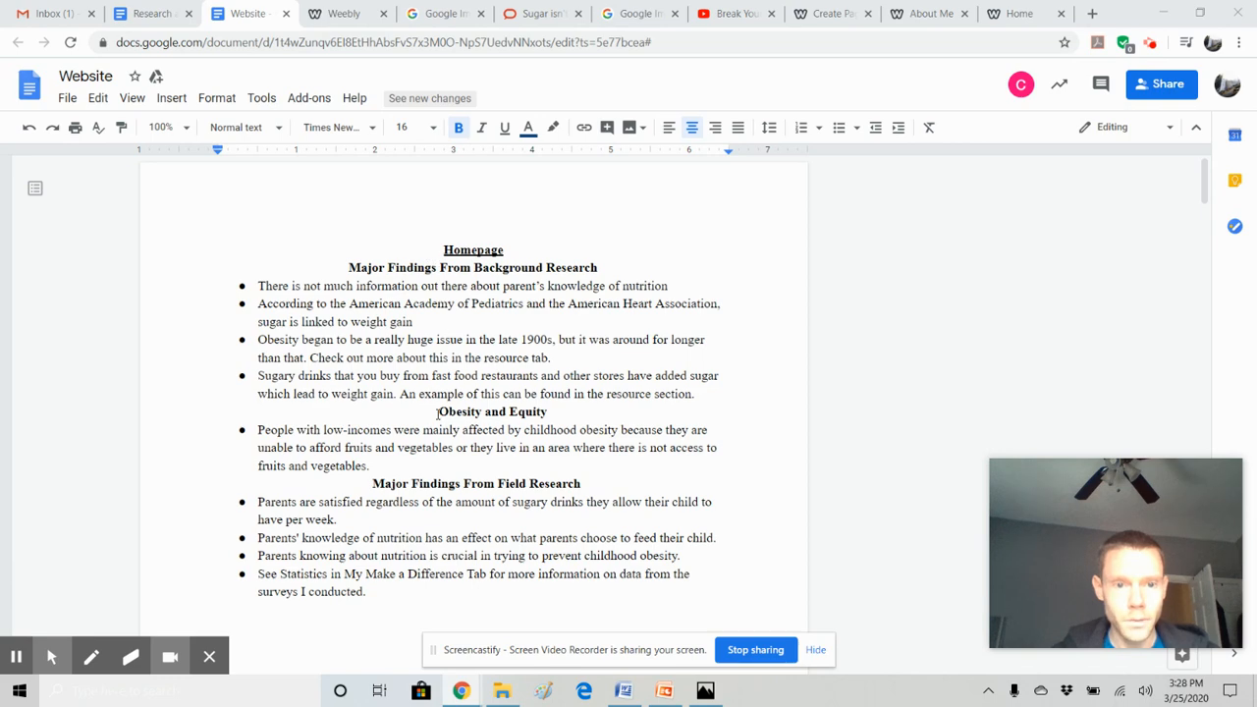
# Review the Homepage, About Me and Resources sections of the website draft document.
pyautogui.scroll(-4, 439, 413)
pyautogui.scroll(2, 438, 414)
pyautogui.scroll(-1, 438, 413)
pyautogui.scroll(-2, 438, 414)
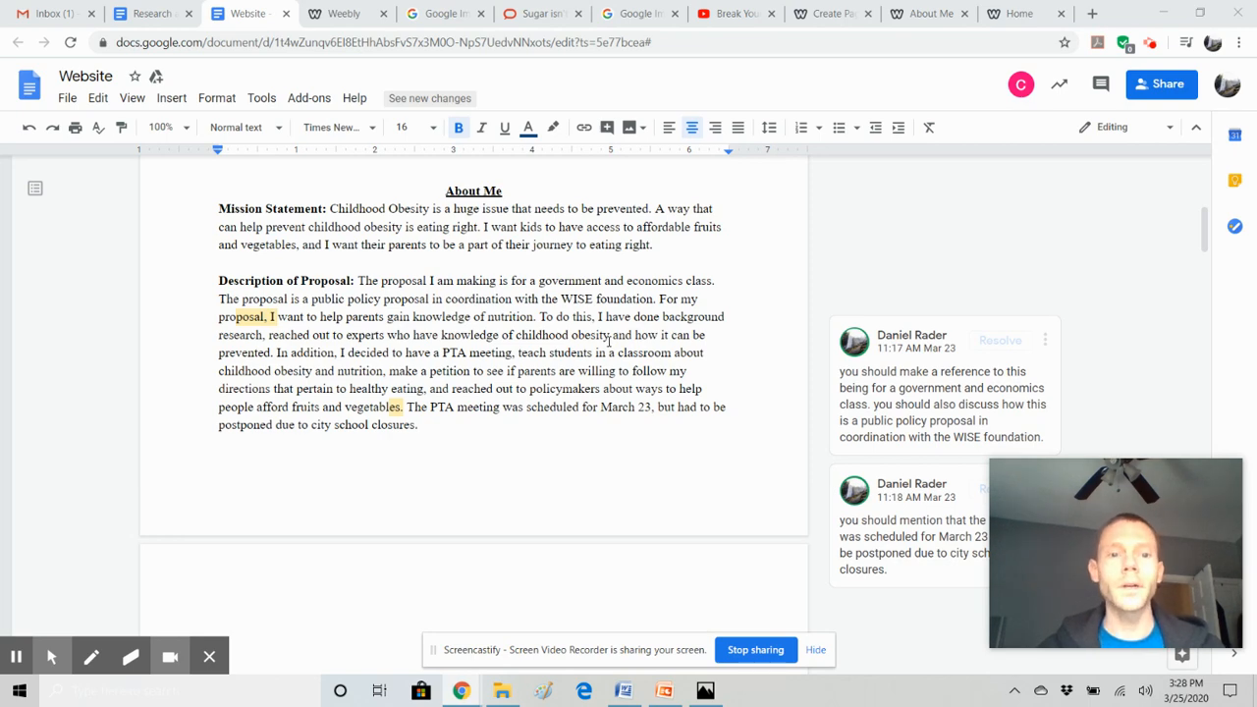
pyautogui.scroll(-5, 609, 341)
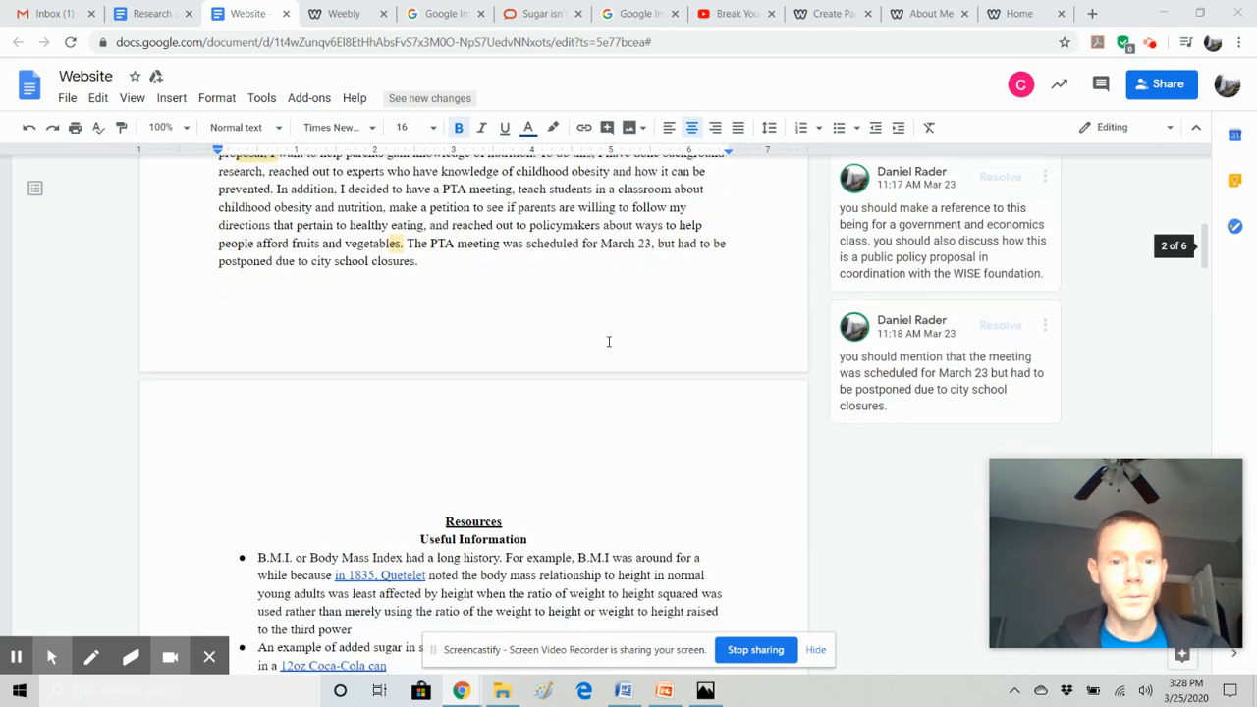
pyautogui.scroll(-3, 609, 341)
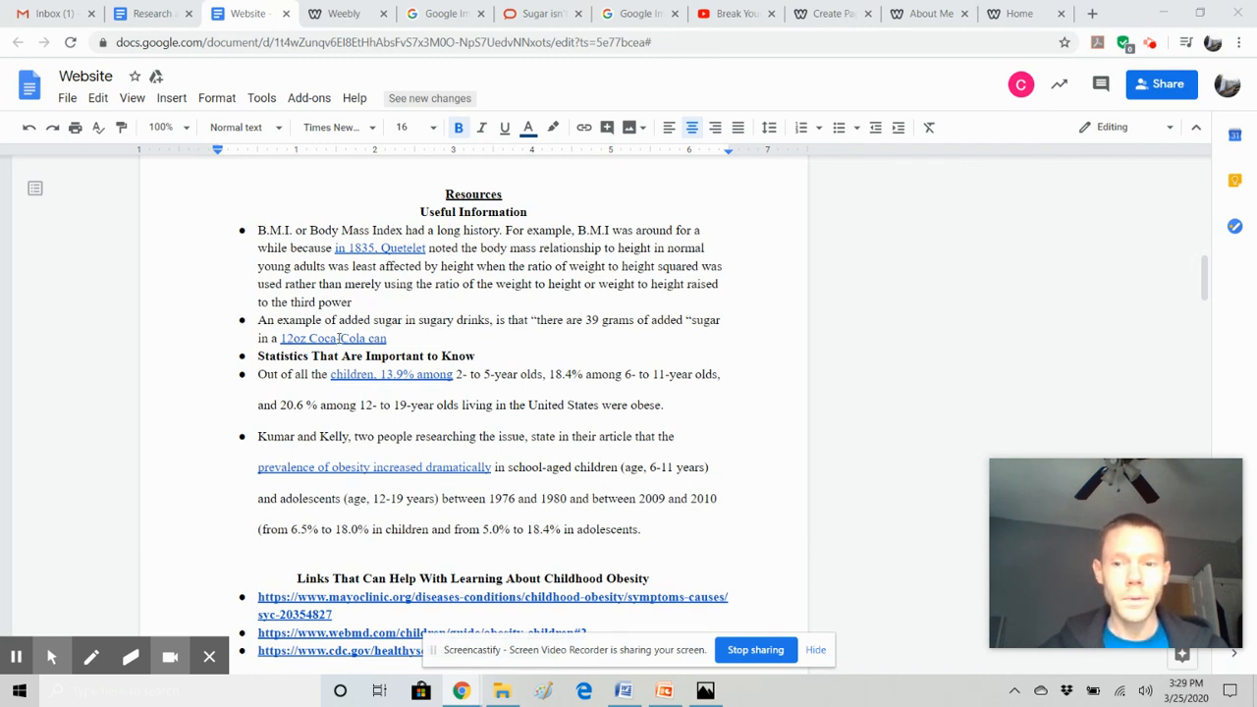
pyautogui.moveTo(491, 324); pyautogui.dragTo(422, 320)
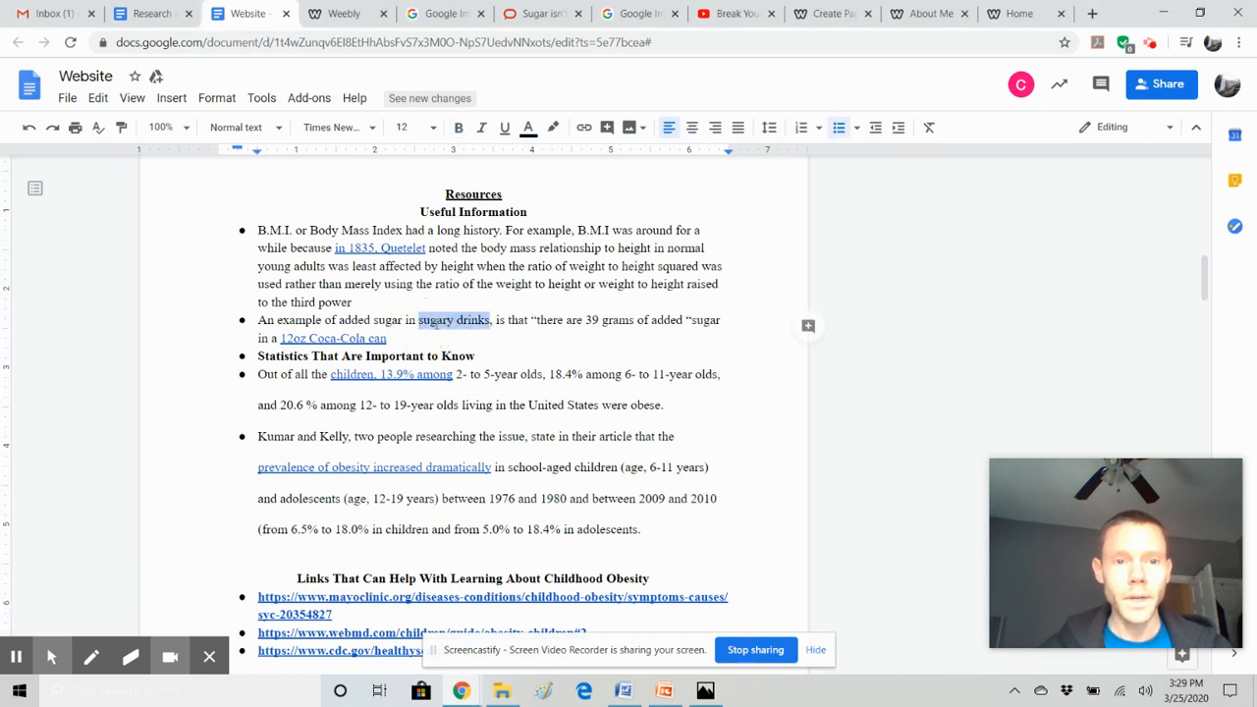
pyautogui.rightClick(436, 326)
pyautogui.click(474, 564)
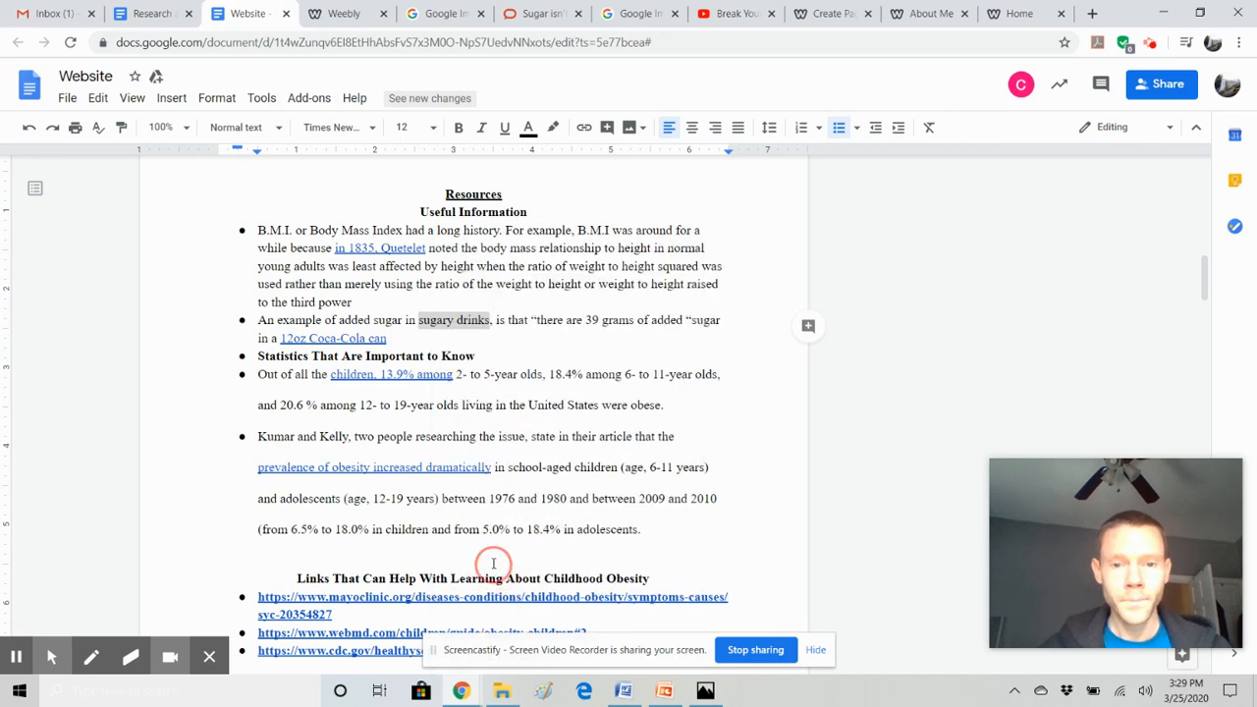
pyautogui.click(636, 293)
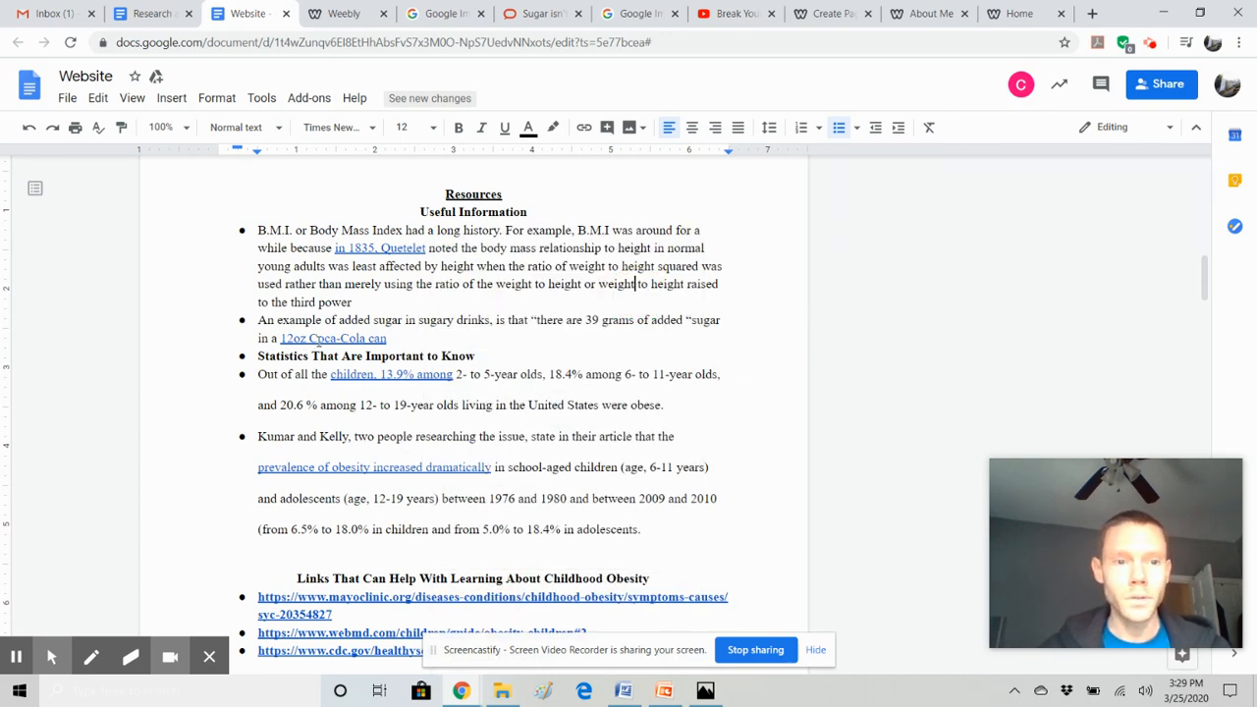
# Open the source page linked from "12oz Coca-Cola can", read through its added sugars facts, and close it.
pyautogui.click(319, 338)
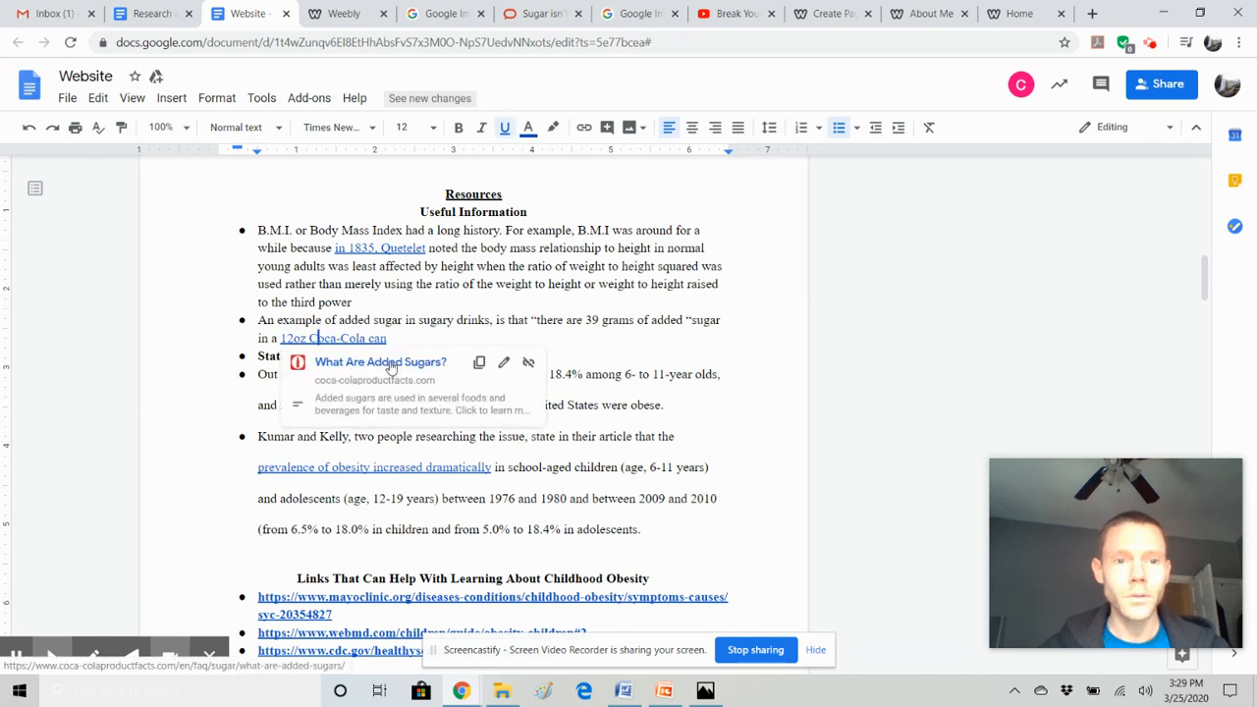
pyautogui.click(388, 363)
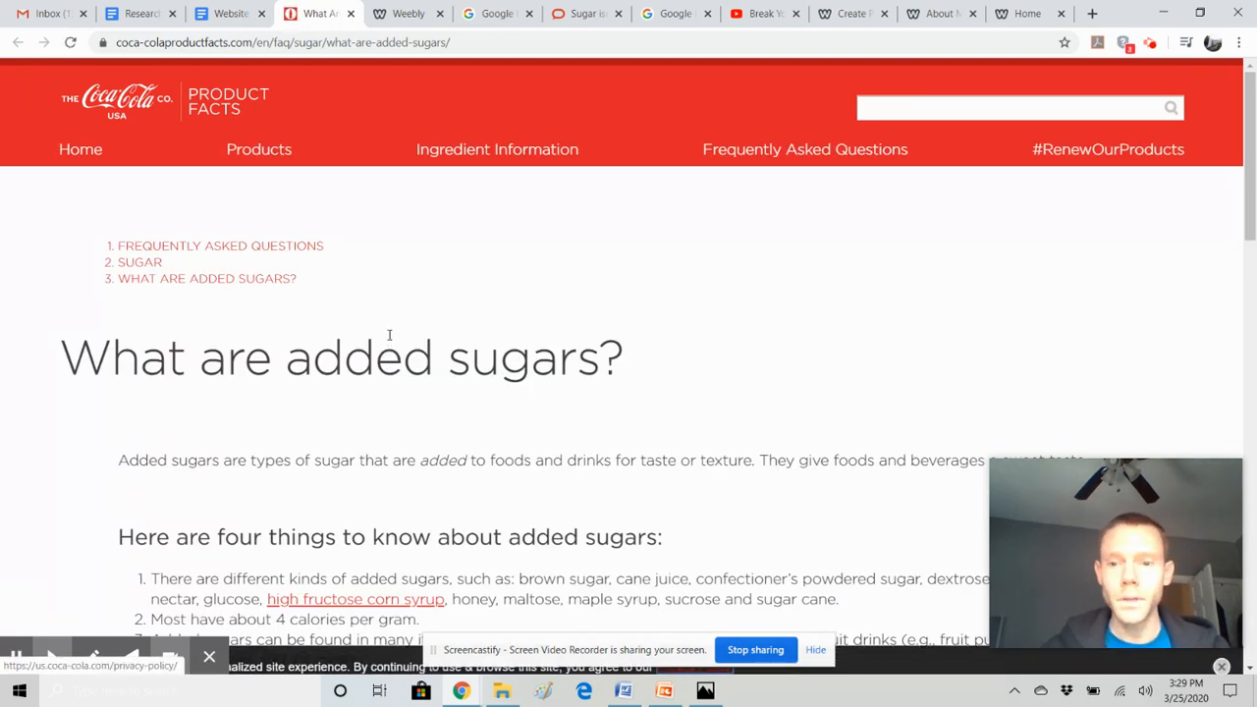
pyautogui.scroll(-1, 389, 335)
pyautogui.scroll(-4, 389, 335)
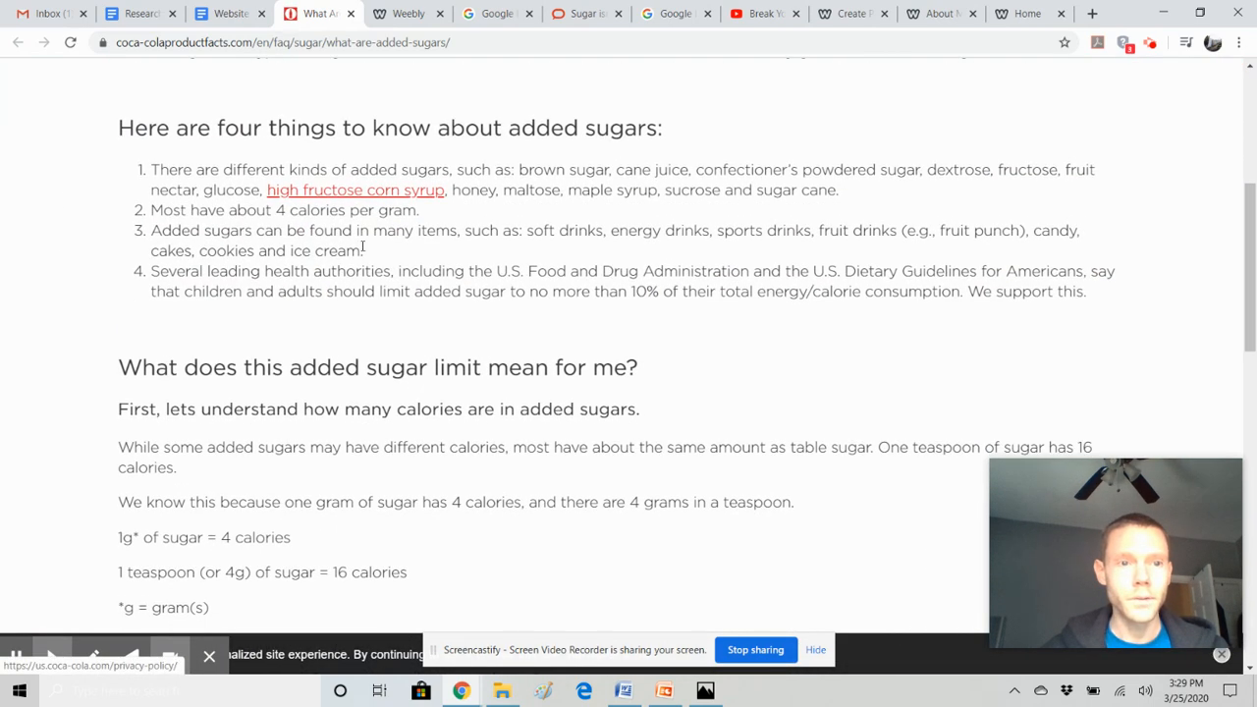
pyautogui.click(349, 14)
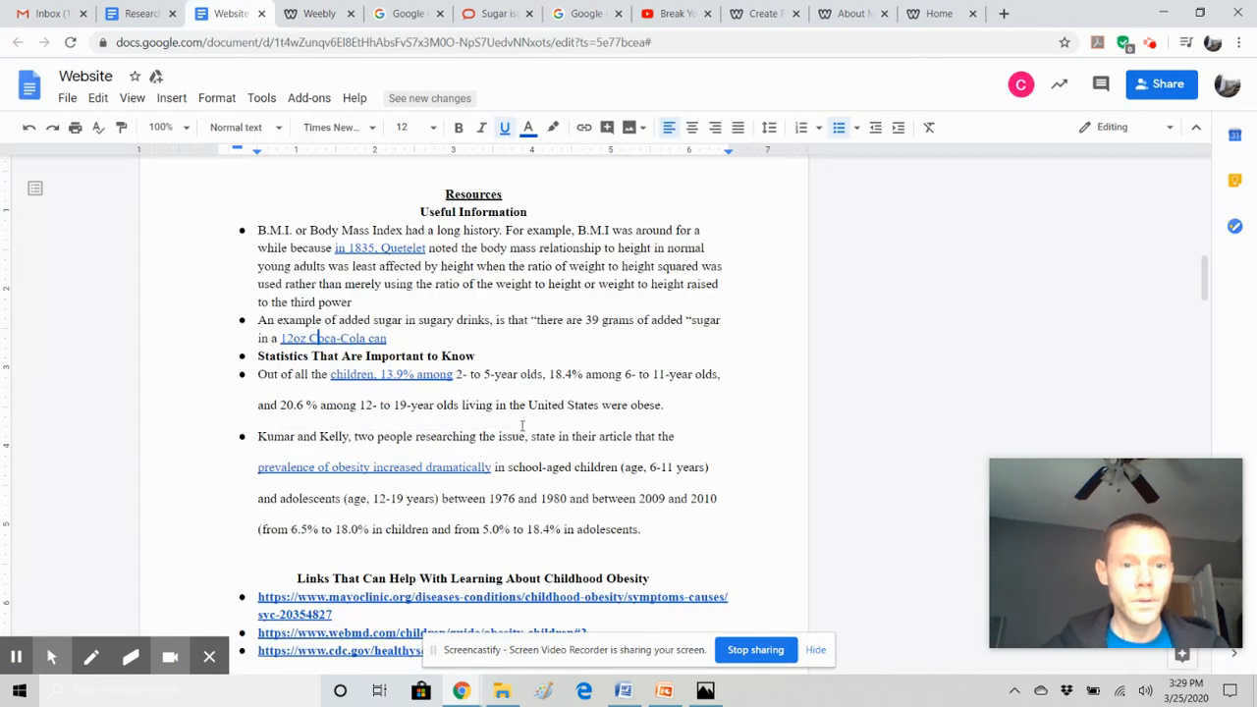
# Review the rest of the draft, from the childhood obesity links through the PTA meeting flyer to the recipe introduction.
pyautogui.scroll(-1, 522, 426)
pyautogui.scroll(-2, 521, 427)
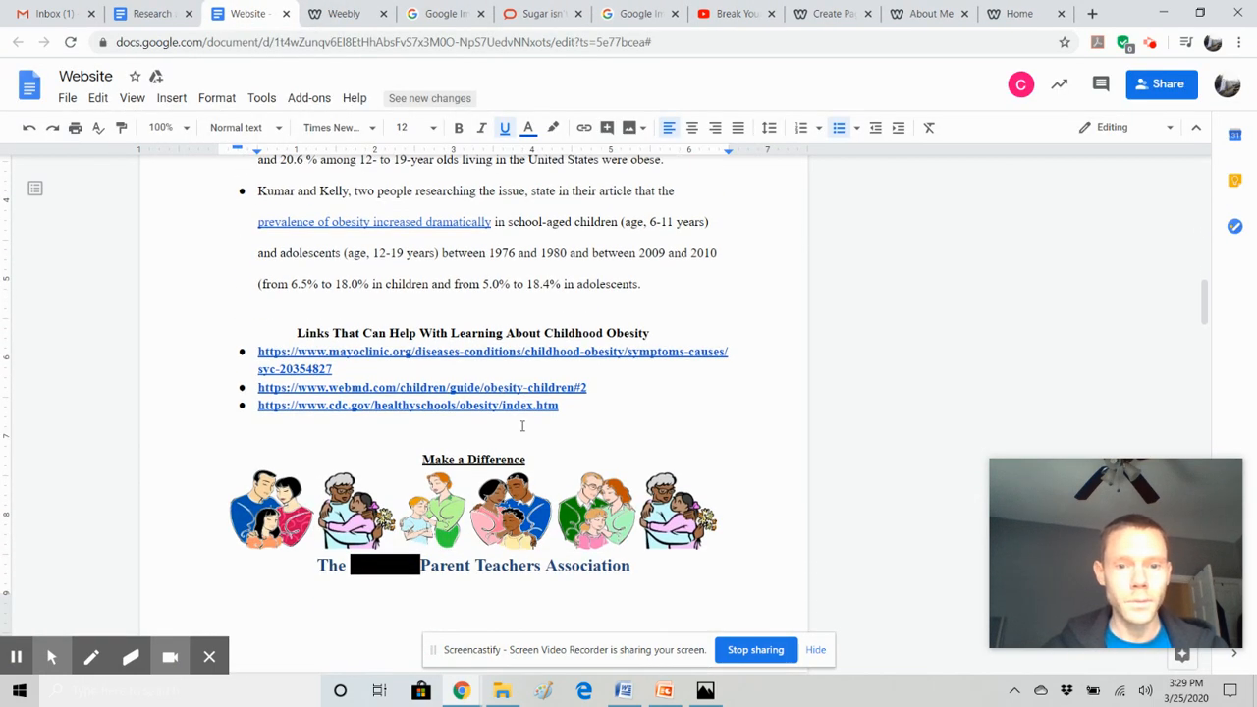
pyautogui.scroll(-4, 522, 427)
pyautogui.scroll(-3, 522, 427)
pyautogui.scroll(2, 522, 426)
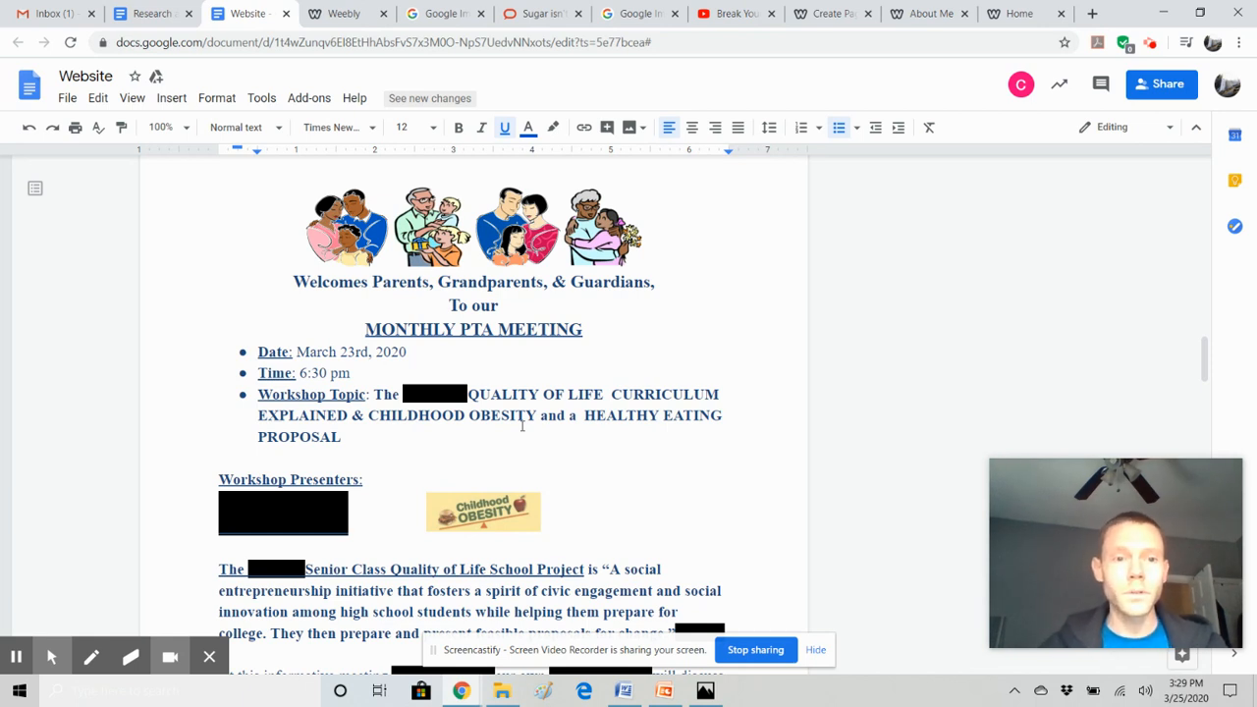
pyautogui.scroll(-1, 400, 387)
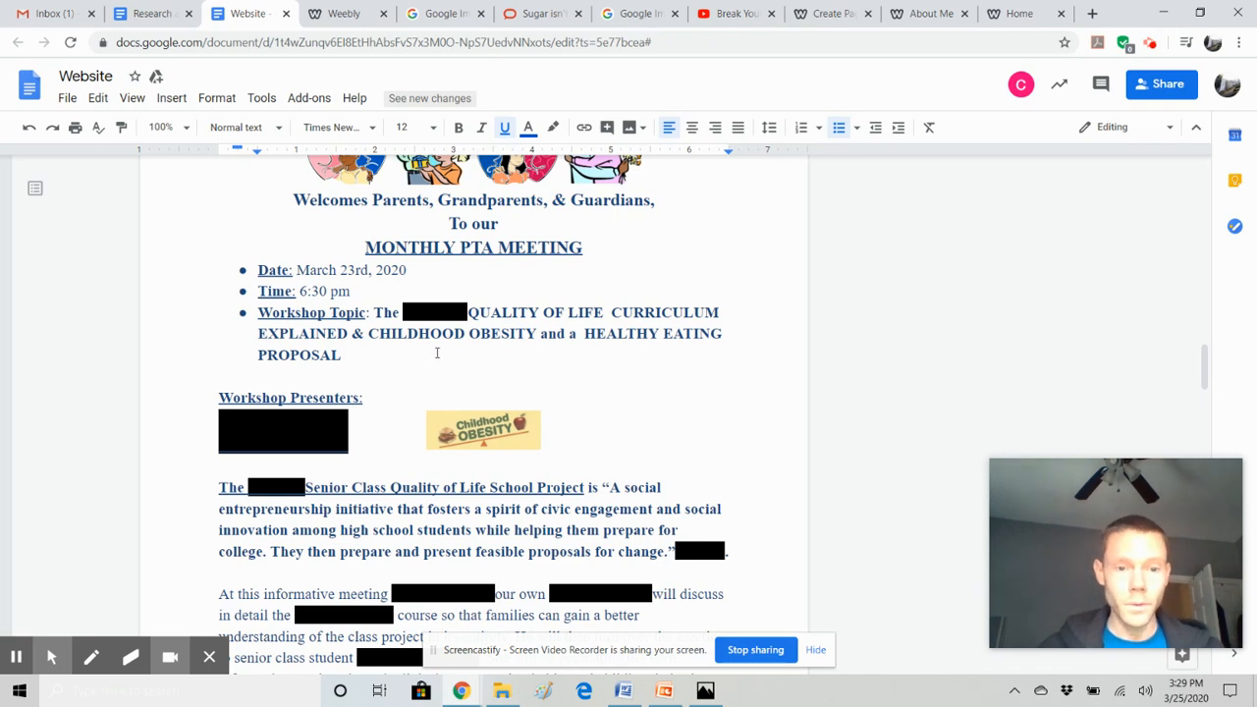
pyautogui.scroll(-6, 437, 353)
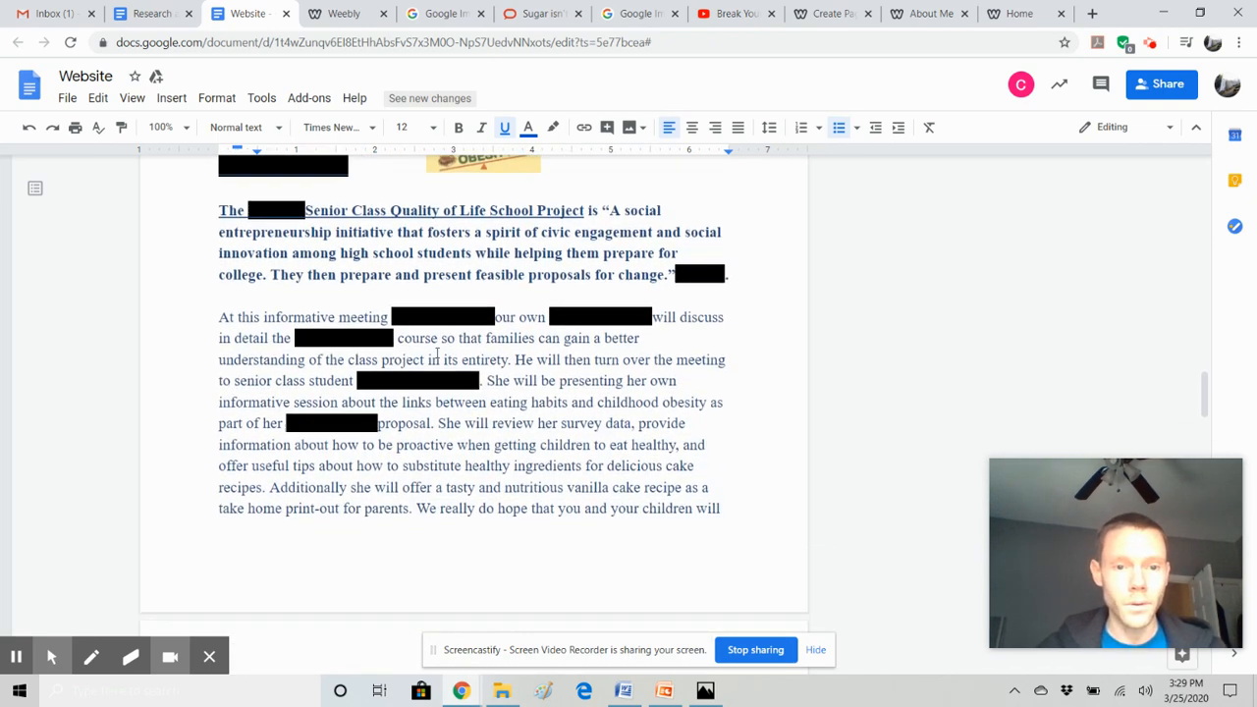
pyautogui.scroll(-1, 437, 353)
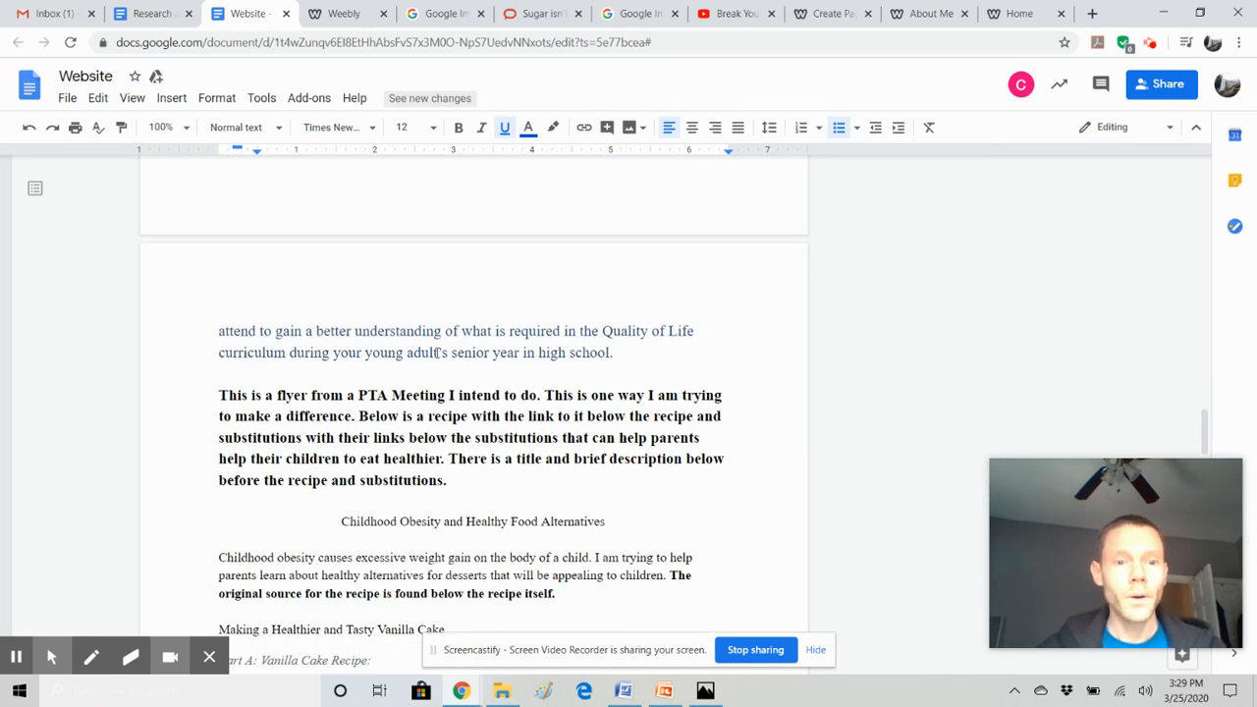
# Switch to the Weebly editor, view the domain name selection example in Photos, and close that image.
pyautogui.click(350, 14)
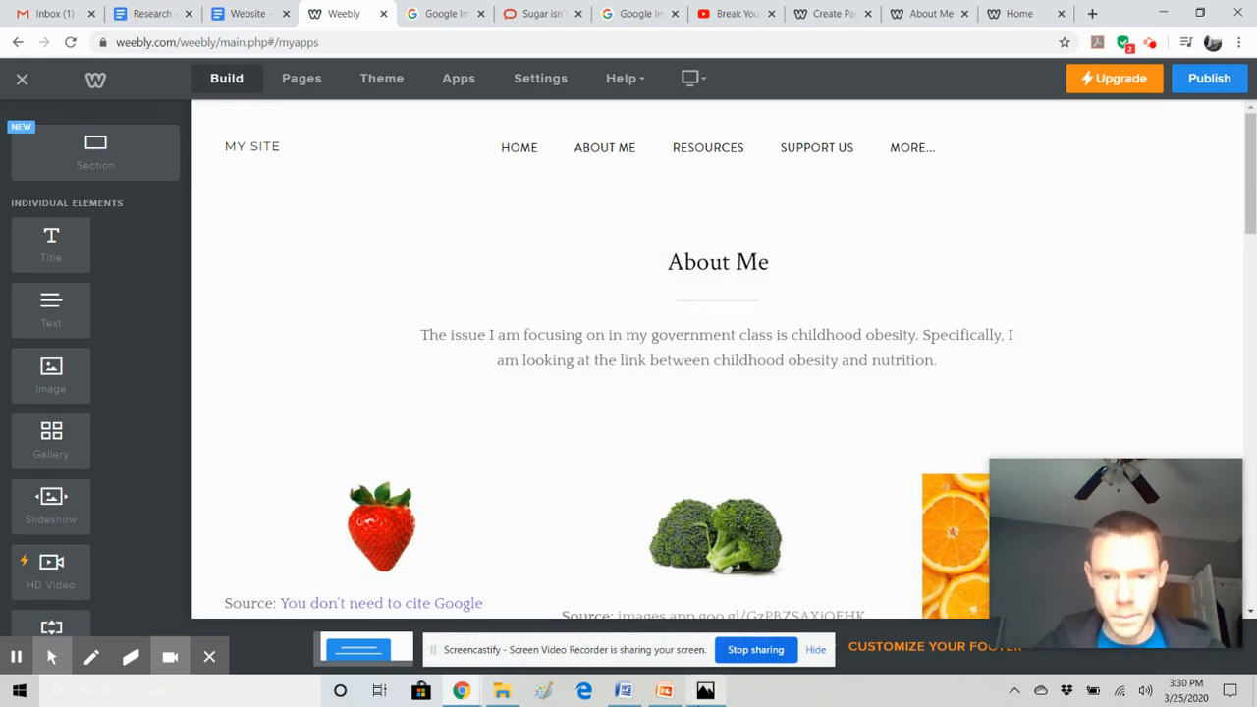
pyautogui.moveTo(705, 691)
pyautogui.click(705, 619)
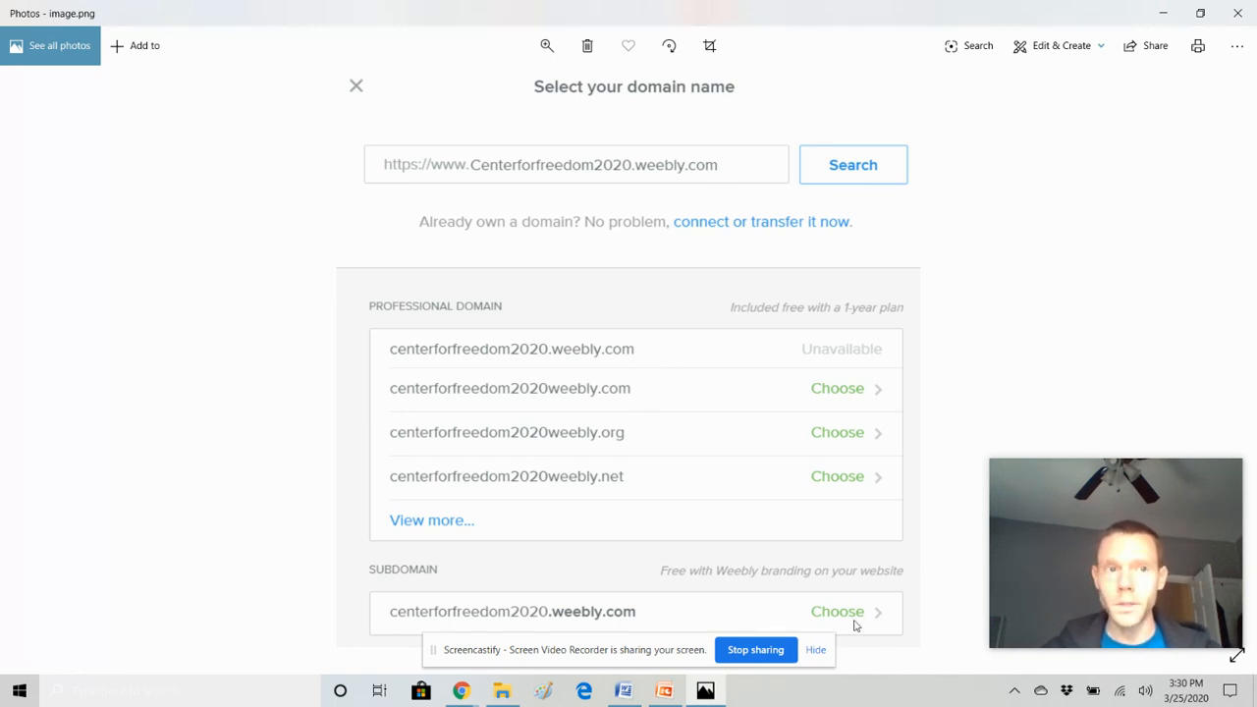
pyautogui.click(1238, 13)
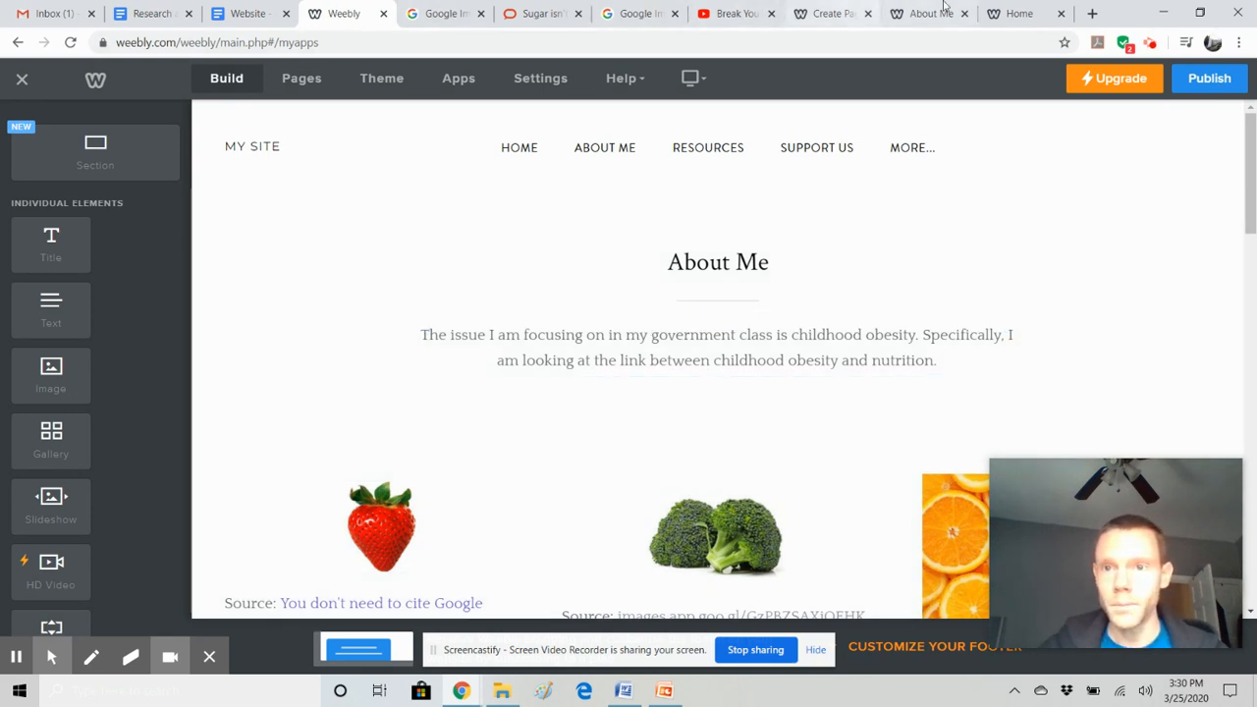
# Open the site's Home page in the editor and look over its banner and the Title and Text elements.
pyautogui.click(519, 147)
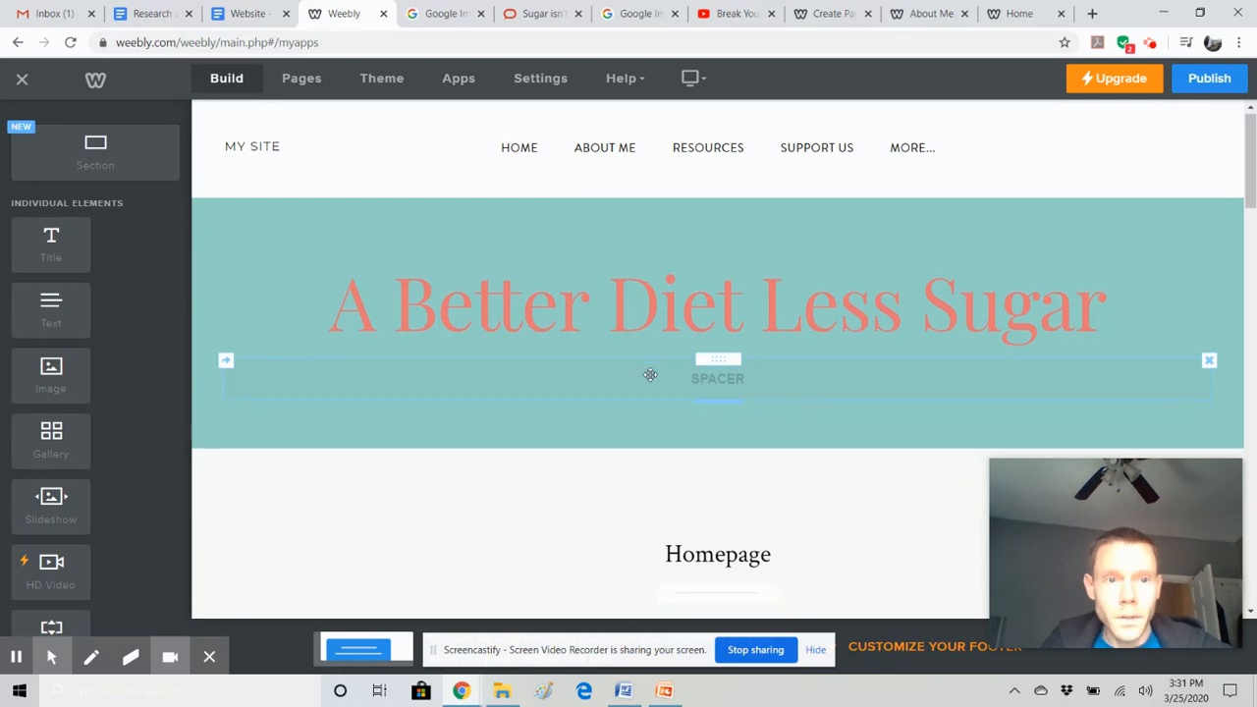
pyautogui.scroll(-1, 652, 376)
pyautogui.scroll(1, 648, 373)
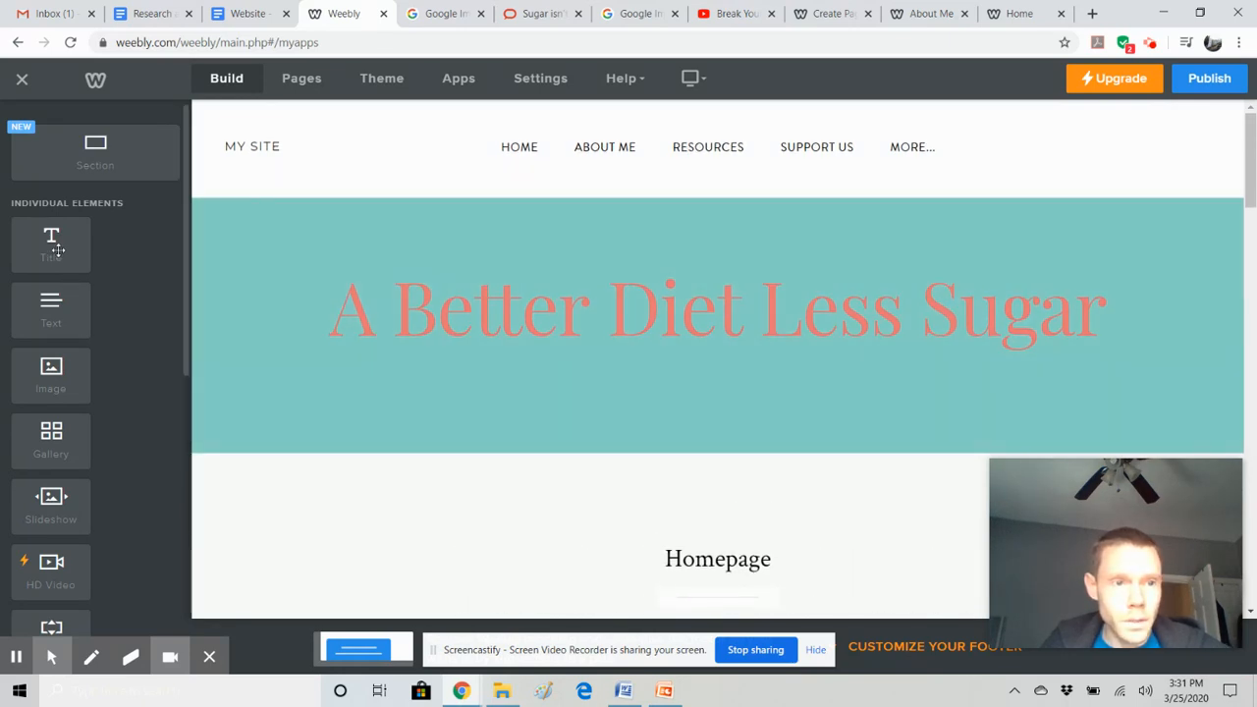
pyautogui.moveTo(57, 250)
pyautogui.mouseDown()
pyautogui.moveTo(324, 267)
pyautogui.moveTo(811, 229)
pyautogui.moveTo(868, 306)
pyautogui.moveTo(744, 448)
pyautogui.moveTo(736, 406)
pyautogui.moveTo(609, 221)
pyautogui.moveTo(564, 234)
pyautogui.moveTo(29, 246)
pyautogui.moveTo(45, 246)
pyautogui.mouseUp()
pyautogui.moveTo(51, 312)
pyautogui.mouseDown()
pyautogui.moveTo(210, 340)
pyautogui.moveTo(688, 480)
pyautogui.moveTo(752, 452)
pyautogui.moveTo(676, 441)
pyautogui.moveTo(168, 225)
pyautogui.moveTo(603, 460)
pyautogui.moveTo(680, 469)
pyautogui.moveTo(169, 336)
pyautogui.moveTo(51, 284)
pyautogui.moveTo(59, 305)
pyautogui.mouseUp()
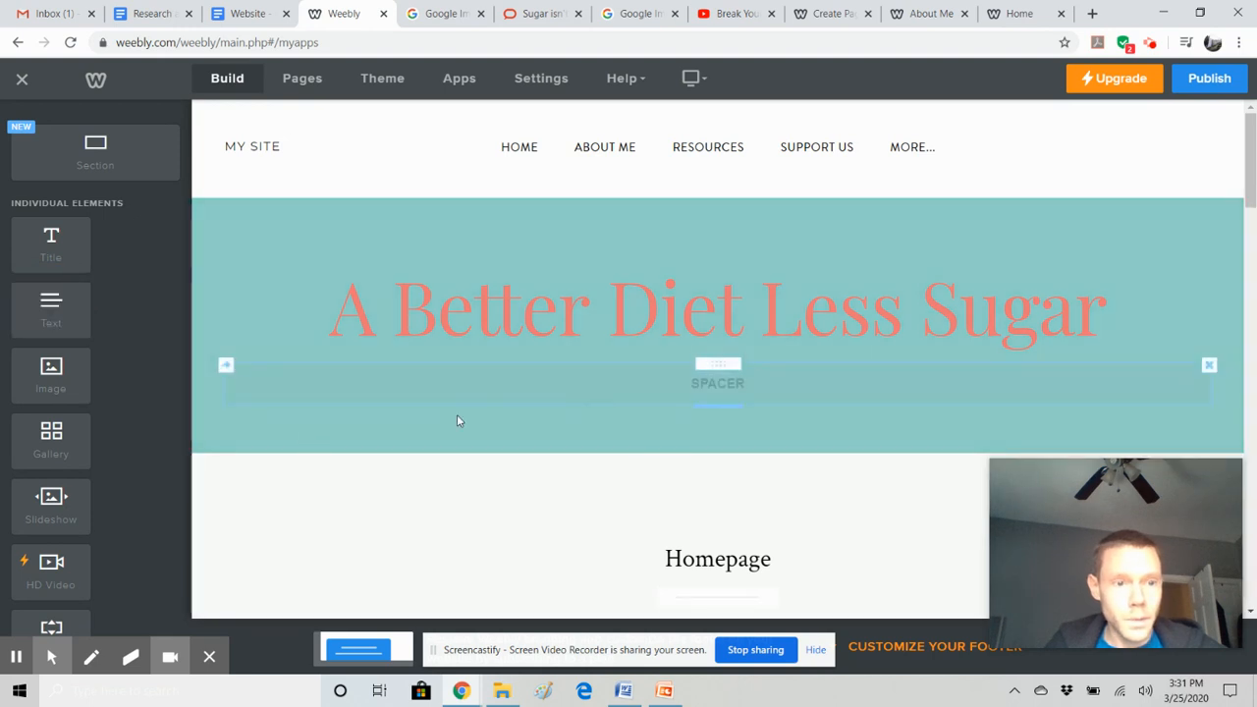
# Place an Image element between the banner and the Homepage heading, and delete it again.
pyautogui.click(57, 388)
pyautogui.moveTo(58, 388); pyautogui.dragTo(573, 467)
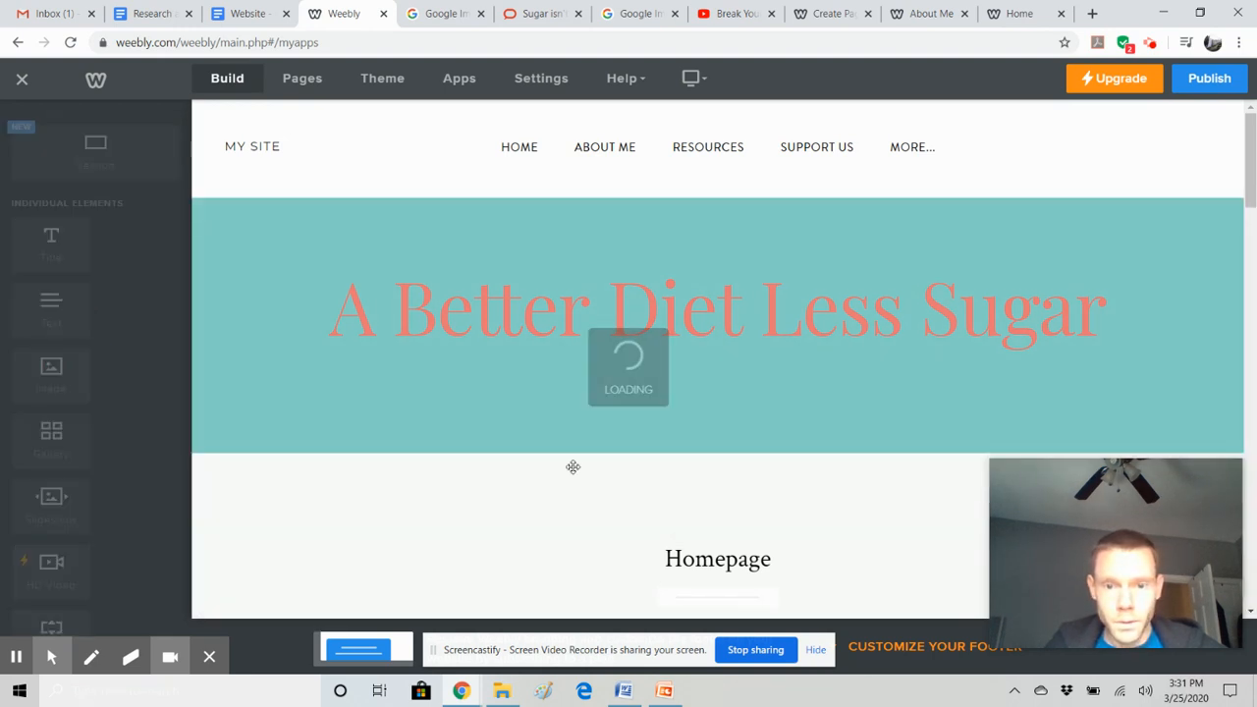
pyautogui.scroll(-3, 724, 454)
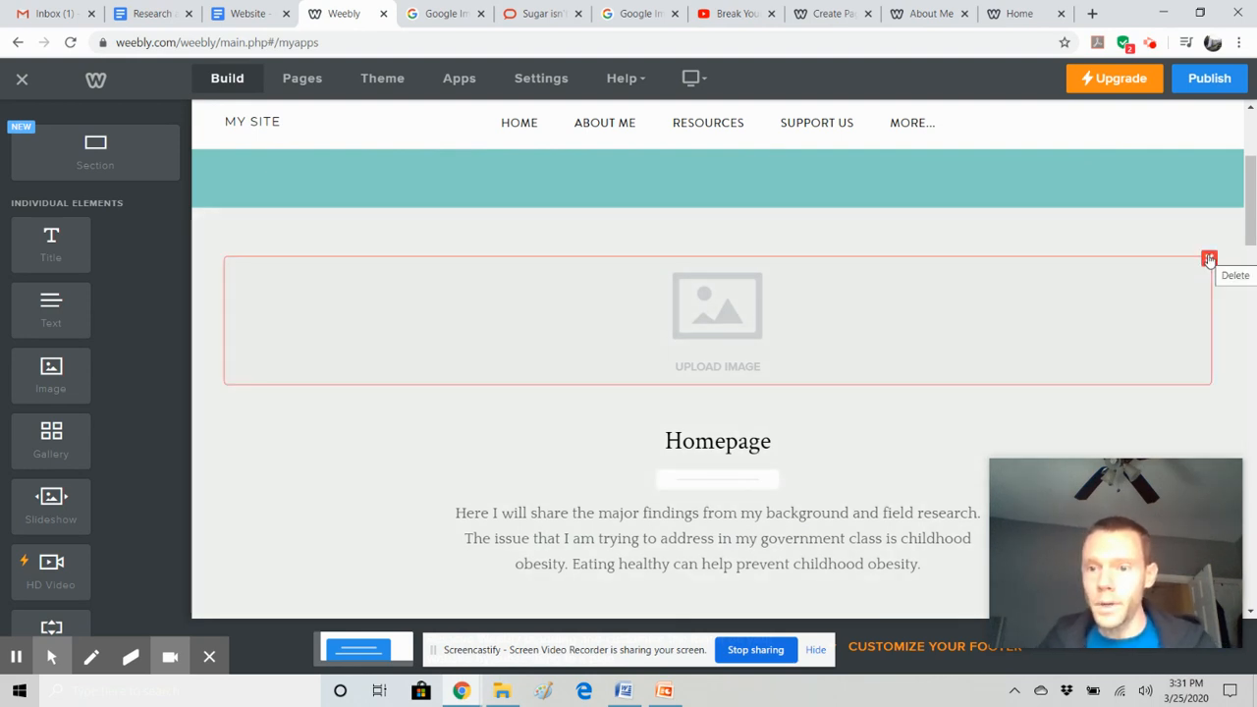
pyautogui.click(1209, 258)
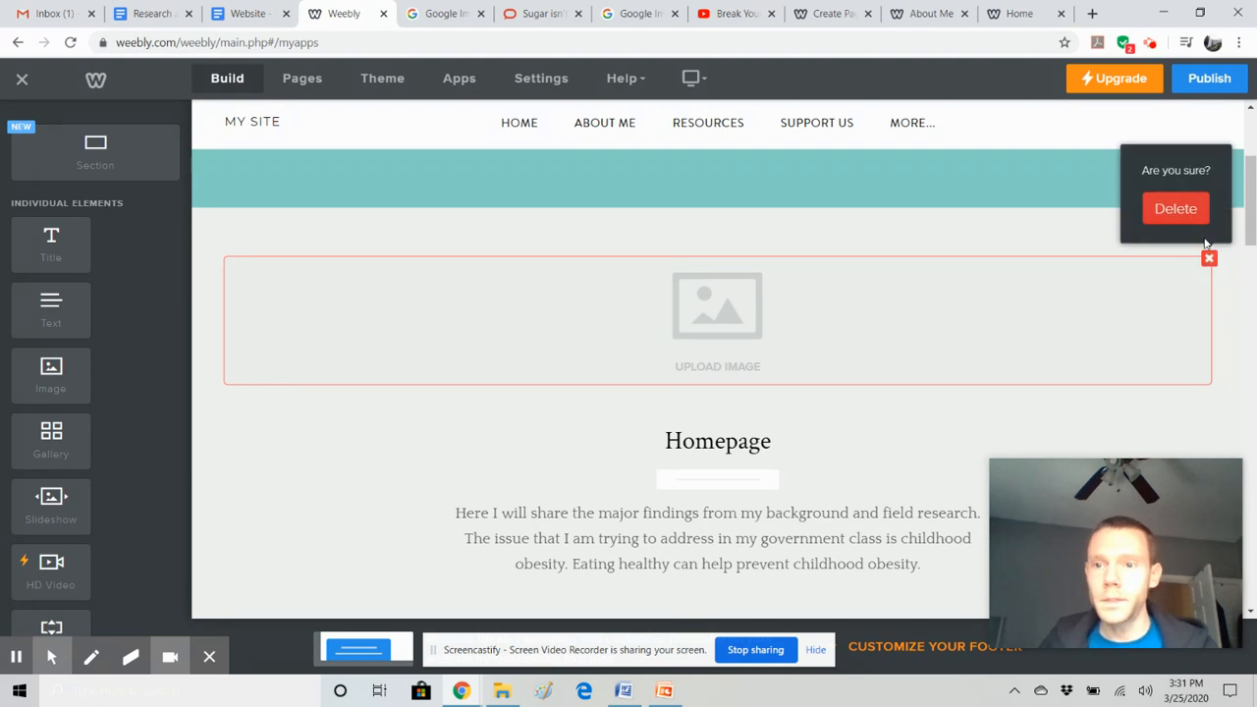
pyautogui.click(1191, 208)
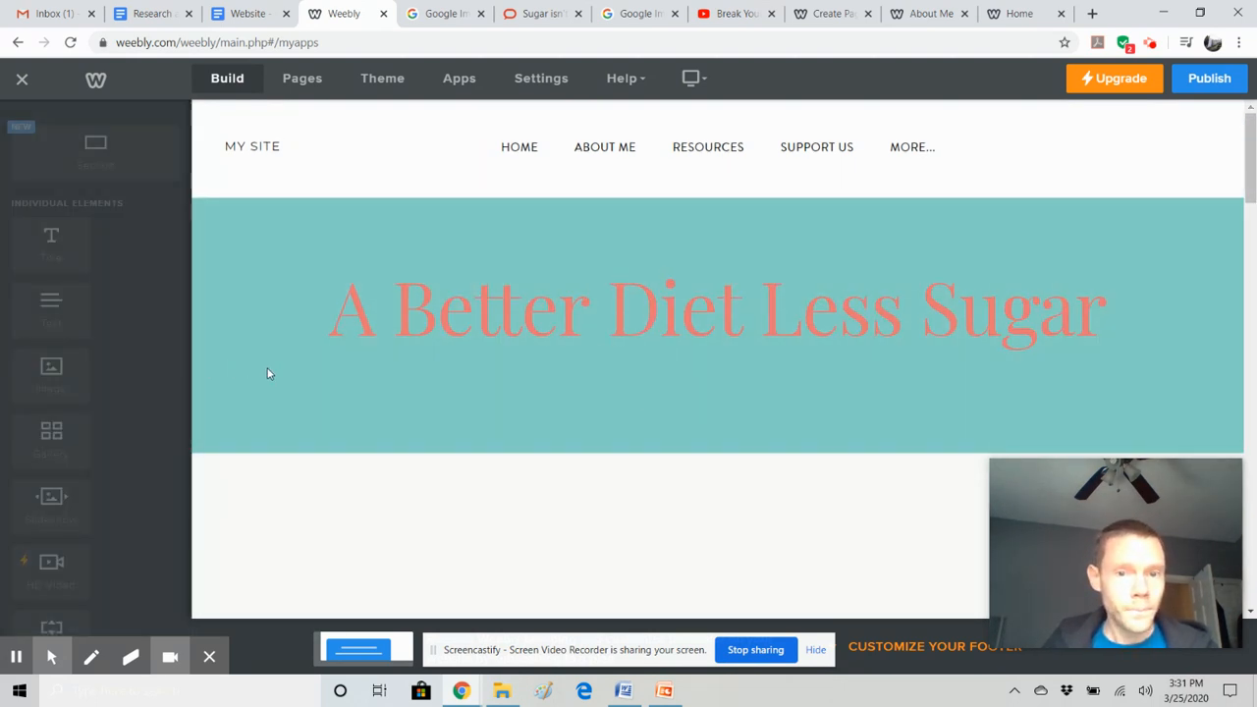
# Look through the available page elements and installed apps, and open the list of the site's pages.
pyautogui.scroll(-1, 94, 397)
pyautogui.scroll(-2, 92, 393)
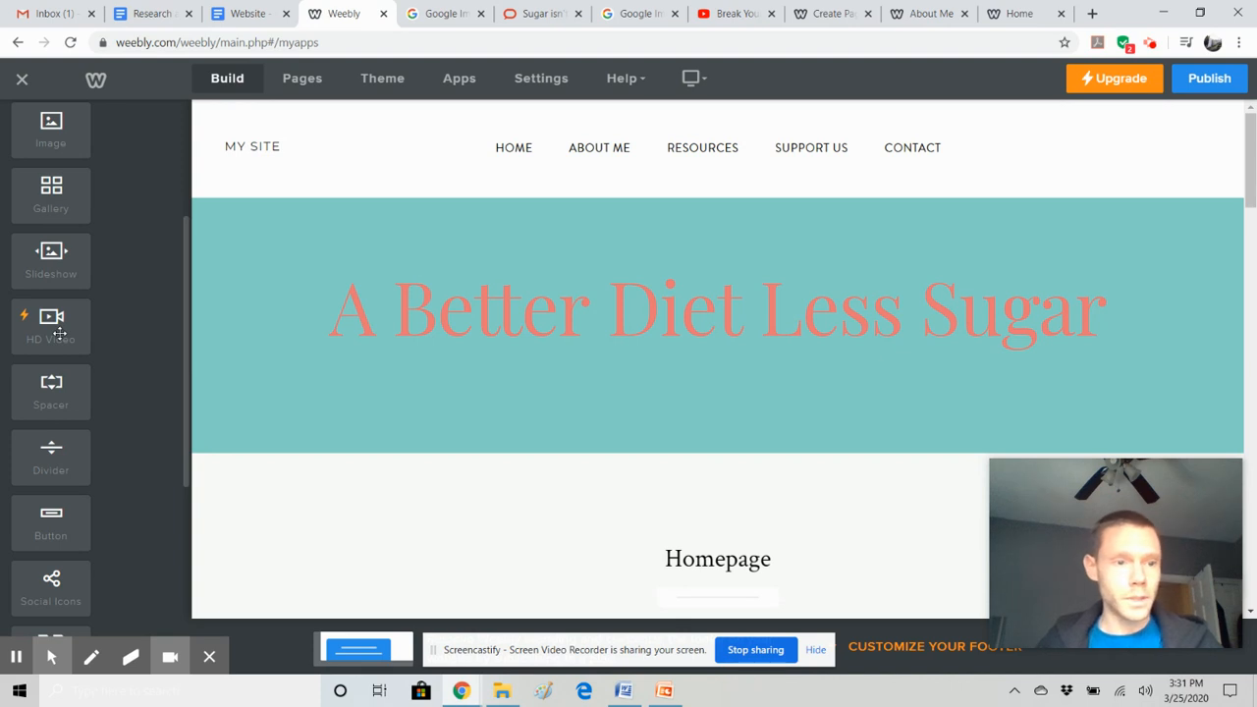
pyautogui.scroll(-5, 60, 334)
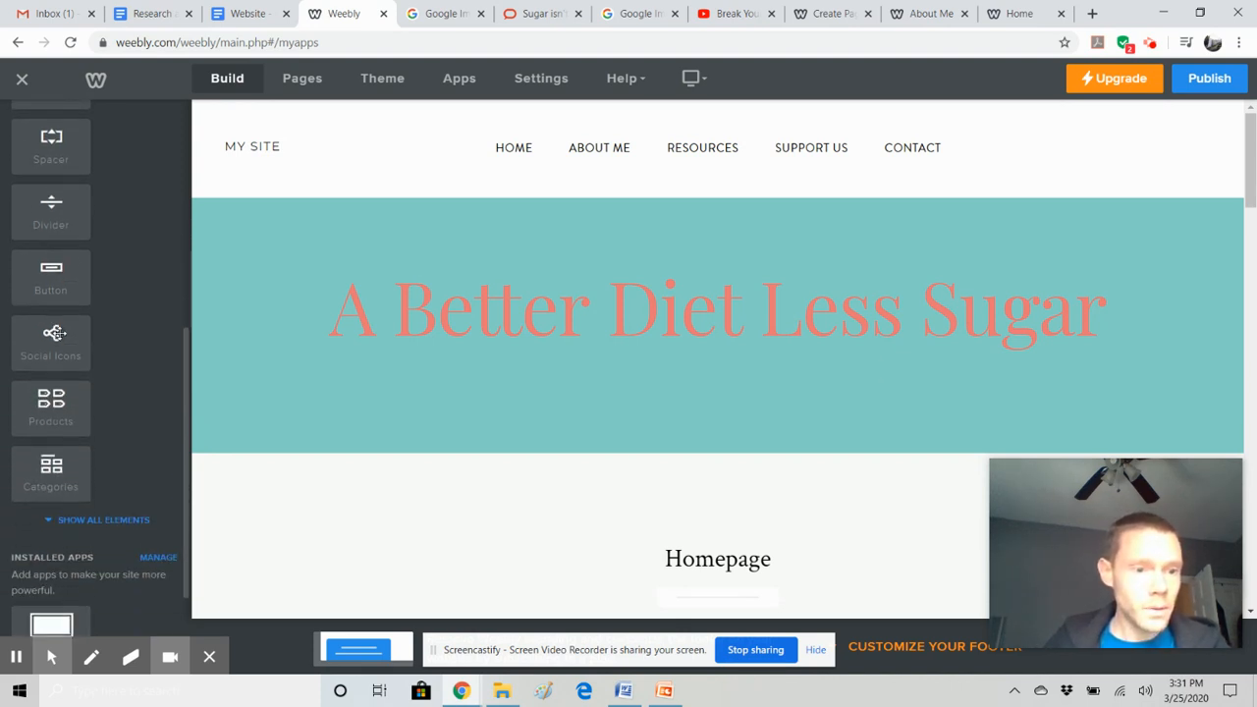
pyautogui.scroll(4, 60, 334)
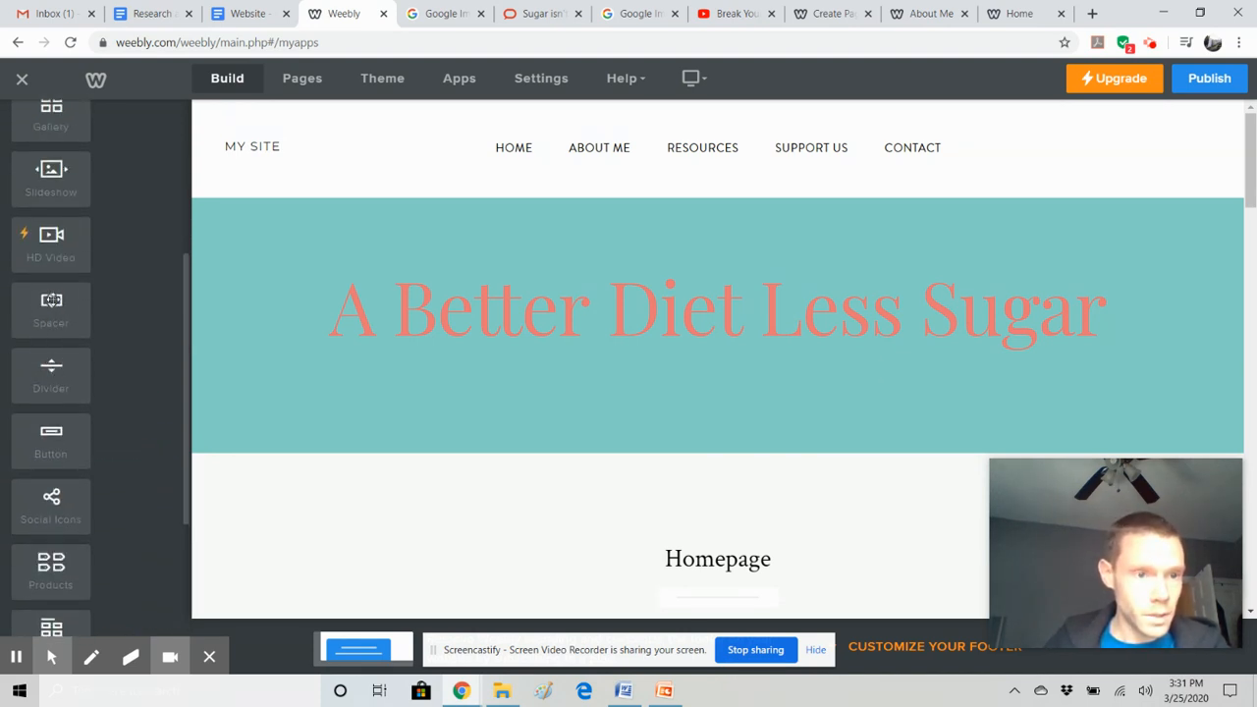
pyautogui.scroll(1, 49, 287)
pyautogui.scroll(-2, 49, 286)
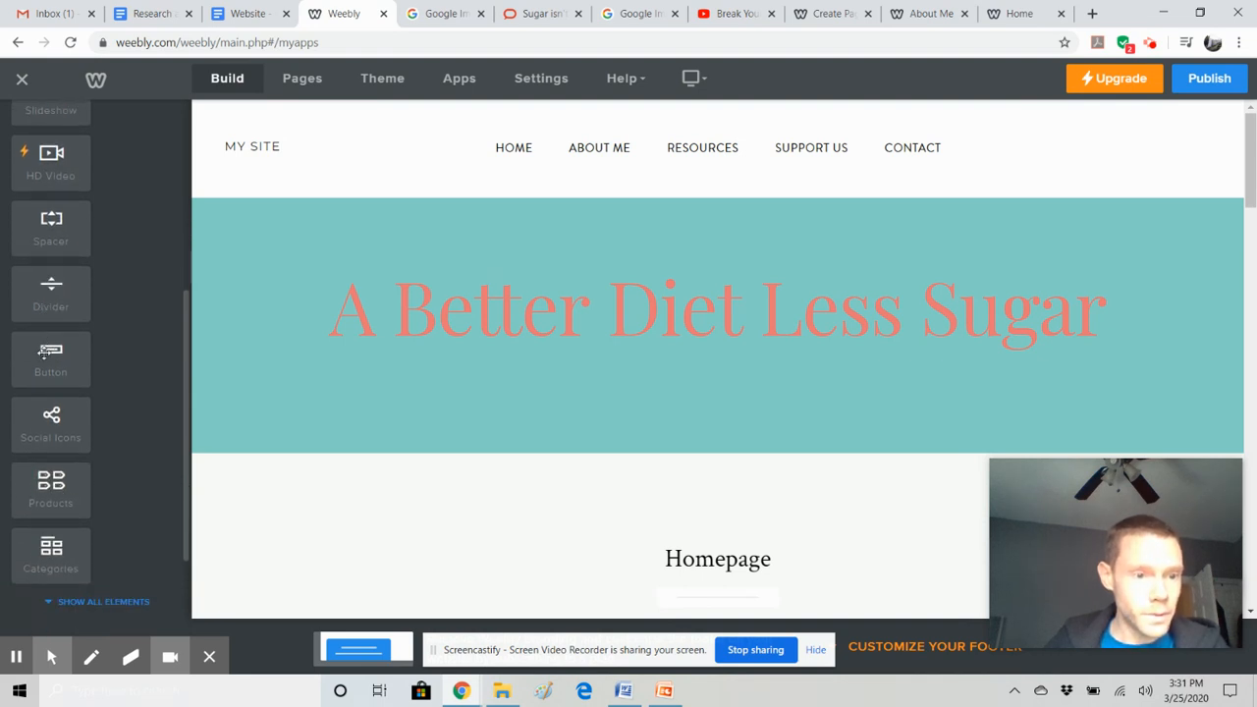
pyautogui.scroll(-4, 44, 356)
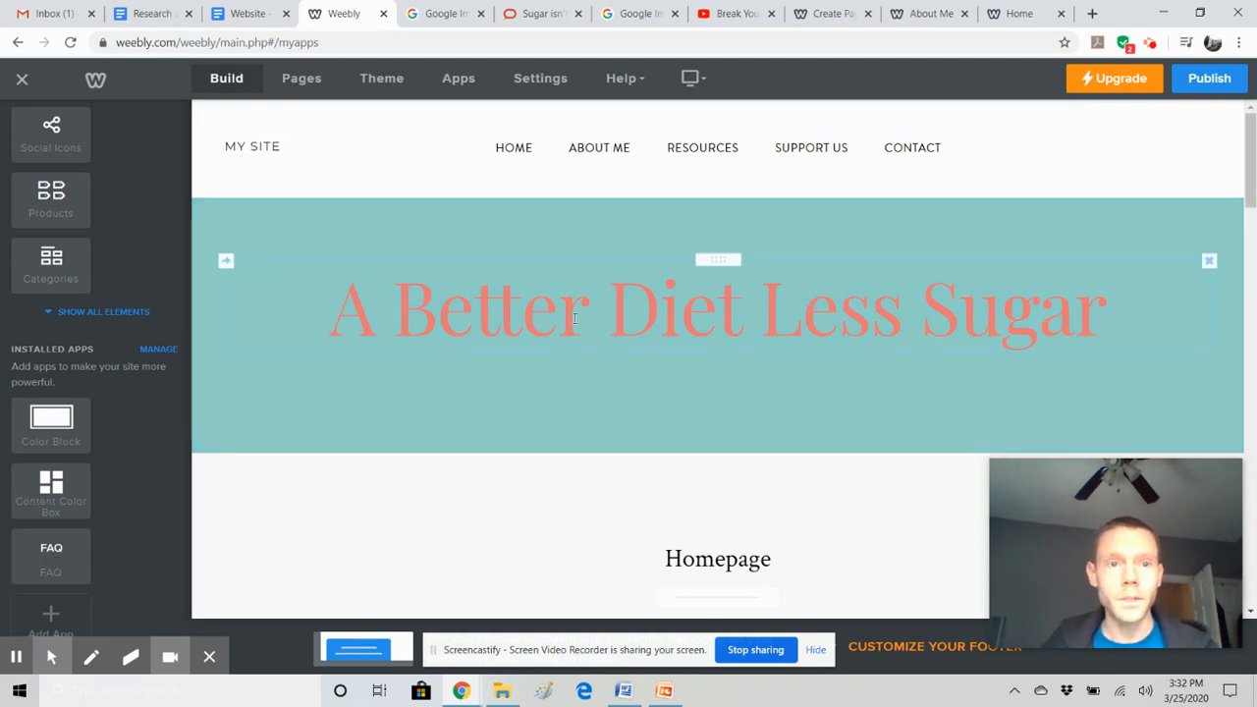
pyautogui.click(297, 78)
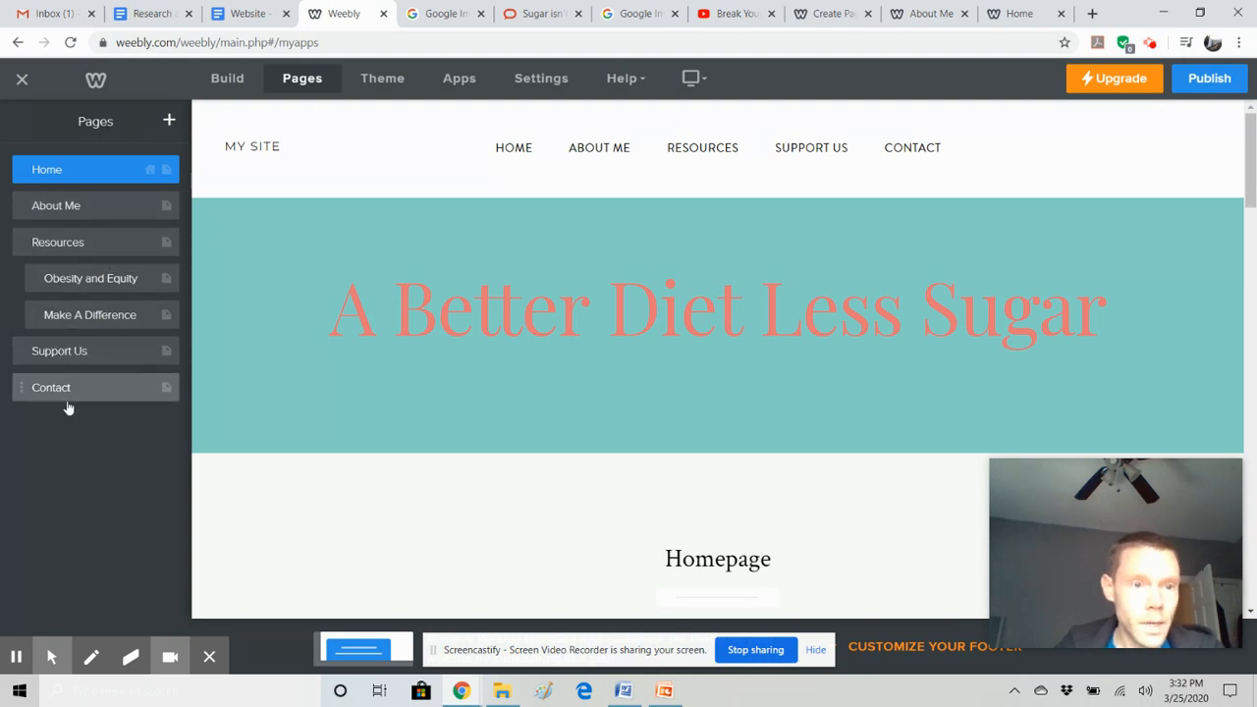
# Try the Dark variant of the site theme and switch back to Light.
pyautogui.click(379, 83)
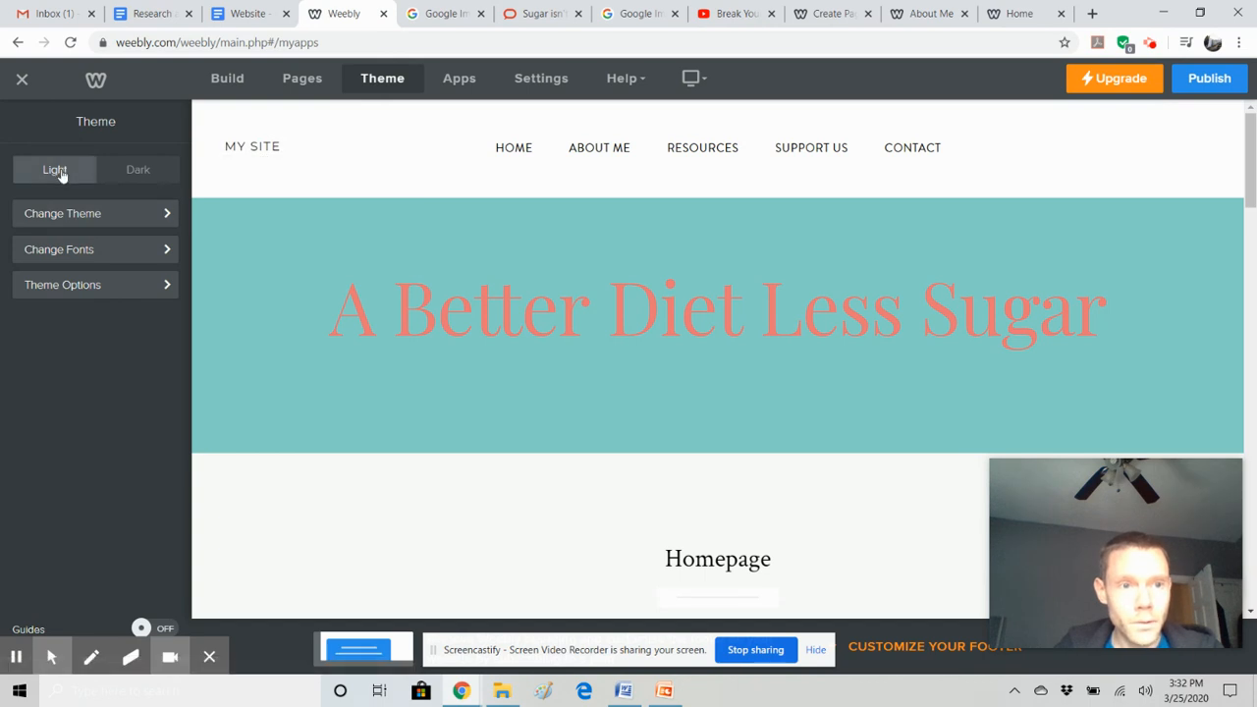
pyautogui.click(126, 171)
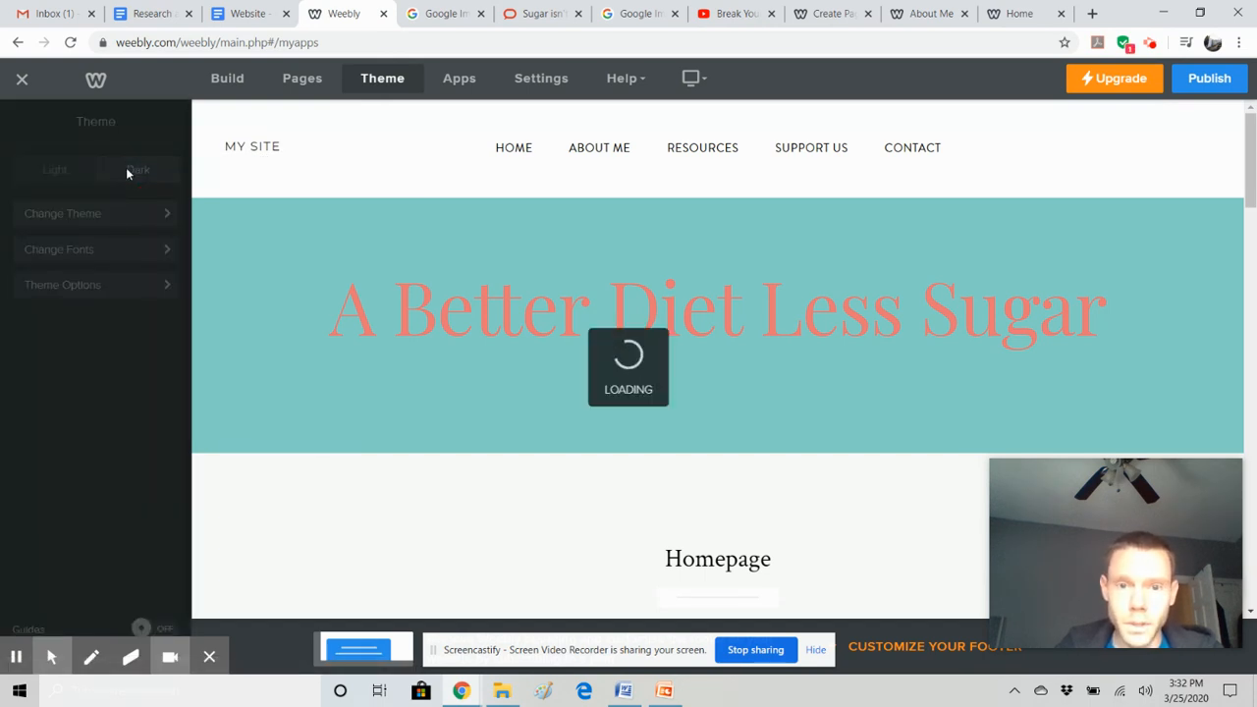
pyautogui.click(55, 173)
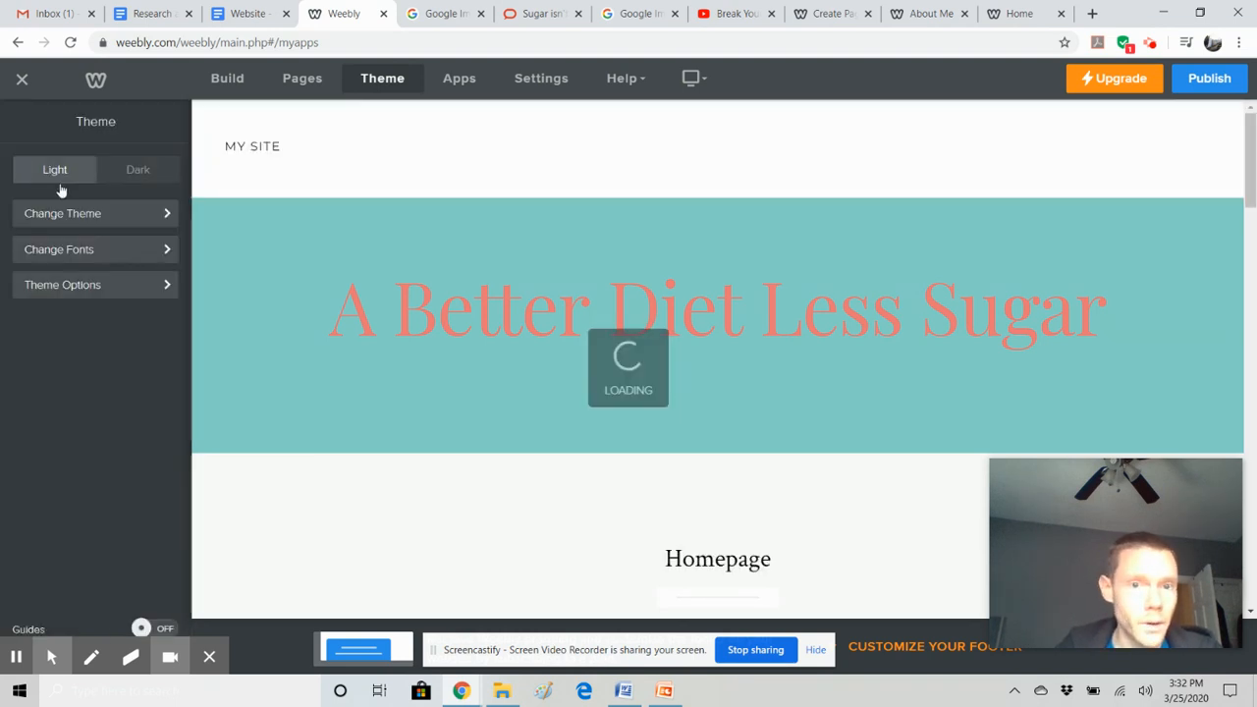
# Look over the theme's font settings for the header area, general text and media captions.
pyautogui.click(93, 251)
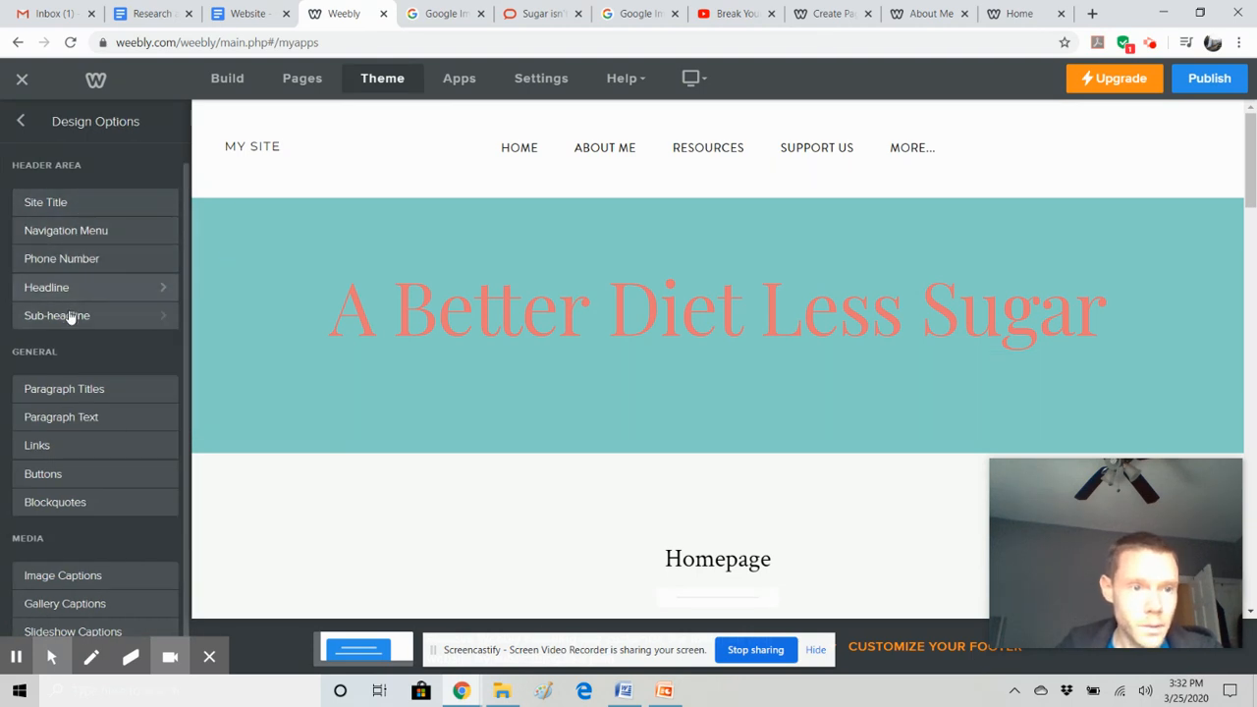
pyautogui.click(20, 121)
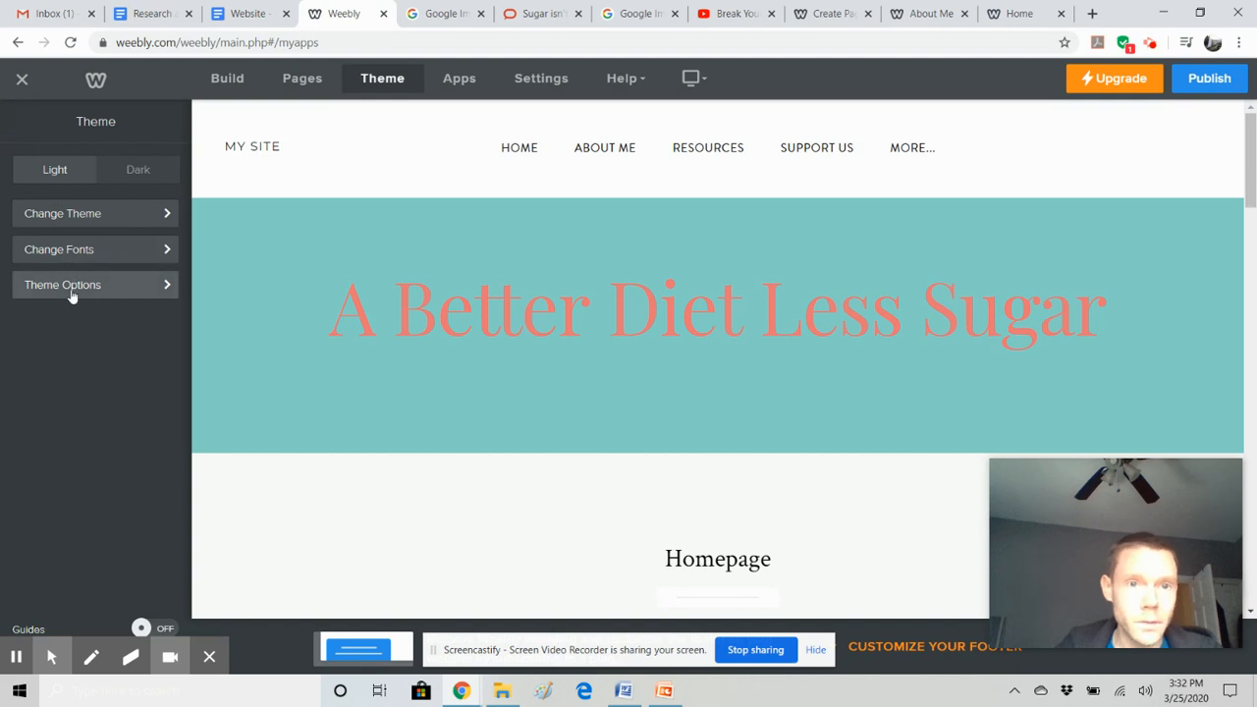
# Try to set the site title to "A Better Diet, Less Sugar" in the general site settings.
pyautogui.click(543, 84)
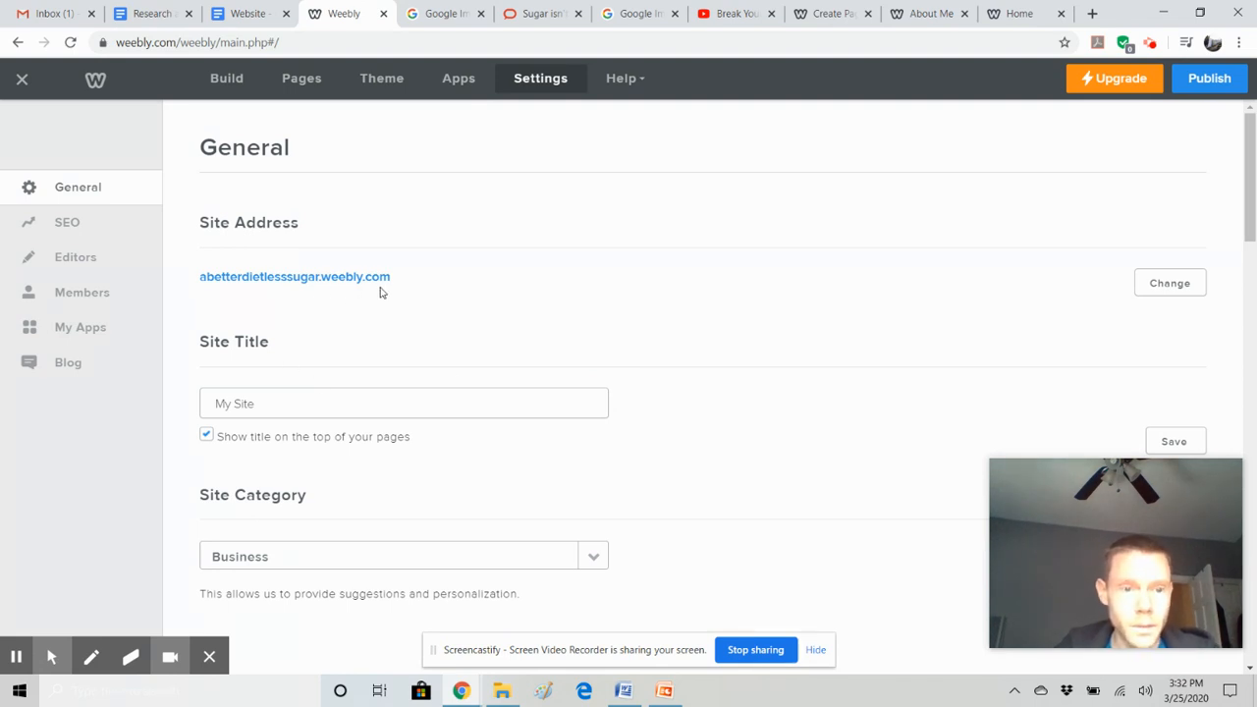
pyautogui.scroll(-2, 381, 293)
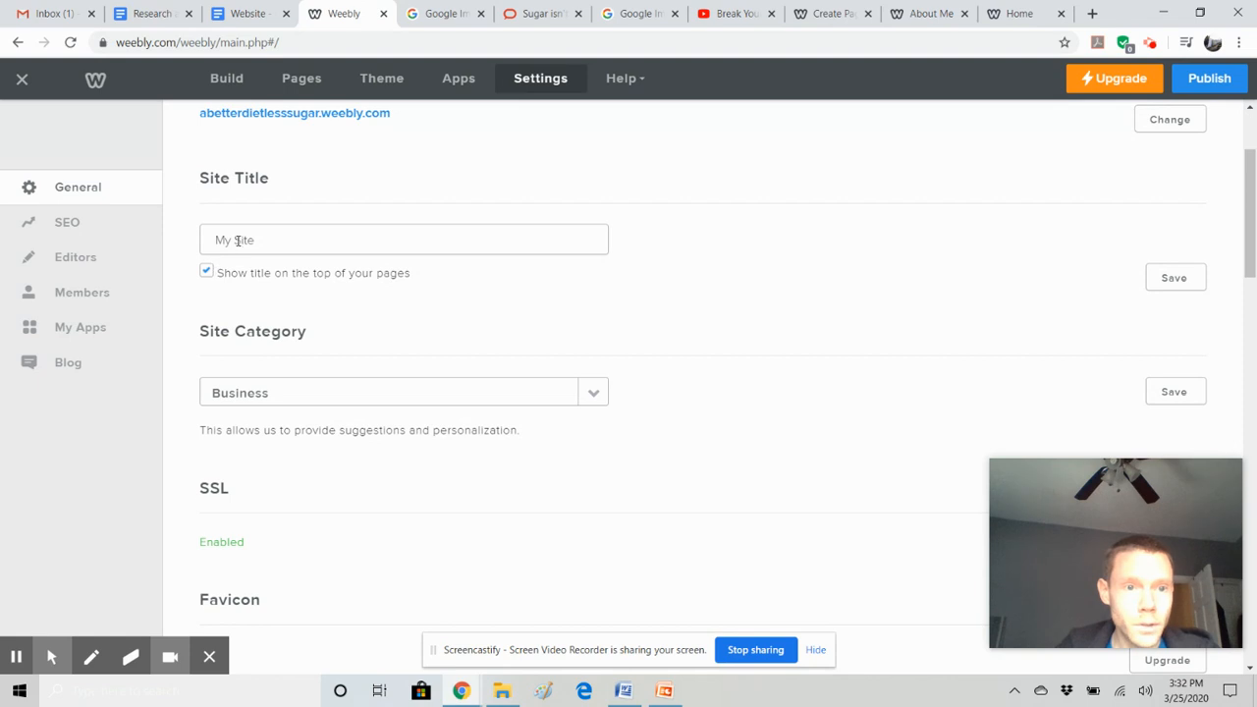
pyautogui.moveTo(279, 240); pyautogui.dragTo(206, 245)
pyautogui.scroll(1, 645, 277)
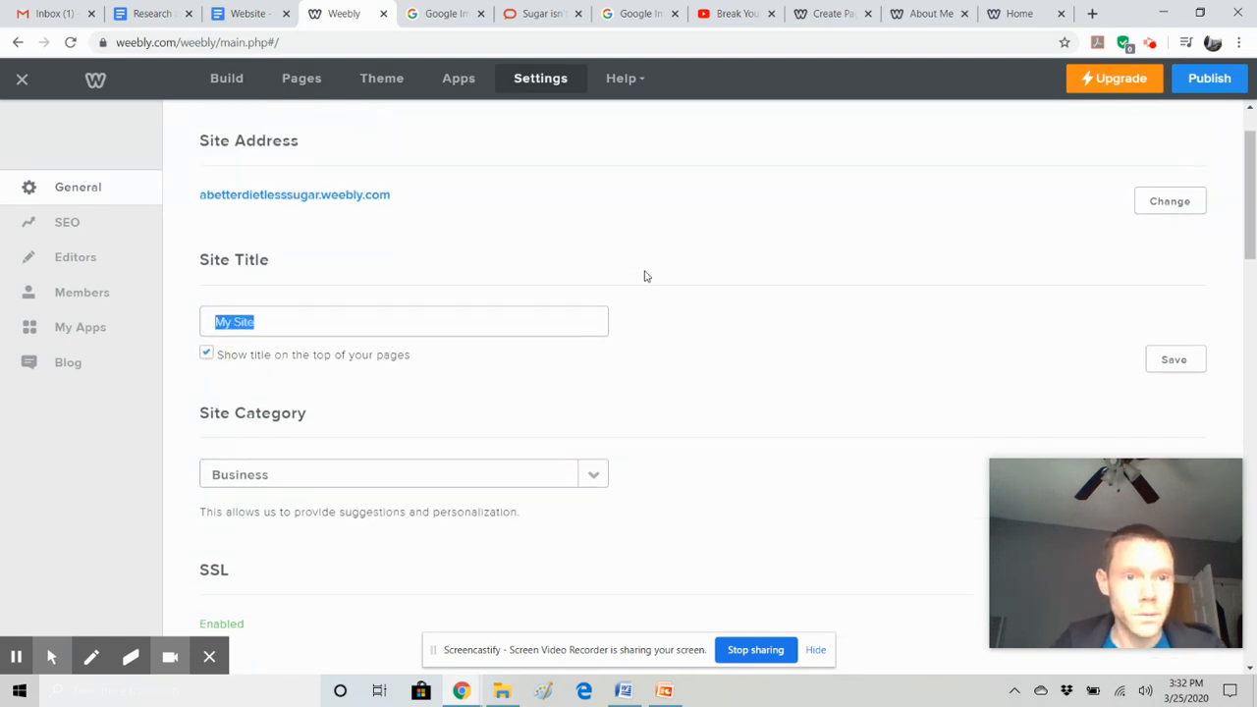
pyautogui.write('A Better Diet, Less Sugar')
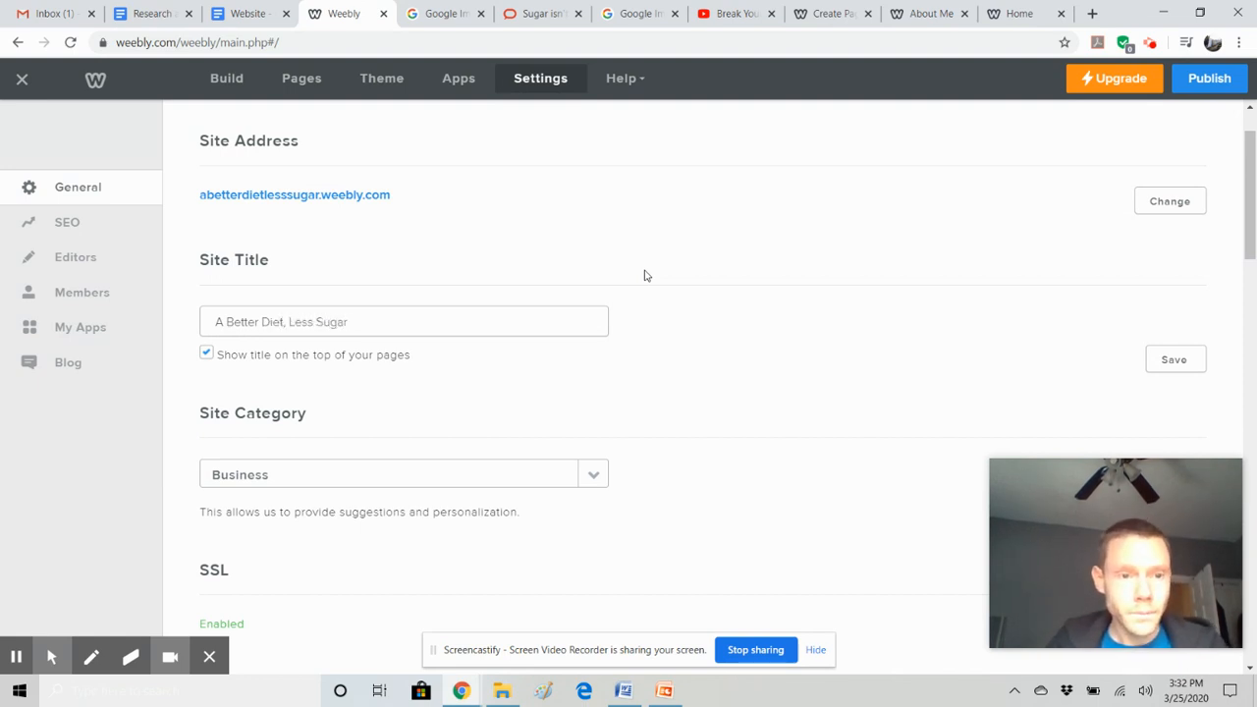
pyautogui.scroll(-2, 682, 291)
pyautogui.scroll(-1, 684, 295)
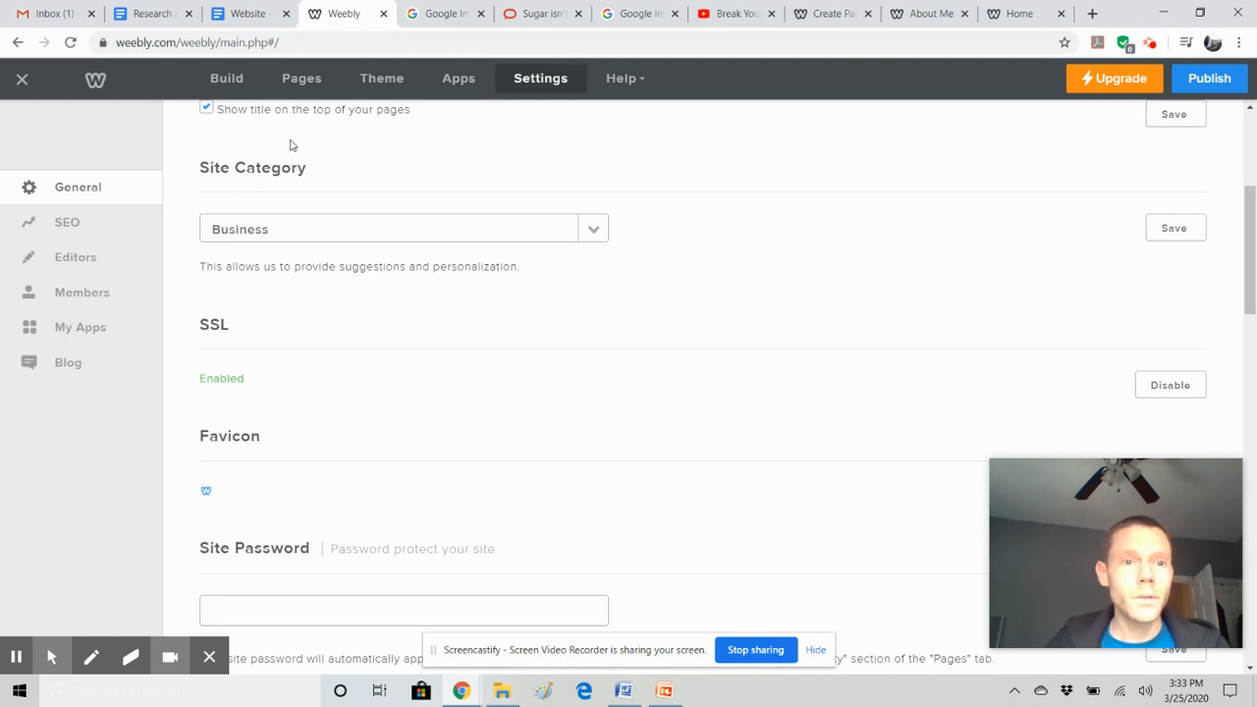
# Return to the page builder and try bold formatting on the Homepage heading.
pyautogui.click(234, 80)
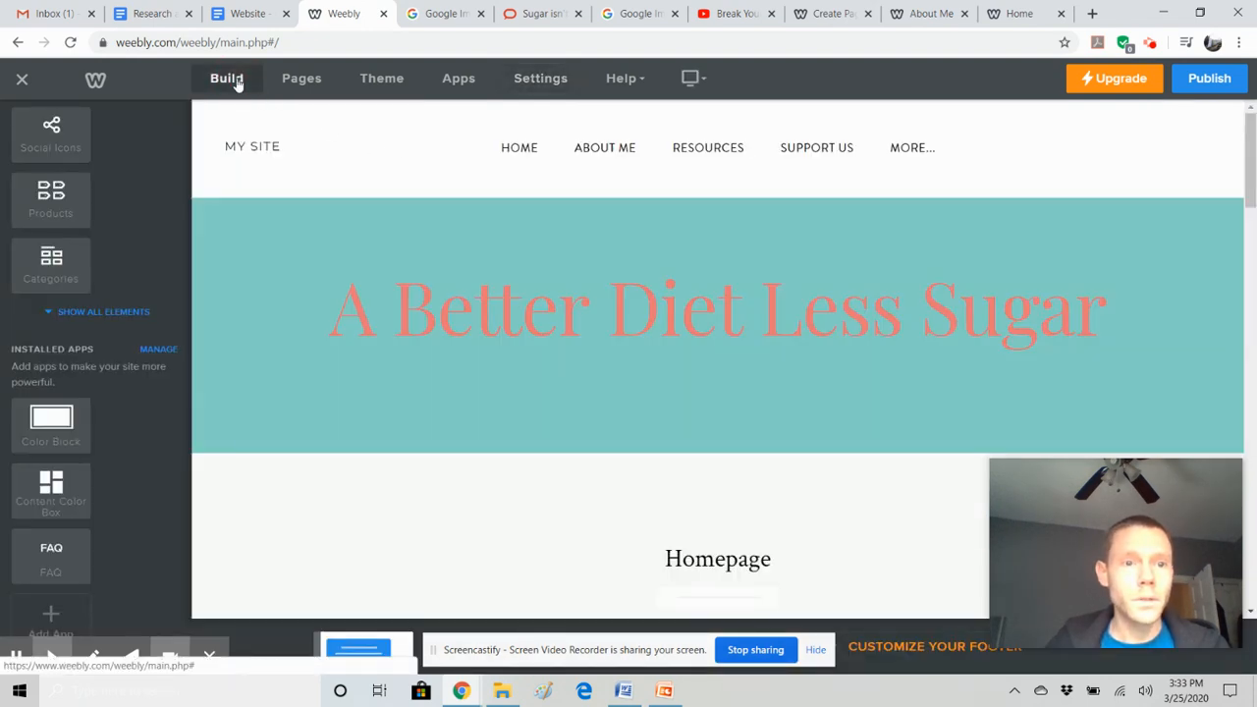
pyautogui.scroll(-1, 716, 383)
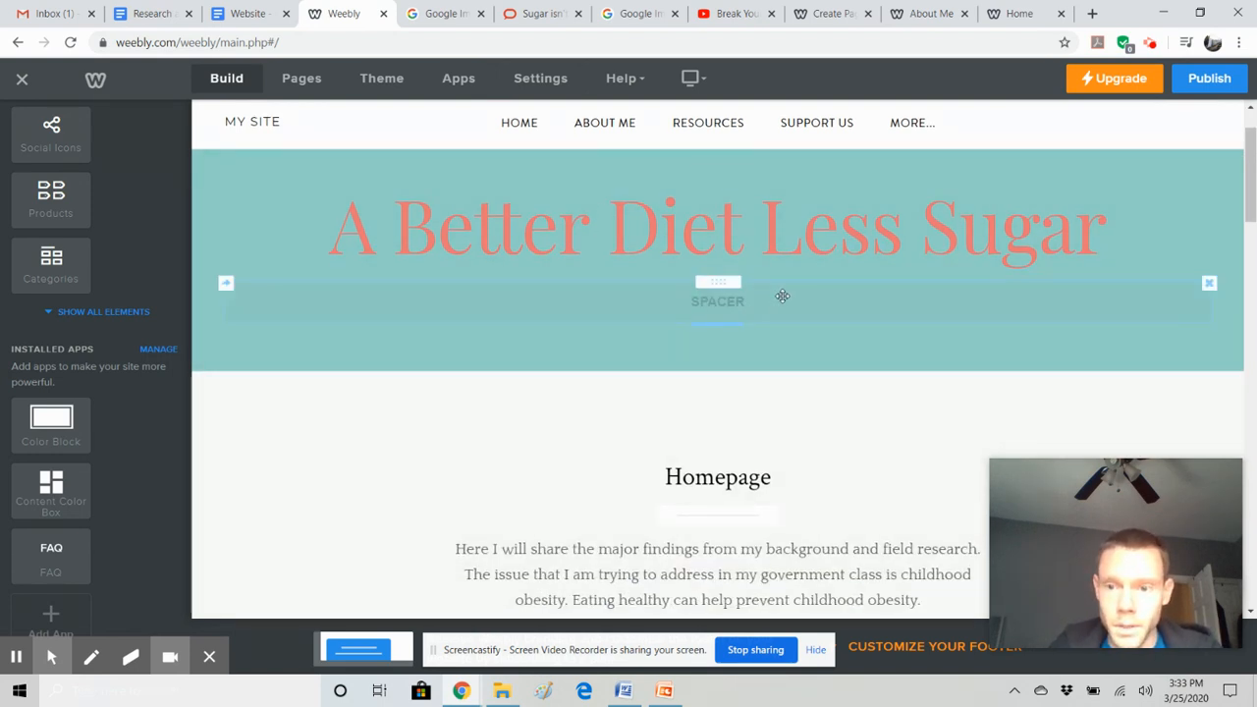
pyautogui.scroll(-2, 732, 312)
pyautogui.scroll(-1, 731, 313)
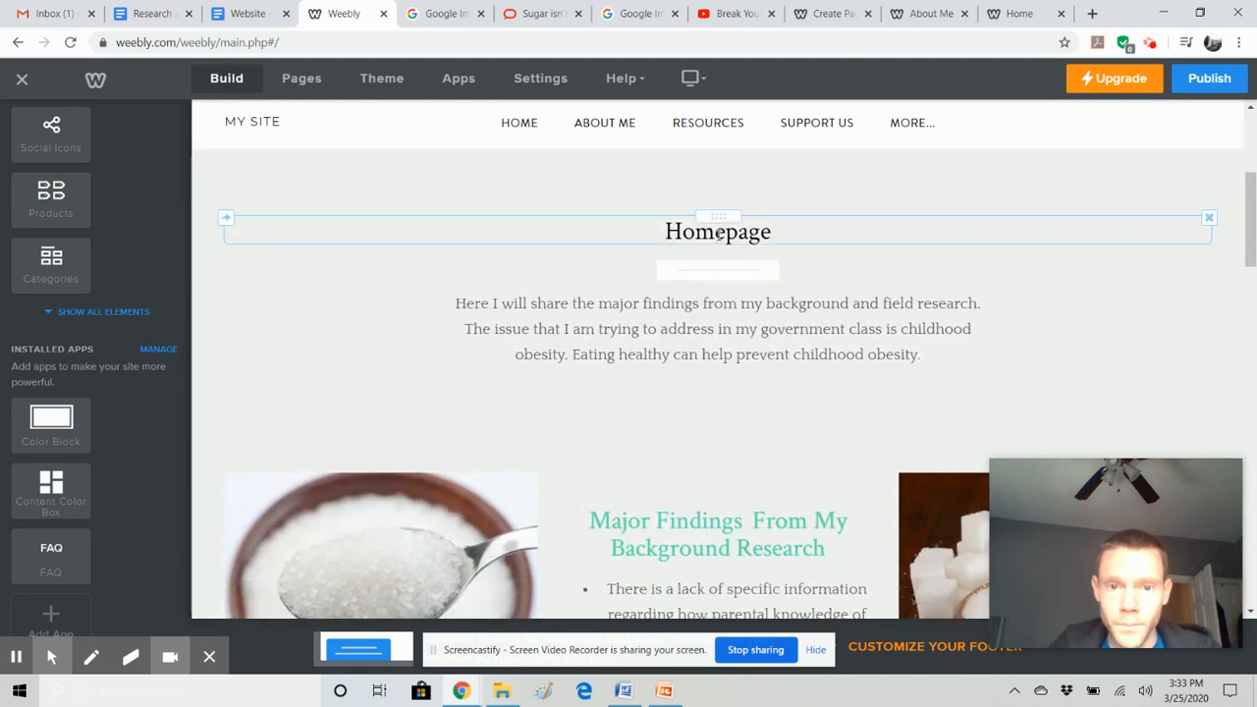
pyautogui.click(774, 232)
pyautogui.moveTo(774, 231); pyautogui.dragTo(555, 242)
pyautogui.click(524, 195)
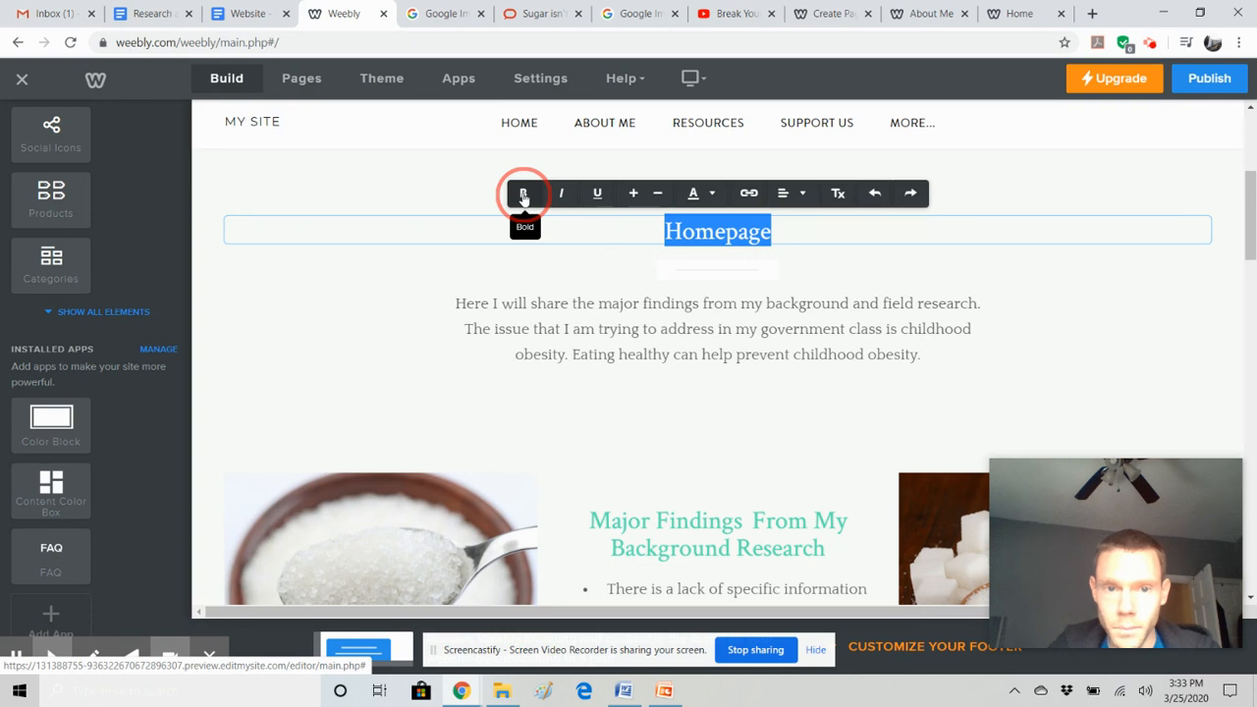
# Set the text color of the Homepage heading to a dark purple shade.
pyautogui.click(776, 233)
pyautogui.moveTo(773, 233); pyautogui.dragTo(651, 230)
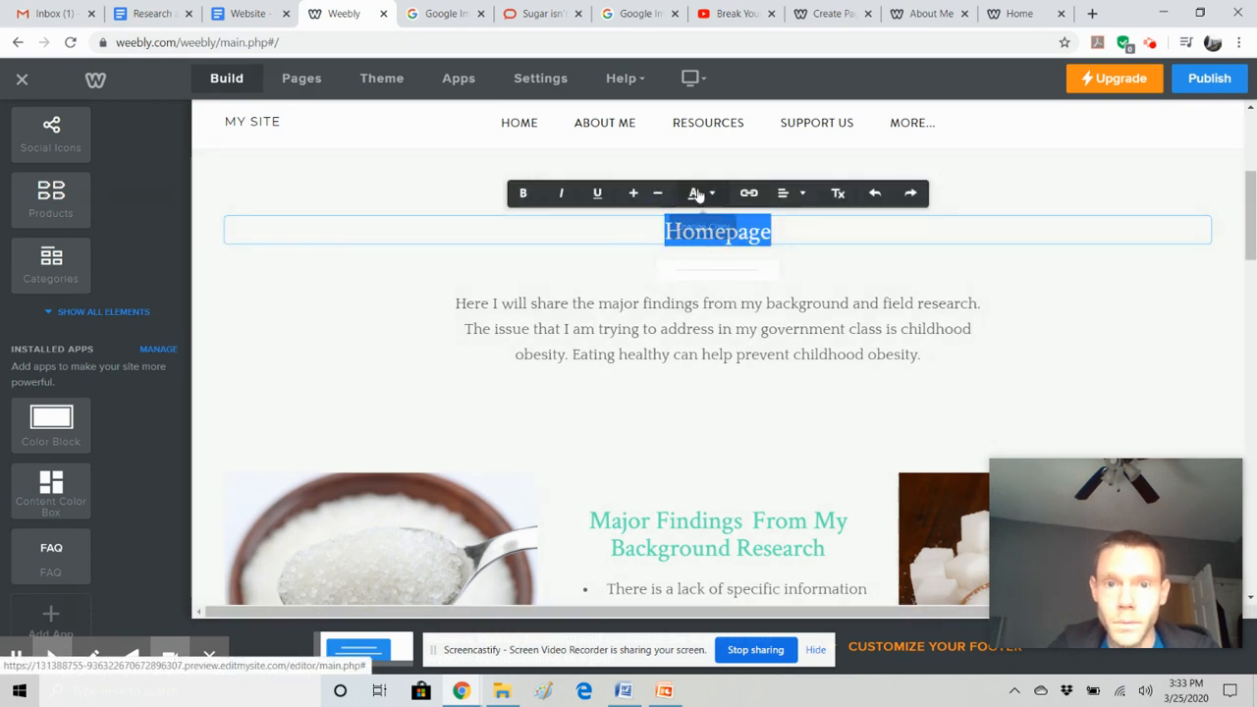
pyautogui.click(695, 193)
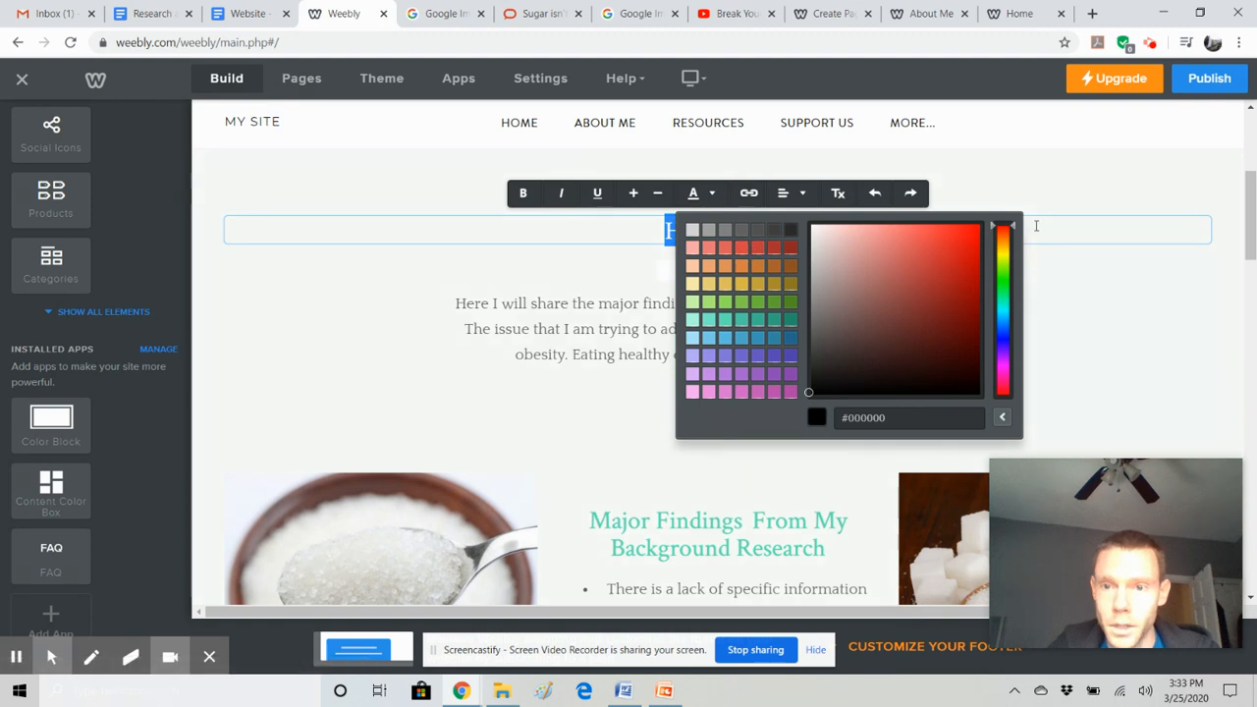
pyautogui.click(772, 351)
pyautogui.click(813, 231)
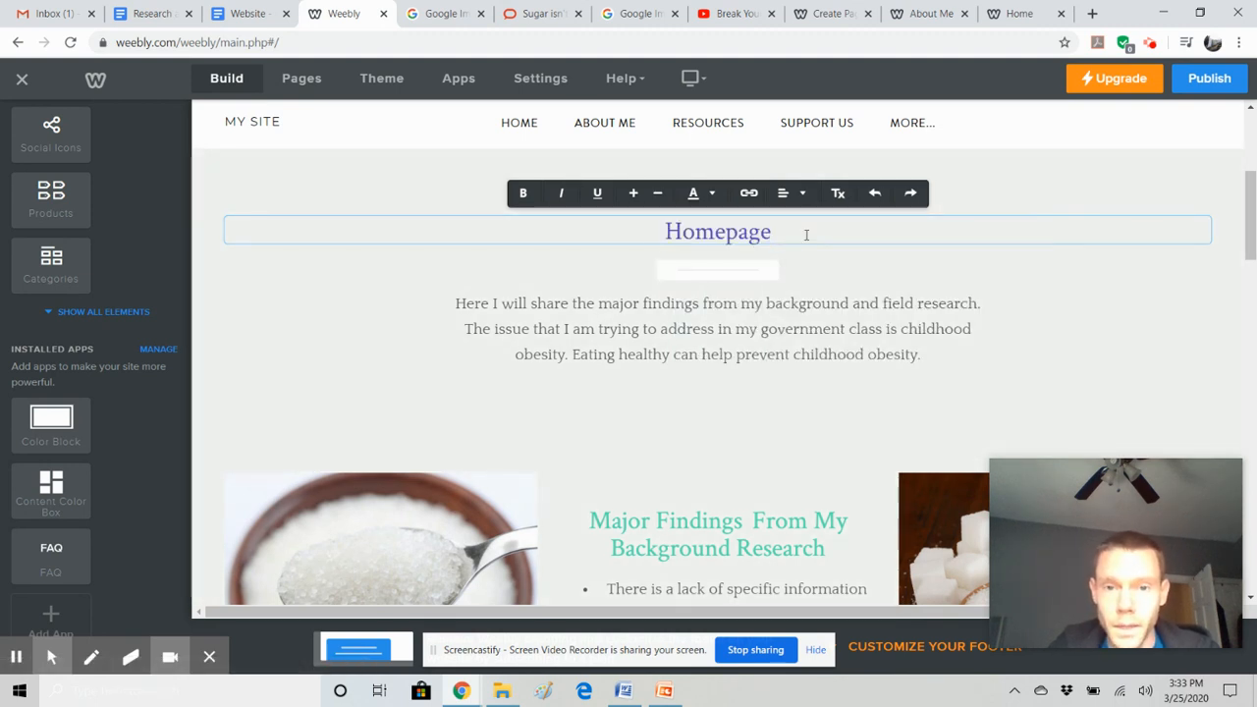
# Try larger and smaller text sizes on the Homepage heading and bring it back to its starting size.
pyautogui.moveTo(796, 226); pyautogui.dragTo(622, 219)
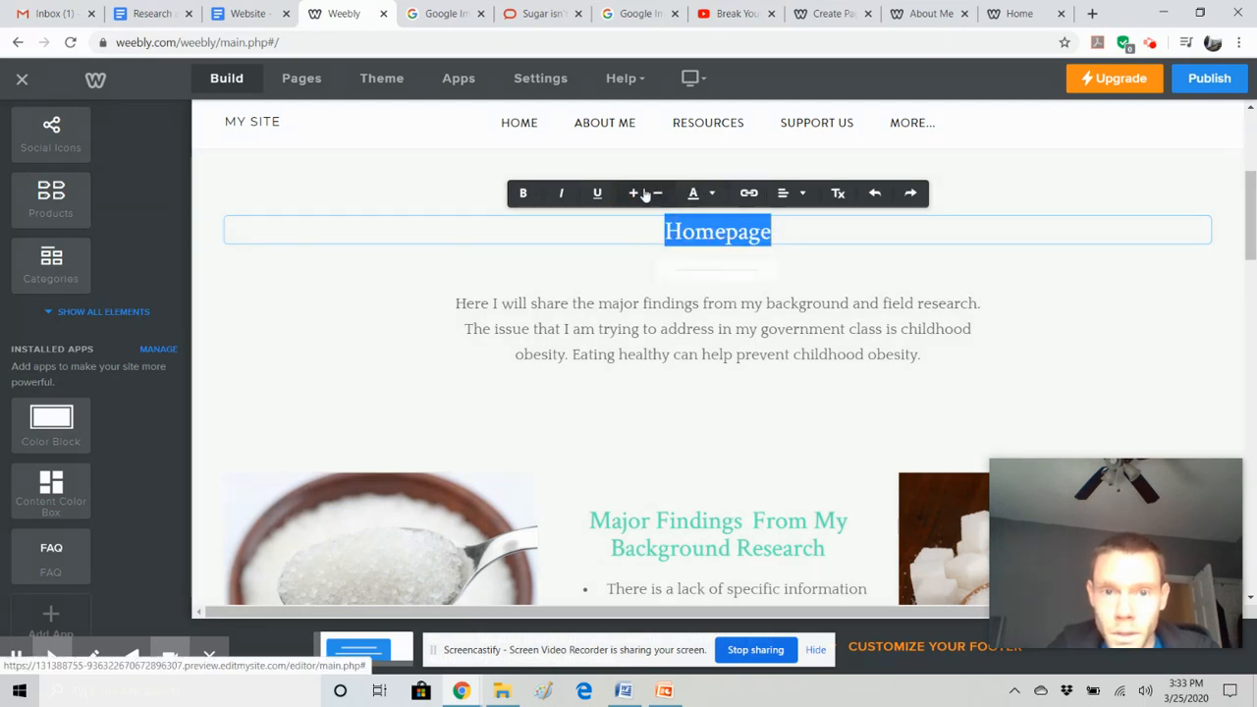
pyautogui.click(635, 194)
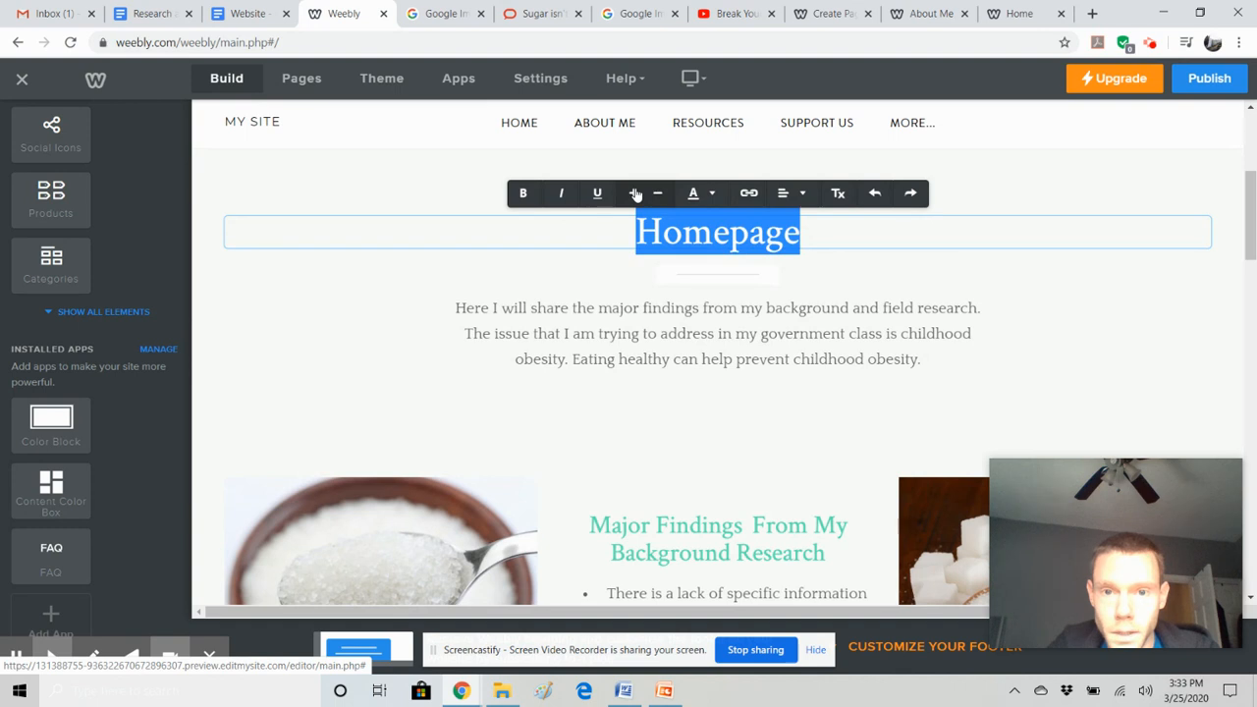
pyautogui.click(658, 193)
pyautogui.click(658, 194)
pyautogui.click(634, 194)
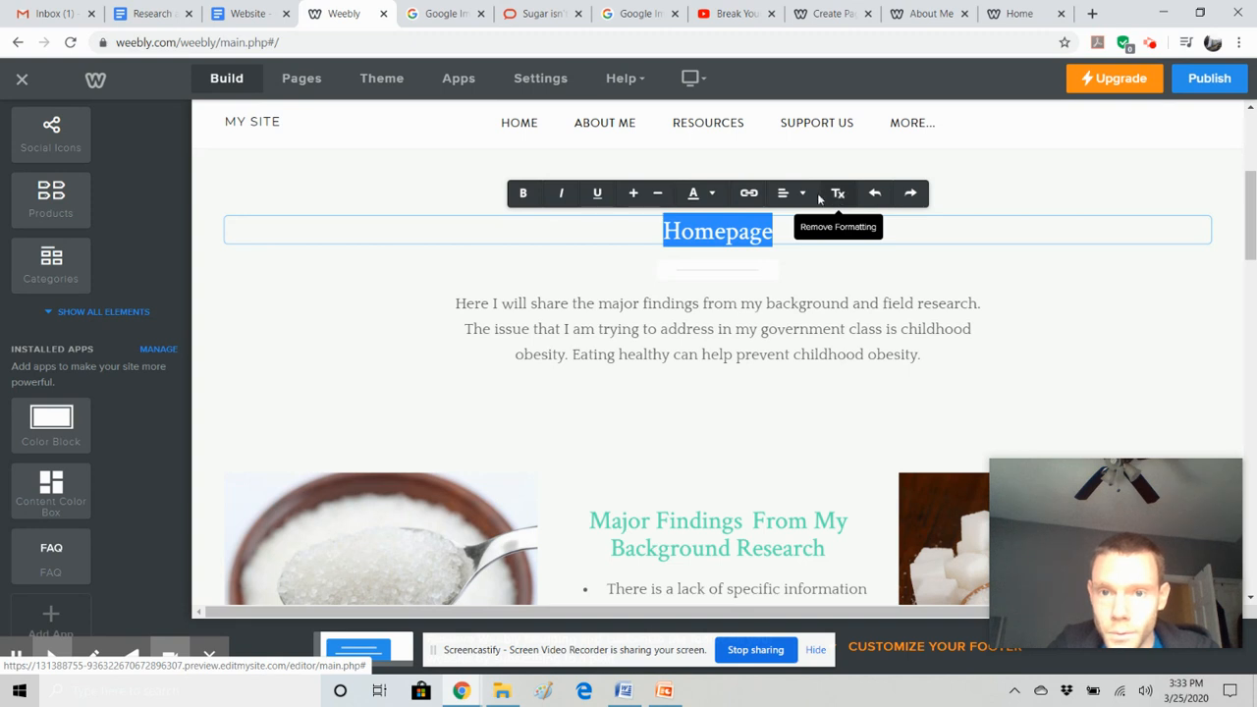
# Try right and left alignment on the Homepage heading and center it again.
pyautogui.click(803, 193)
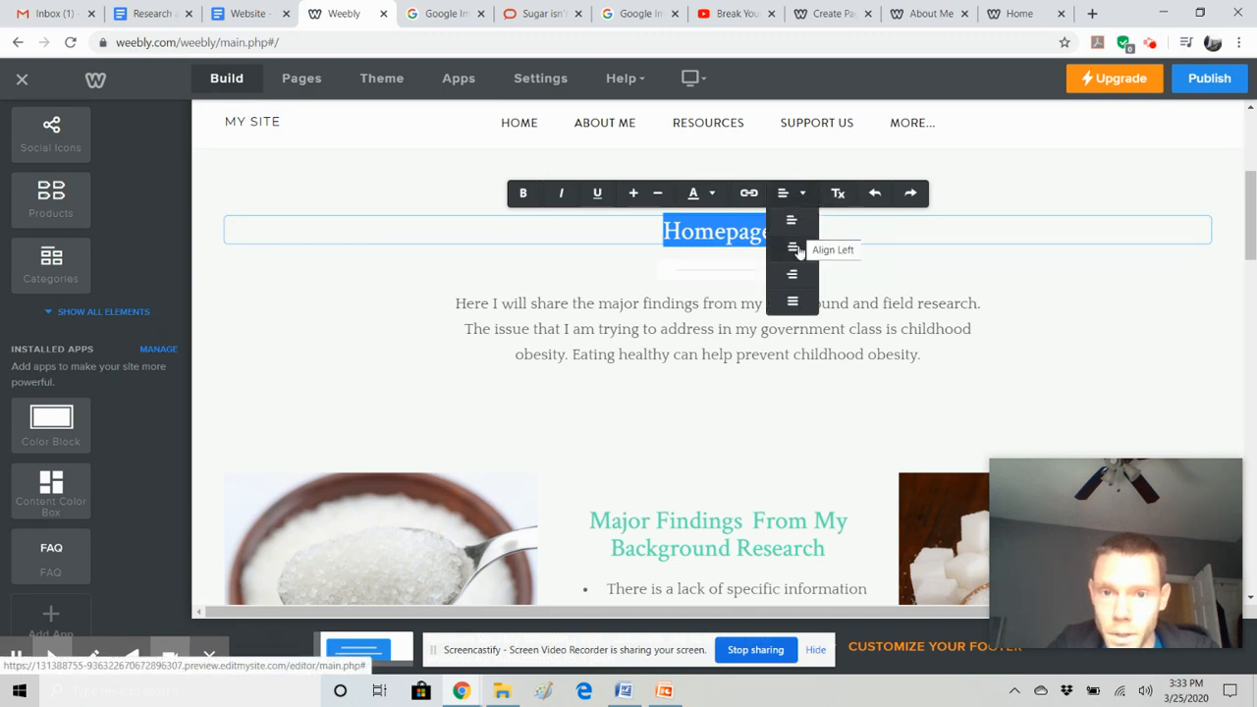
pyautogui.click(794, 275)
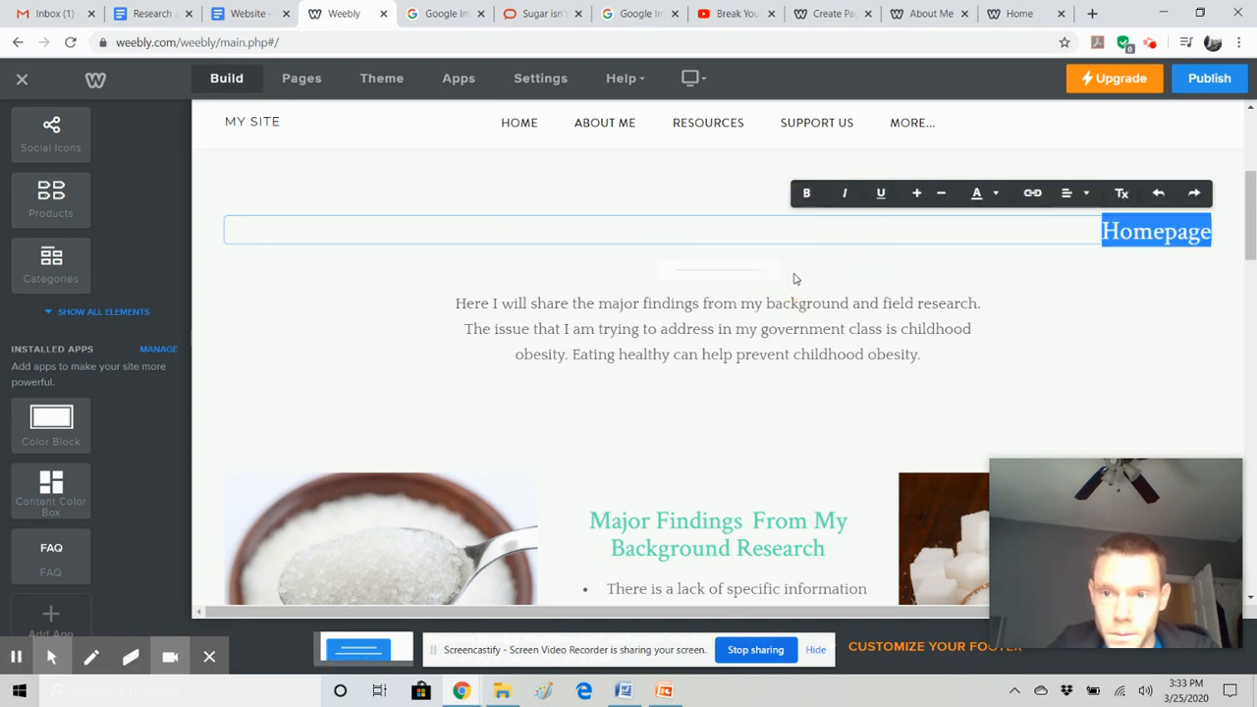
pyautogui.click(1080, 195)
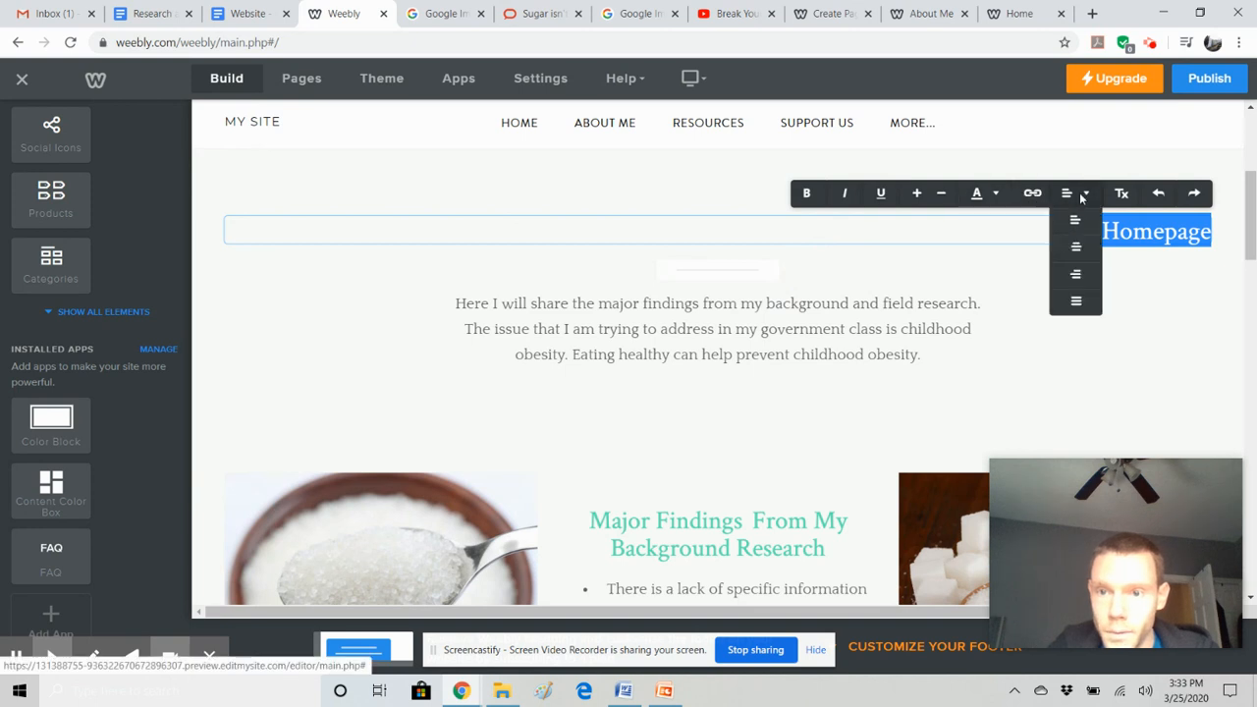
pyautogui.click(1075, 220)
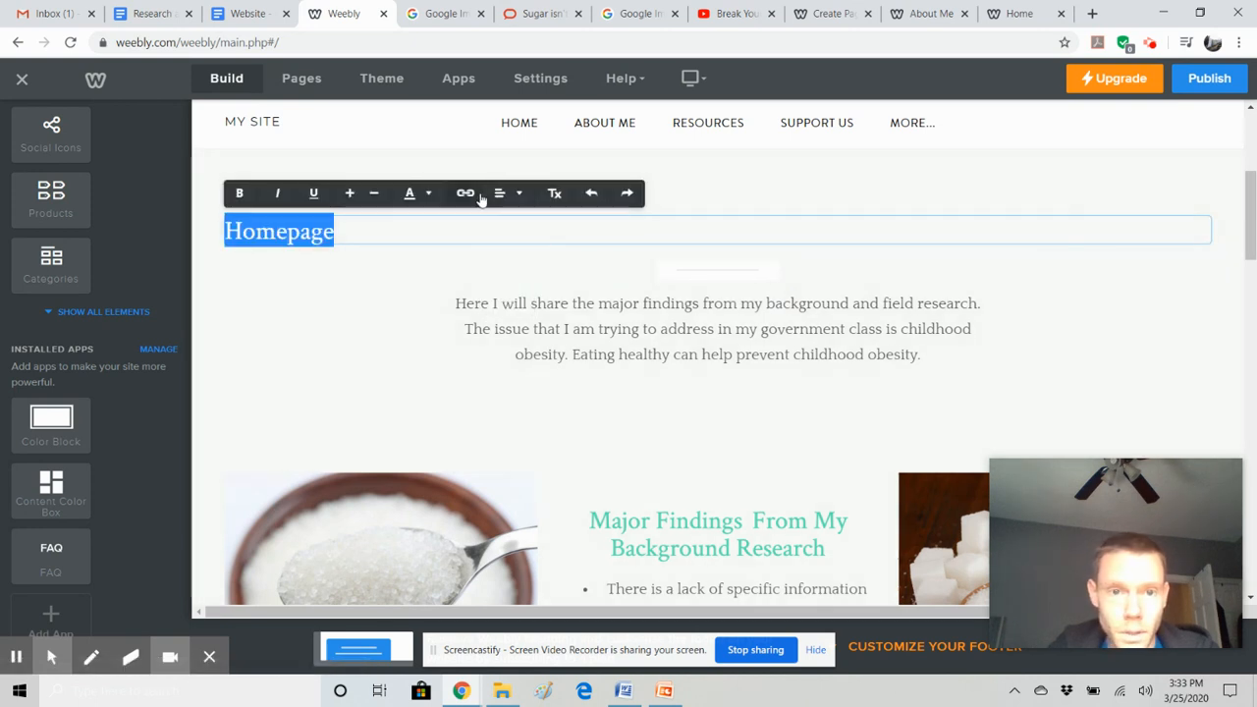
pyautogui.click(499, 193)
pyautogui.click(504, 245)
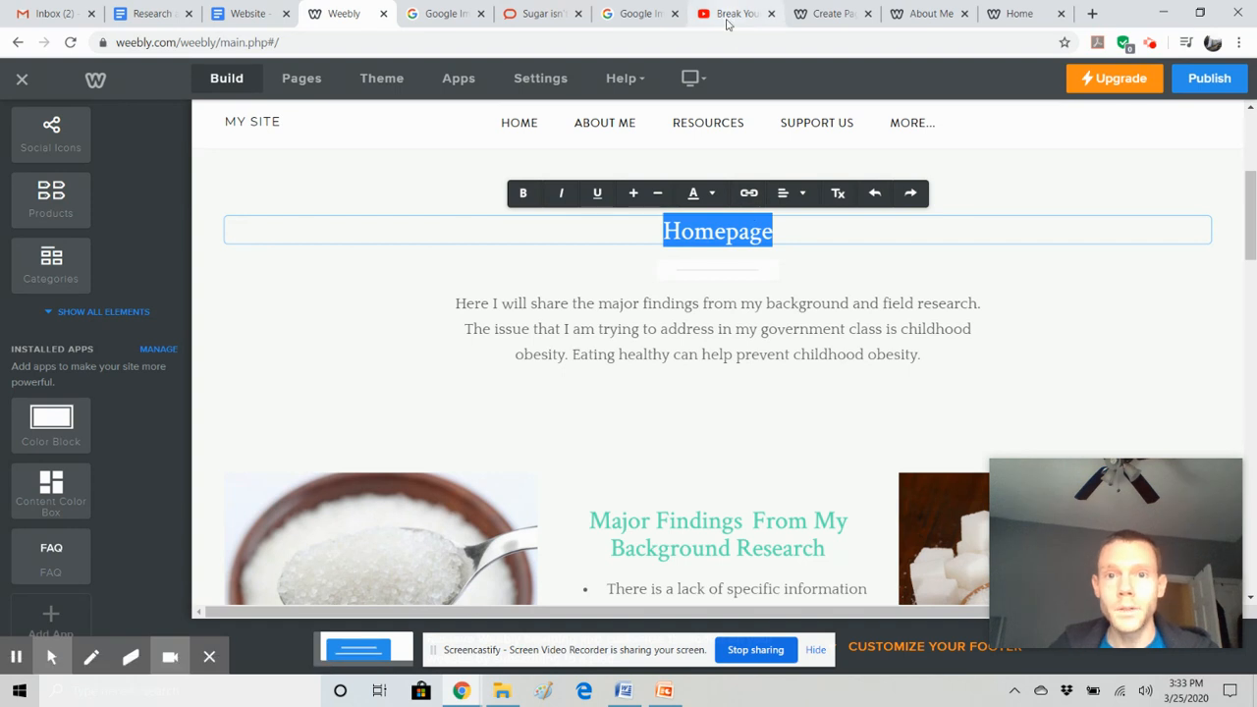
# Look over the Home page's intro paragraph, background research findings, and the sugar images with their source captions.
pyautogui.click(691, 313)
pyautogui.scroll(-1, 491, 300)
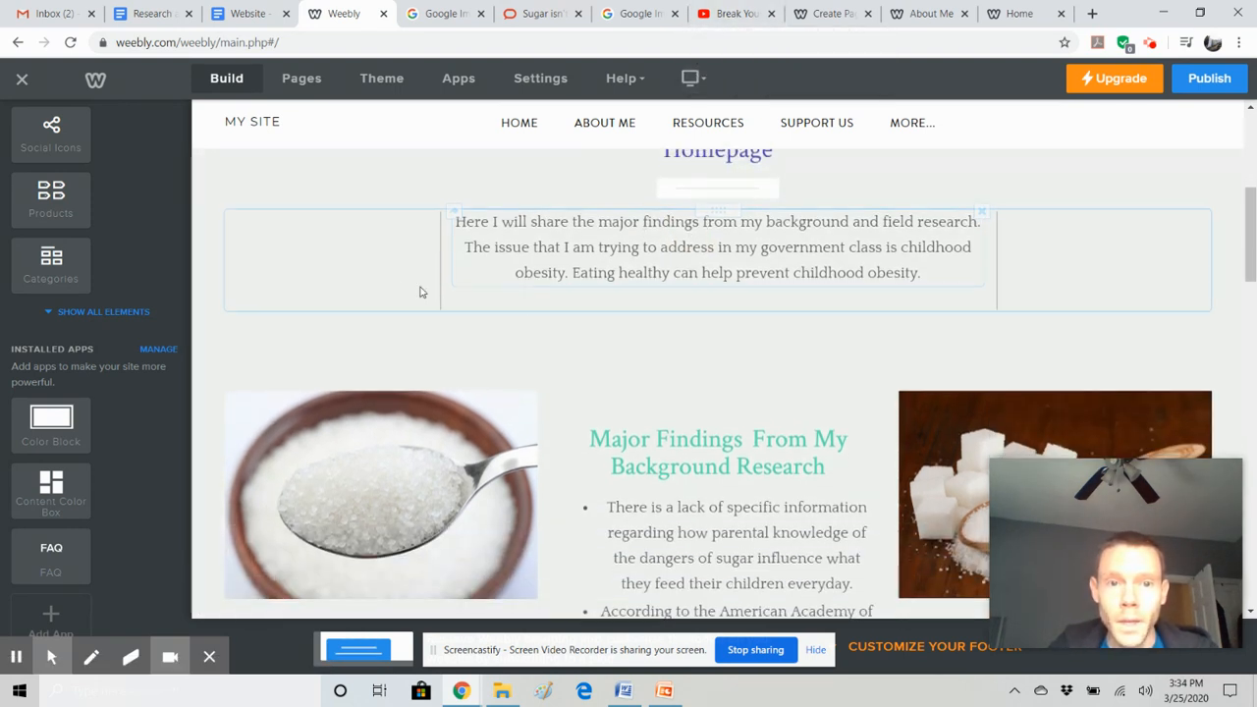
pyautogui.click(743, 317)
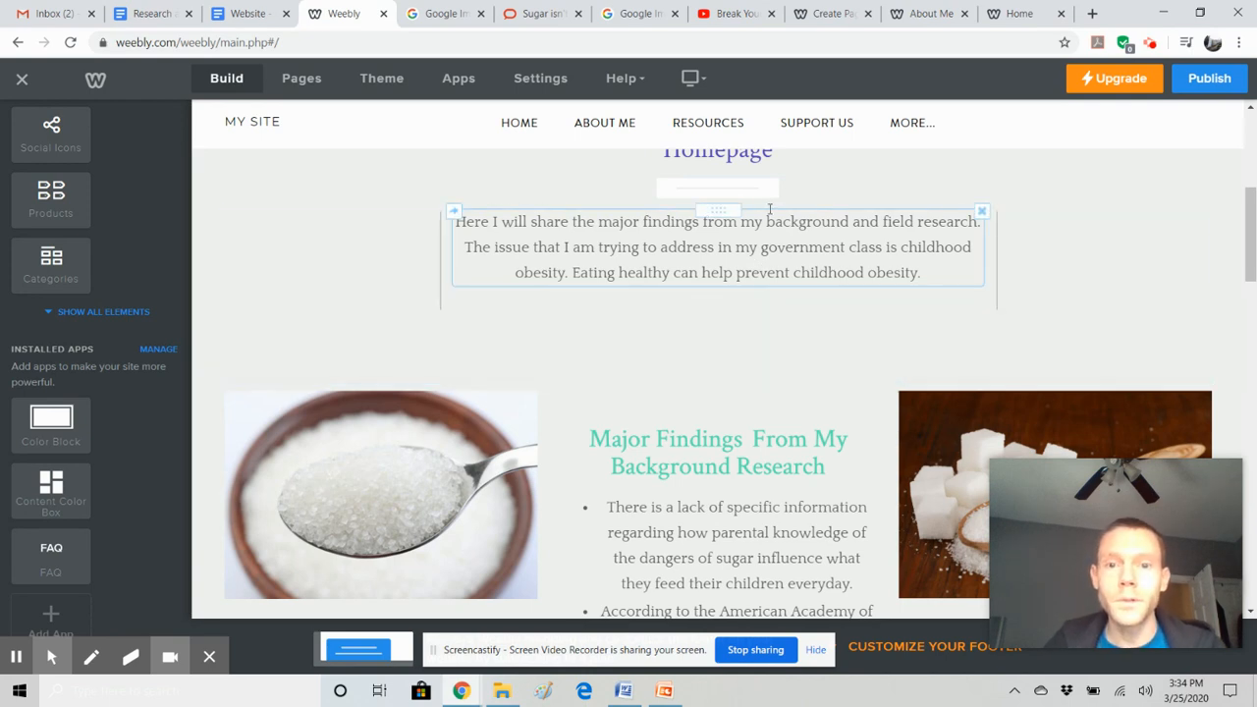
pyautogui.scroll(-2, 771, 209)
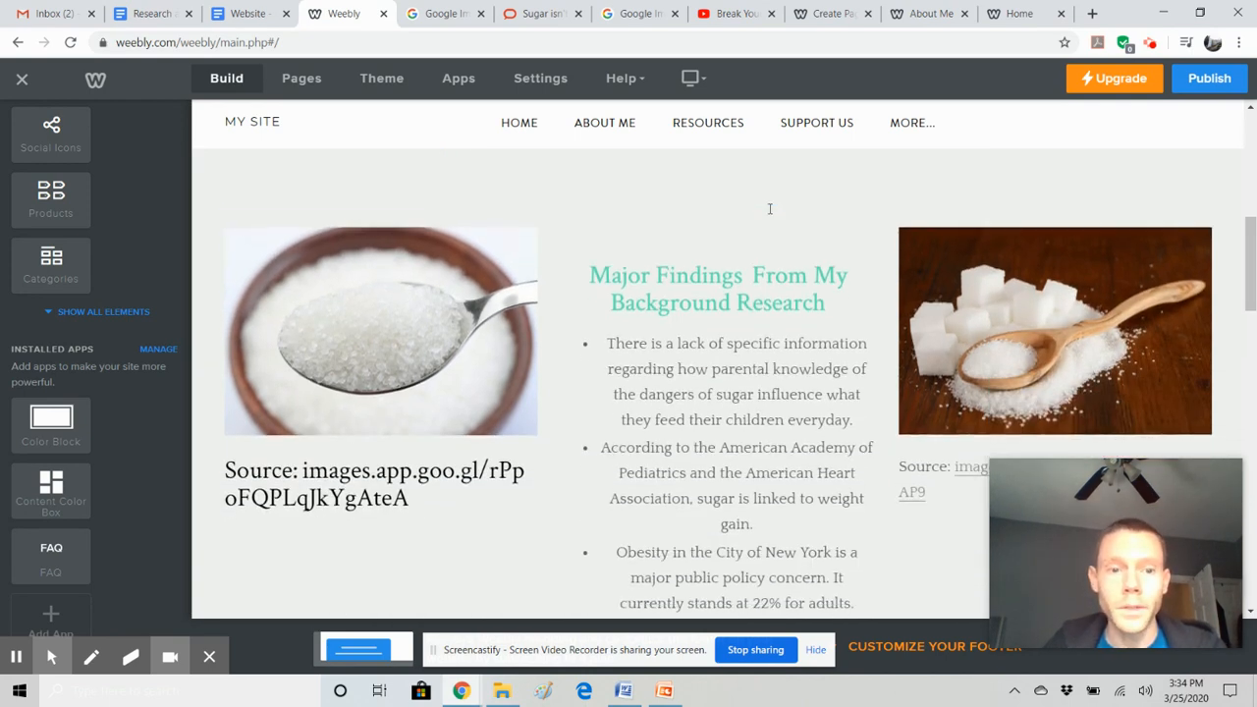
pyautogui.scroll(-1, 770, 209)
pyautogui.scroll(1, 770, 209)
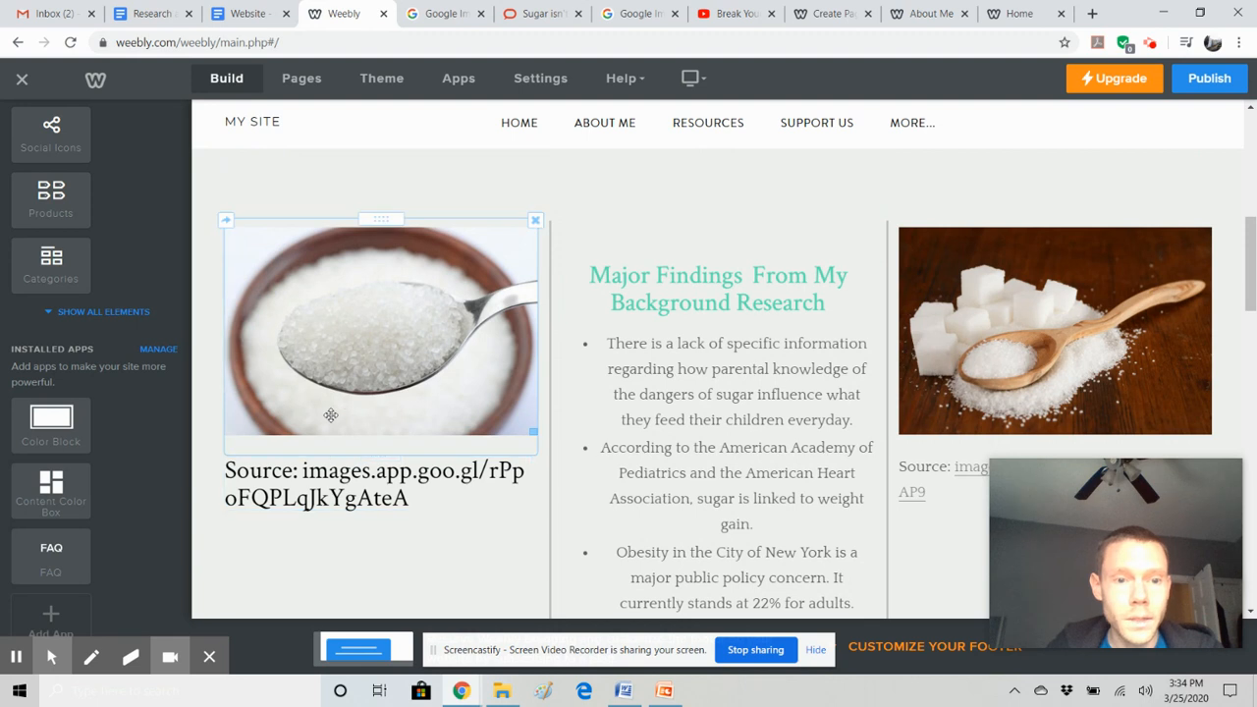
pyautogui.scroll(-1, 334, 414)
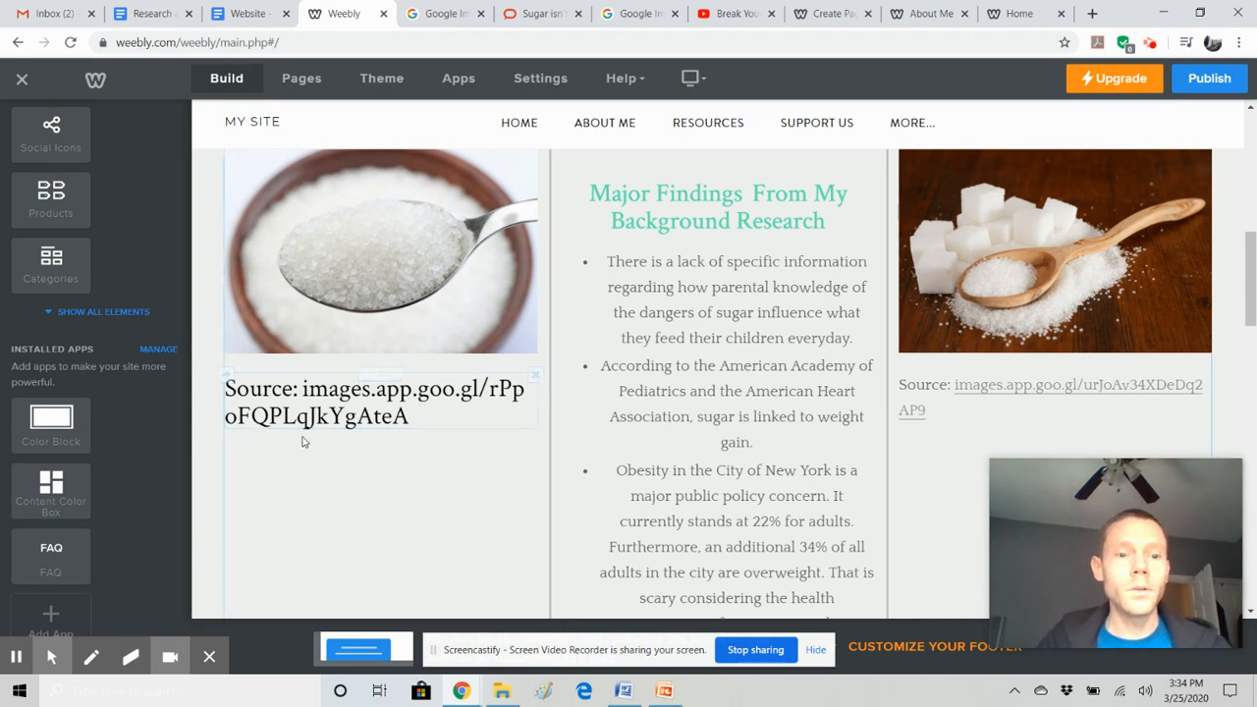
# Look up the sugar bowl image's source and examine The Conversation article for its title, date and author.
pyautogui.click(424, 10)
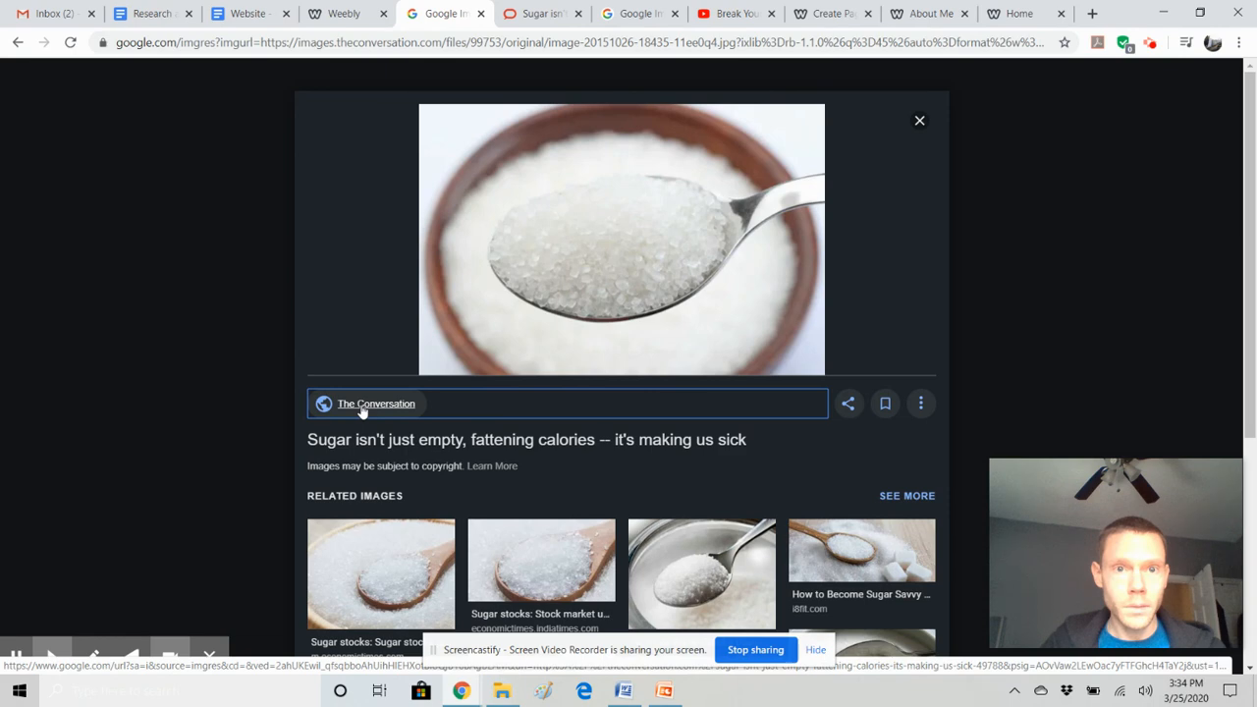
pyautogui.click(520, 6)
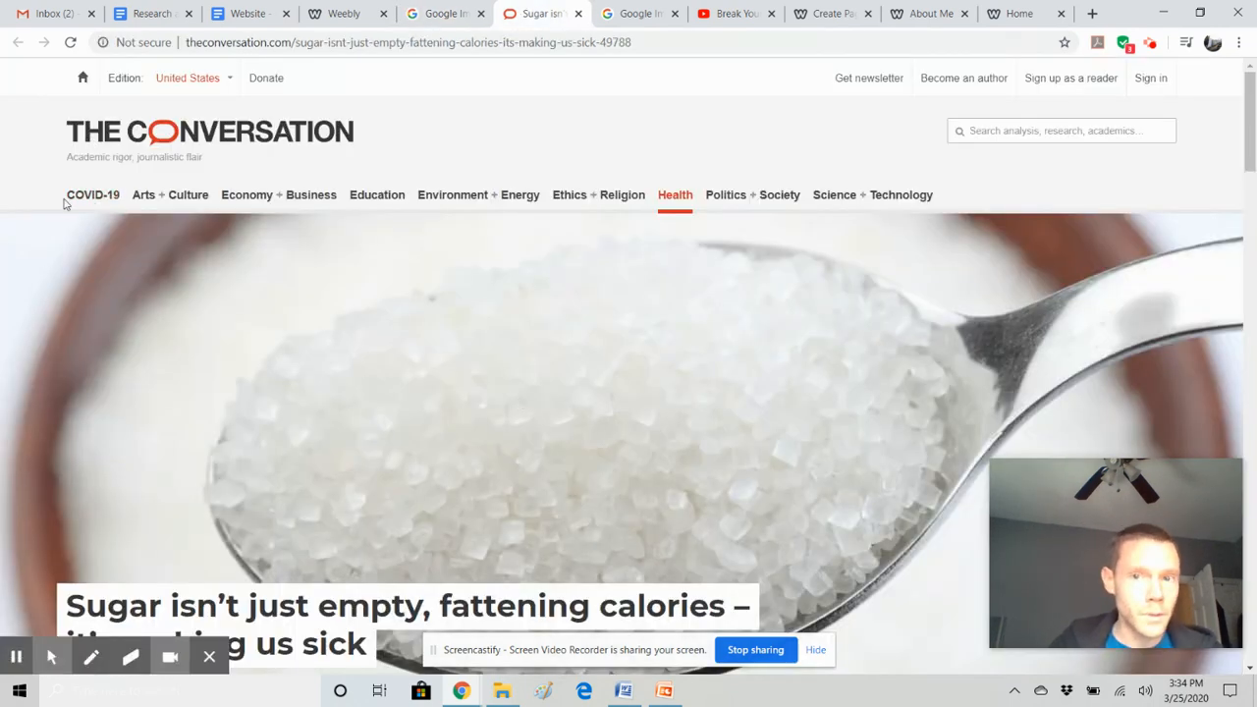
pyautogui.scroll(-1, 65, 199)
pyautogui.scroll(1, 61, 200)
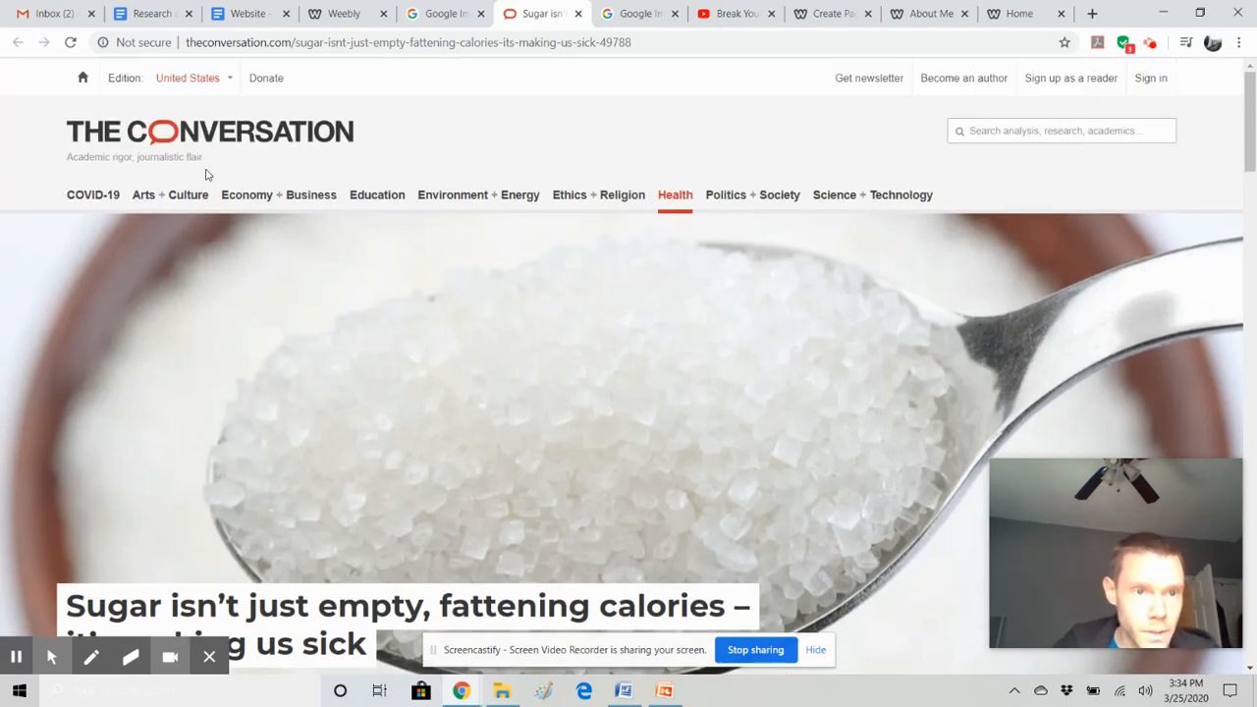
pyautogui.scroll(-3, 206, 175)
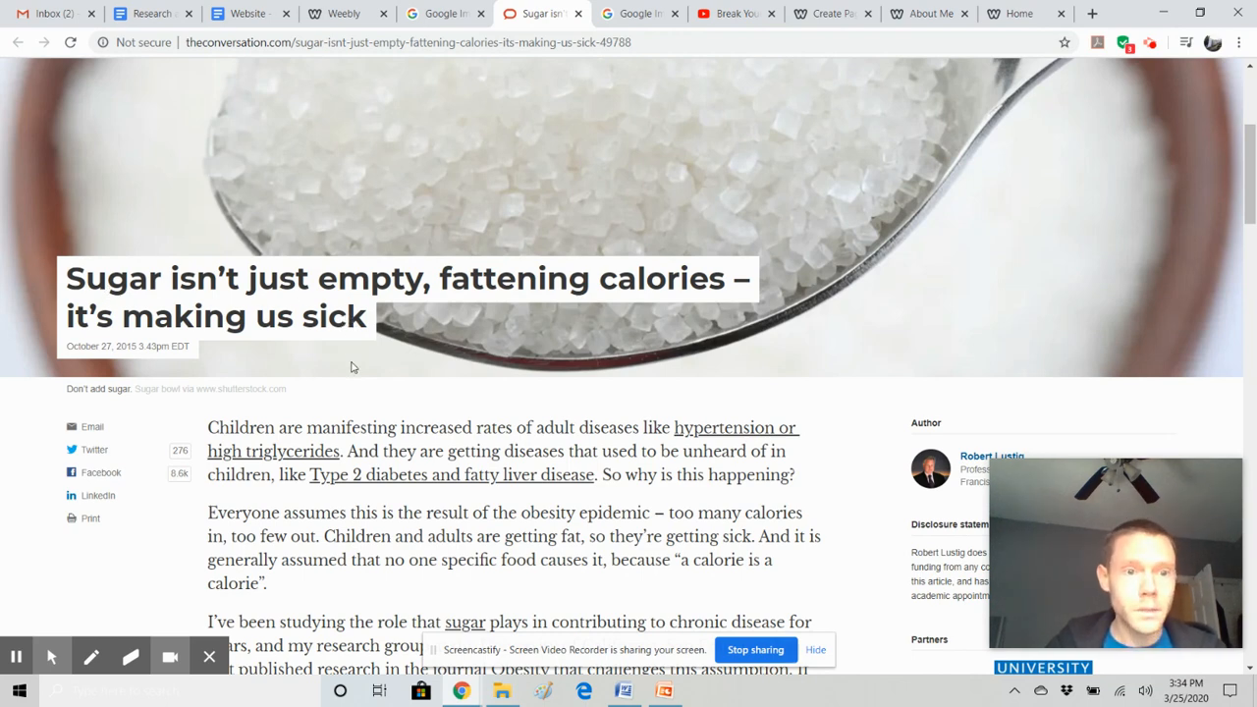
pyautogui.scroll(1, 354, 368)
pyautogui.scroll(-3, 358, 434)
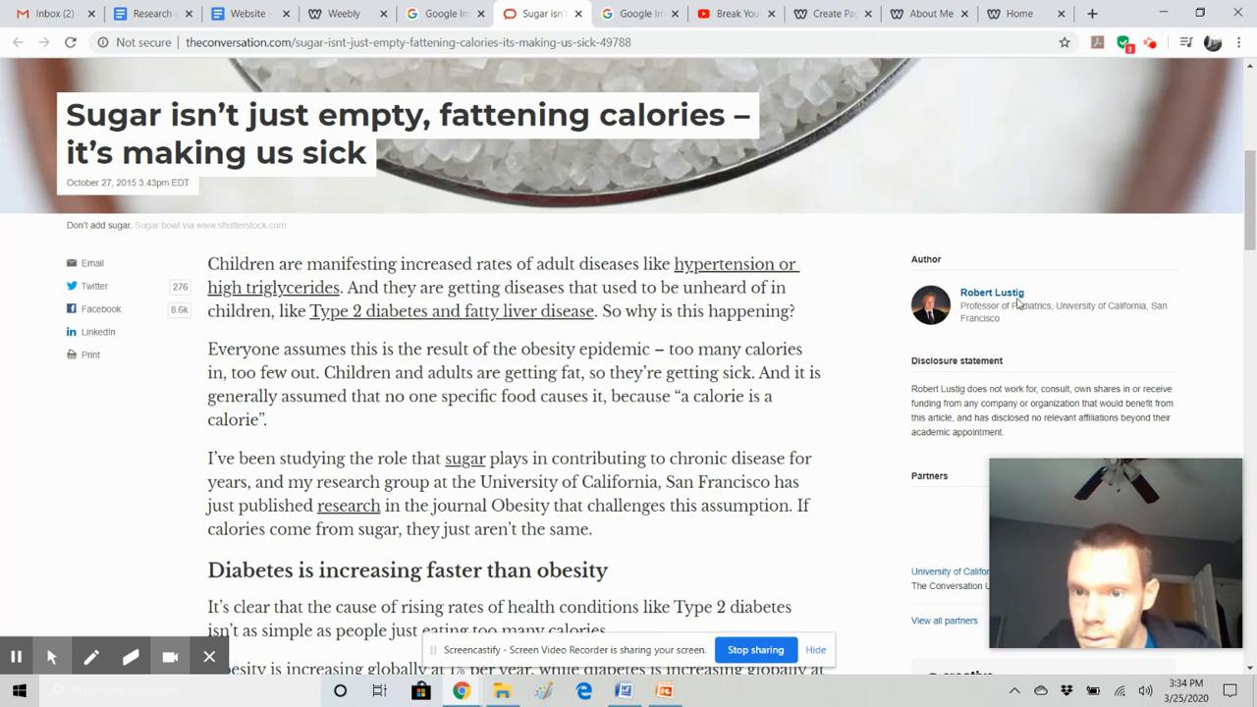
# Replace the image link in the sugar bowl picture's source caption with the article author's full name, a comma and an opening quotation mark.
pyautogui.click(340, 14)
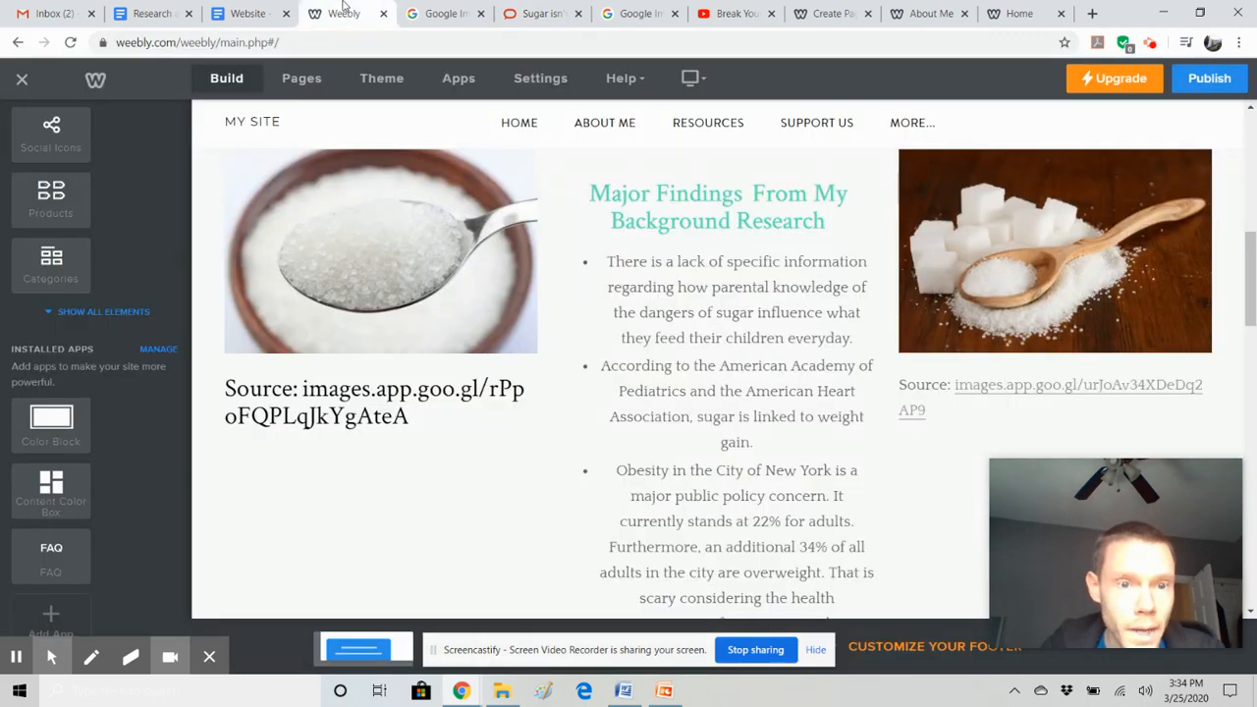
pyautogui.click(393, 420)
pyautogui.moveTo(422, 417); pyautogui.dragTo(297, 387)
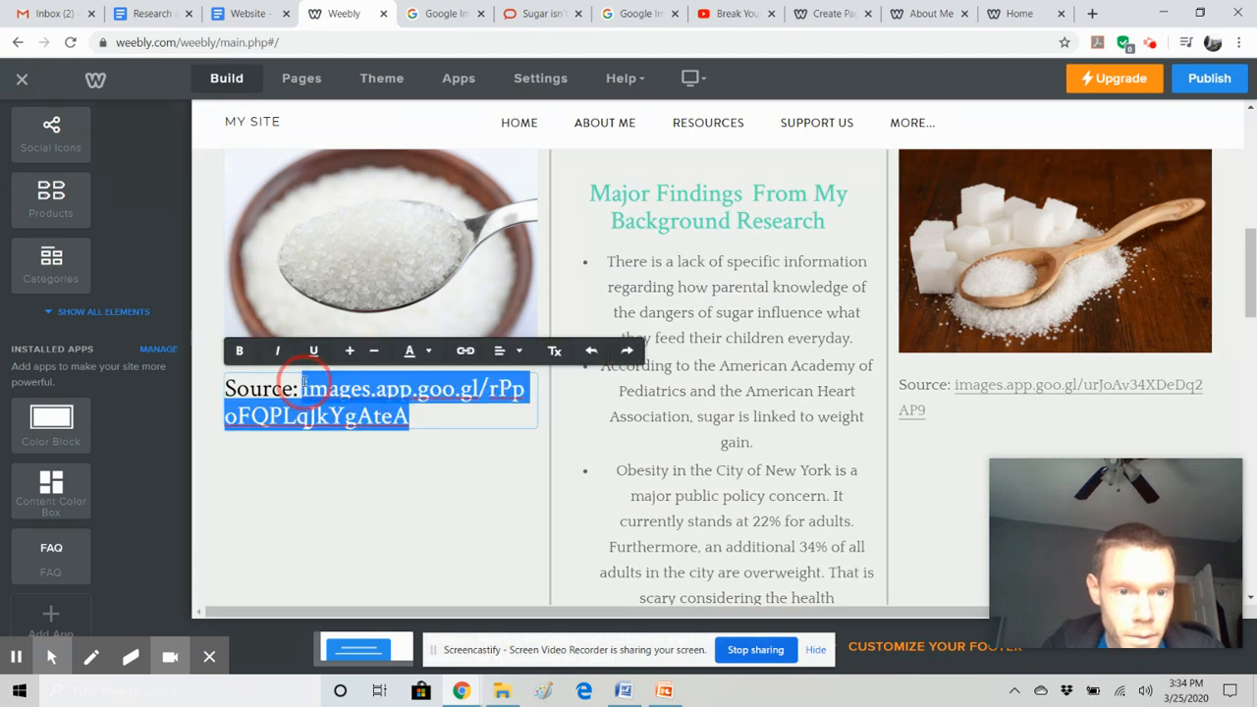
pyautogui.write('R')
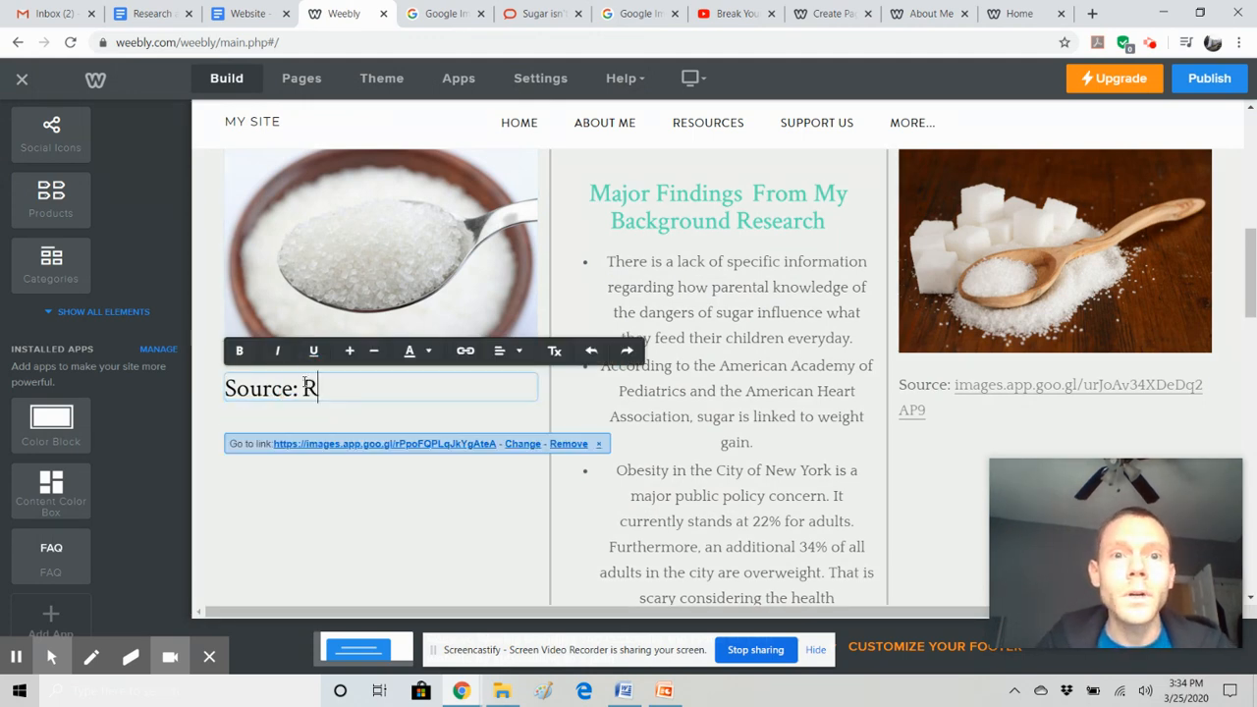
pyautogui.click(538, 12)
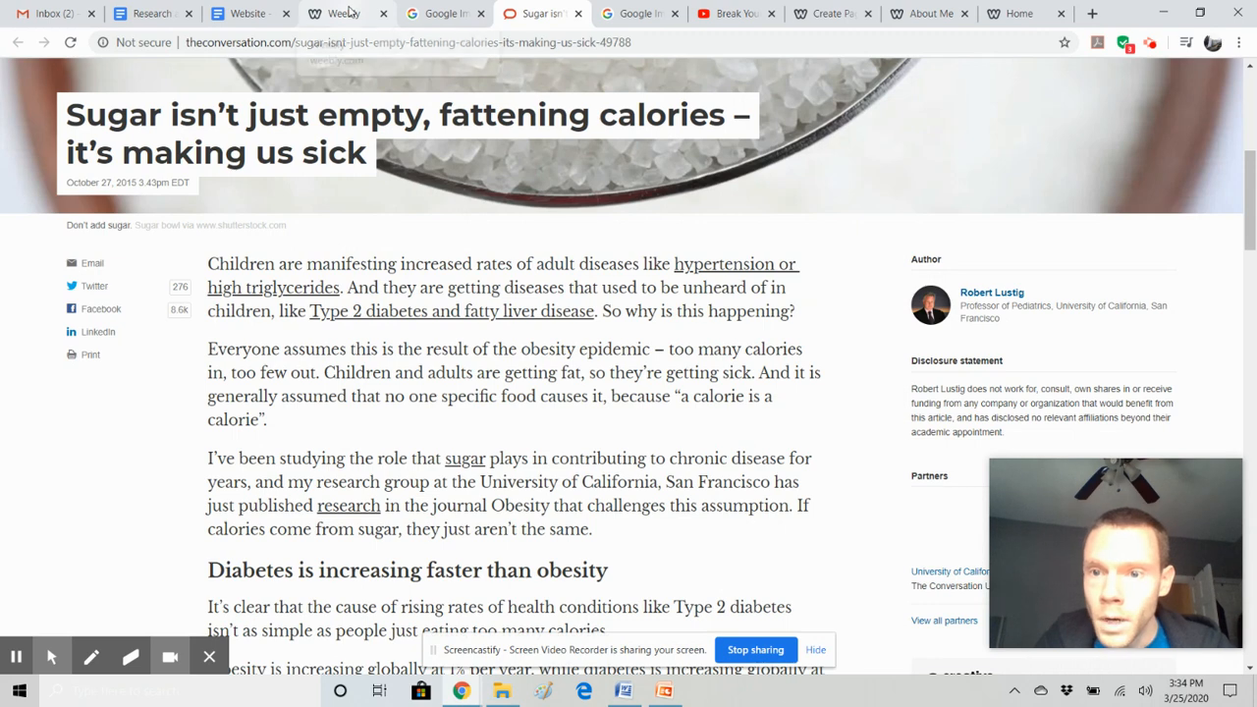
pyautogui.click(351, 13)
pyautogui.write('obert Lustig, "')
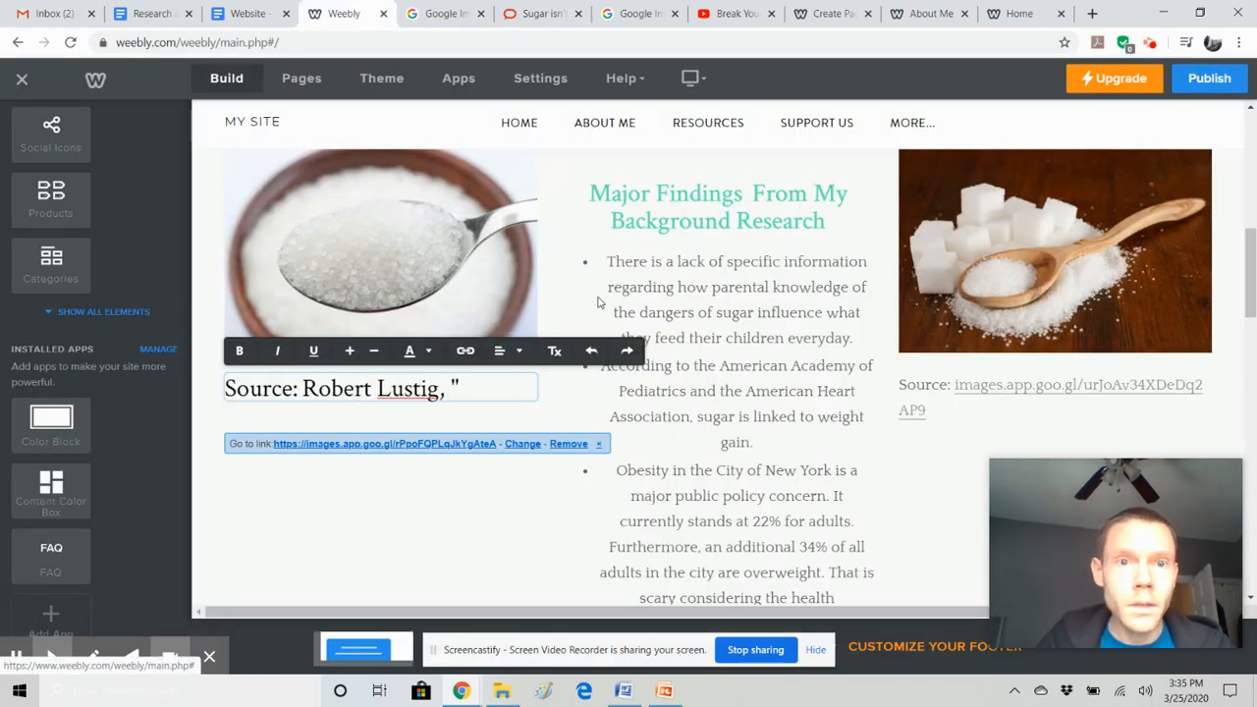
# Complete the sugar bowl caption with the article title "Sugar isn't just empty, fattening calories- it is making us sick" and the publication "The Conversation".
pyautogui.click(533, 10)
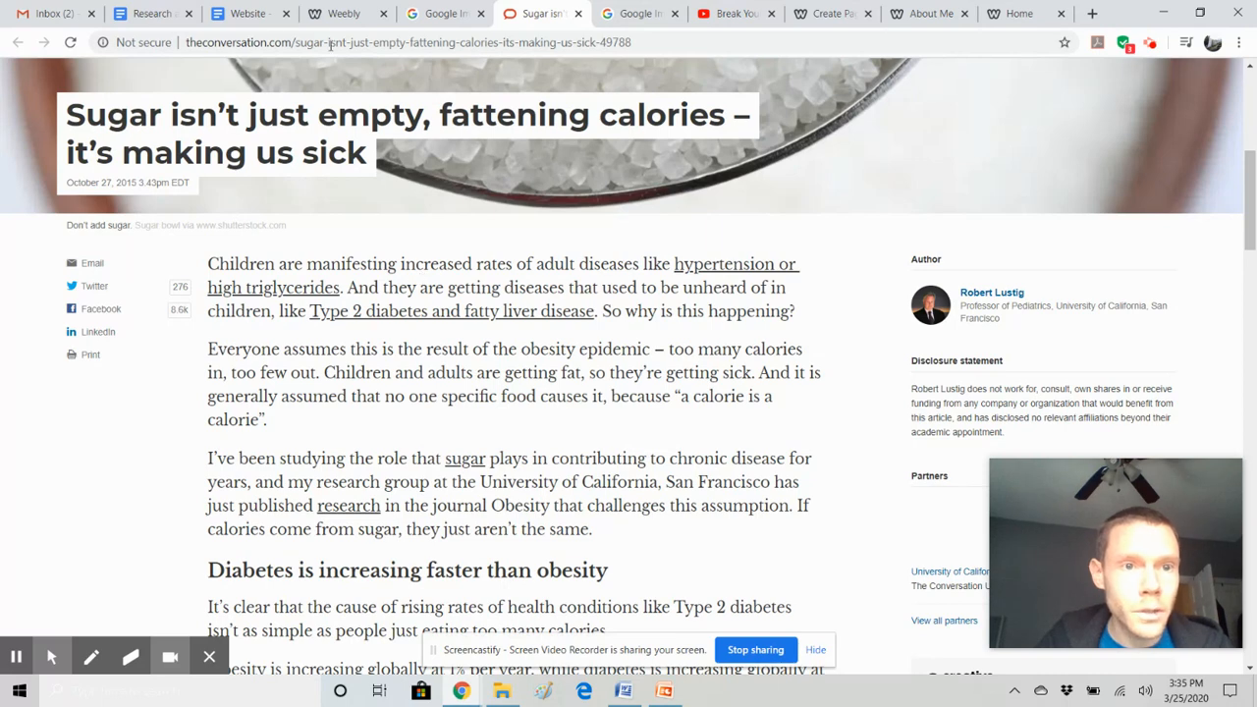
pyautogui.click(332, 9)
pyautogui.write('Su')
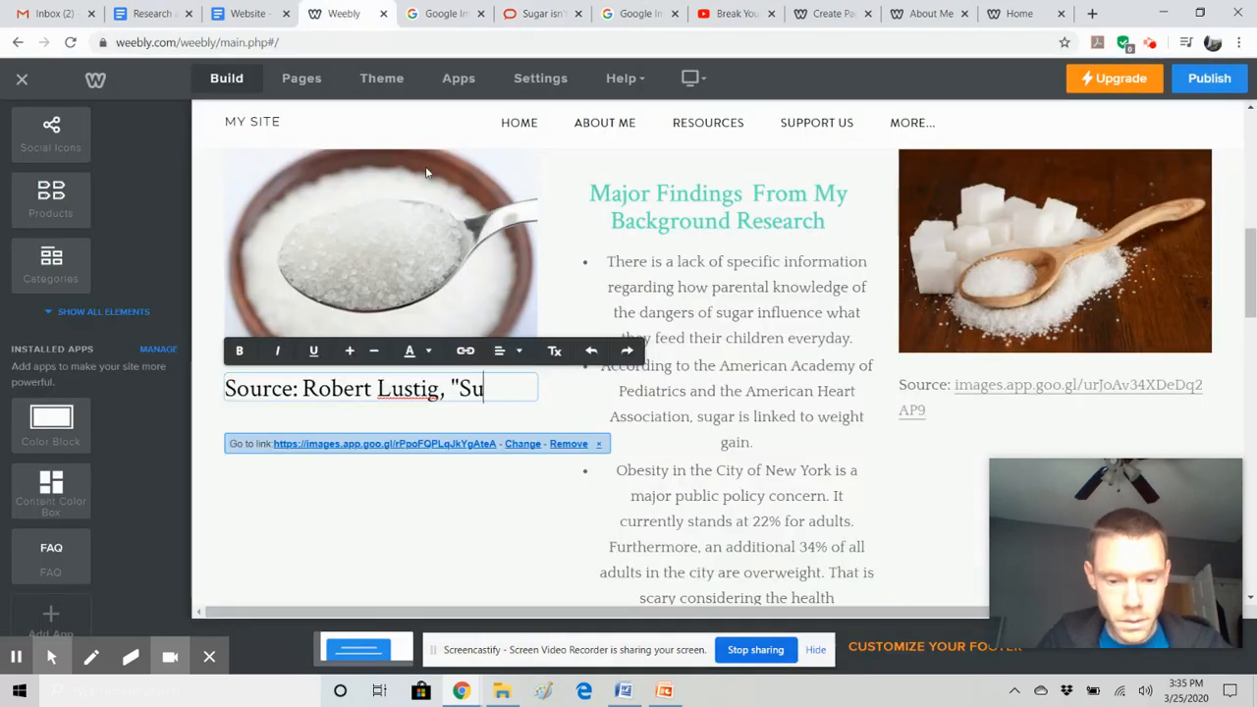
pyautogui.write("gar isn't just empty")
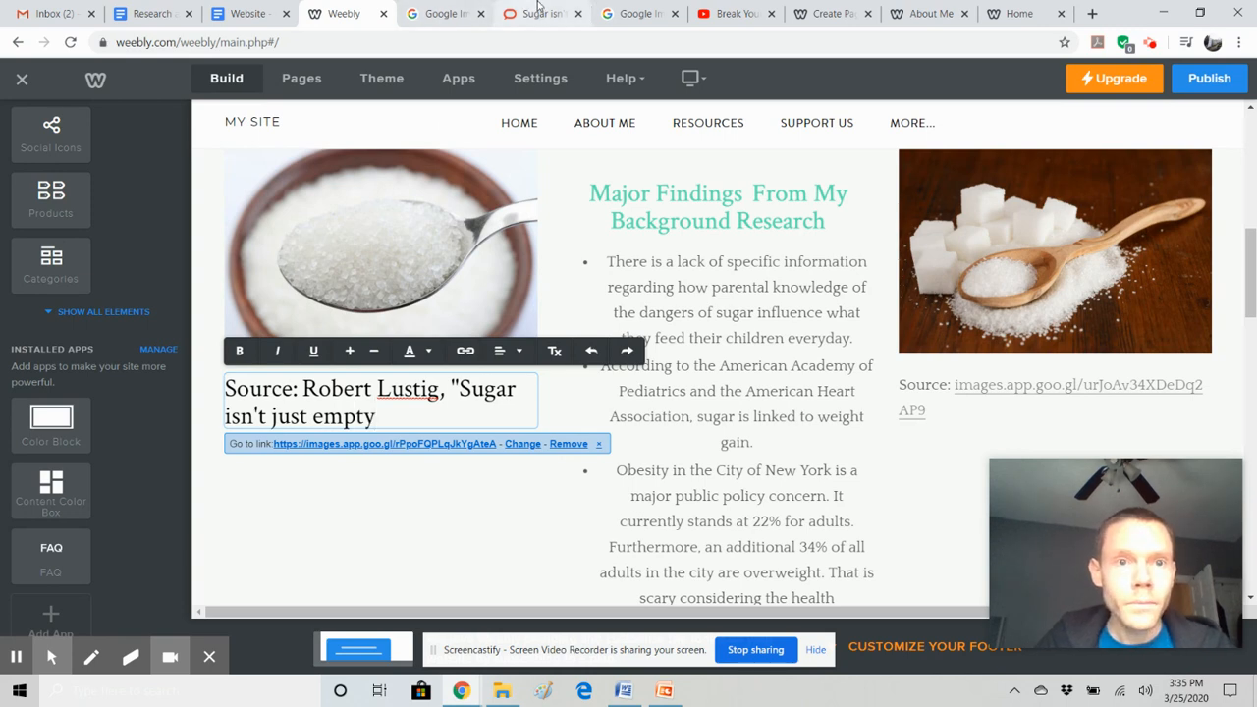
pyautogui.click(523, 10)
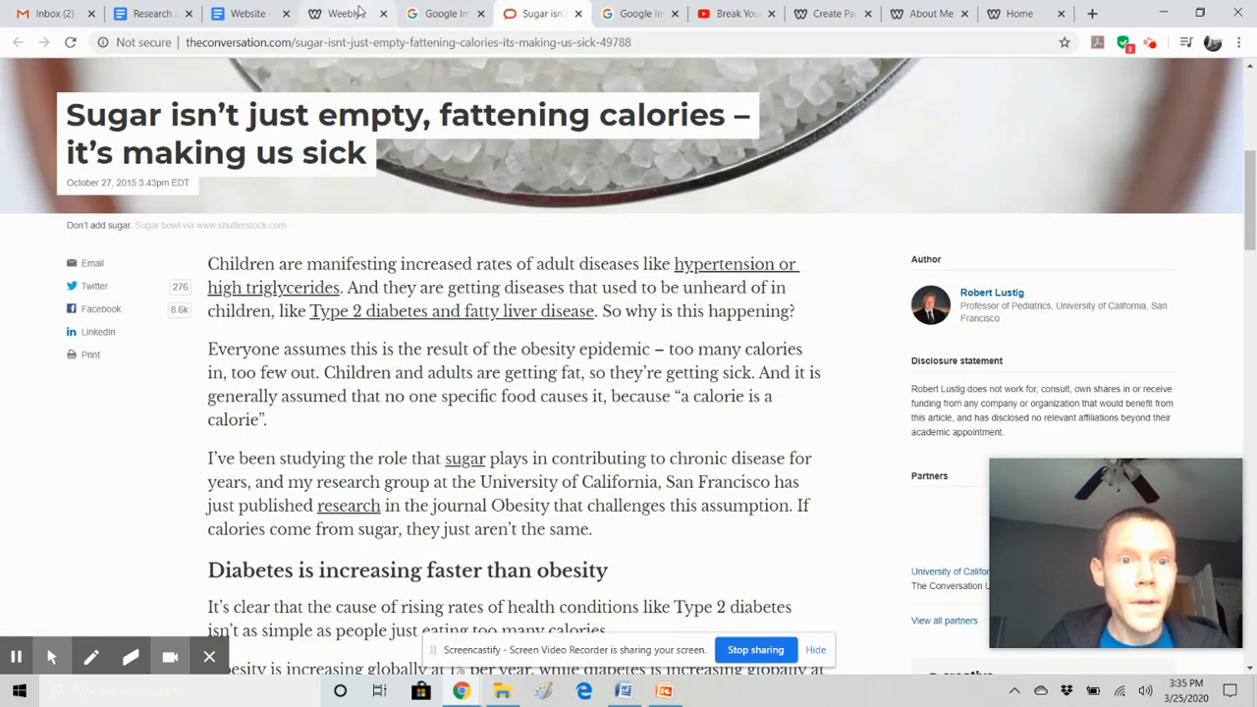
pyautogui.click(360, 11)
pyautogui.write(', fattening calori')
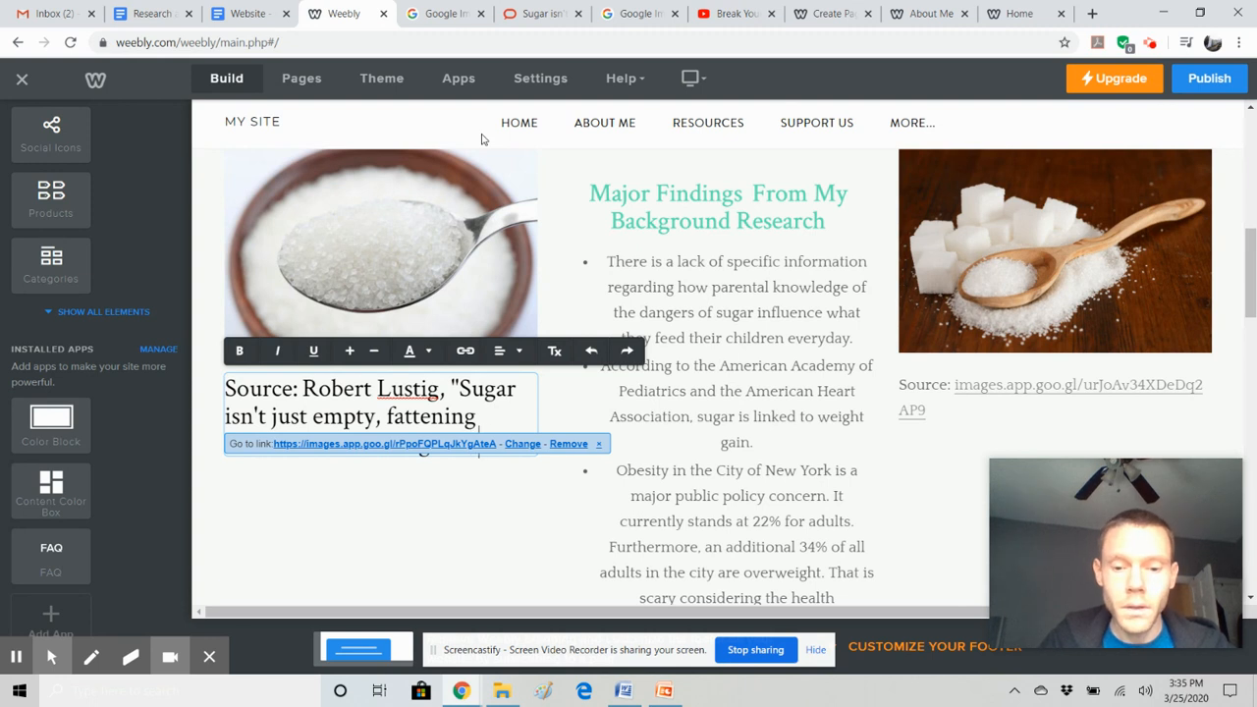
pyautogui.press('Return')
pyautogui.write('The Conversation')
# Reduce the text size of the entire sugar bowl source caption until the citation fits on two lines.
pyautogui.moveTo(416, 472); pyautogui.dragTo(229, 385)
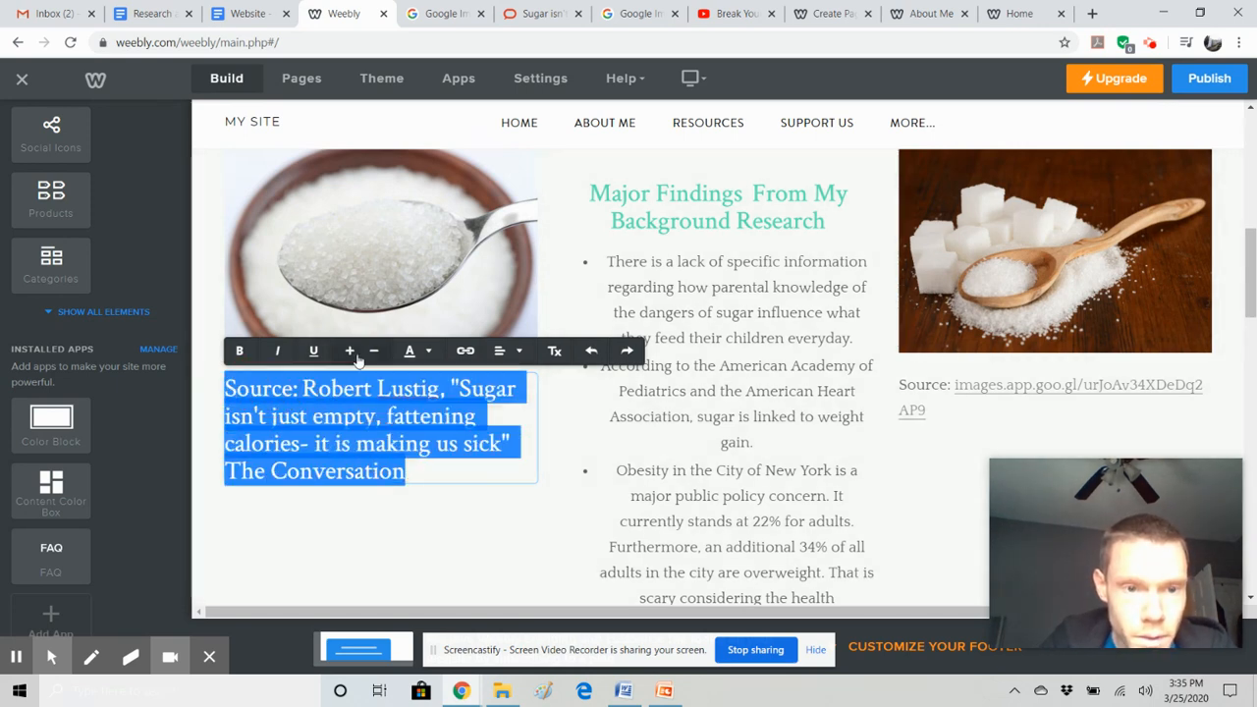
pyautogui.click(374, 352)
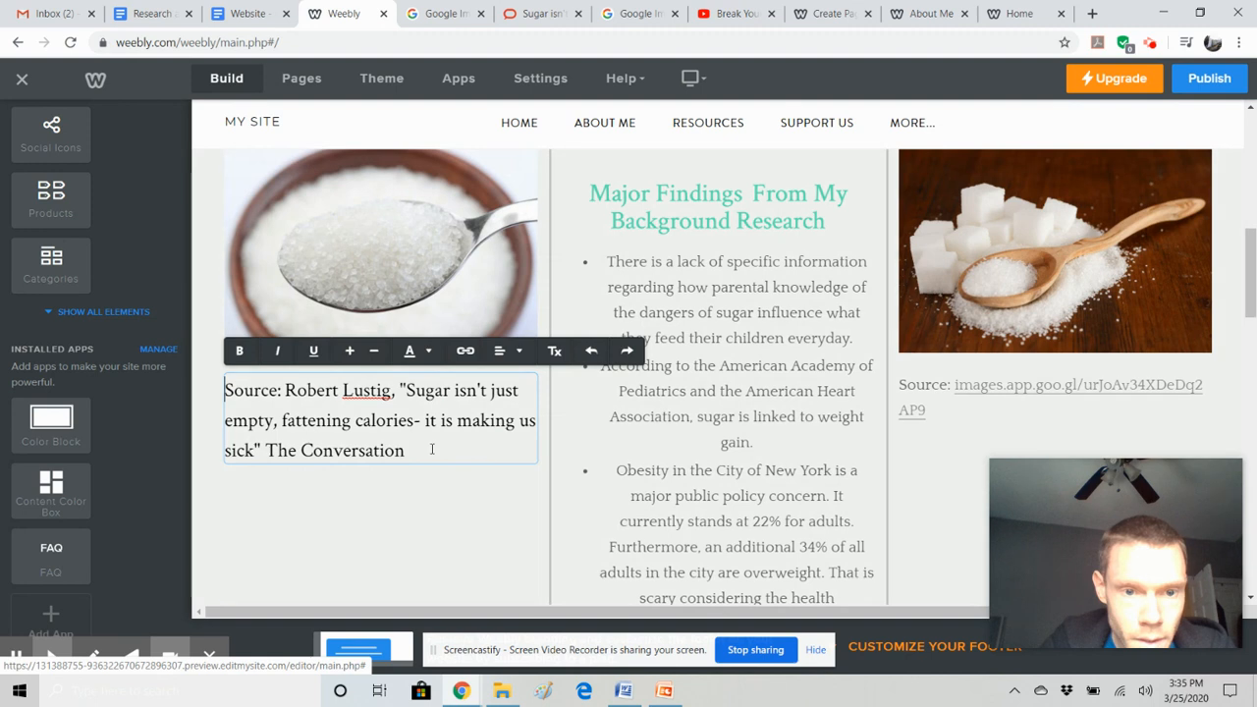
pyautogui.moveTo(404, 451); pyautogui.dragTo(209, 372)
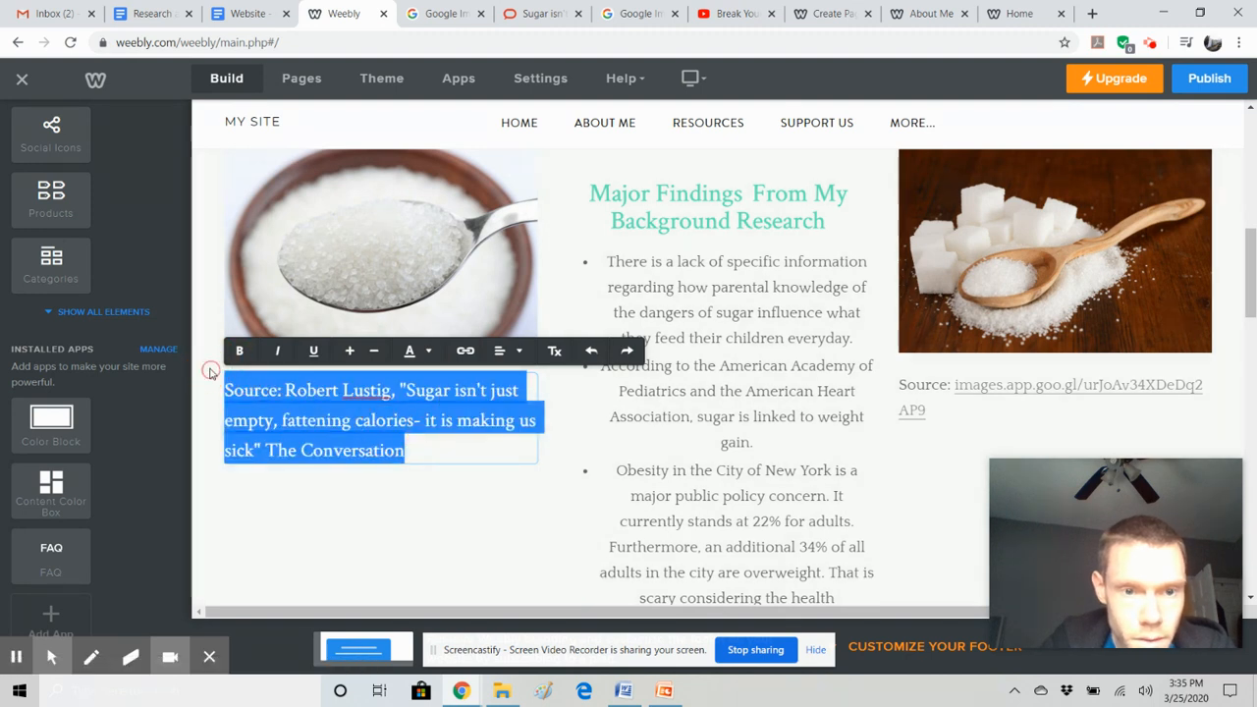
pyautogui.click(374, 351)
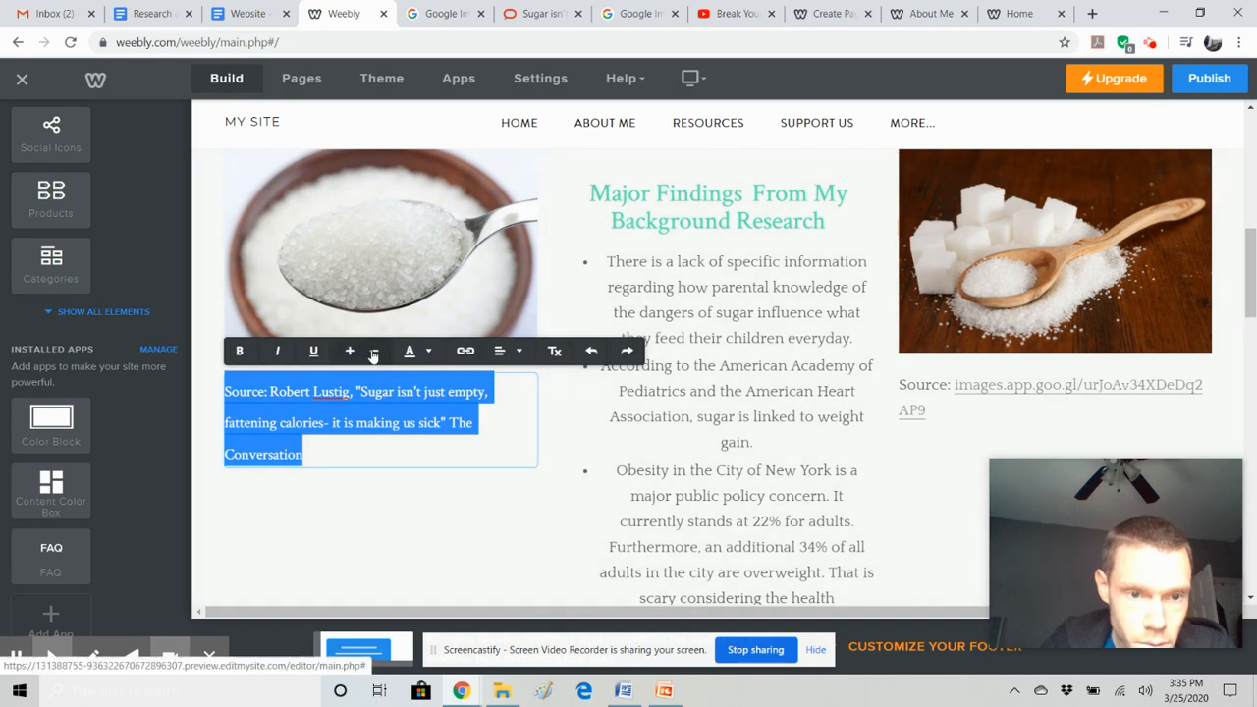
pyautogui.click(374, 350)
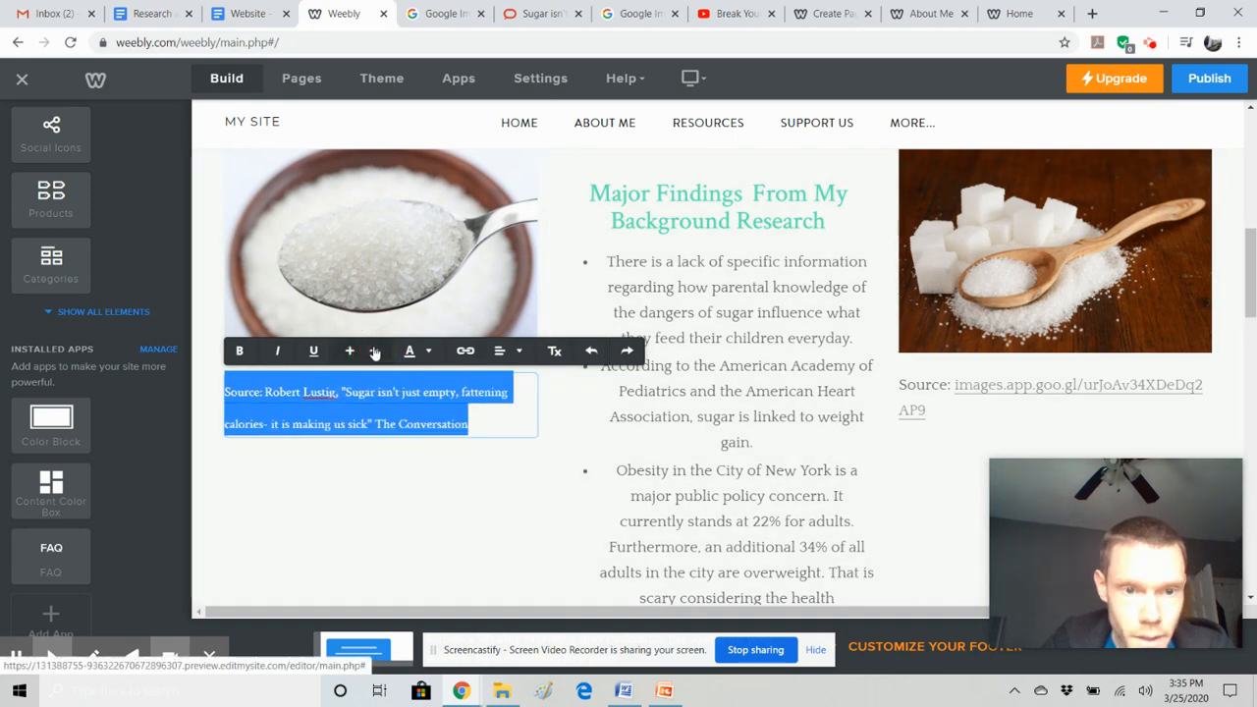
pyautogui.click(692, 403)
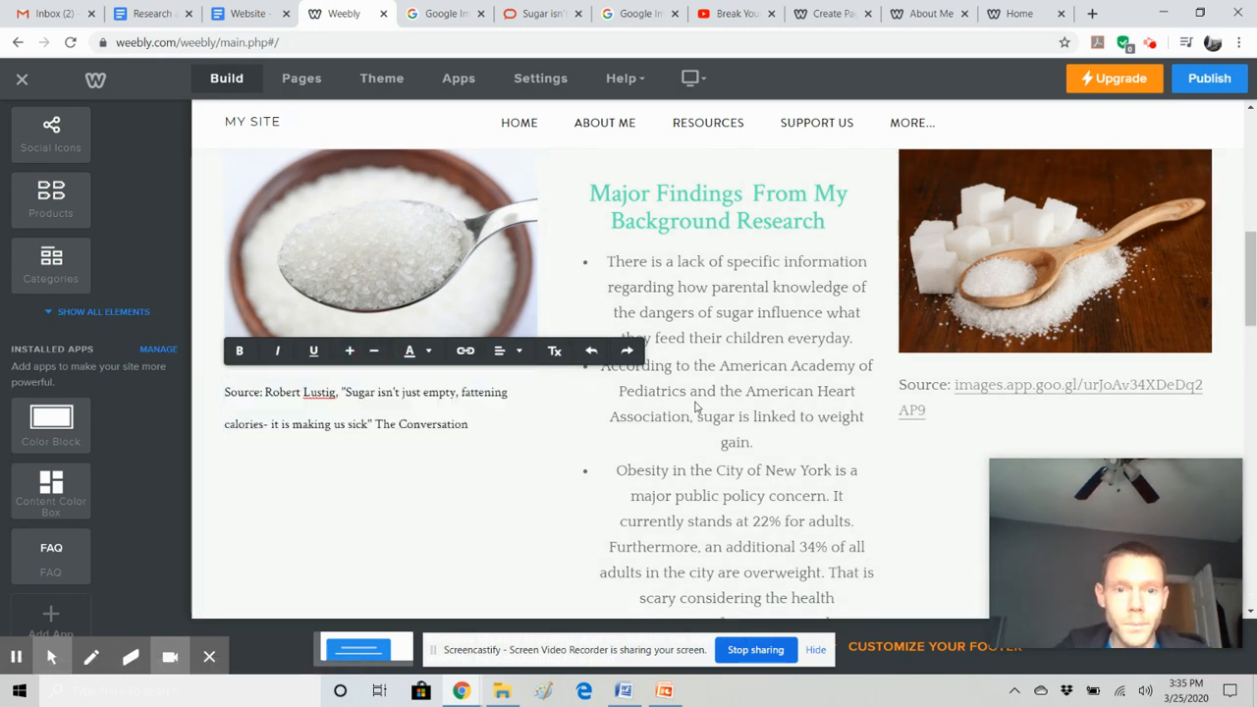
# Close the sugar bowl's image result and The Conversation article, and return to the Weebly editor.
pyautogui.click(490, 14)
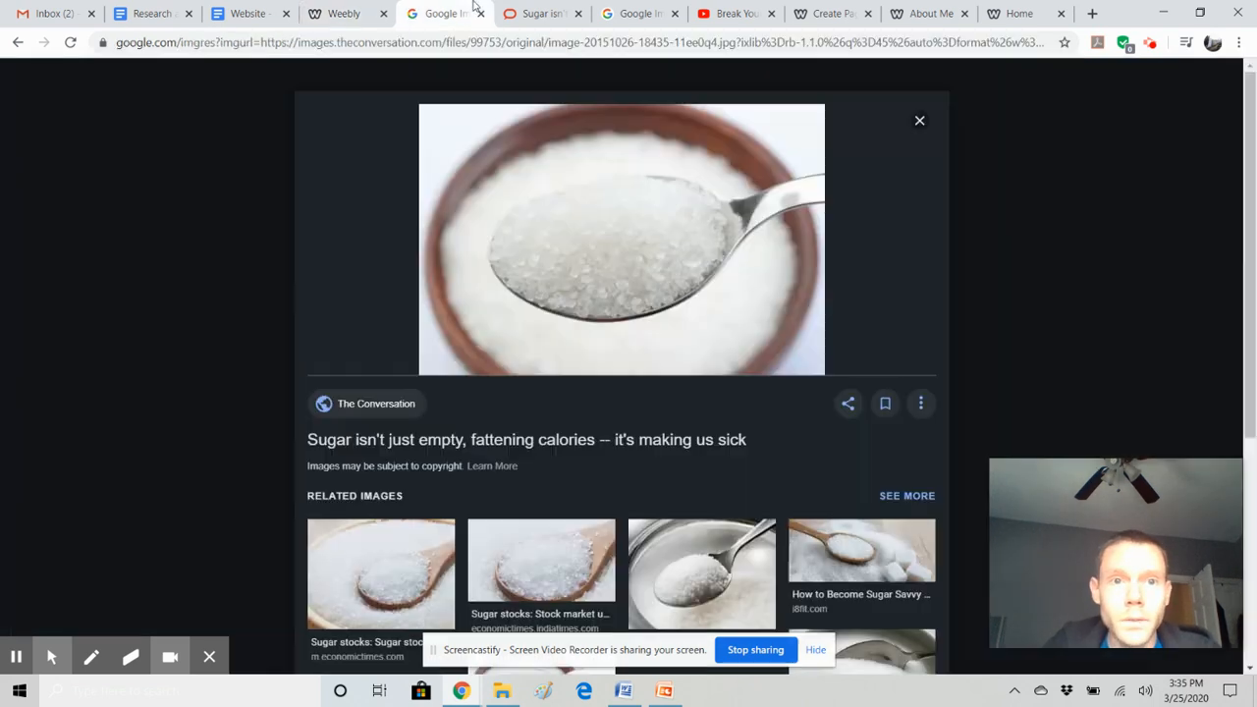
pyautogui.click(482, 14)
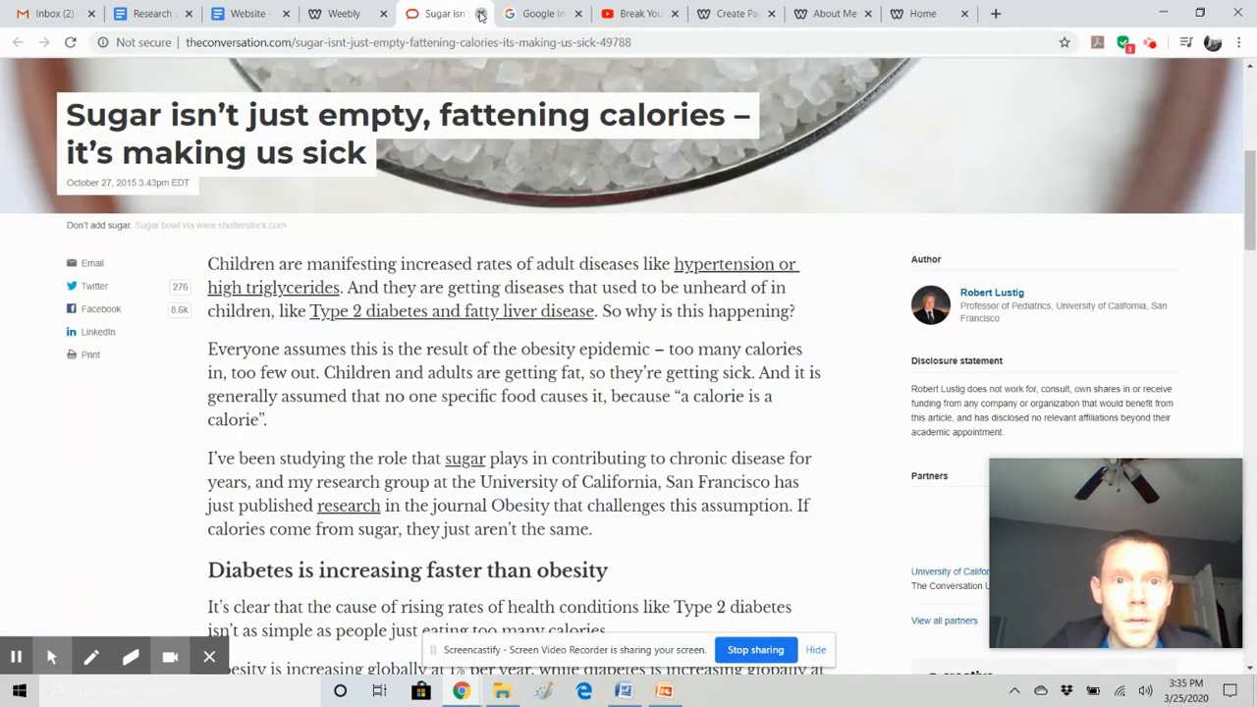
pyautogui.click(481, 13)
pyautogui.click(359, 10)
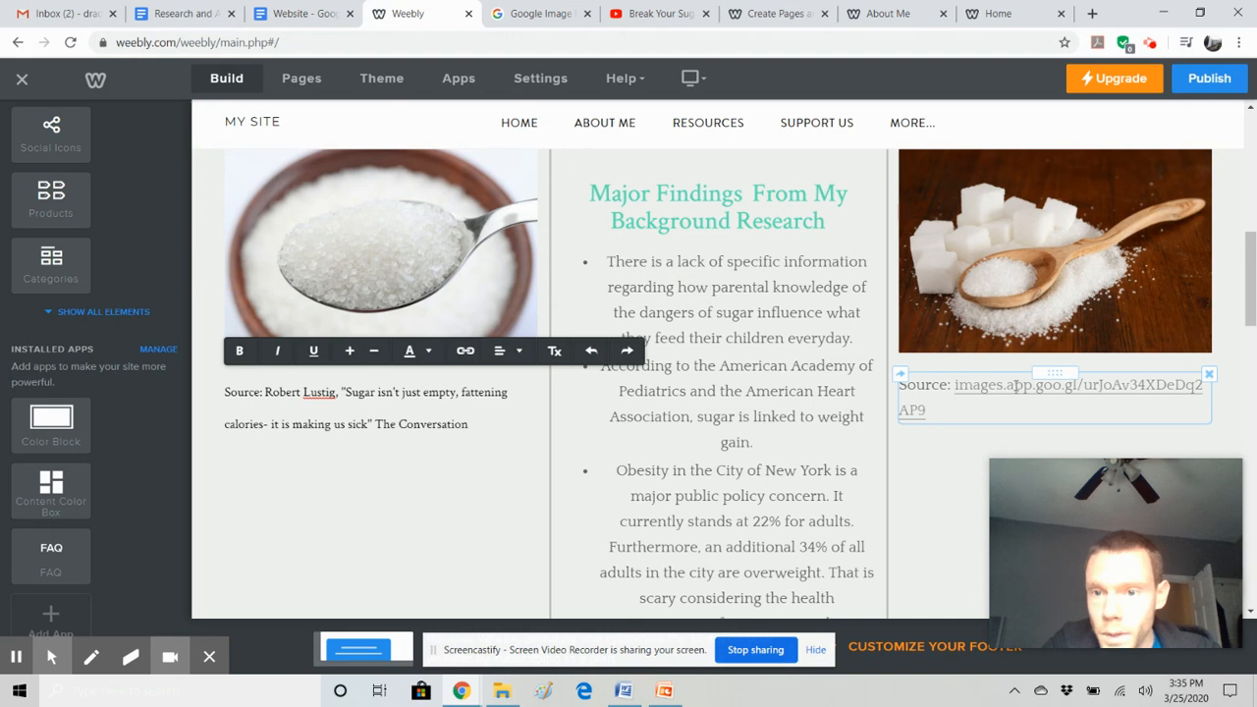
# Look up the sugar cubes image from its caption link and examine The Conversation article for its title, date and author.
pyautogui.moveTo(1016, 402); pyautogui.dragTo(954, 384)
pyautogui.hotkey('ctrl', 'c')
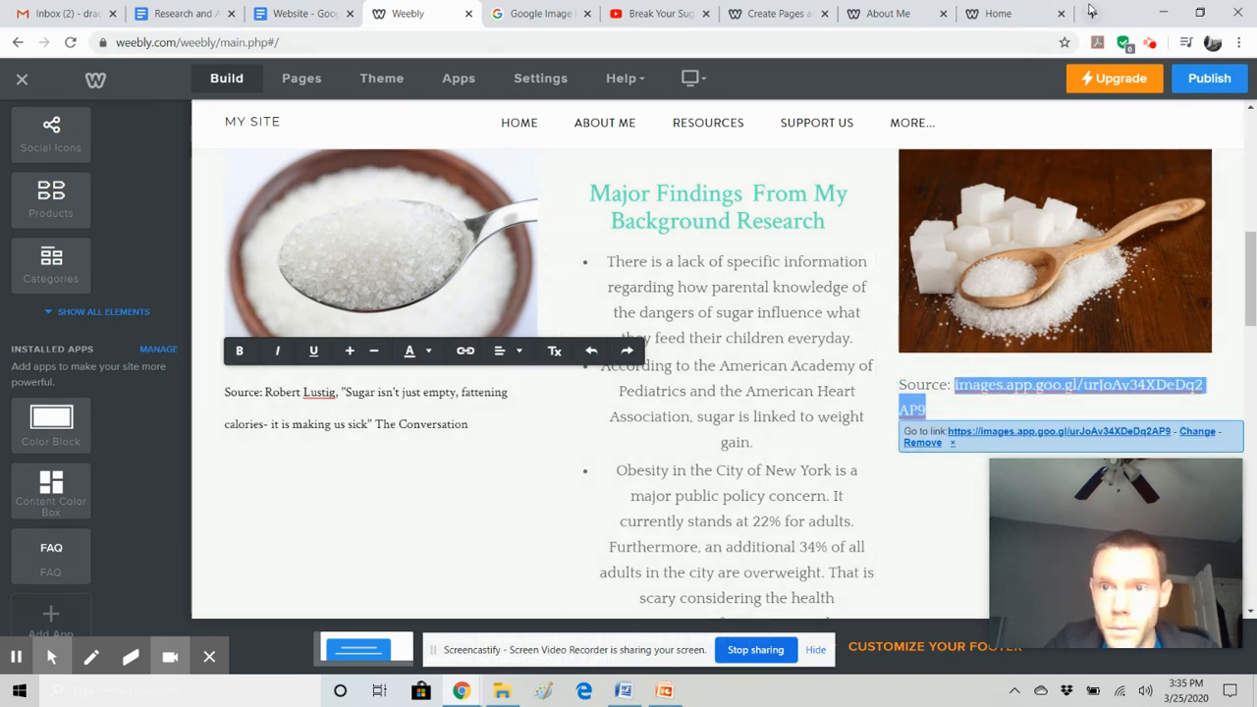
pyautogui.click(1091, 13)
pyautogui.hotkey('ctrl', 'v')
pyautogui.press('Return')
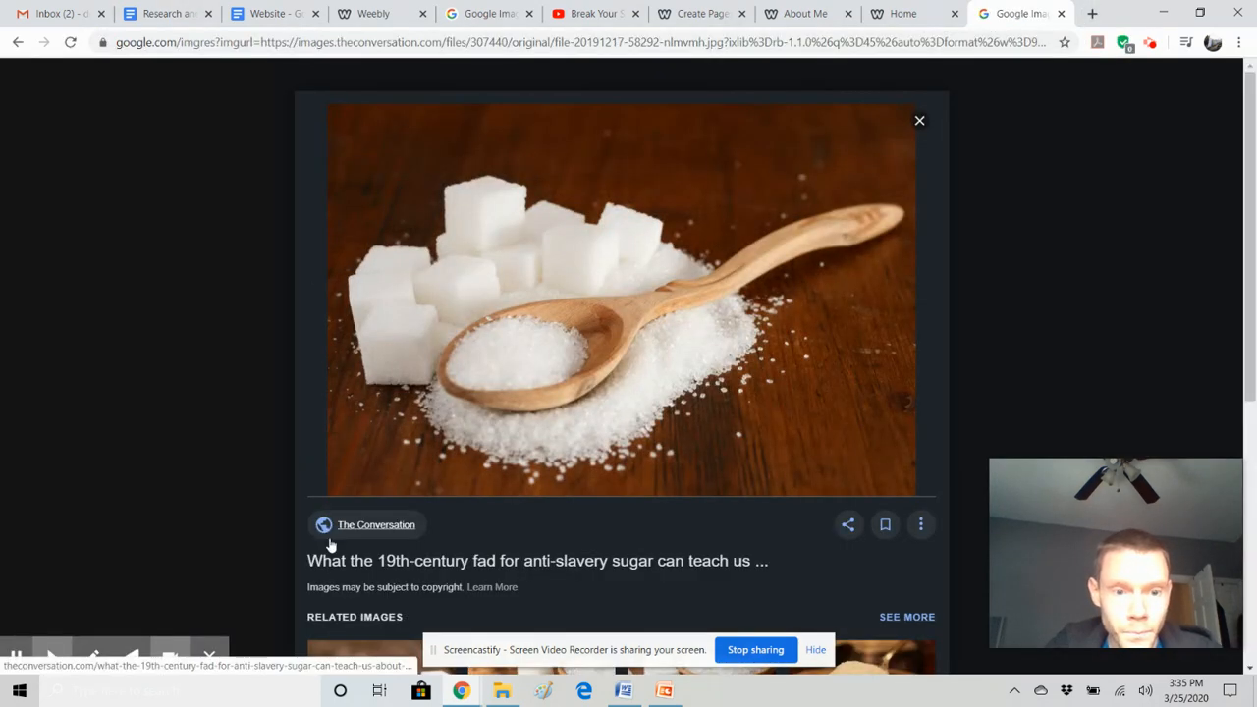
pyautogui.click(377, 528)
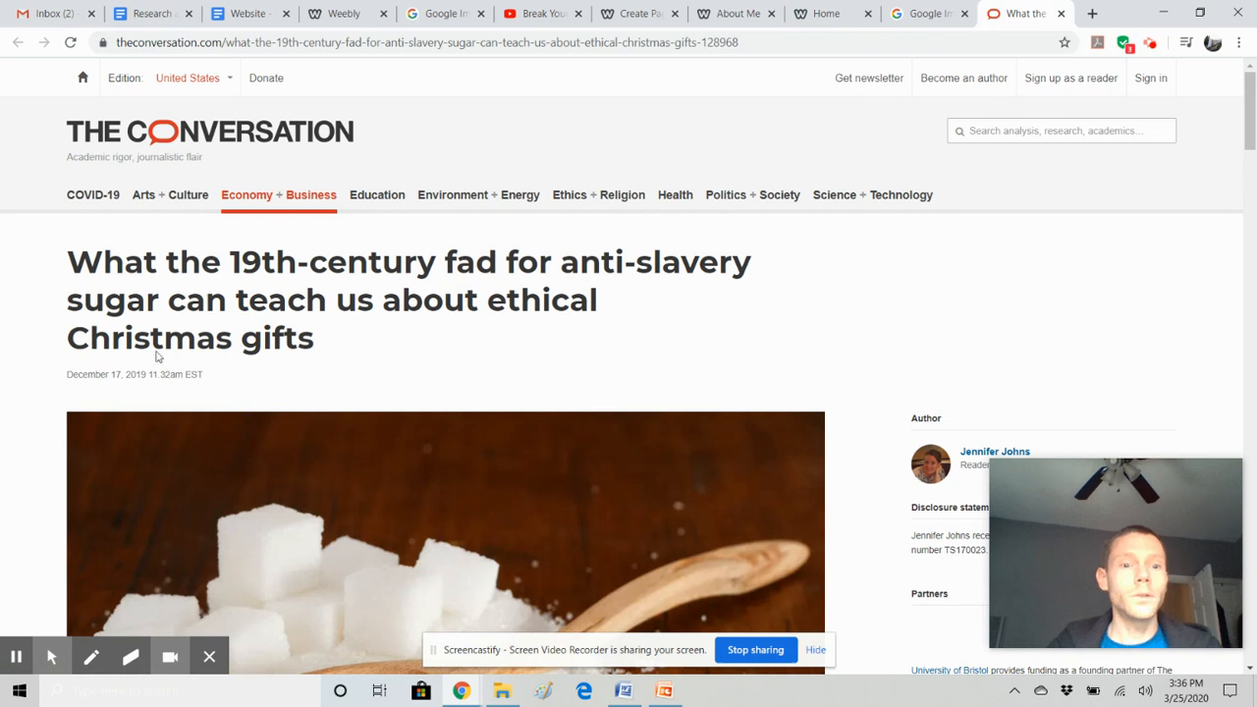
pyautogui.scroll(-1, 138, 305)
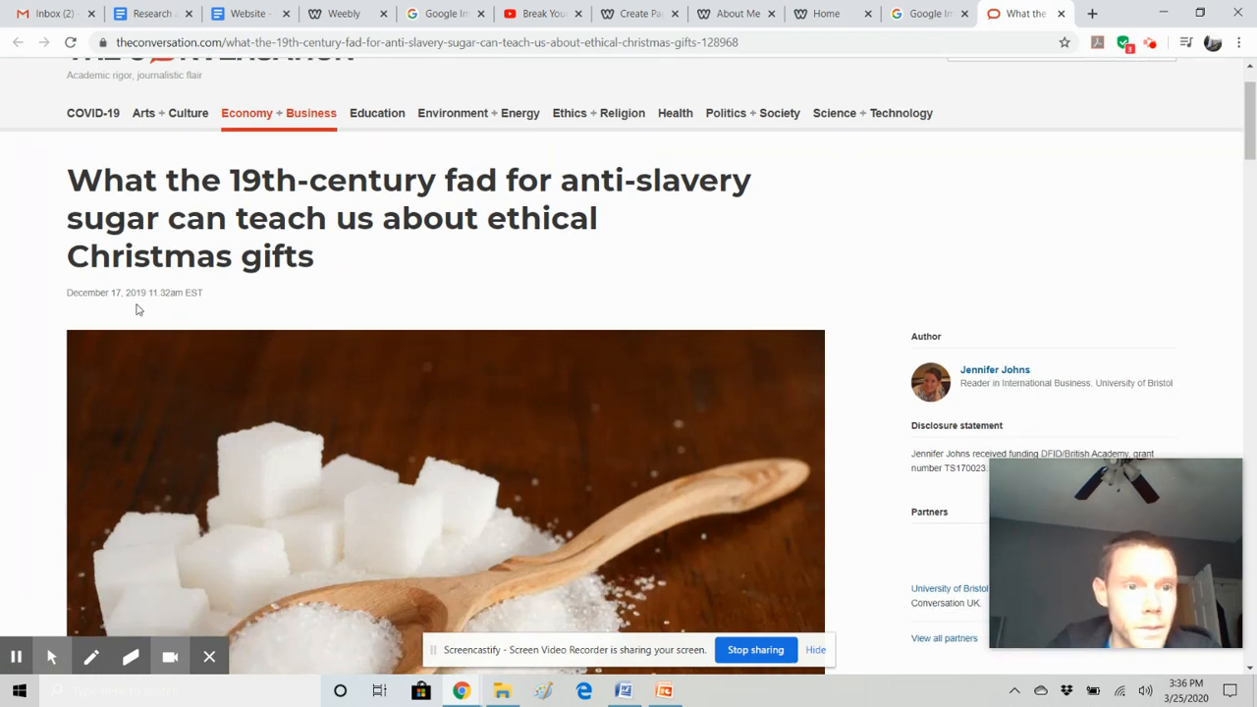
pyautogui.scroll(-3, 137, 309)
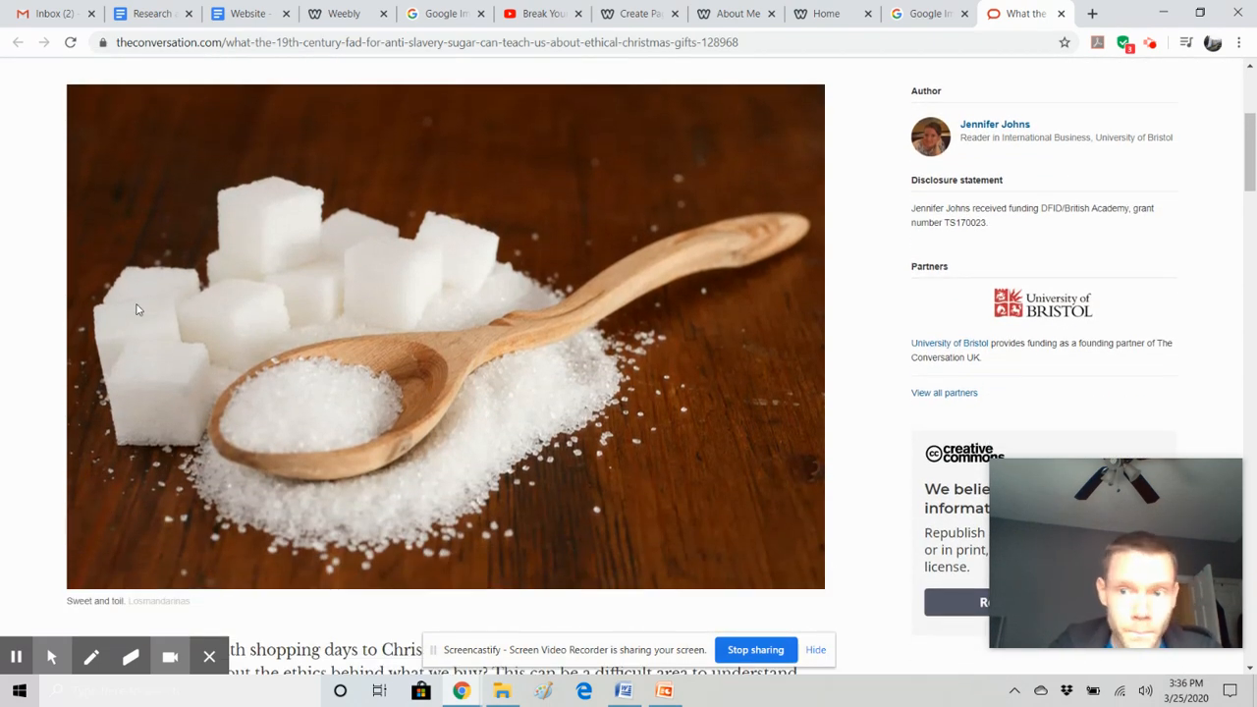
pyautogui.scroll(2, 603, 237)
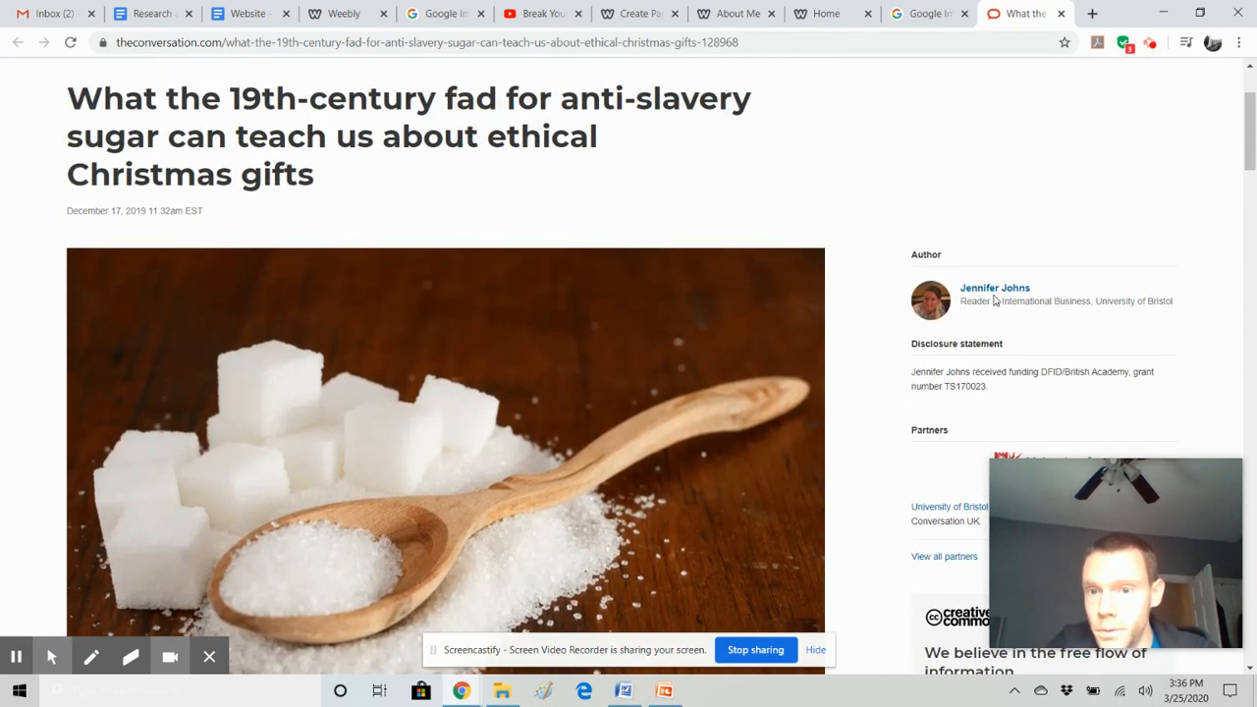
# Close the sugar cubes article, its image result and the Website document, and return to the Weebly editor.
pyautogui.click(1061, 14)
pyautogui.click(1061, 14)
pyautogui.click(281, 12)
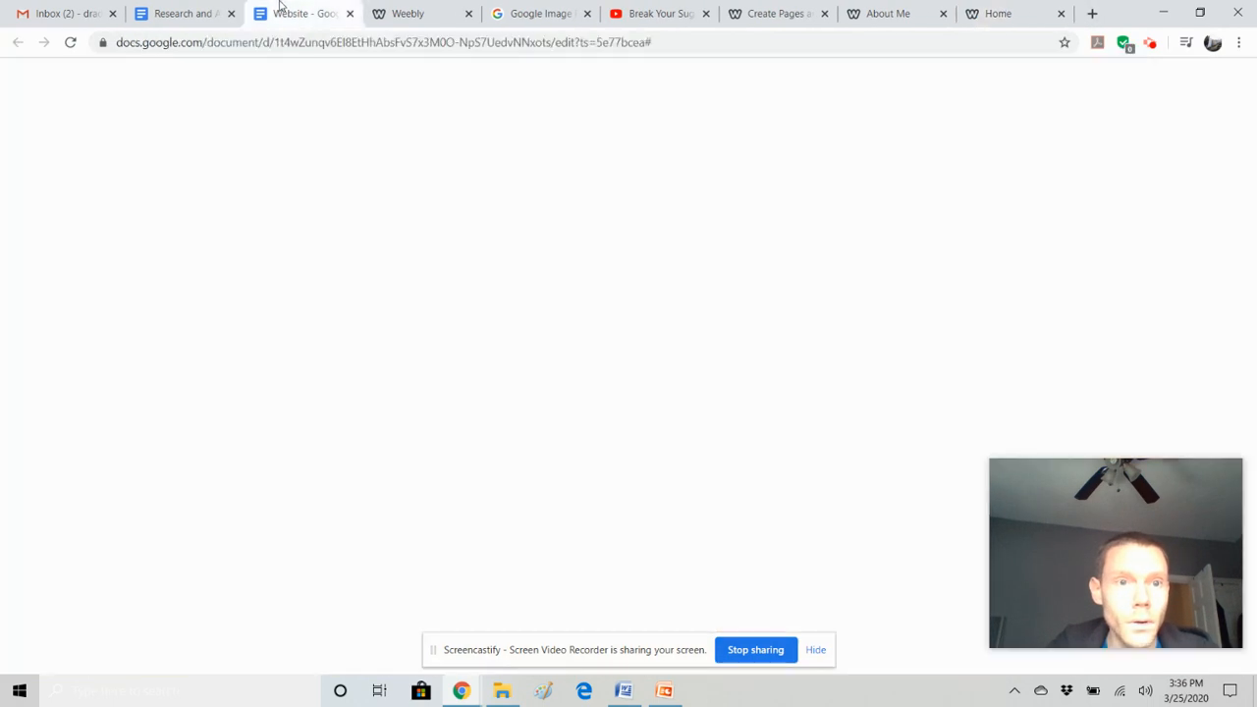
pyautogui.click(412, 10)
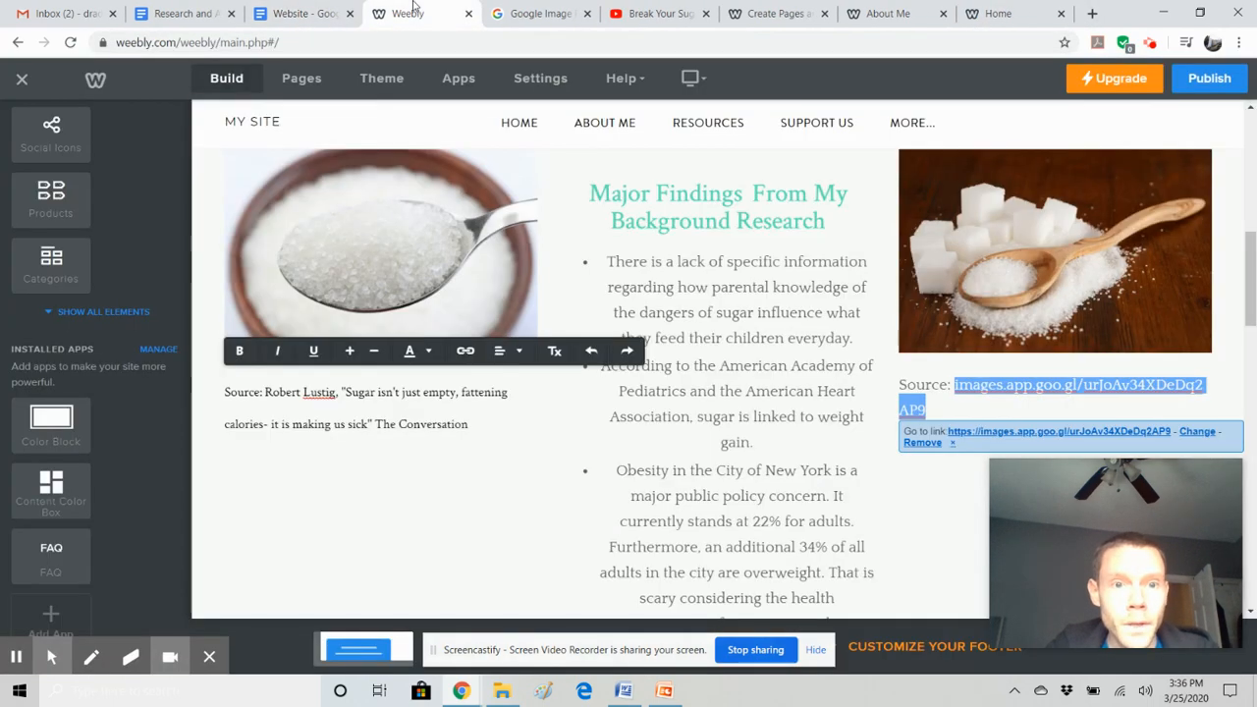
pyautogui.click(350, 14)
# Read through the Home page's background and field research findings and select the "(INCLUDE THE STATISTIC)" placeholder.
pyautogui.scroll(1, 772, 341)
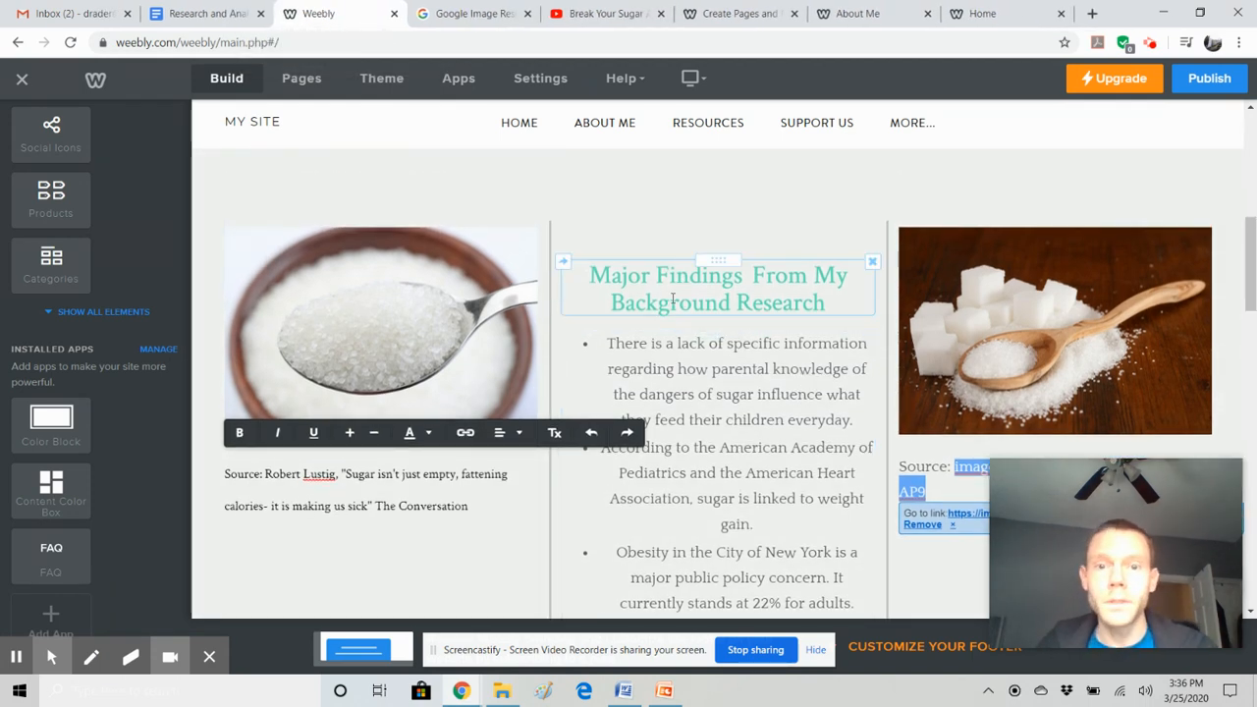
pyautogui.scroll(-1, 673, 300)
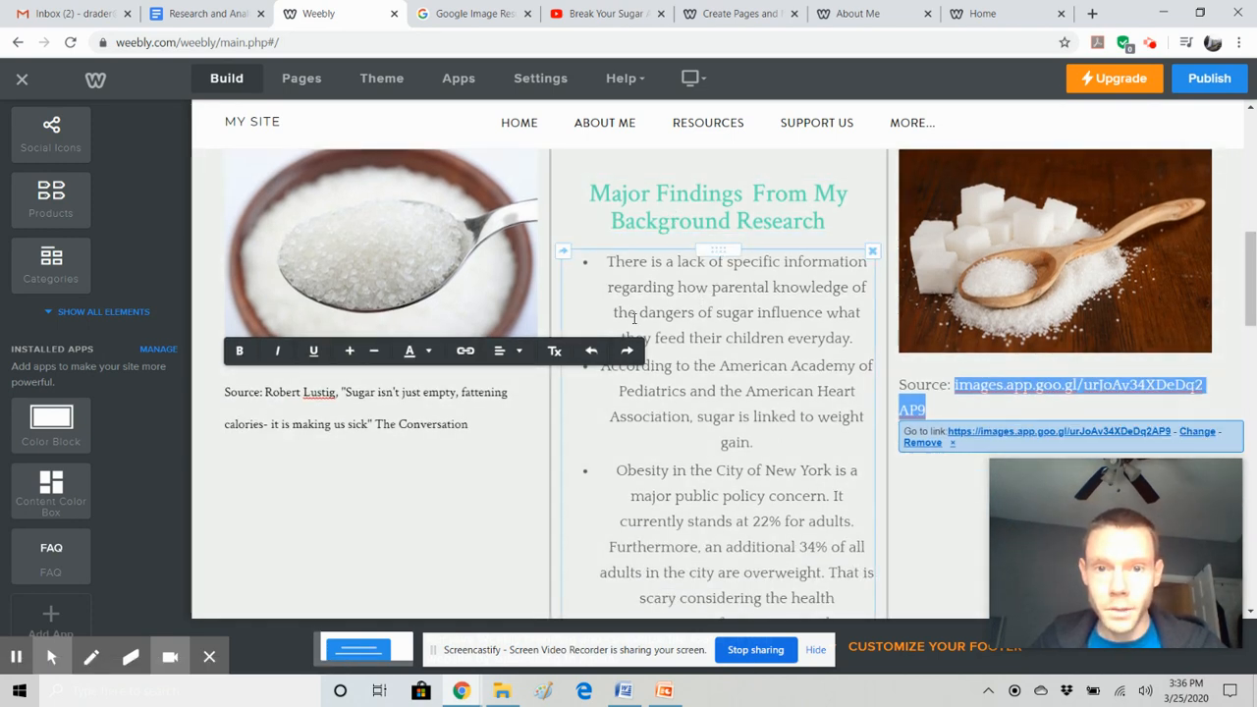
pyautogui.scroll(-3, 771, 353)
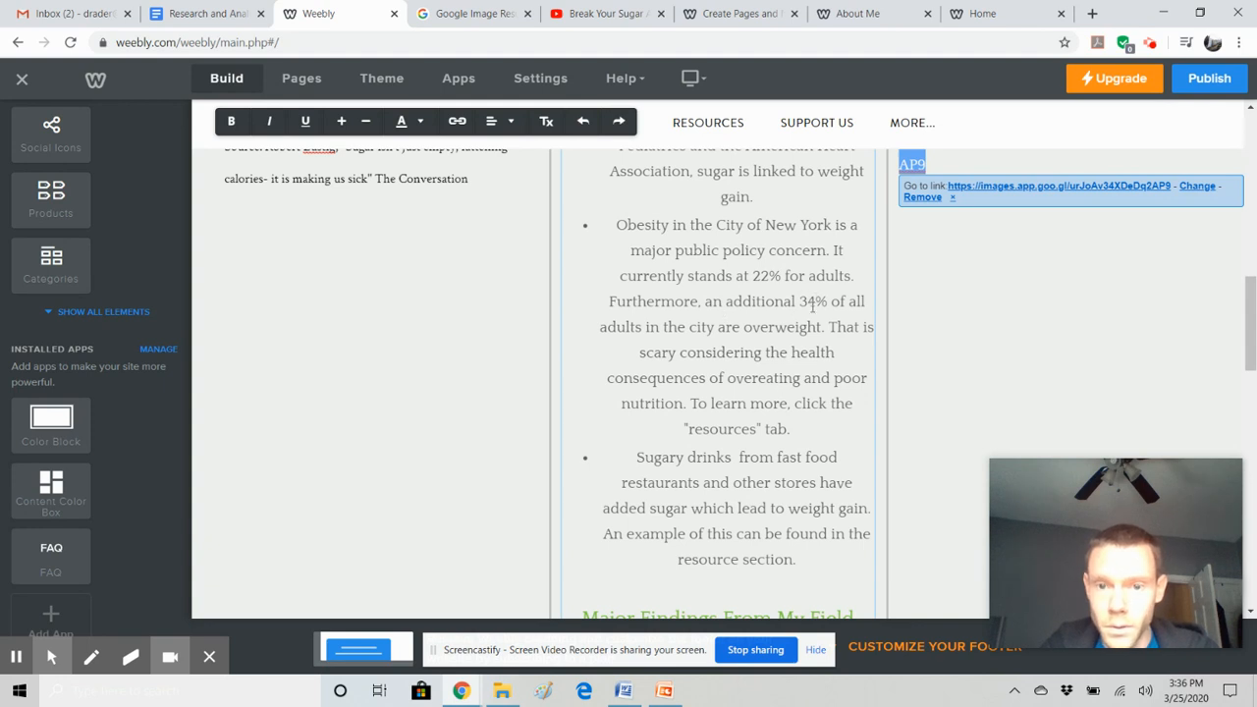
pyautogui.scroll(-3, 746, 381)
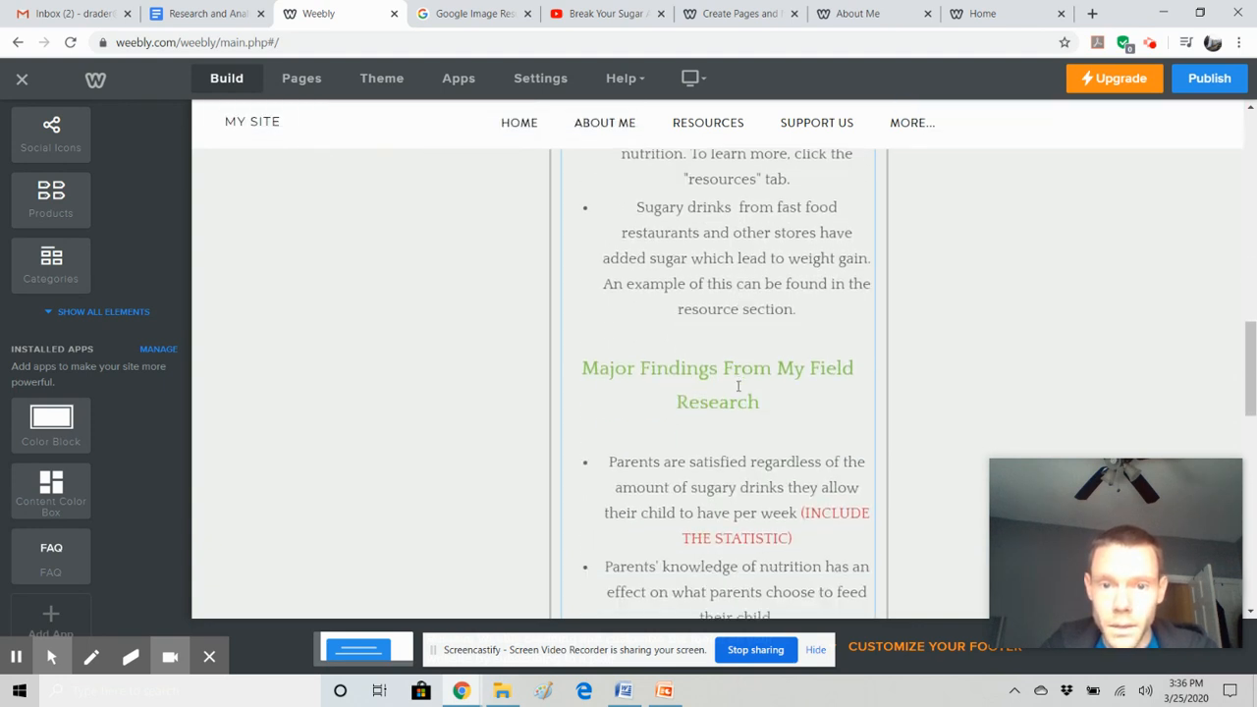
pyautogui.scroll(-1, 741, 386)
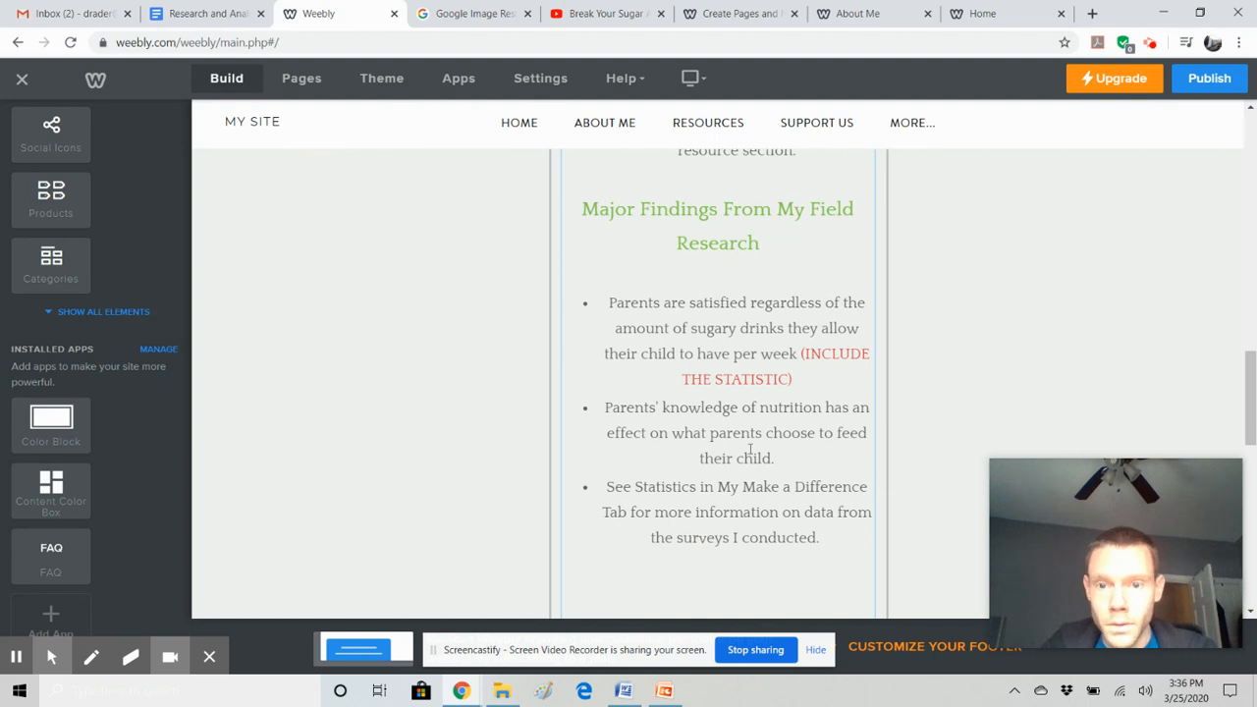
pyautogui.moveTo(796, 380); pyautogui.dragTo(801, 355)
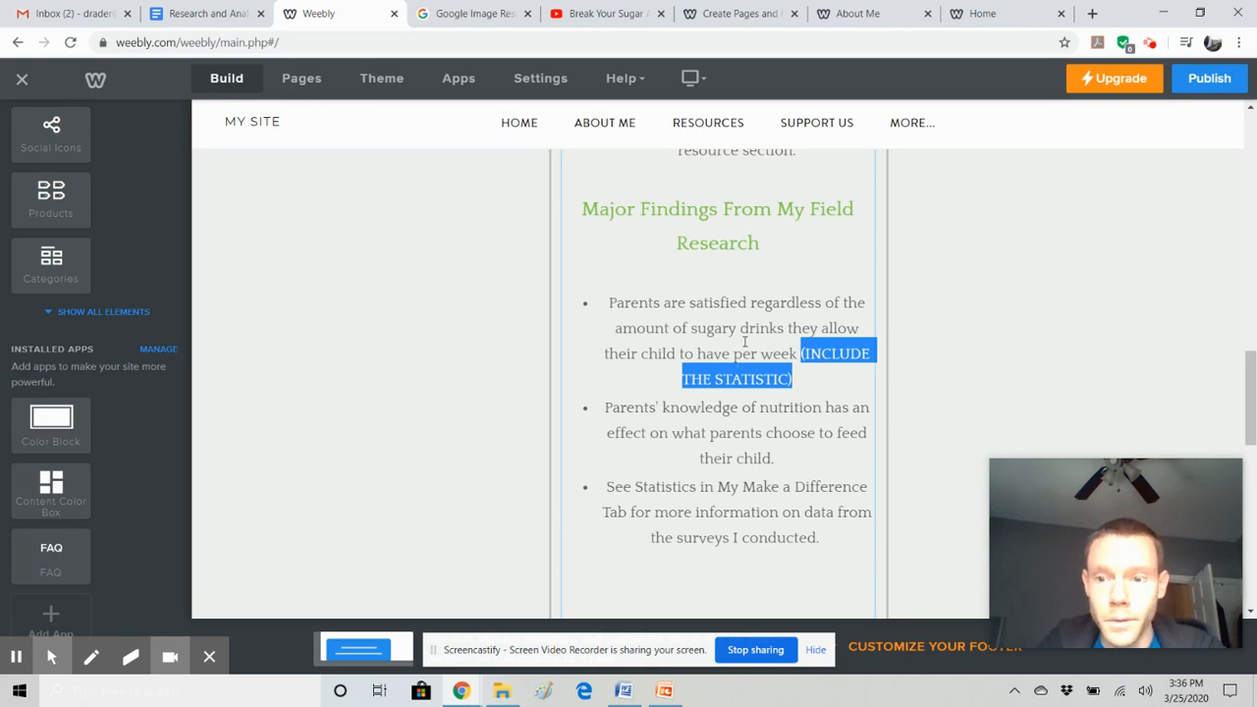
# Examine the Healthy Recipe Interest data in the Research and Analysis document and the survey figures already placed on the Weebly Home page.
pyautogui.click(213, 14)
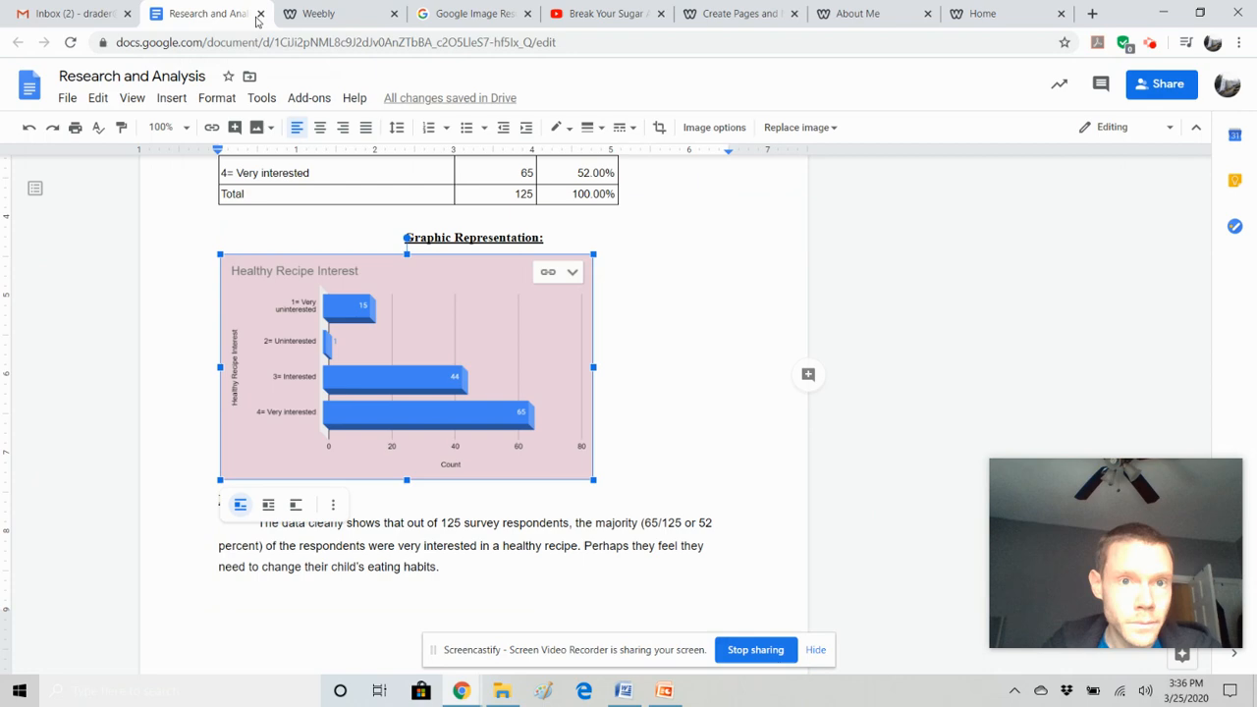
pyautogui.scroll(2, 520, 371)
pyautogui.scroll(-2, 519, 371)
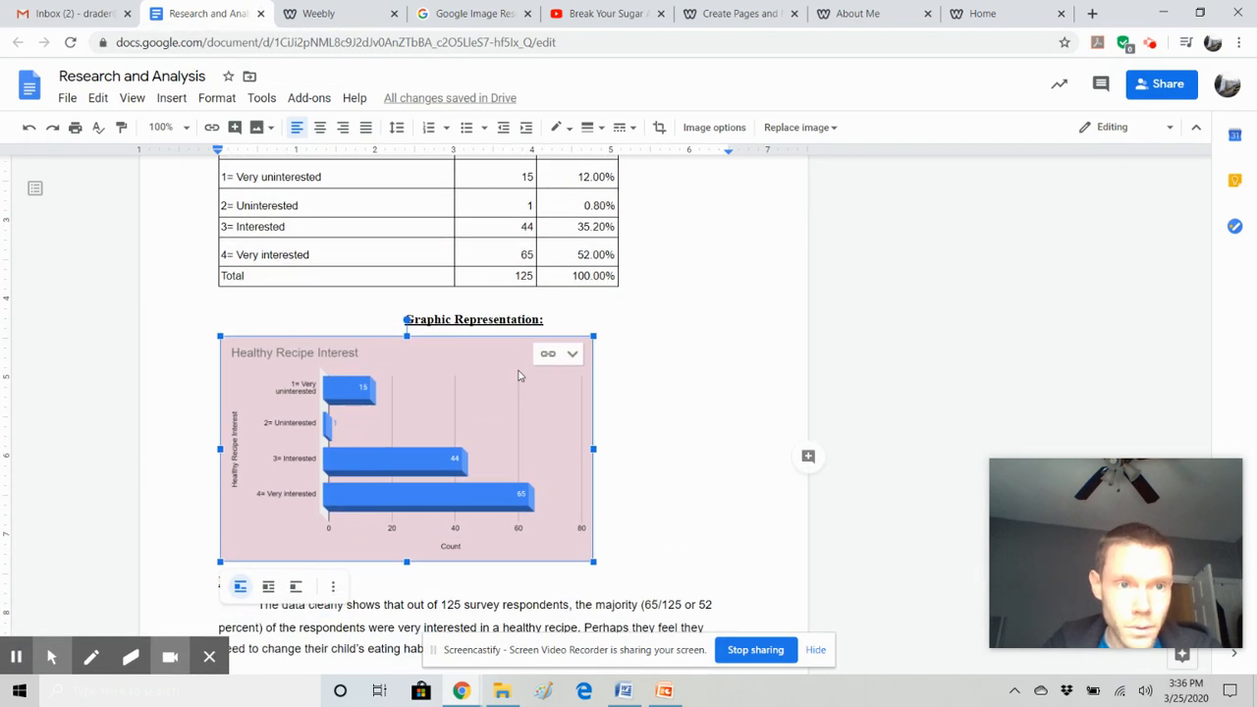
pyautogui.click(315, 14)
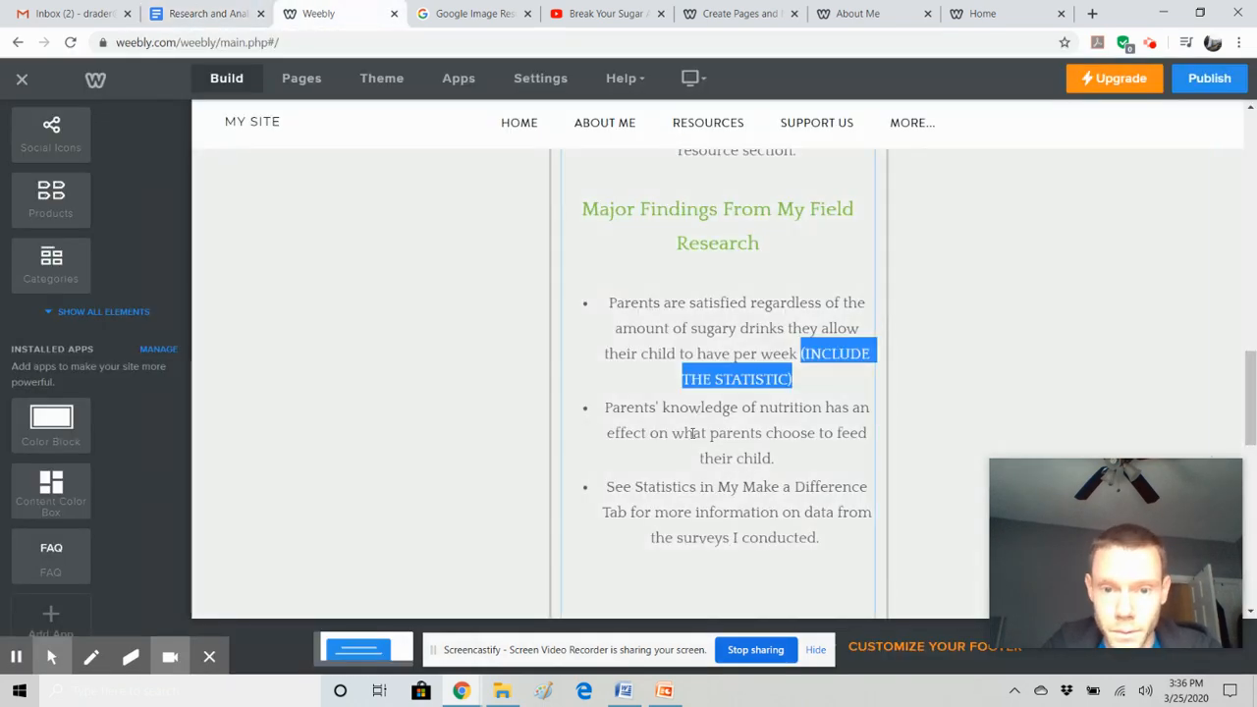
pyautogui.scroll(-5, 693, 432)
pyautogui.scroll(-1, 693, 432)
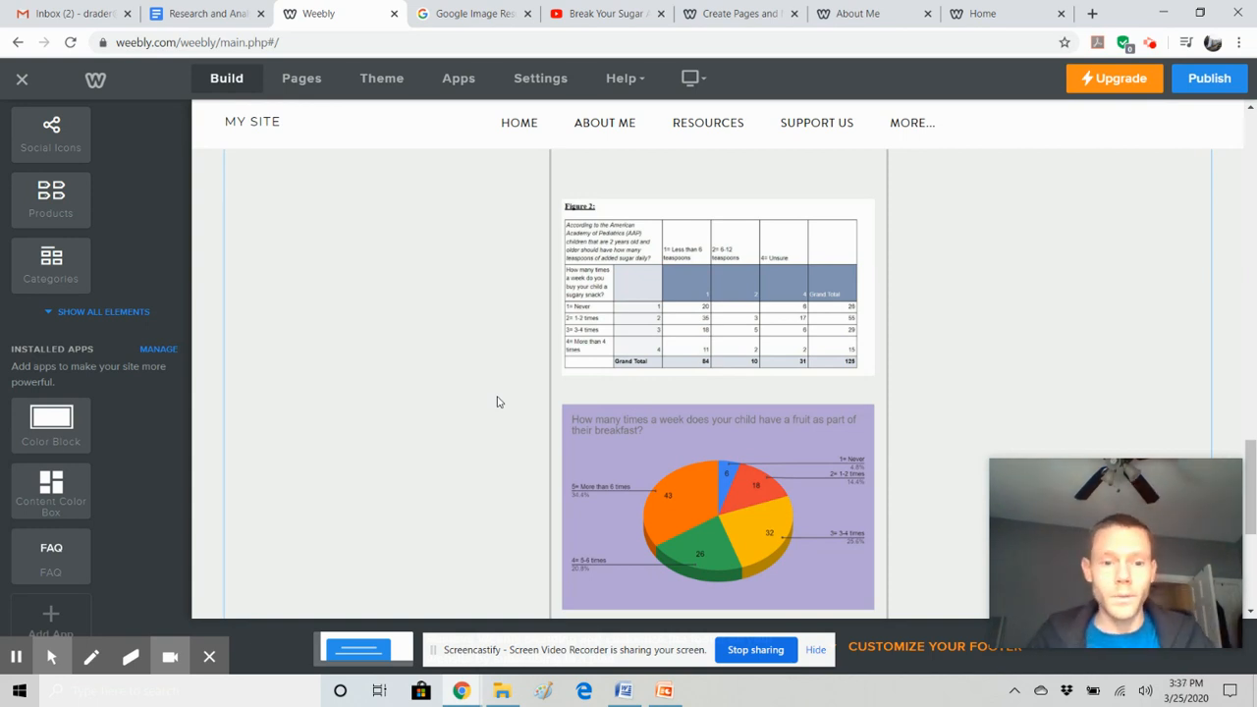
pyautogui.scroll(-3, 497, 402)
pyautogui.scroll(2, 494, 362)
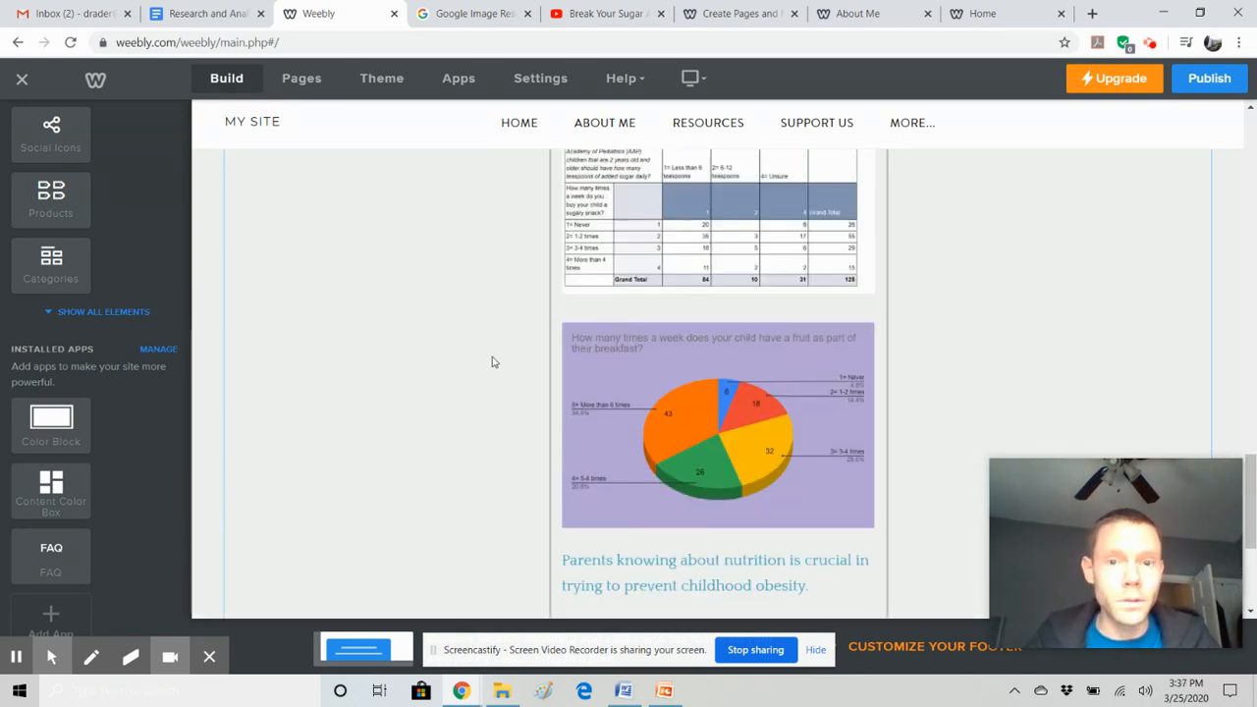
# Copy the Healthy Recipe Interest chart from Research and Analysis, replace the picture on PowerPoint's third slide with it, and enlarge it.
pyautogui.click(197, 12)
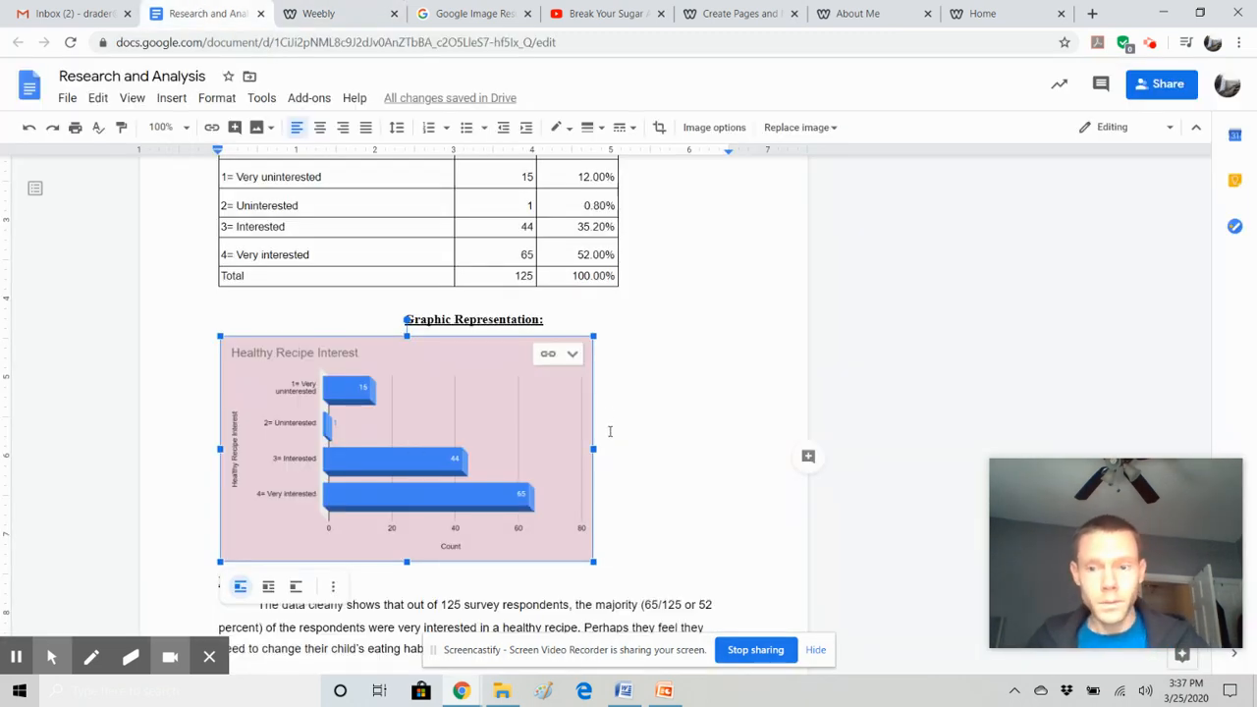
pyautogui.click(547, 435)
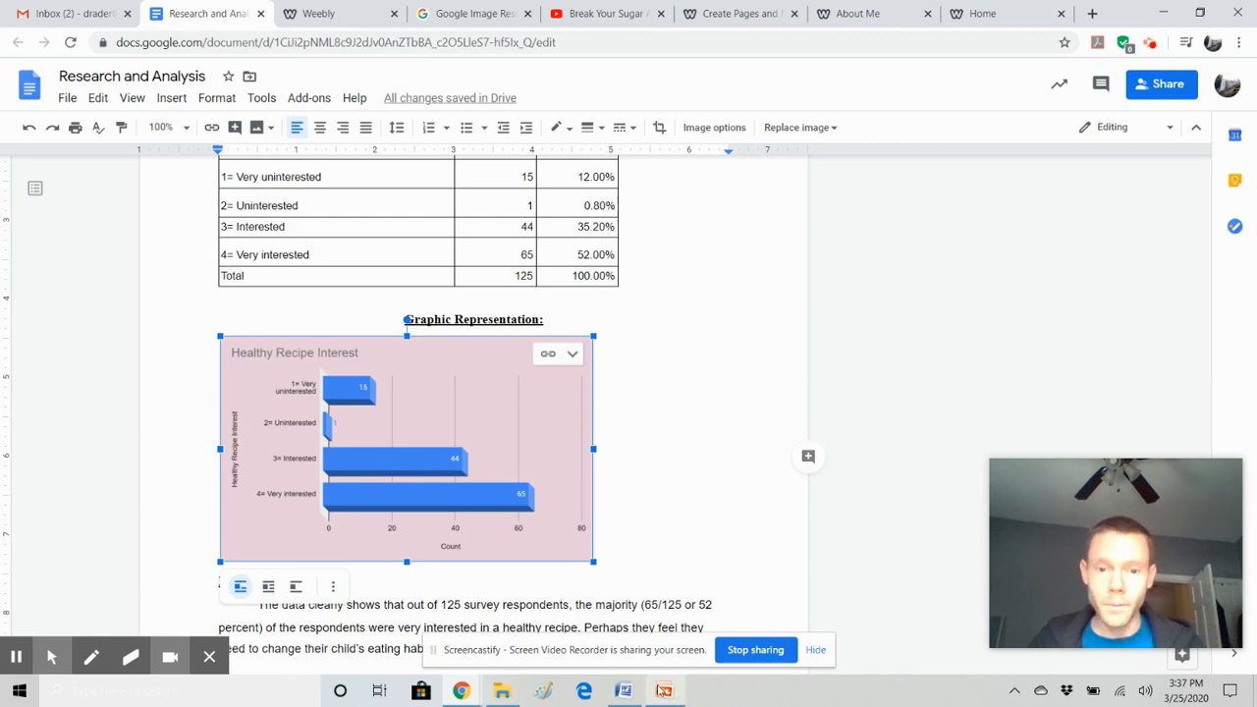
pyautogui.click(664, 690)
pyautogui.click(656, 297)
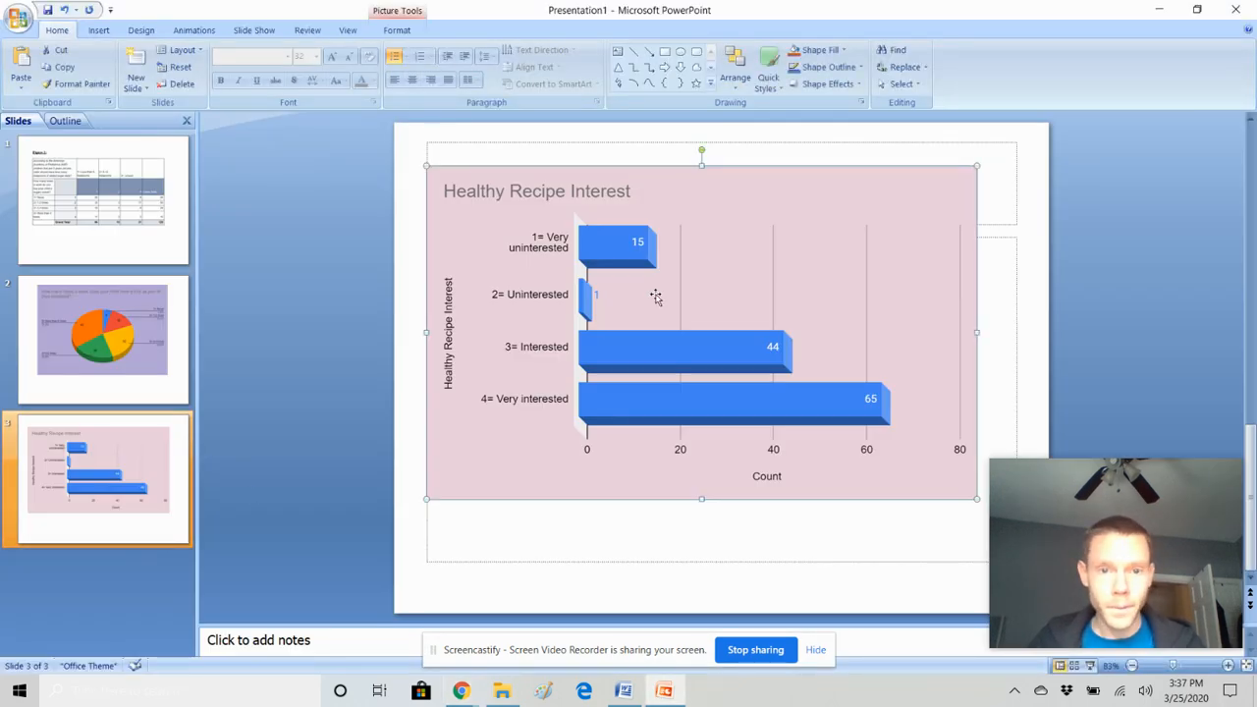
pyautogui.press('Delete')
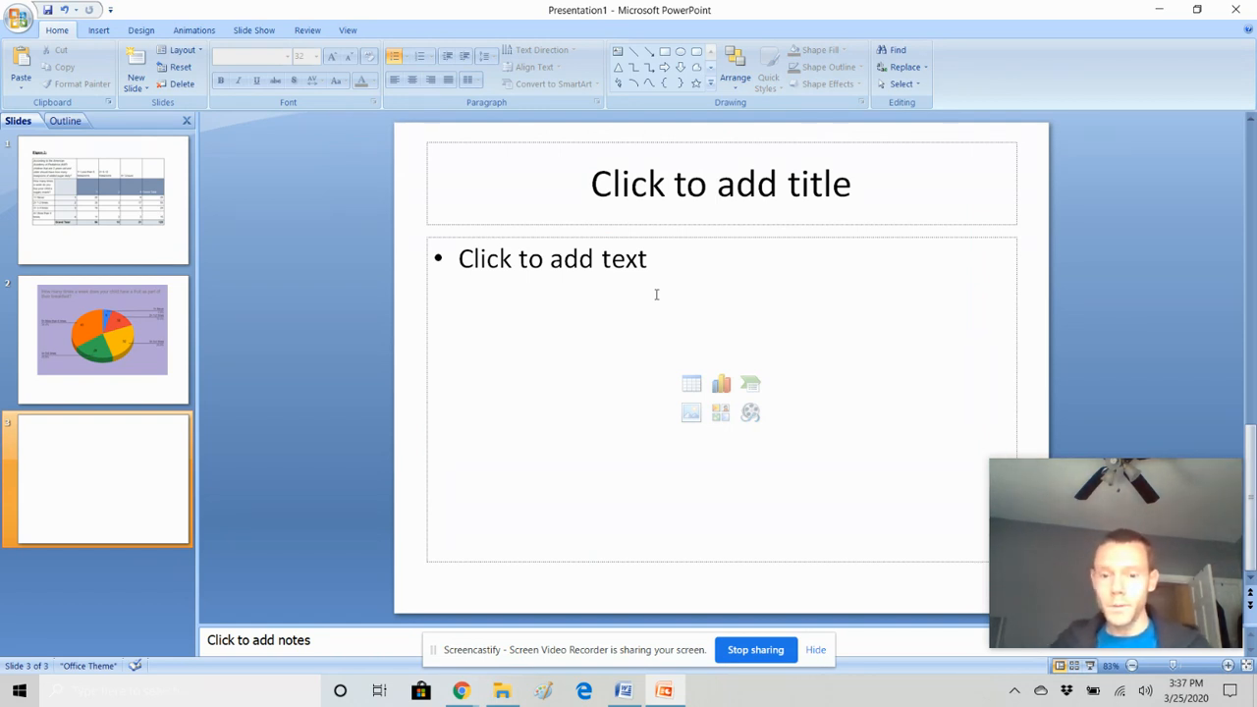
pyautogui.hotkey('ctrl', 'v')
pyautogui.moveTo(606, 159); pyautogui.dragTo(639, 287)
pyautogui.moveTo(743, 365); pyautogui.dragTo(892, 473)
# Save the chart as a JPEG picture named "Interest in a Healthy Recipe" on the Desktop.
pyautogui.rightClick(577, 287)
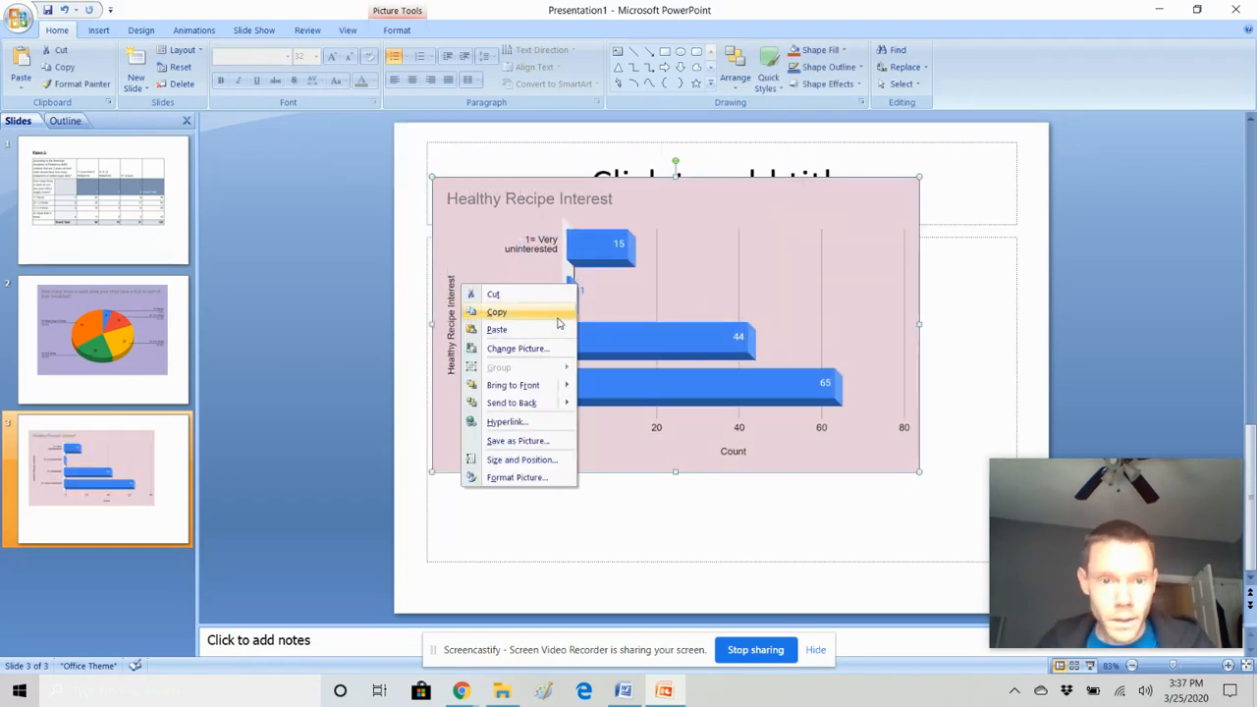
pyautogui.click(514, 443)
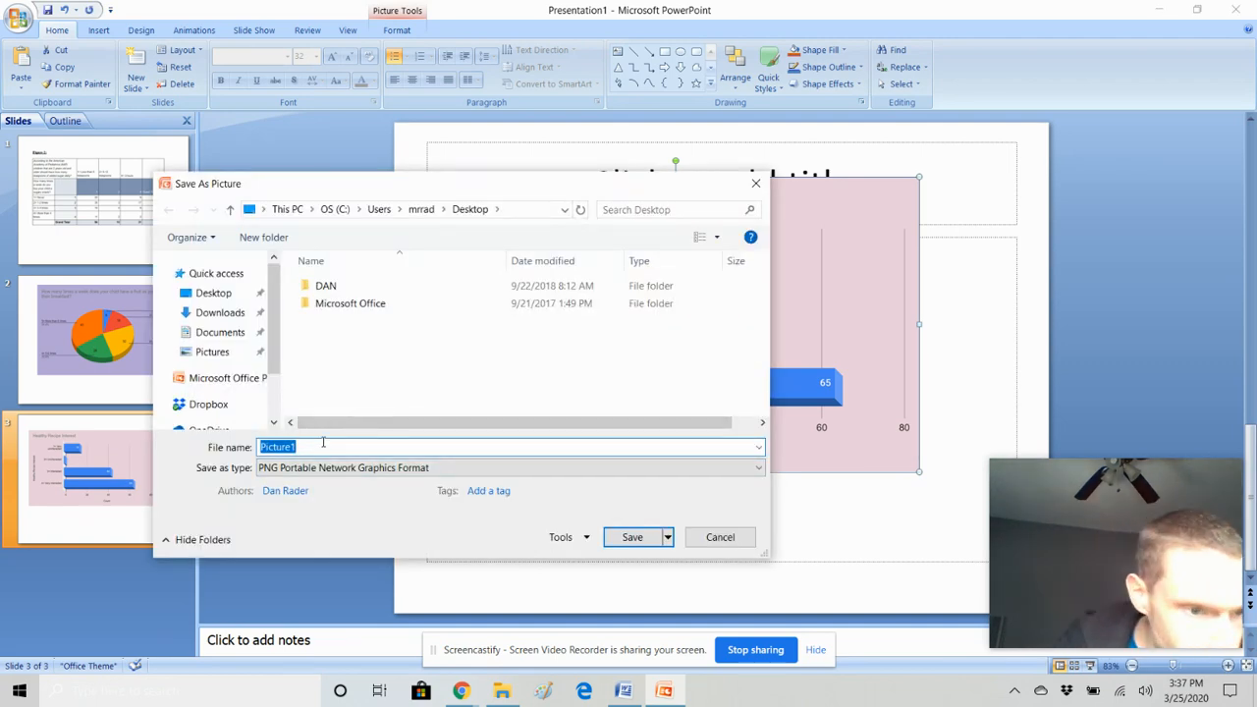
pyautogui.write('Interest in a Healthy Recipe')
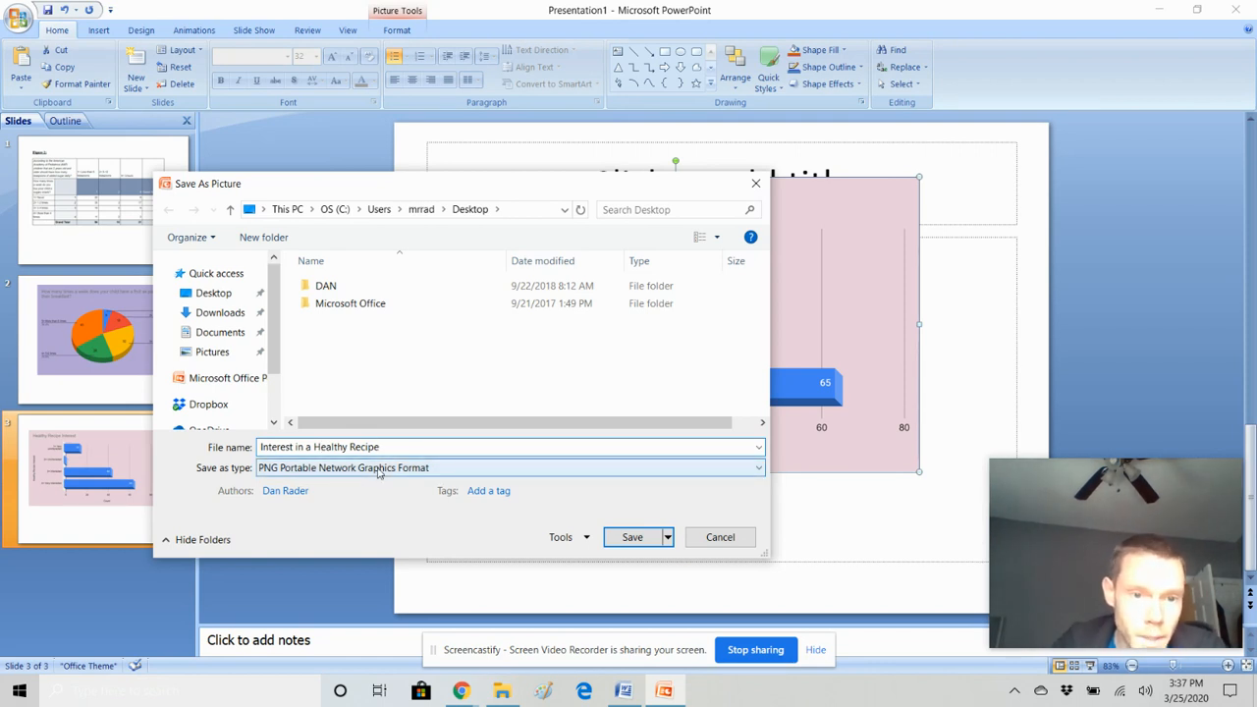
pyautogui.click(378, 468)
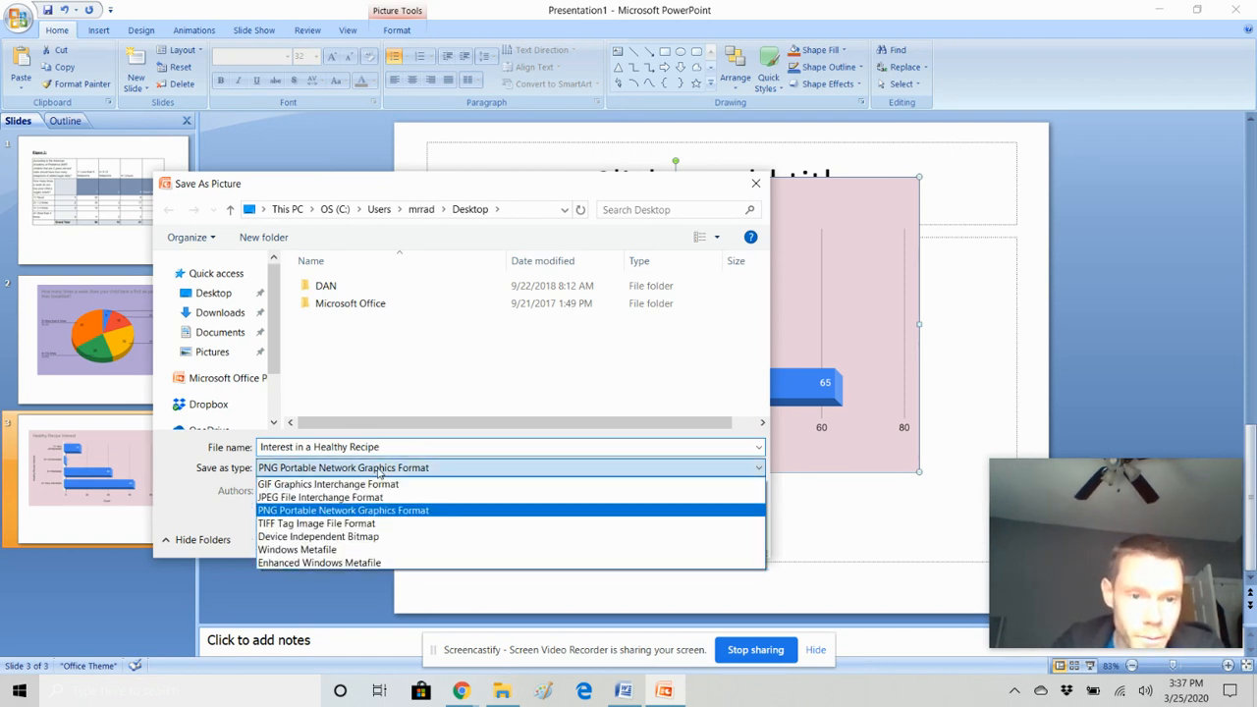
pyautogui.click(365, 491)
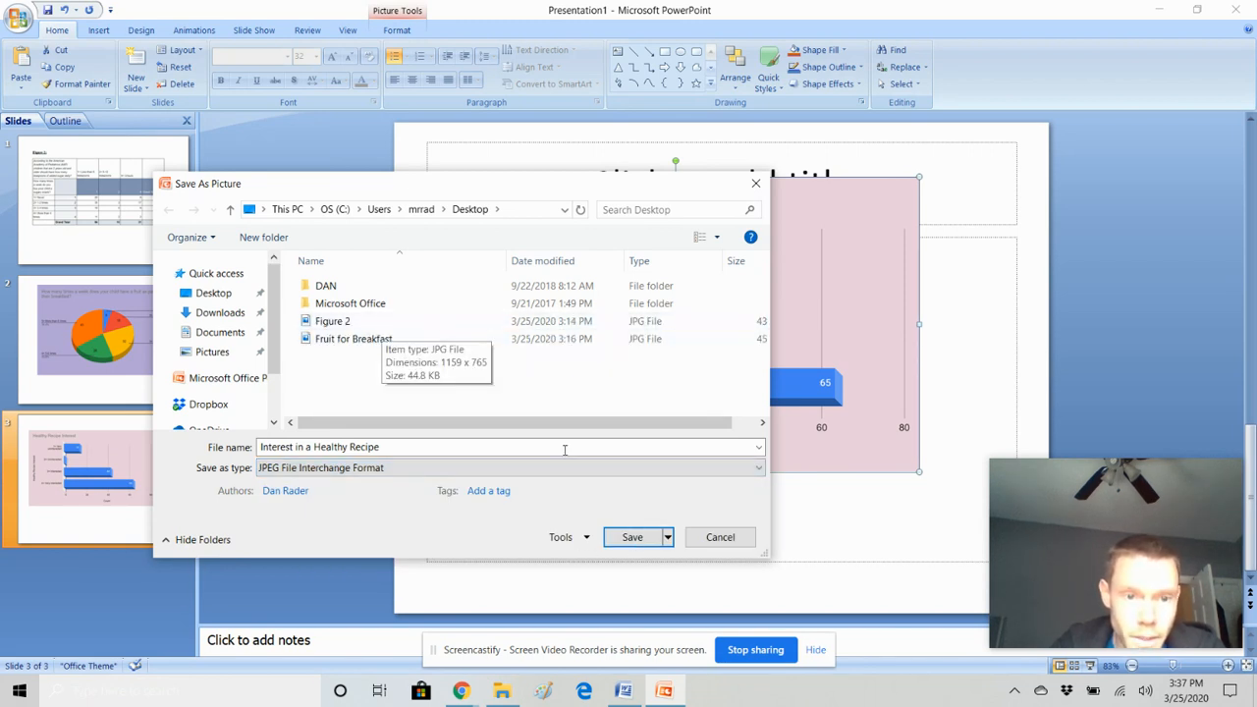
pyautogui.click(643, 541)
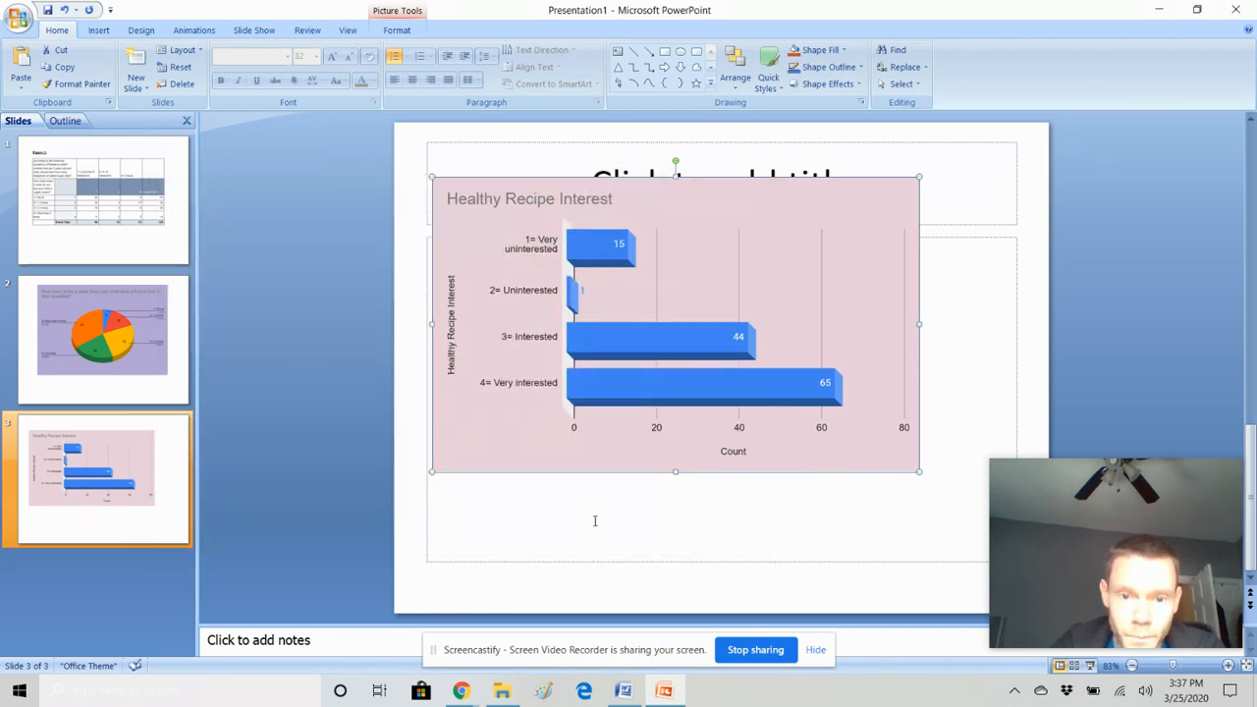
# Return to the Weebly editor and add an image element between the Figure 2 table and the fruit pie chart.
pyautogui.moveTo(462, 695)
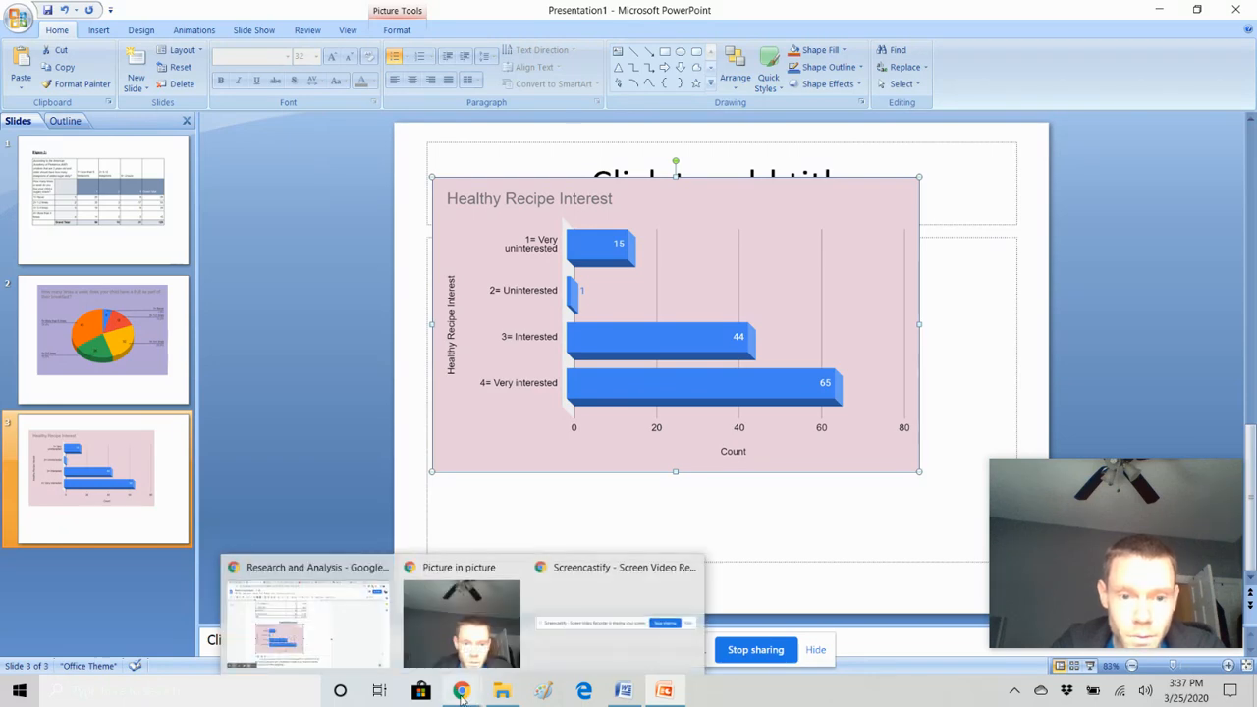
pyautogui.click(310, 634)
pyautogui.click(332, 13)
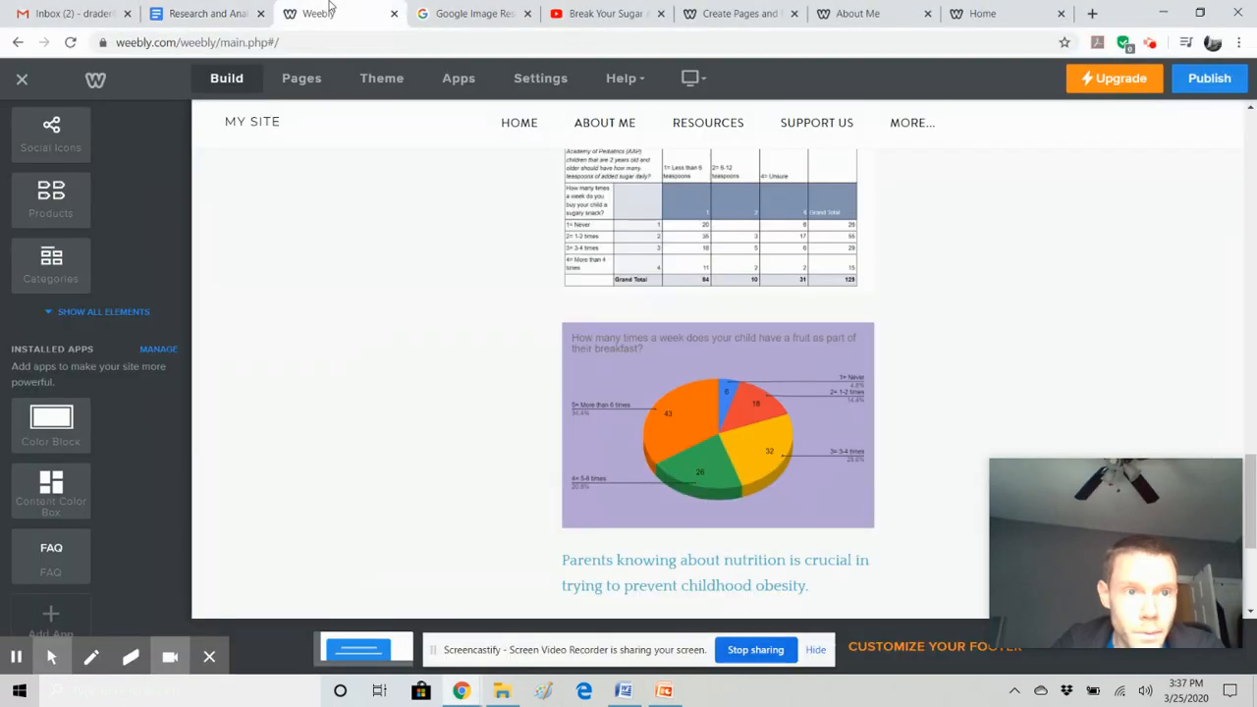
pyautogui.scroll(4, 80, 256)
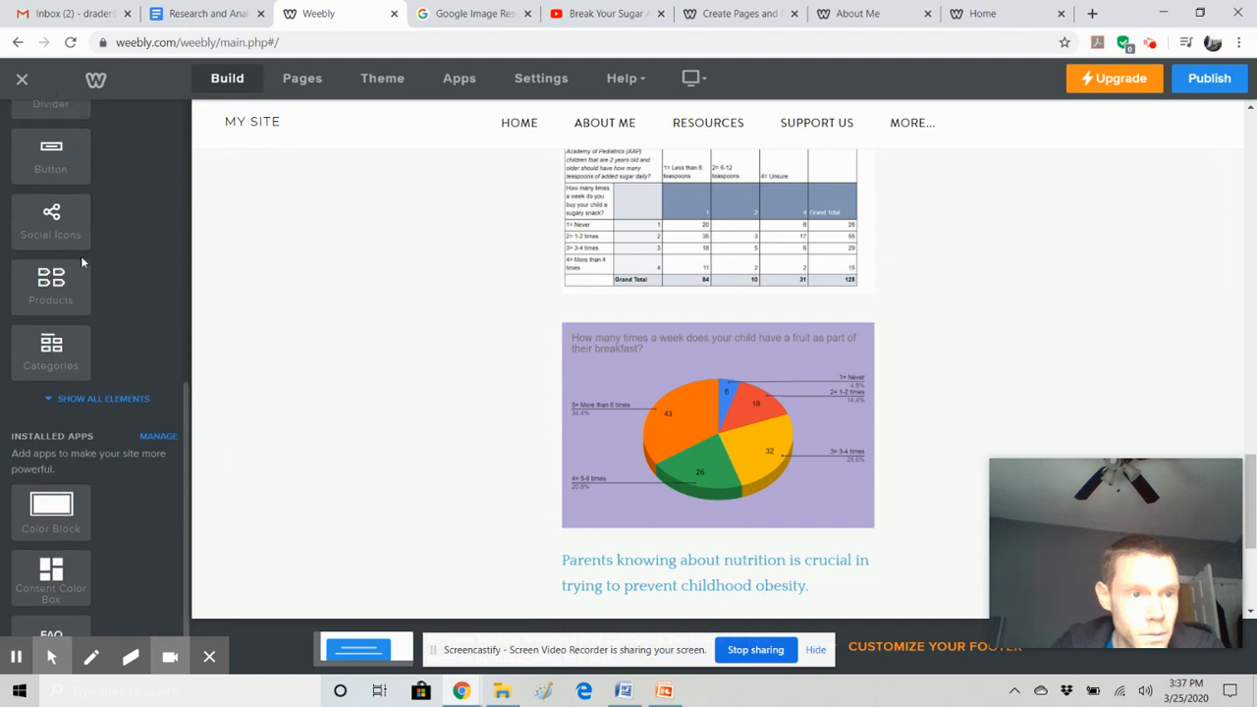
pyautogui.scroll(5, 81, 256)
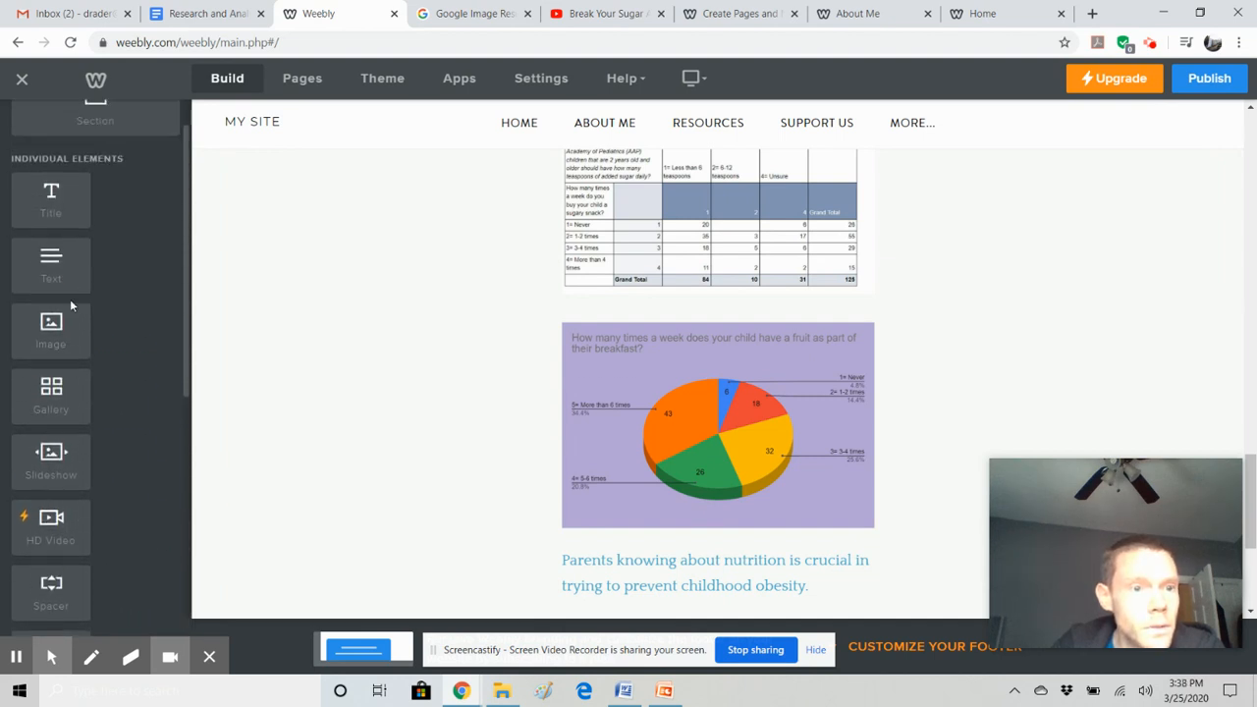
pyautogui.moveTo(56, 337); pyautogui.dragTo(724, 311)
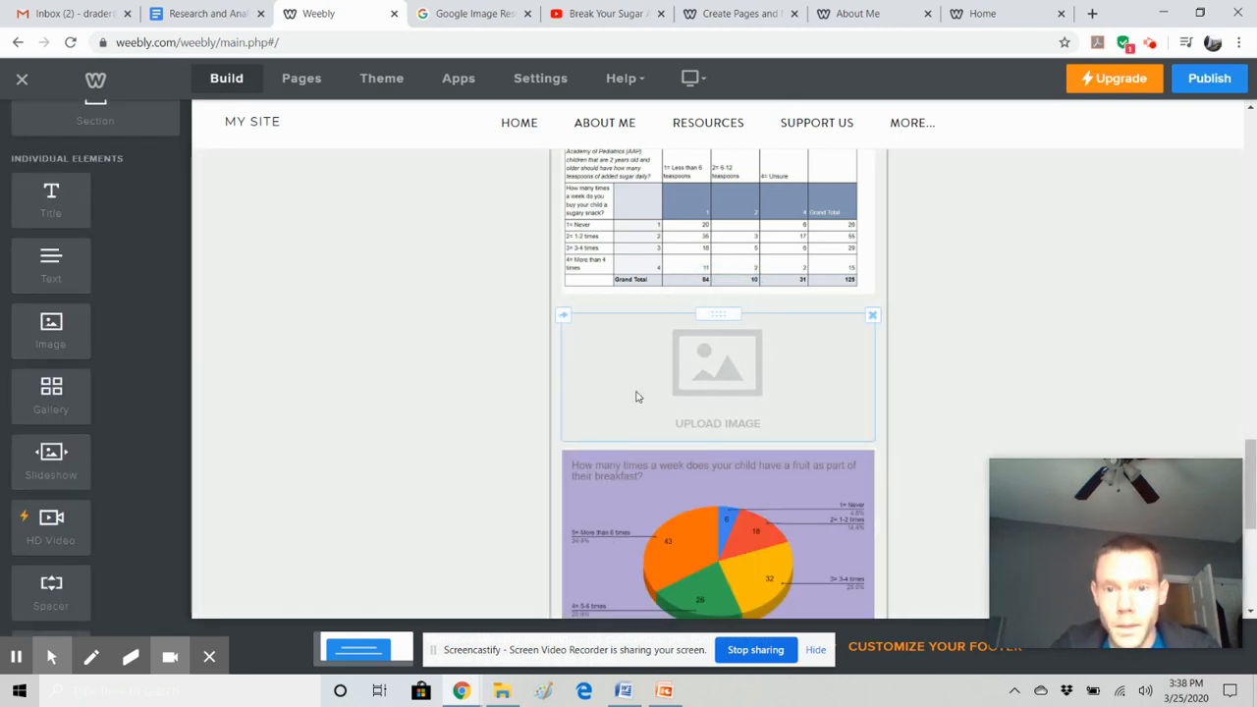
# Upload "Interest in a Healthy Recipe" from the computer's Desktop into the new image element.
pyautogui.click(749, 378)
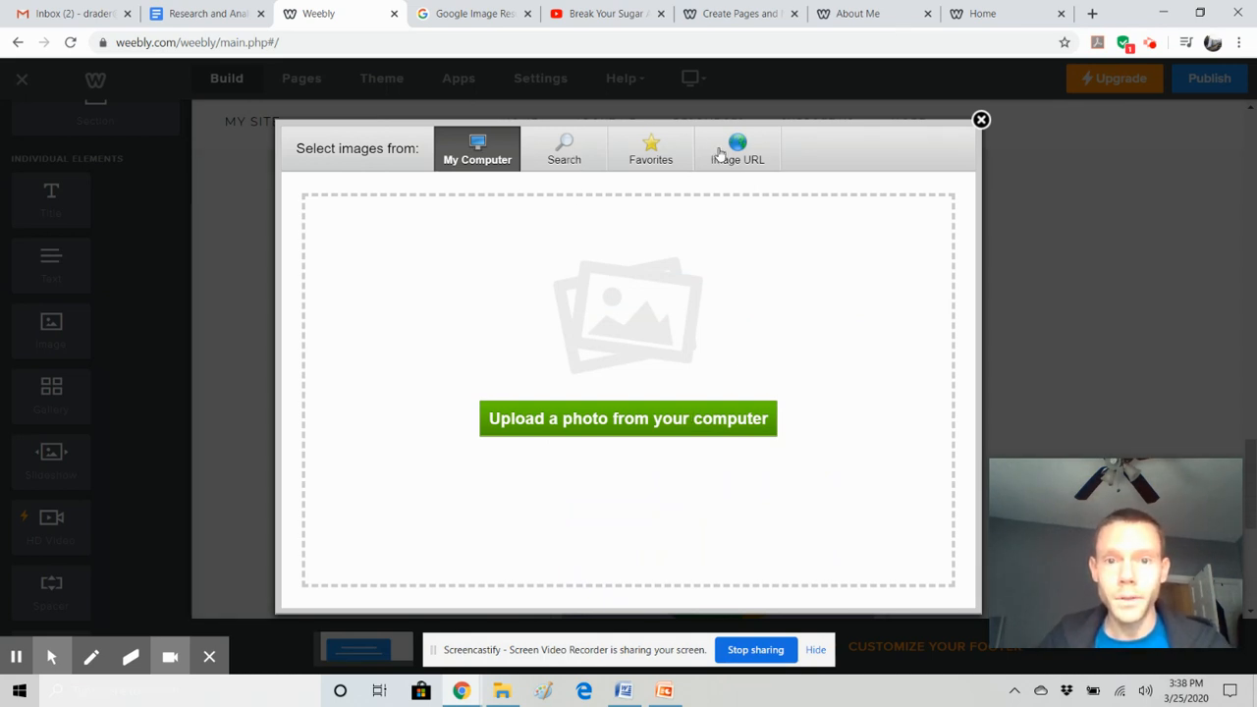
pyautogui.click(610, 421)
pyautogui.click(611, 421)
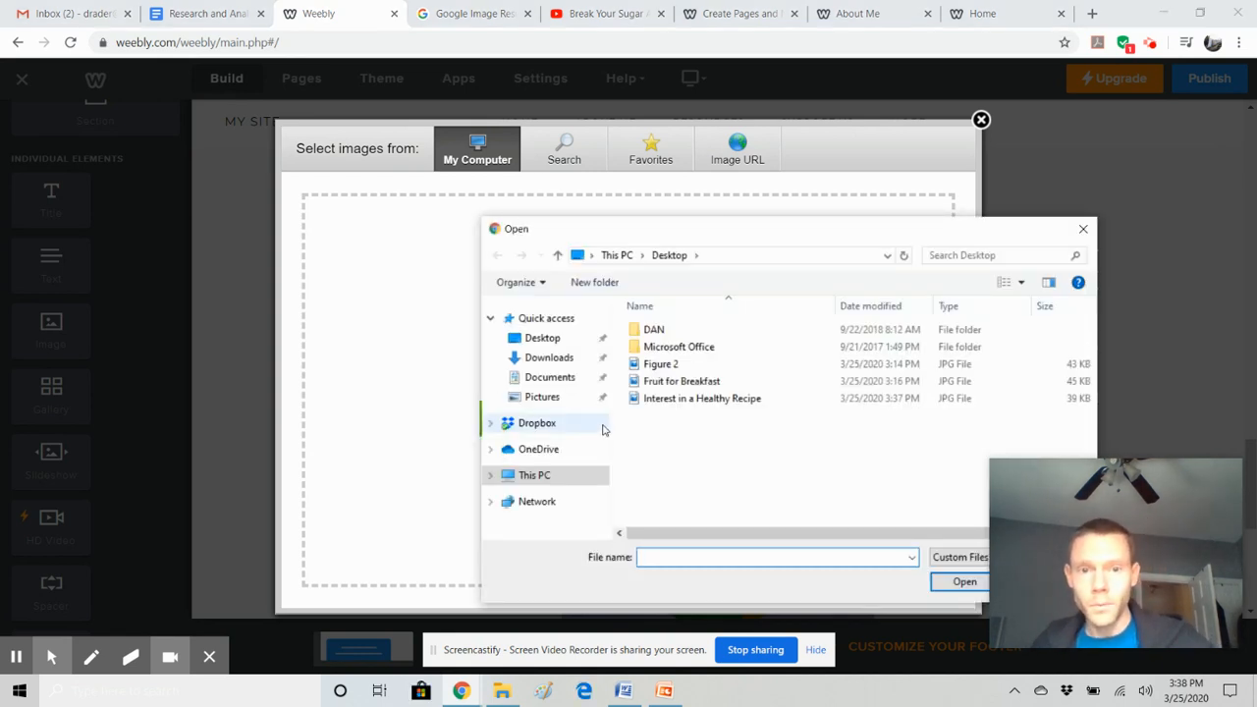
pyautogui.click(677, 403)
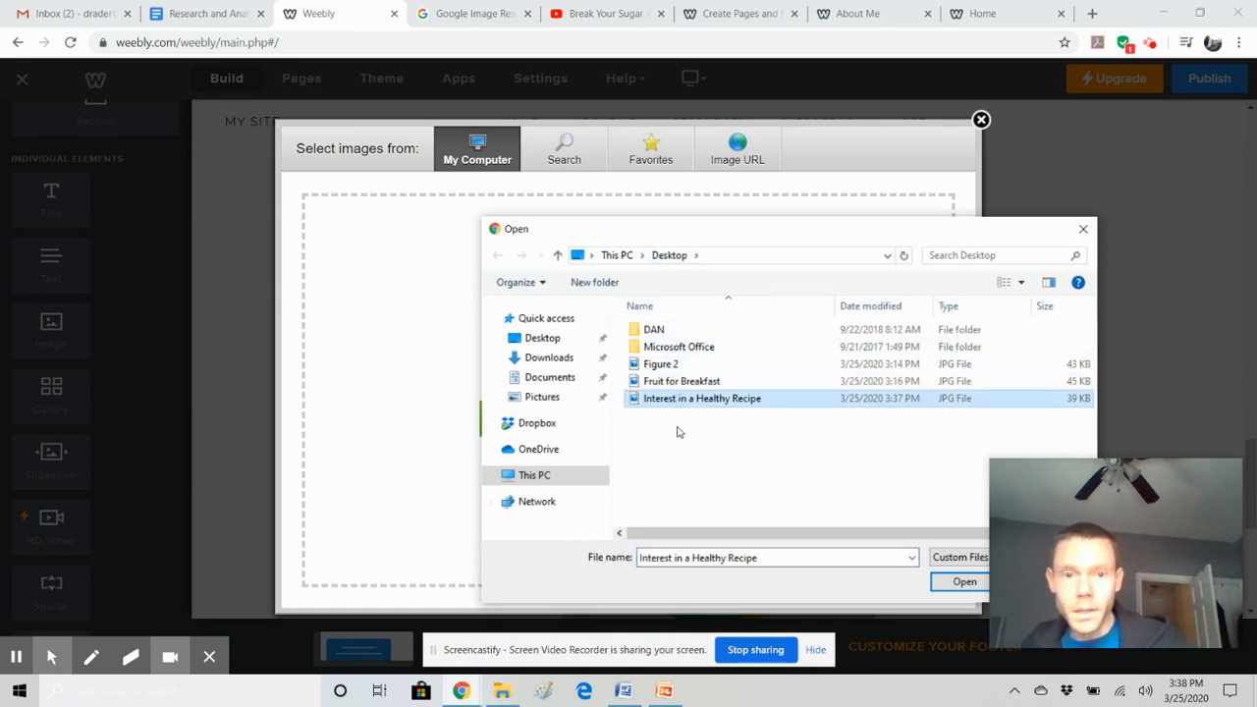
pyautogui.press('Return')
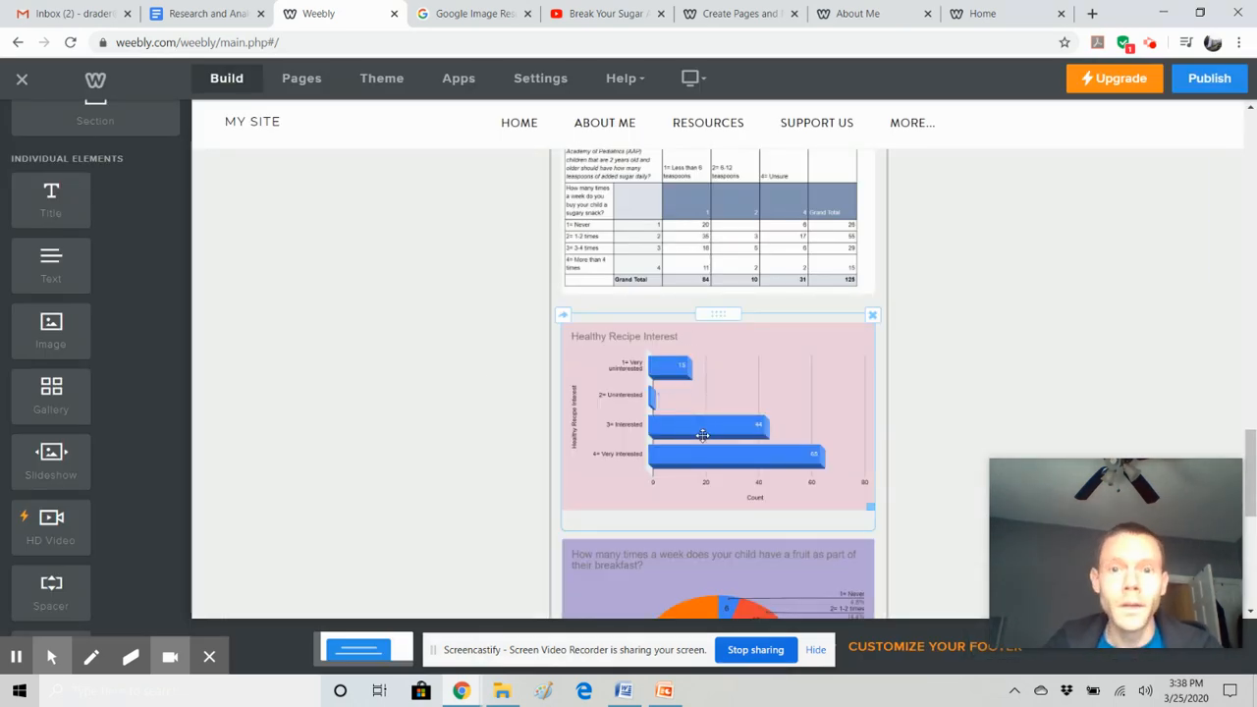
# Add a full-width spacer between the Homepage introduction and the background research columns.
pyautogui.scroll(-3, 703, 378)
pyautogui.scroll(12, 703, 379)
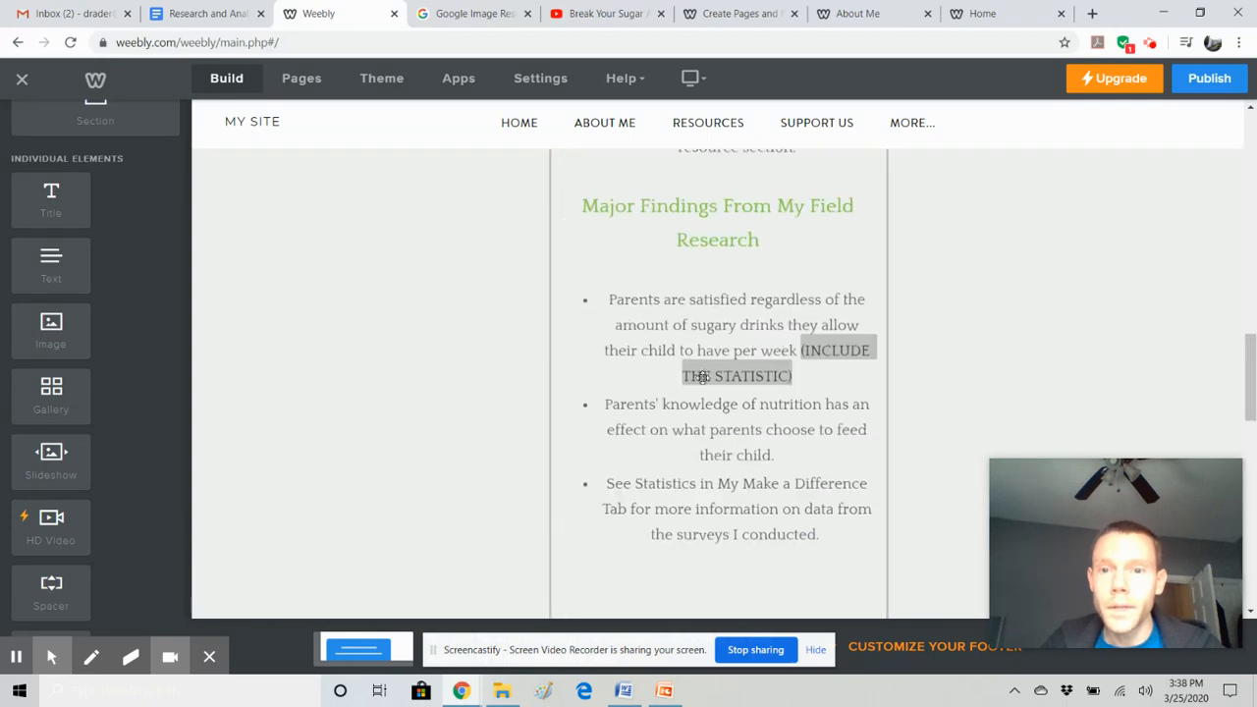
pyautogui.scroll(4, 704, 379)
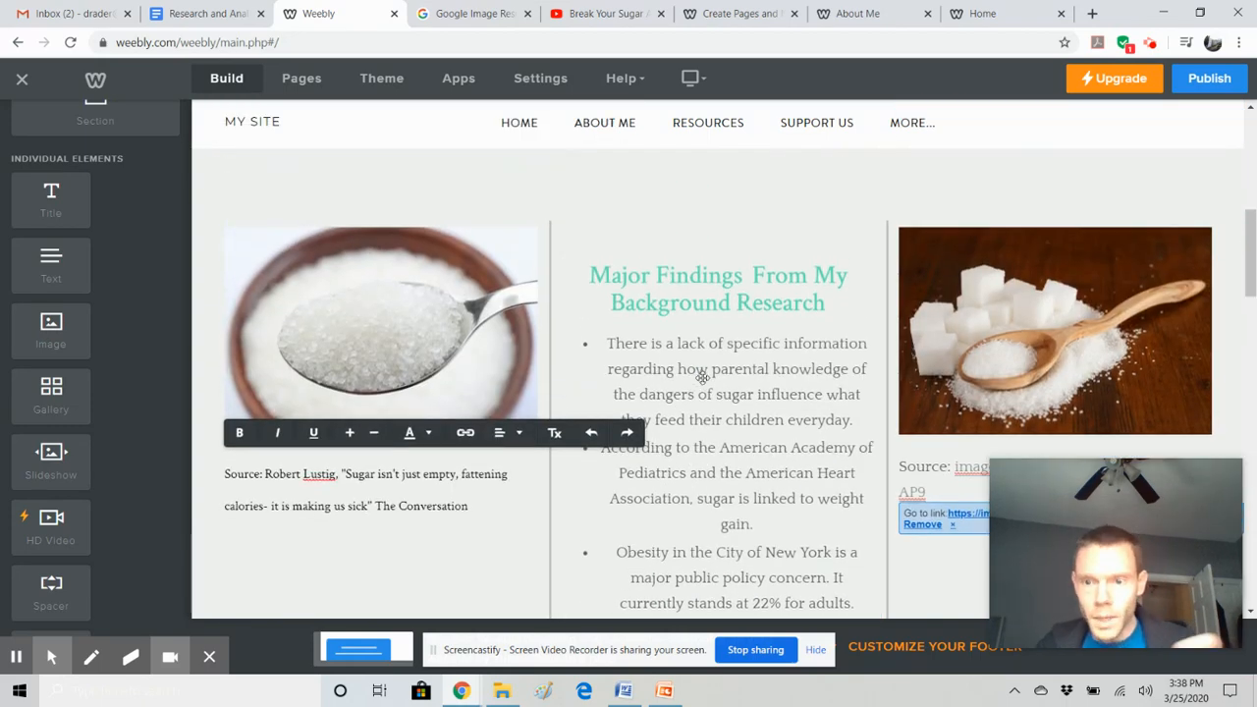
pyautogui.scroll(-2, 703, 378)
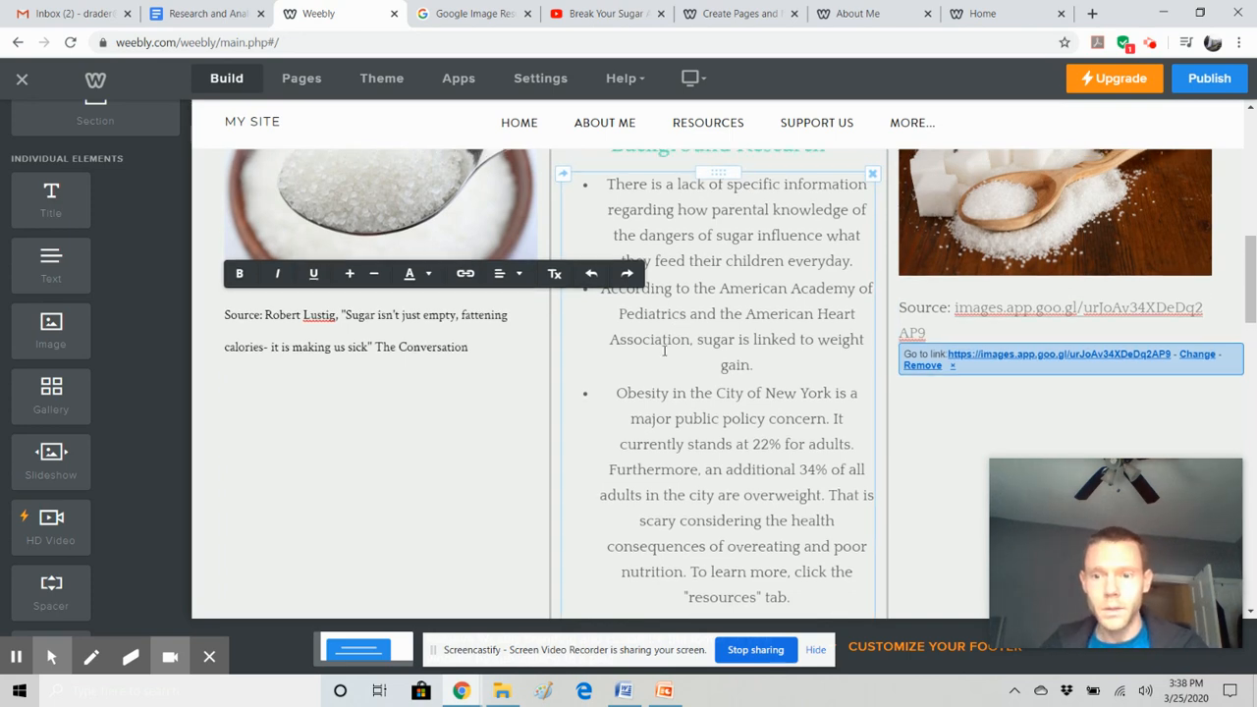
pyautogui.scroll(3, 668, 338)
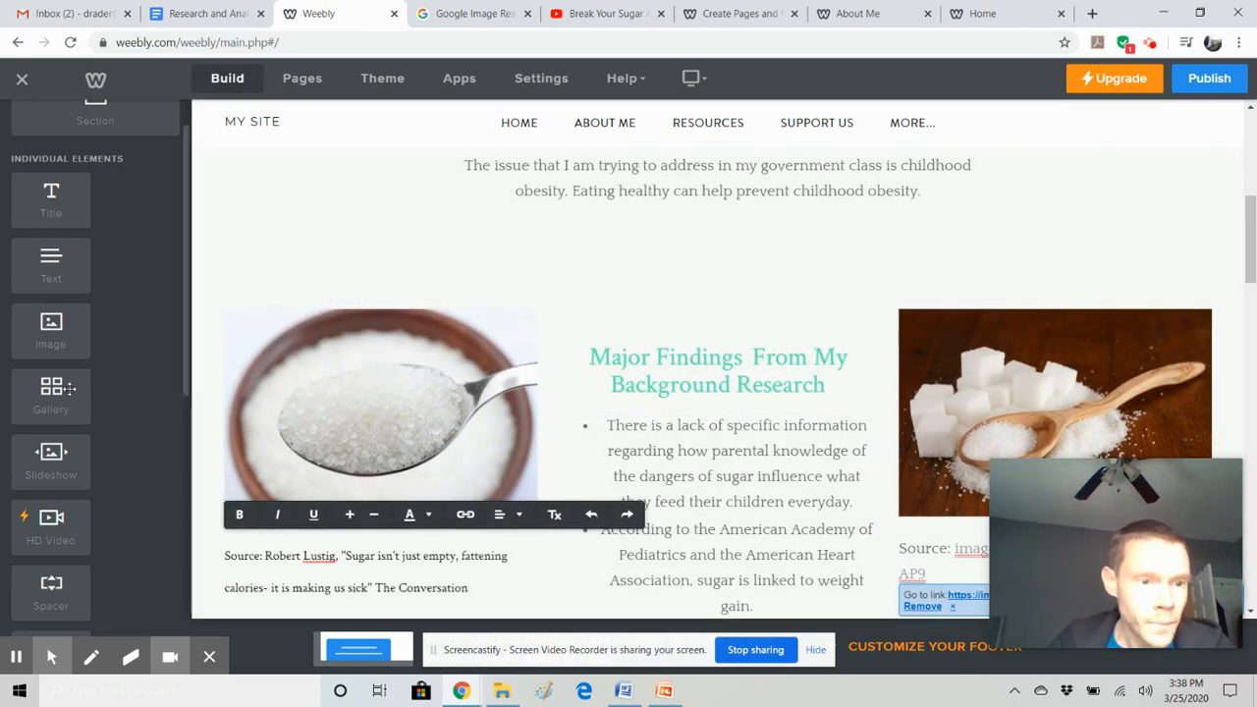
pyautogui.scroll(-3, 51, 373)
pyautogui.moveTo(127, 353); pyautogui.dragTo(584, 334)
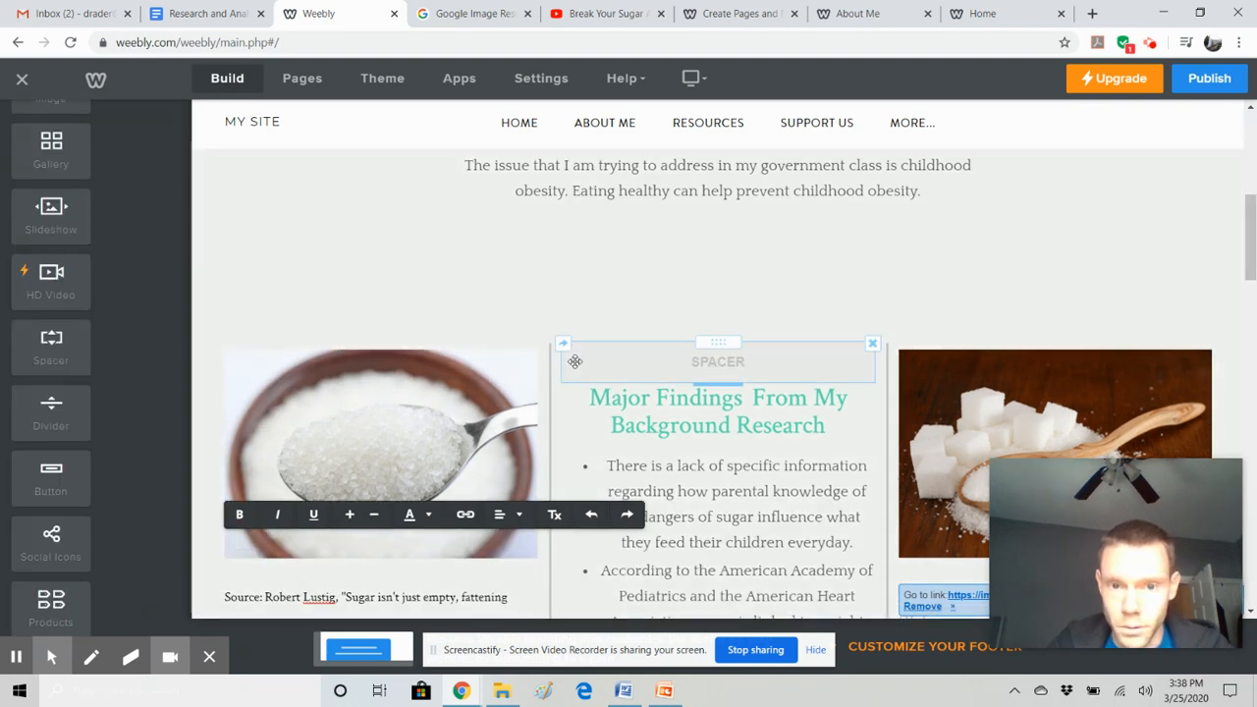
# Add a full-width divider line directly below the Homepage introduction text.
pyautogui.scroll(1, 575, 362)
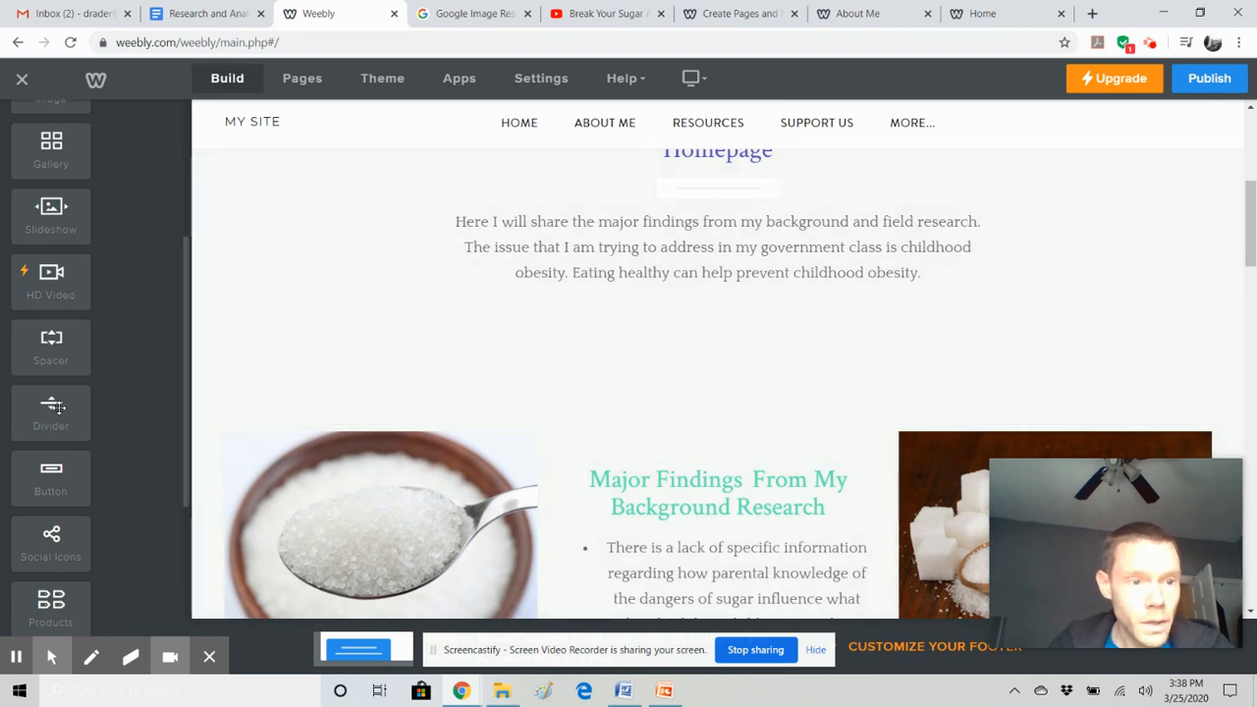
pyautogui.moveTo(56, 408); pyautogui.dragTo(603, 382)
pyautogui.scroll(2, 589, 413)
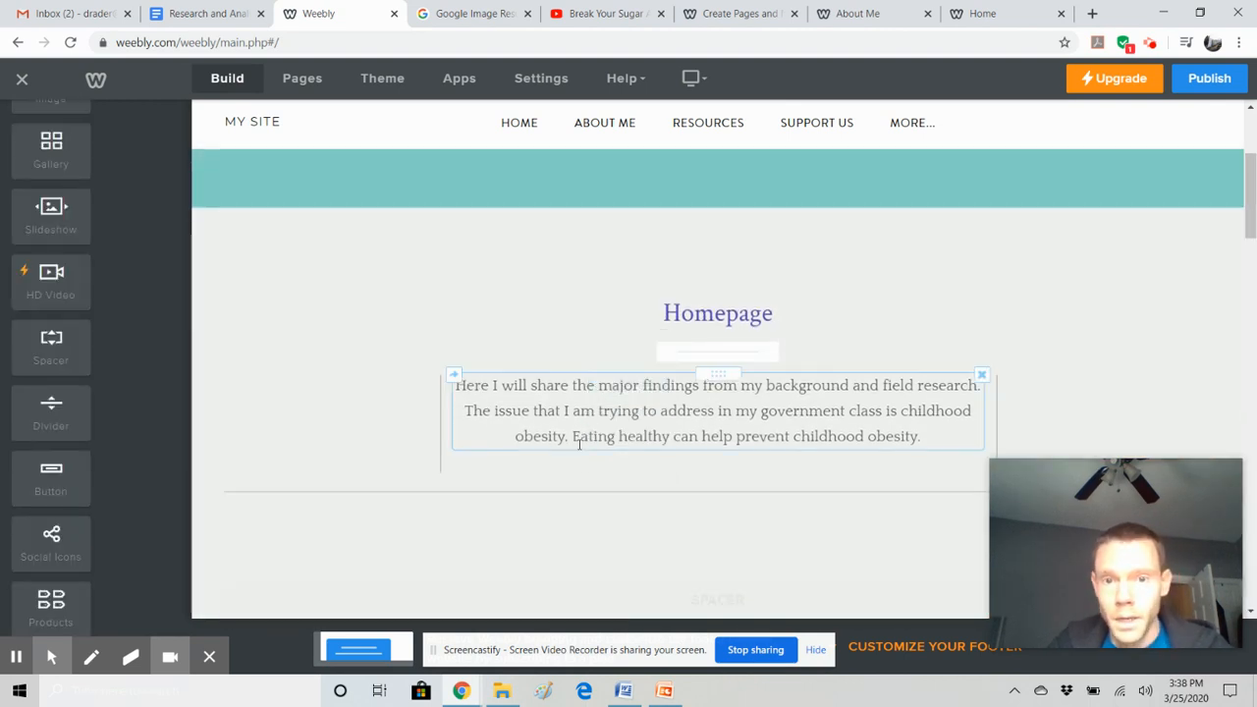
# Delete the large spacer below the divider and the spacer above the "Major Findings From My Background Research" heading.
pyautogui.scroll(-2, 580, 444)
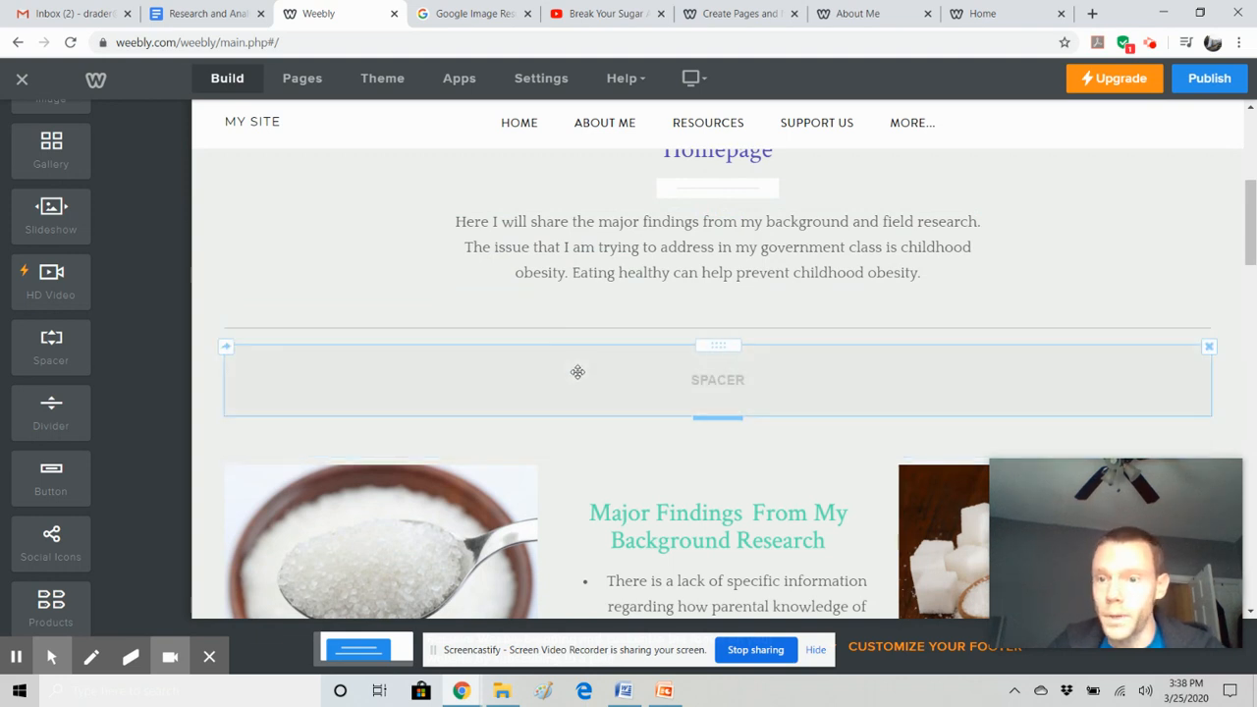
pyautogui.click(1209, 346)
pyautogui.click(1192, 302)
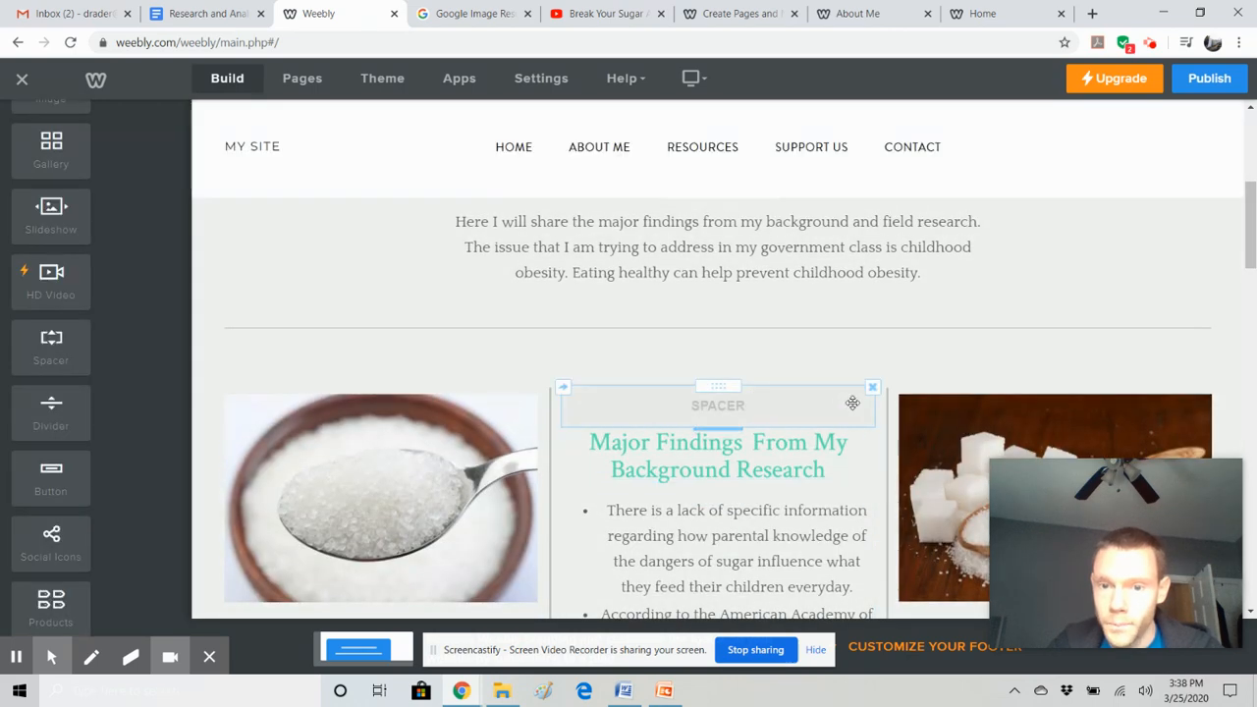
pyautogui.click(872, 387)
pyautogui.click(840, 337)
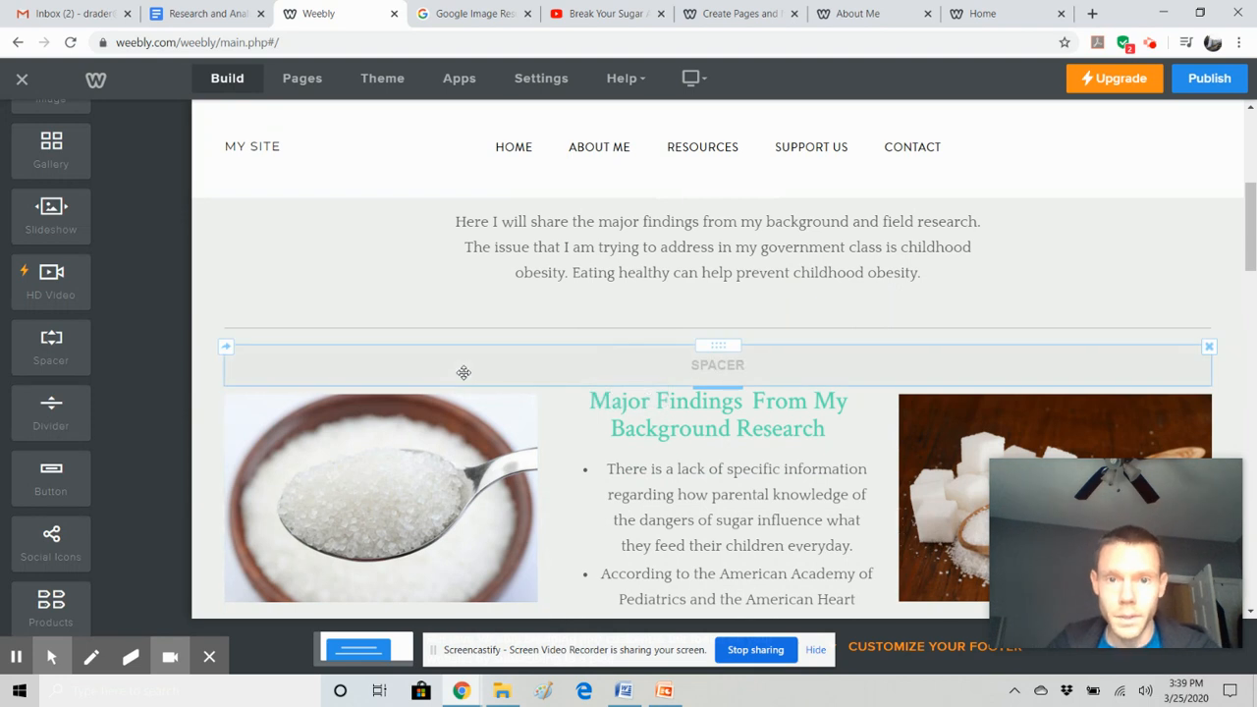
# Open the About Me page and examine the strawberry image and the source note below it.
pyautogui.scroll(5, 504, 278)
pyautogui.click(507, 279)
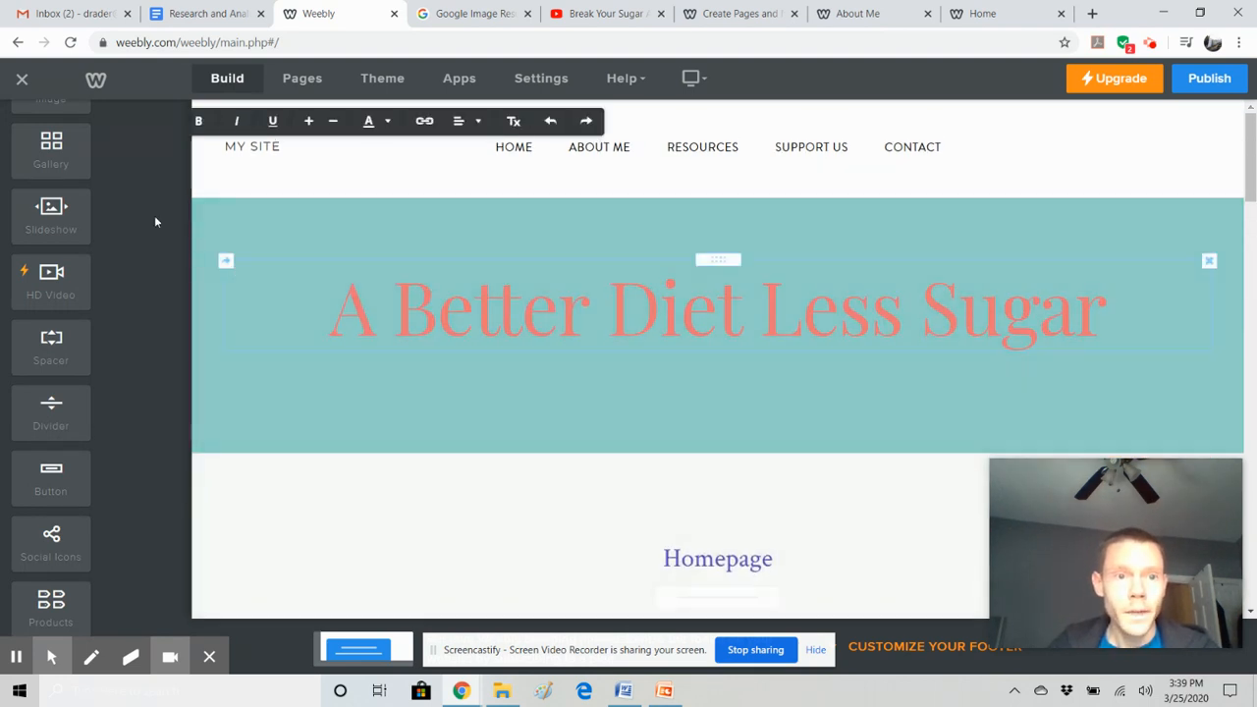
pyautogui.click(615, 155)
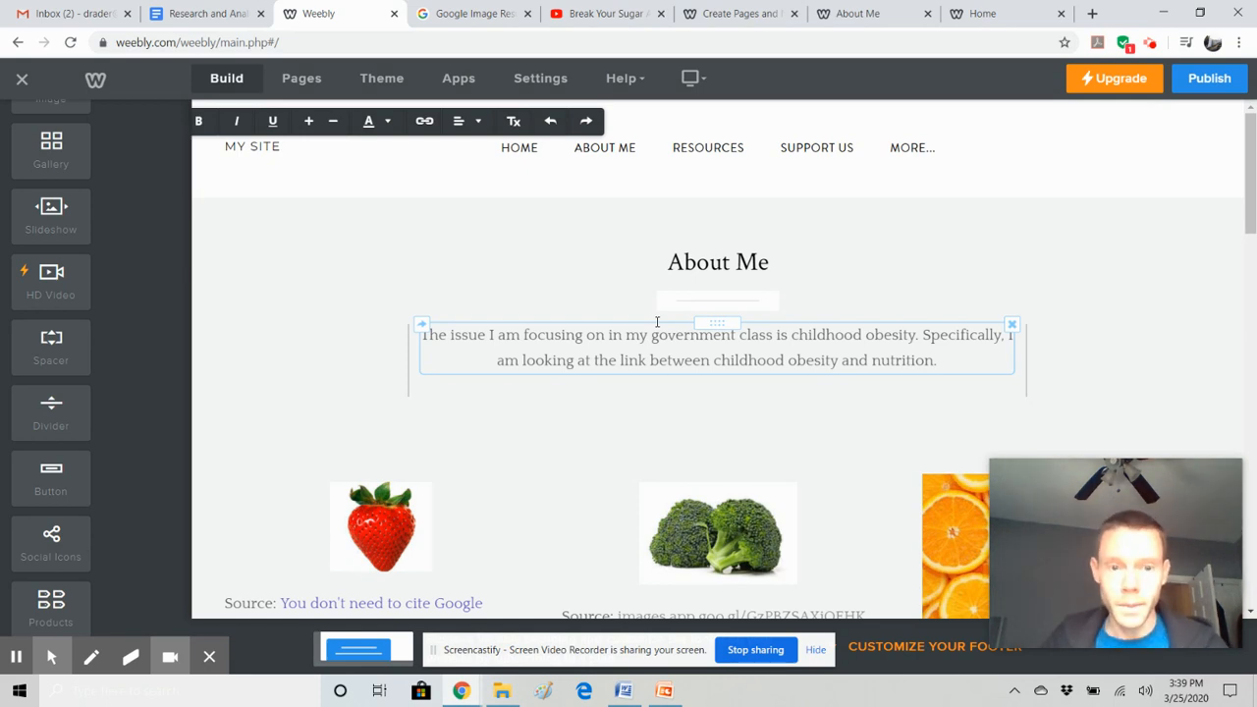
pyautogui.scroll(-3, 657, 323)
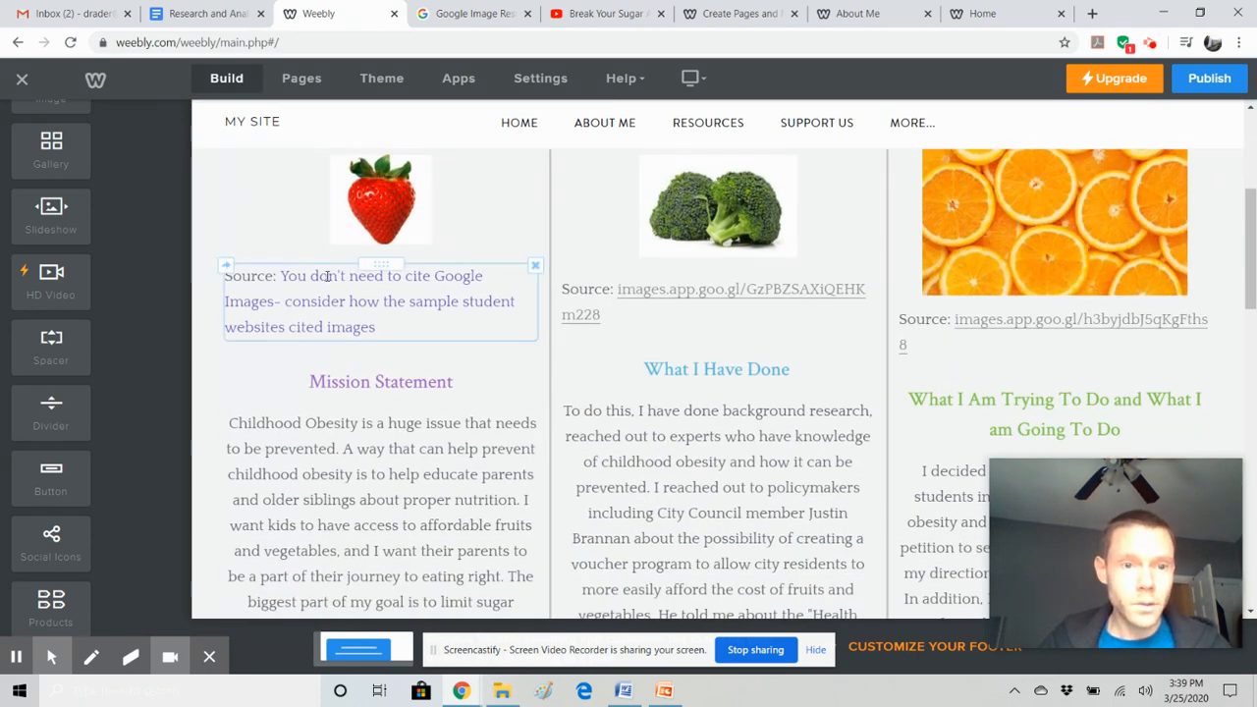
pyautogui.click(381, 196)
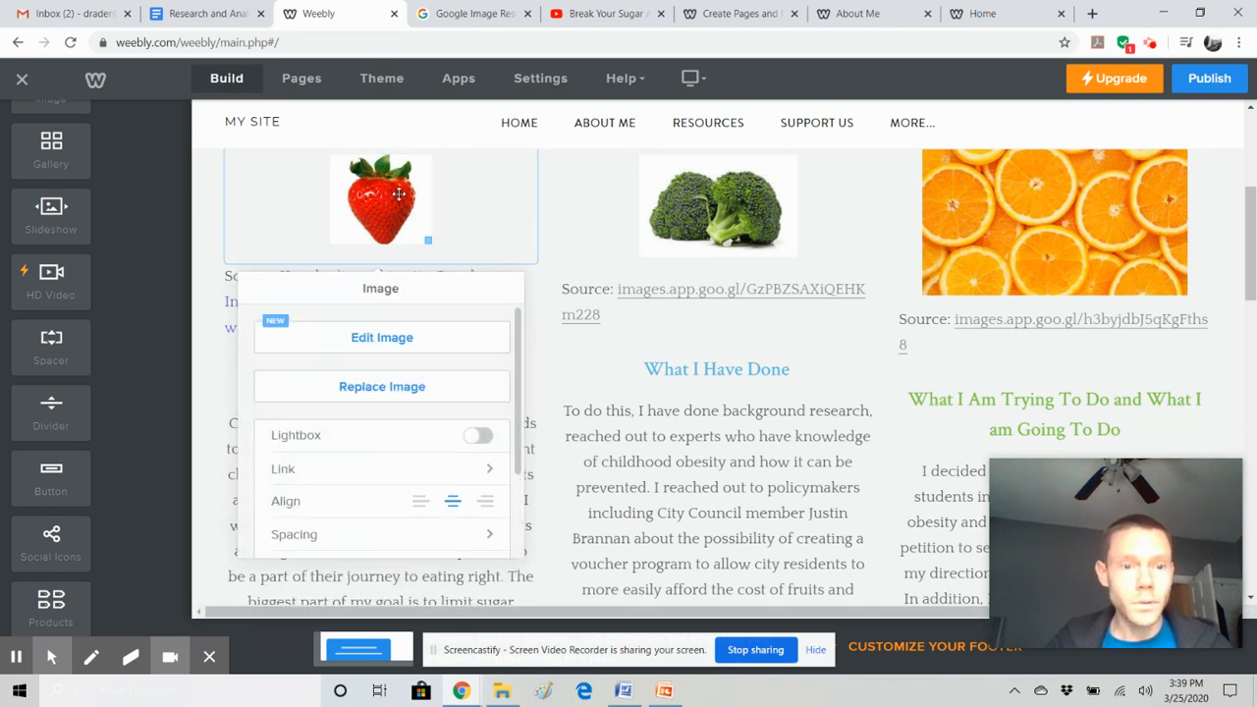
pyautogui.click(540, 300)
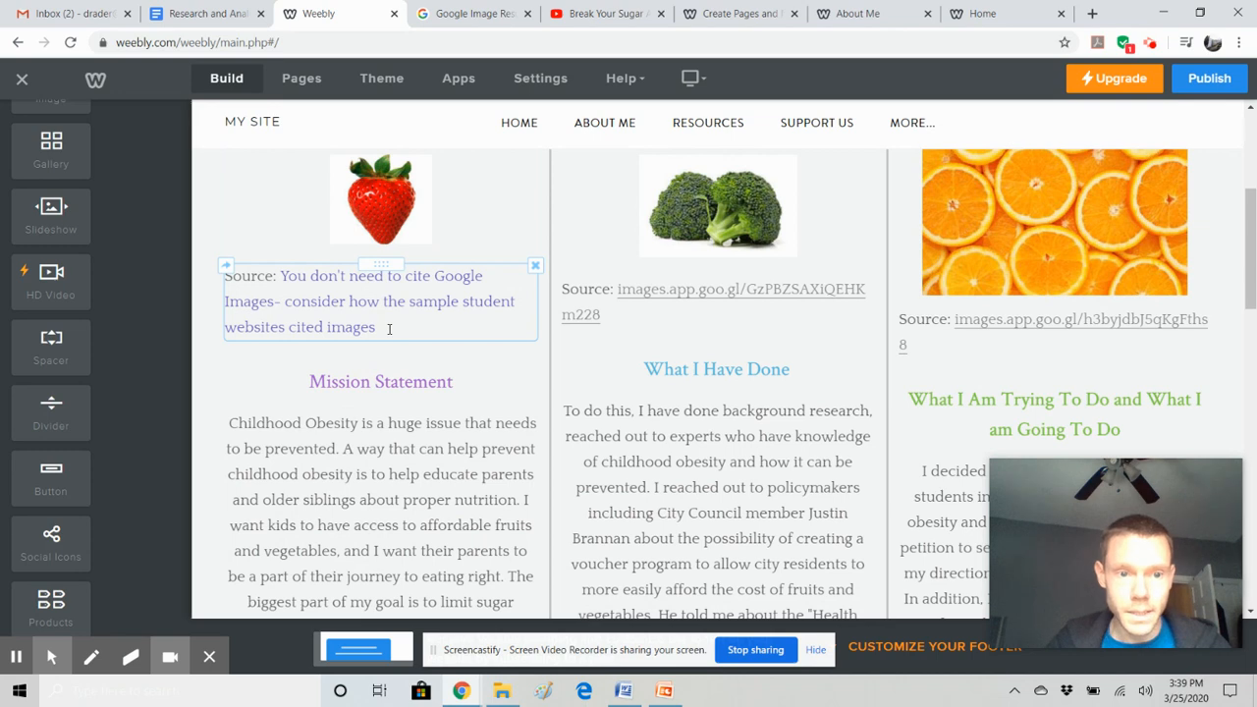
# Examine the "What I Have Done" text and highlight its parenthetical personal communication citation.
pyautogui.scroll(-2, 389, 329)
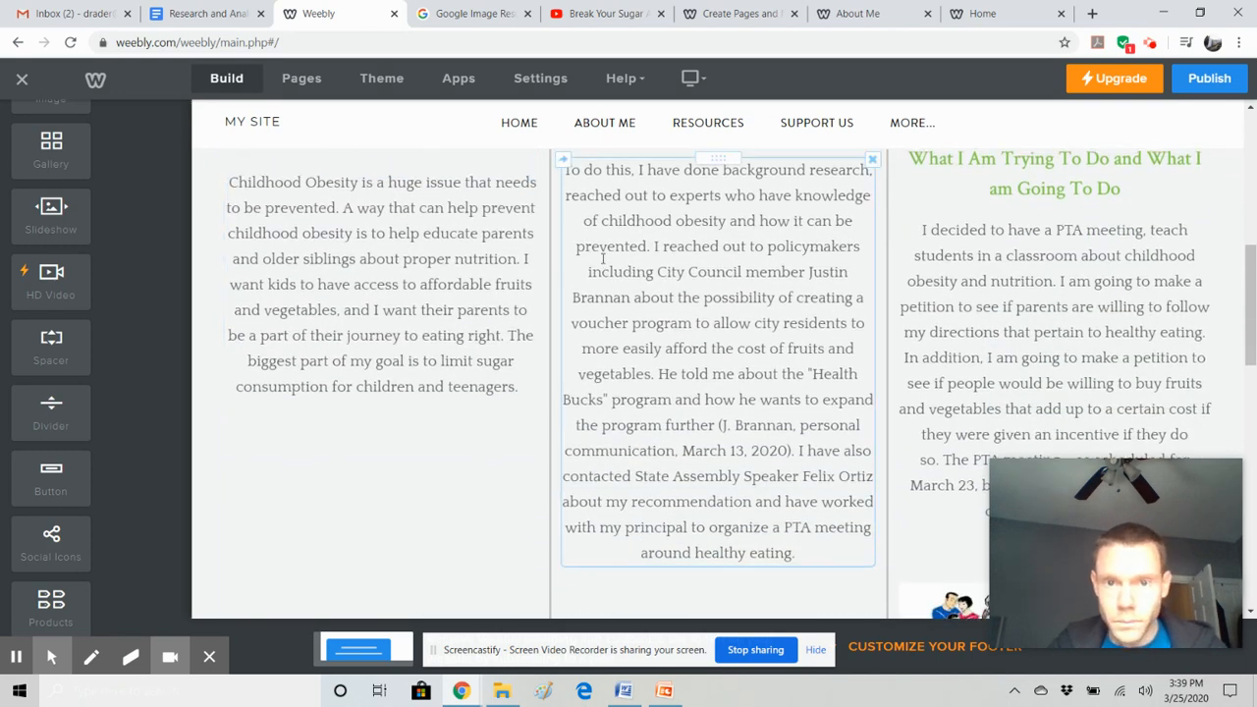
pyautogui.scroll(-1, 656, 278)
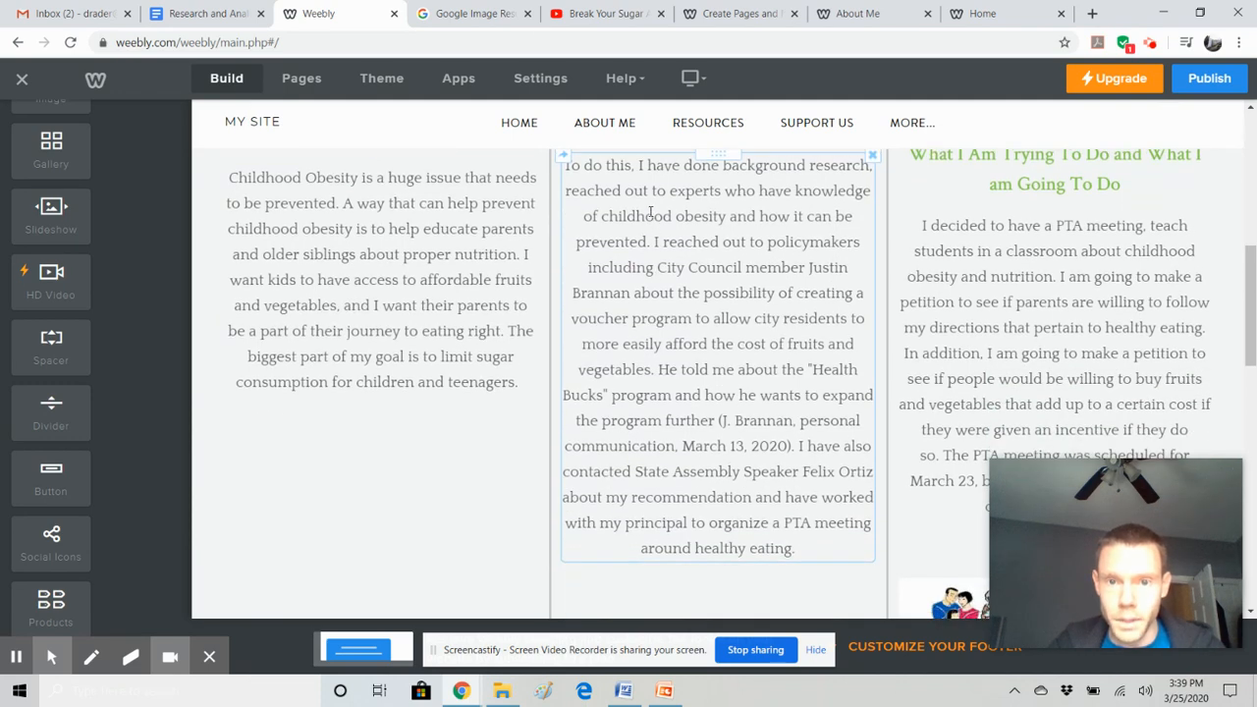
pyautogui.click(646, 236)
pyautogui.click(725, 274)
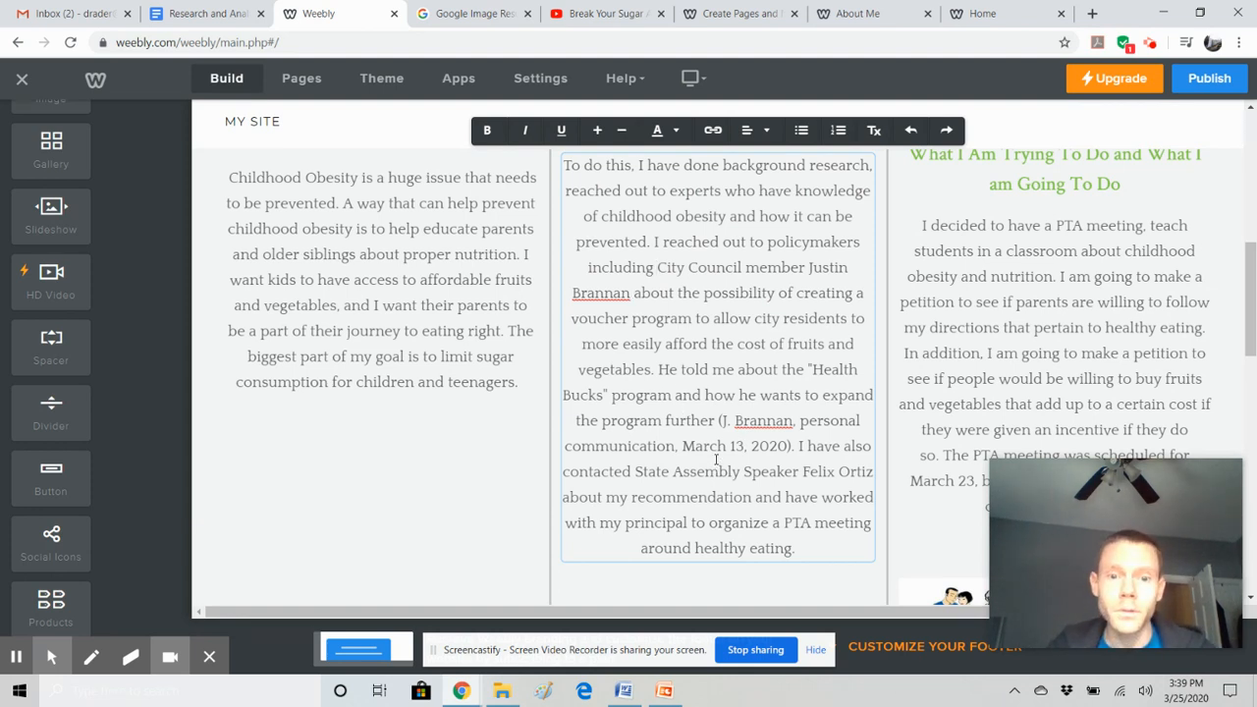
pyautogui.scroll(-1, 653, 526)
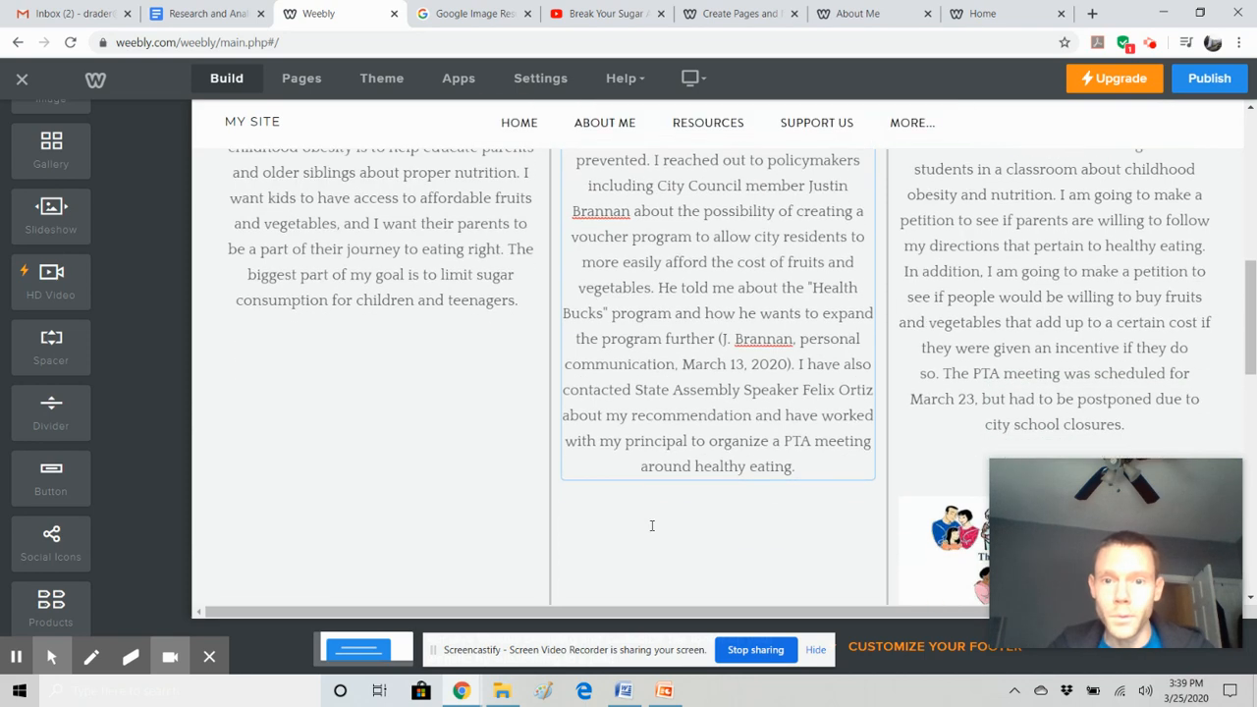
pyautogui.moveTo(721, 340); pyautogui.dragTo(788, 366)
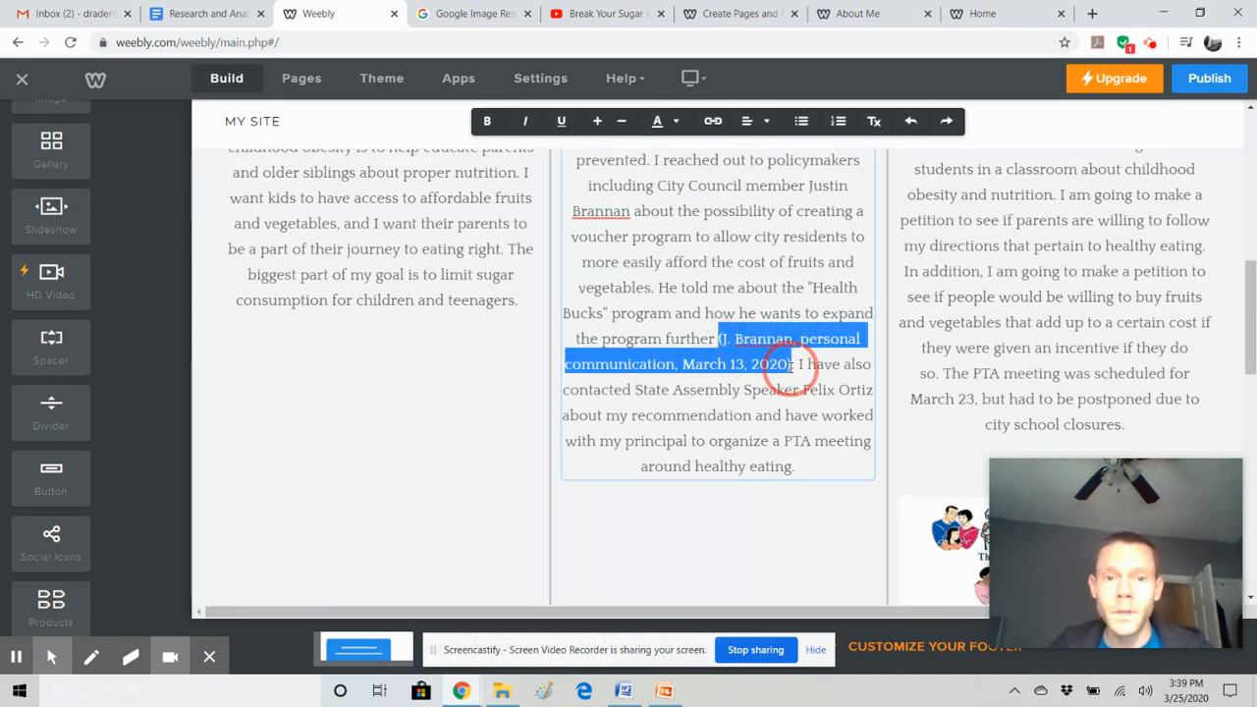
pyautogui.click(788, 414)
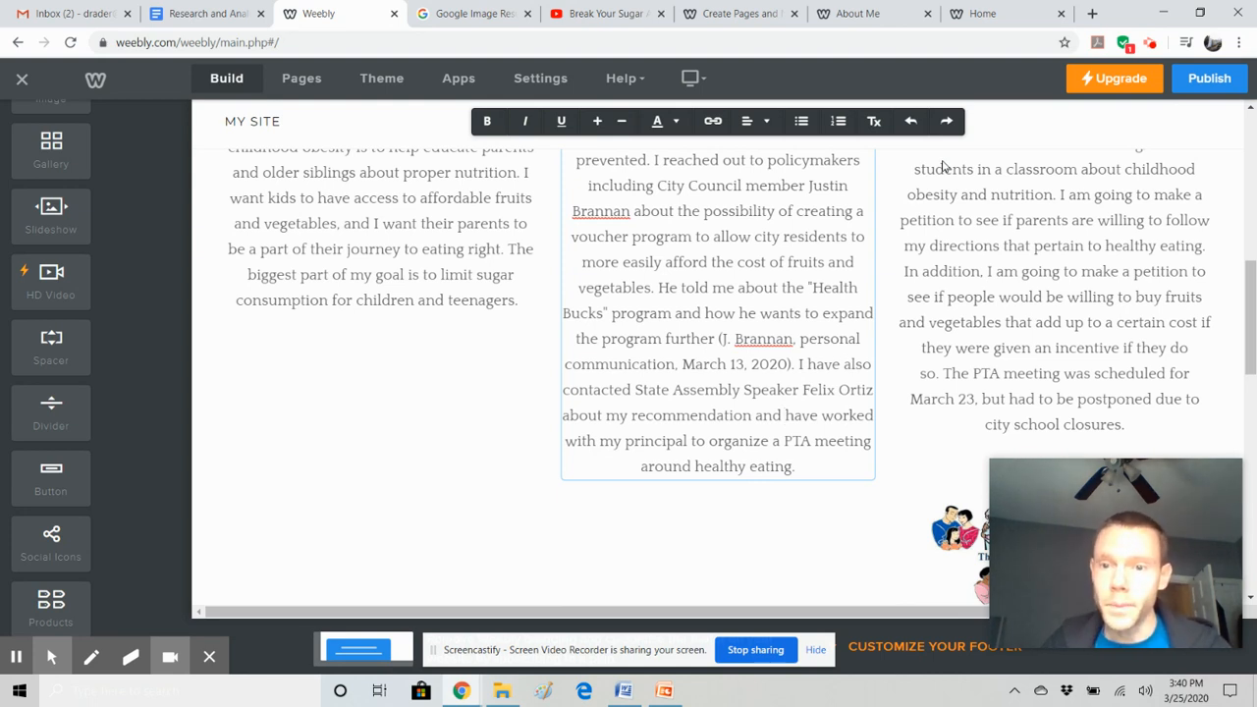
# Open hstat.org in a new browser tab and go to the HSTAT Library from its Resources links.
pyautogui.click(1095, 12)
pyautogui.write('hstat.org')
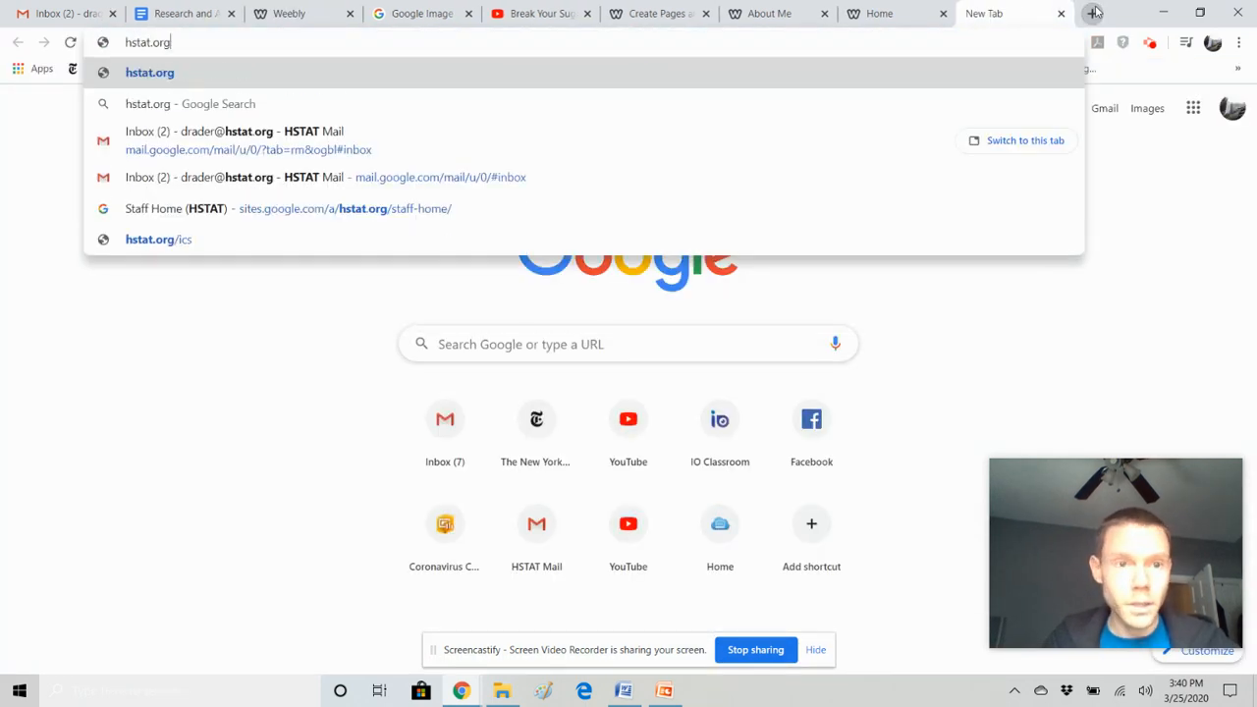
pyautogui.press('Return')
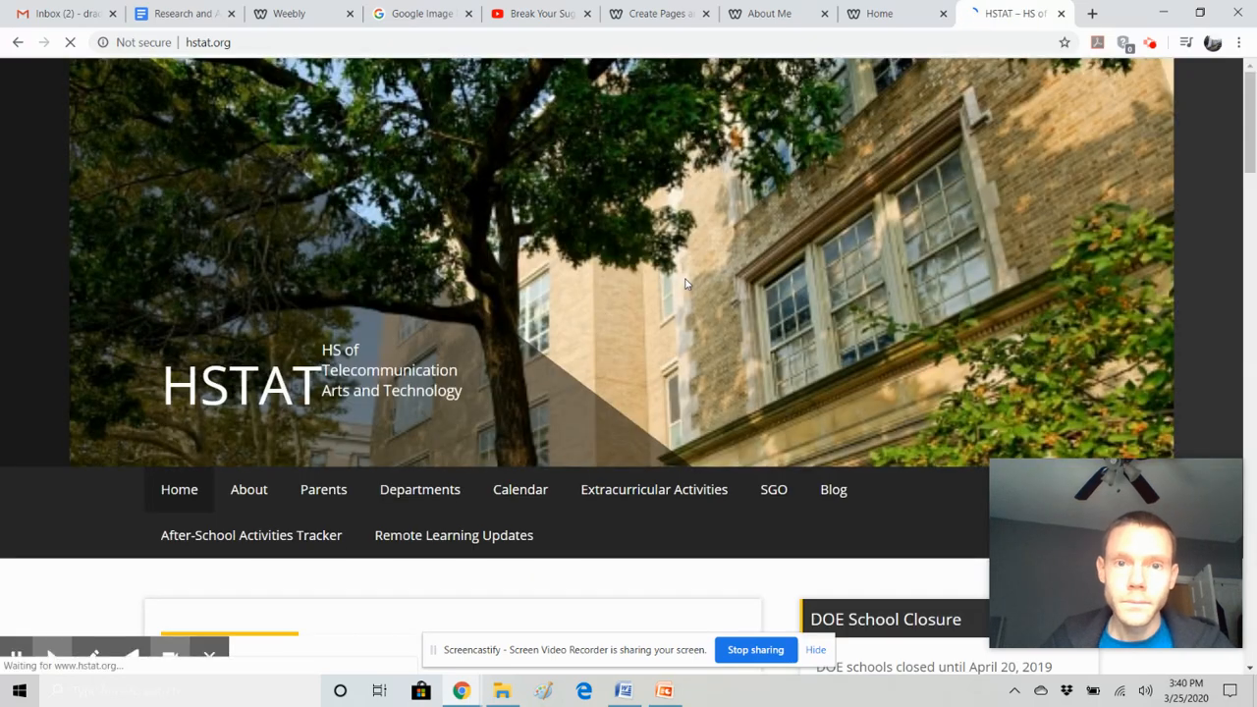
pyautogui.scroll(-5, 687, 284)
pyautogui.scroll(-3, 687, 284)
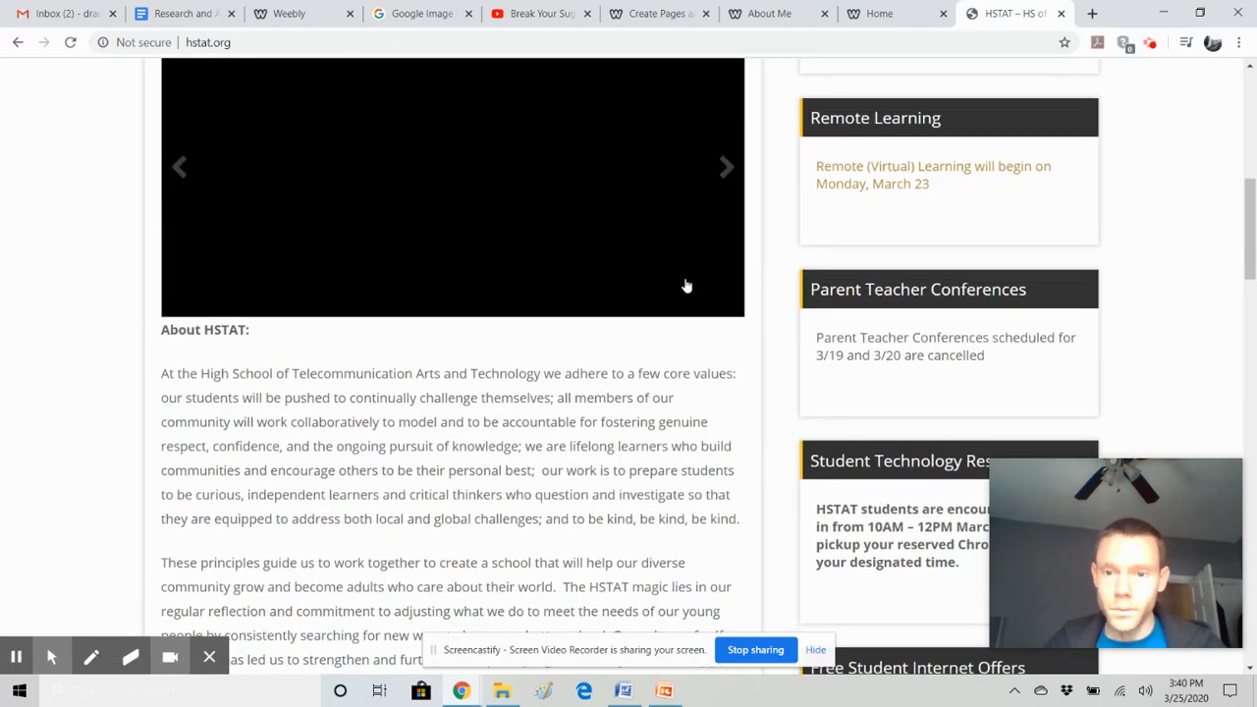
pyautogui.scroll(1, 893, 283)
pyautogui.scroll(6, 893, 283)
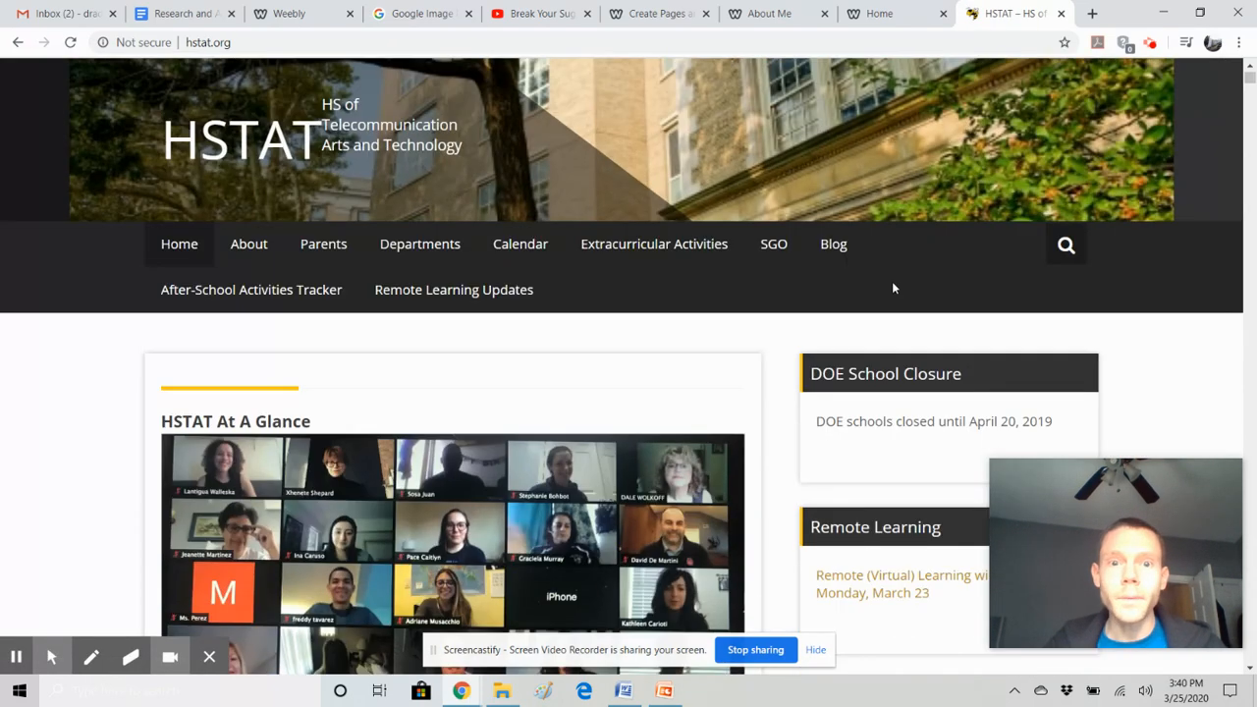
pyautogui.scroll(-5, 893, 283)
pyautogui.scroll(-10, 894, 287)
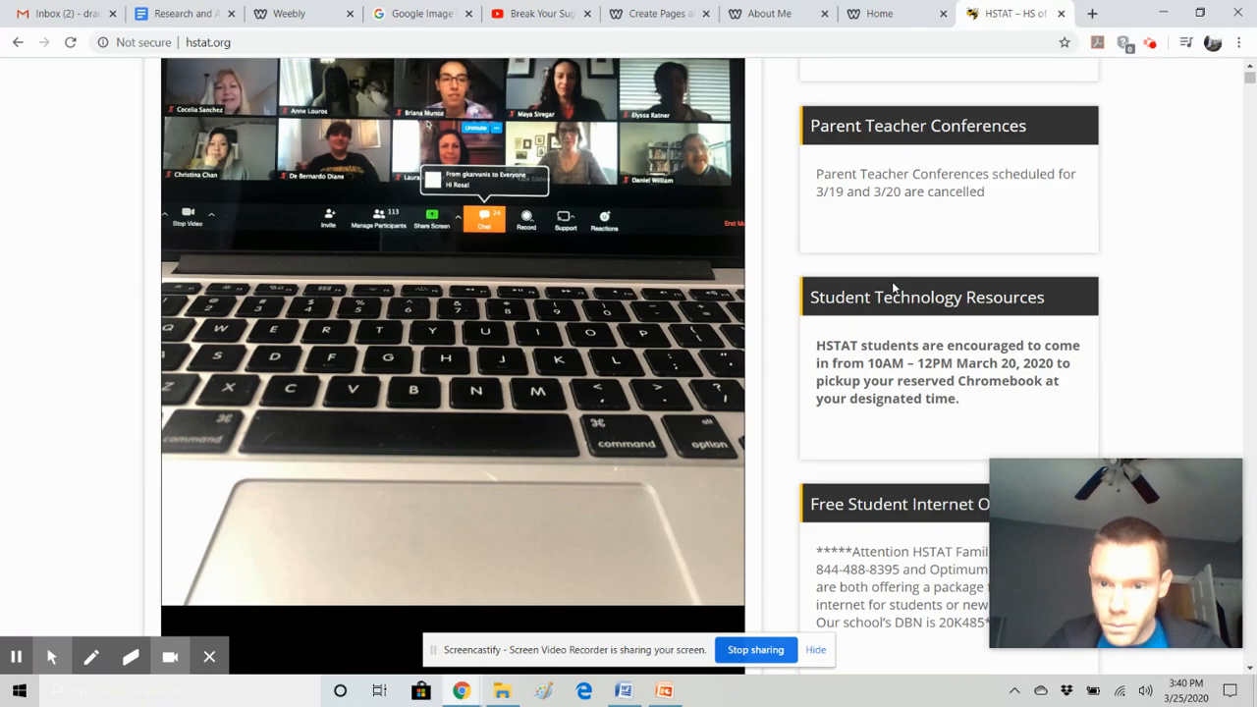
pyautogui.scroll(-2, 893, 287)
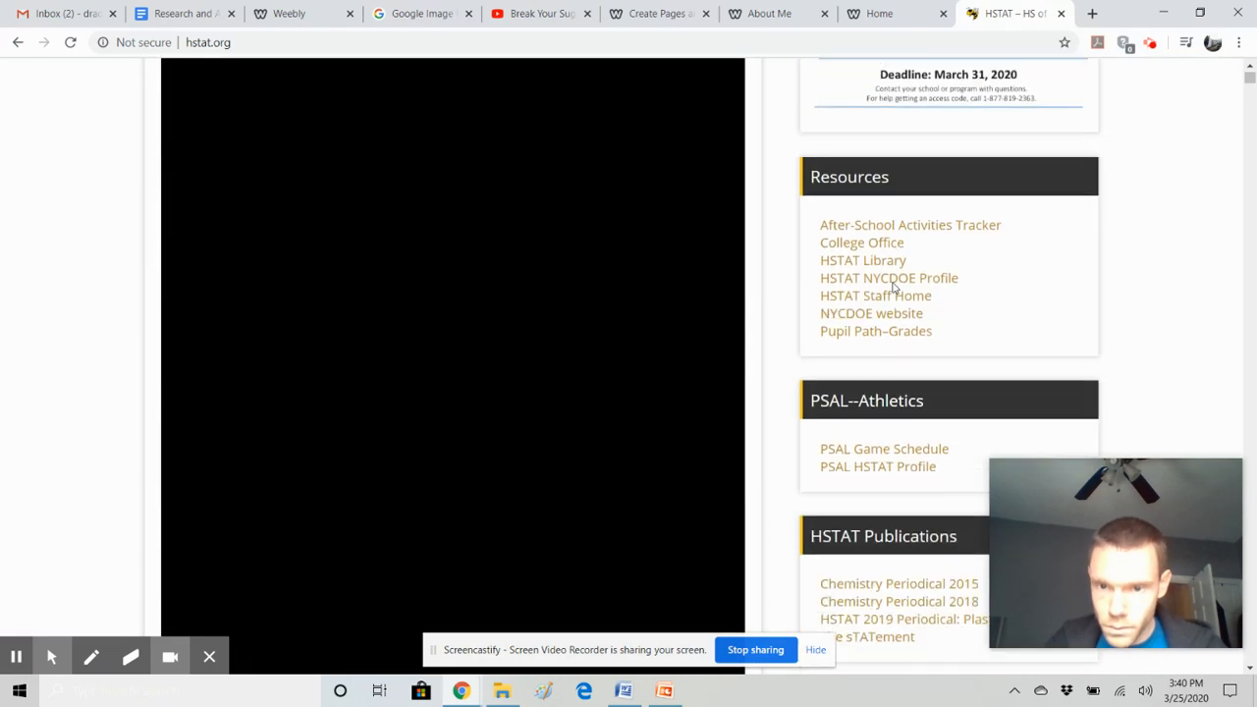
pyautogui.click(890, 241)
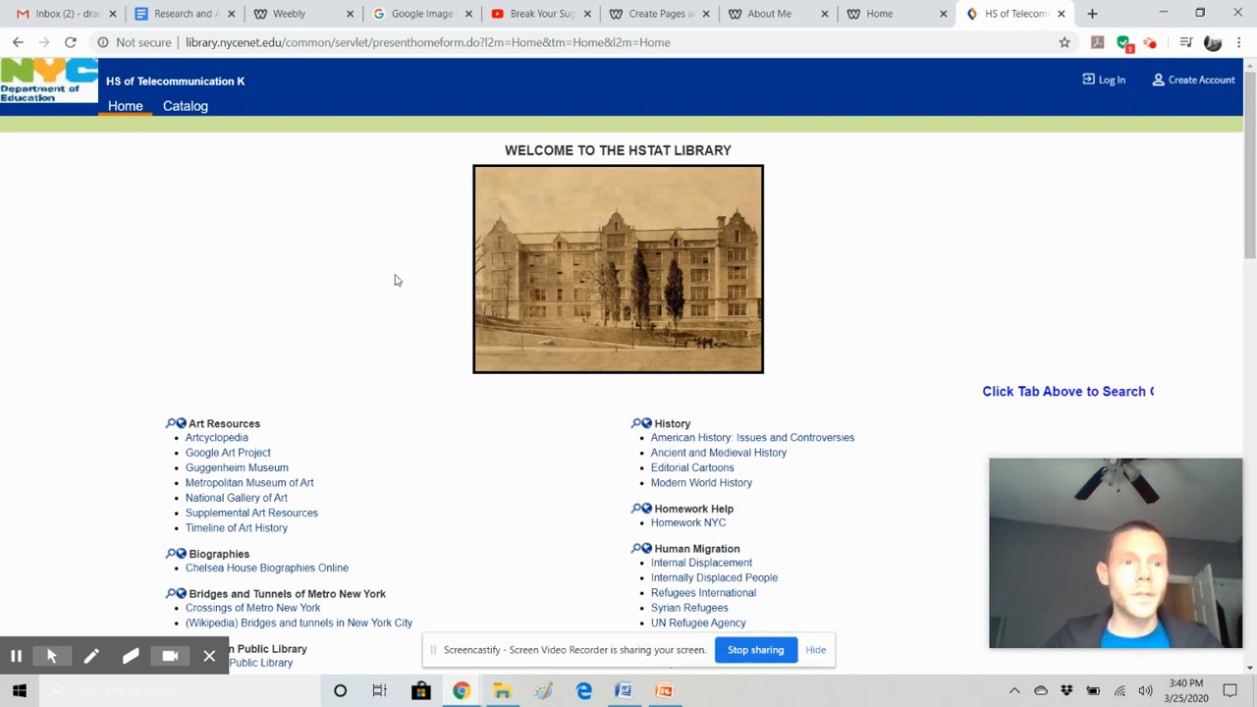
# Open the library's APA Citation guide, show the unpublished interview/letter/email examples, and highlight the in-text personal communication format.
pyautogui.scroll(-1, 395, 281)
pyautogui.scroll(-3, 395, 281)
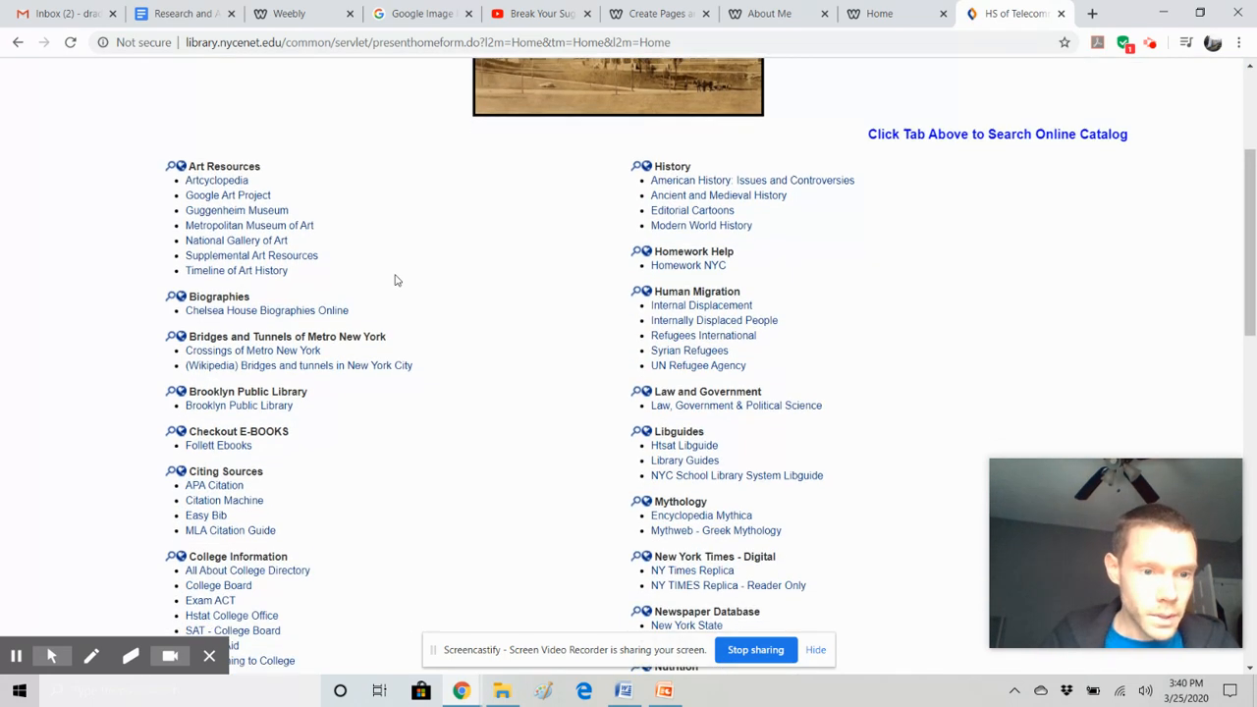
pyautogui.click(220, 416)
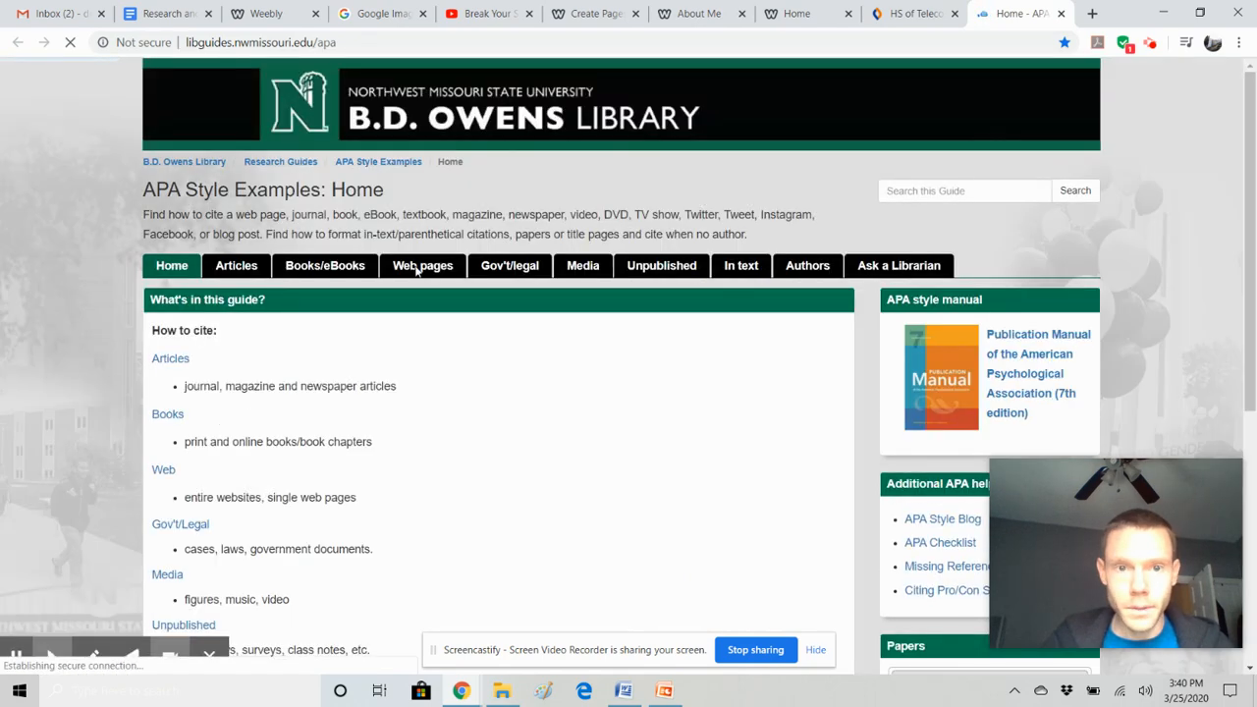
pyautogui.click(655, 267)
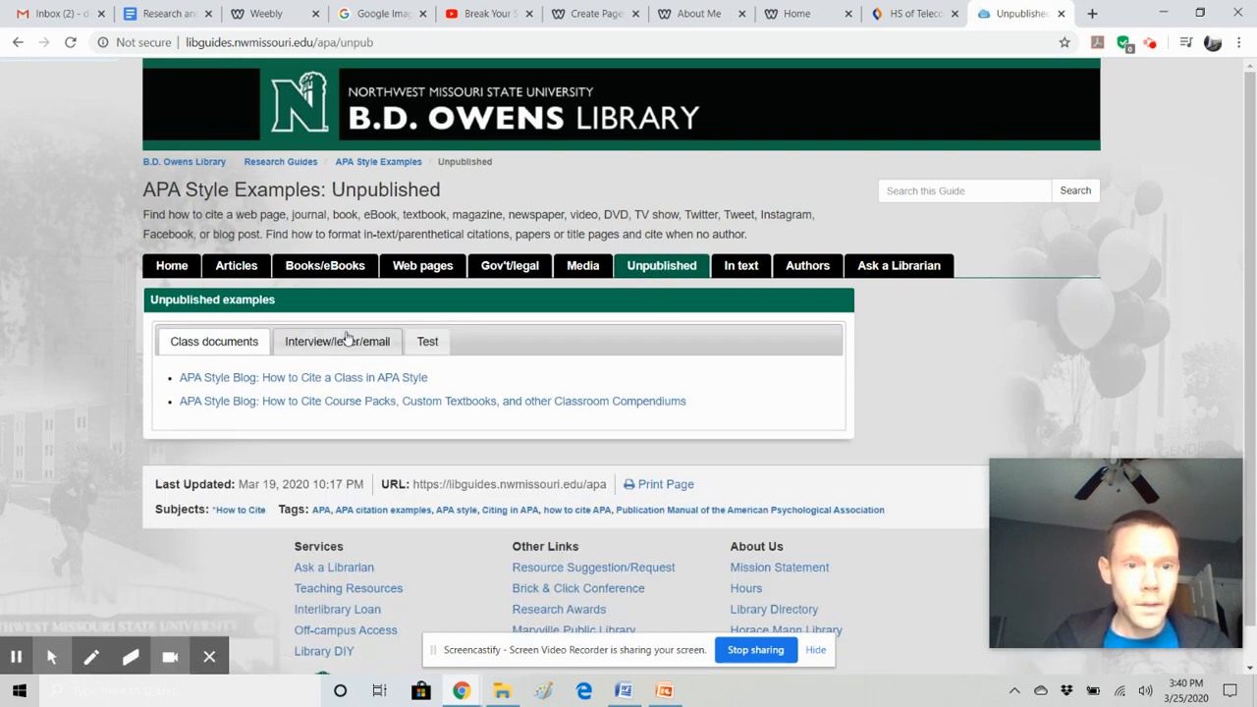
pyautogui.click(345, 338)
pyautogui.scroll(-3, 345, 338)
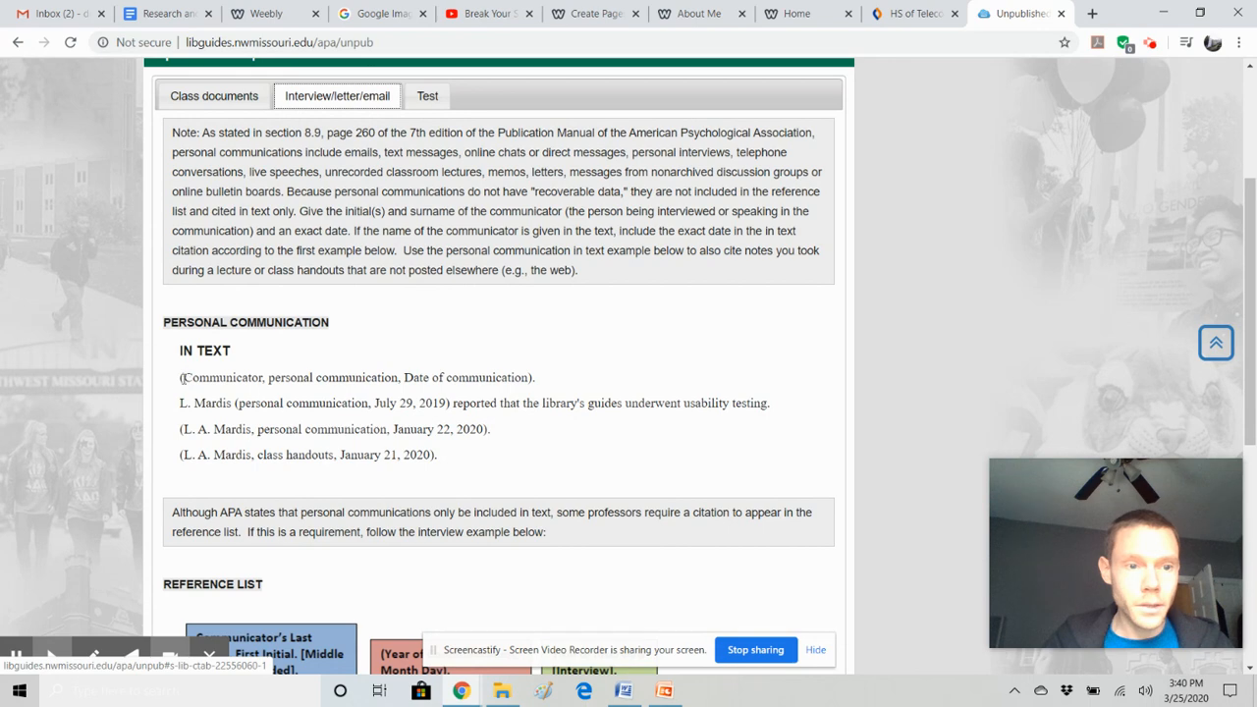
pyautogui.moveTo(182, 379); pyautogui.dragTo(548, 384)
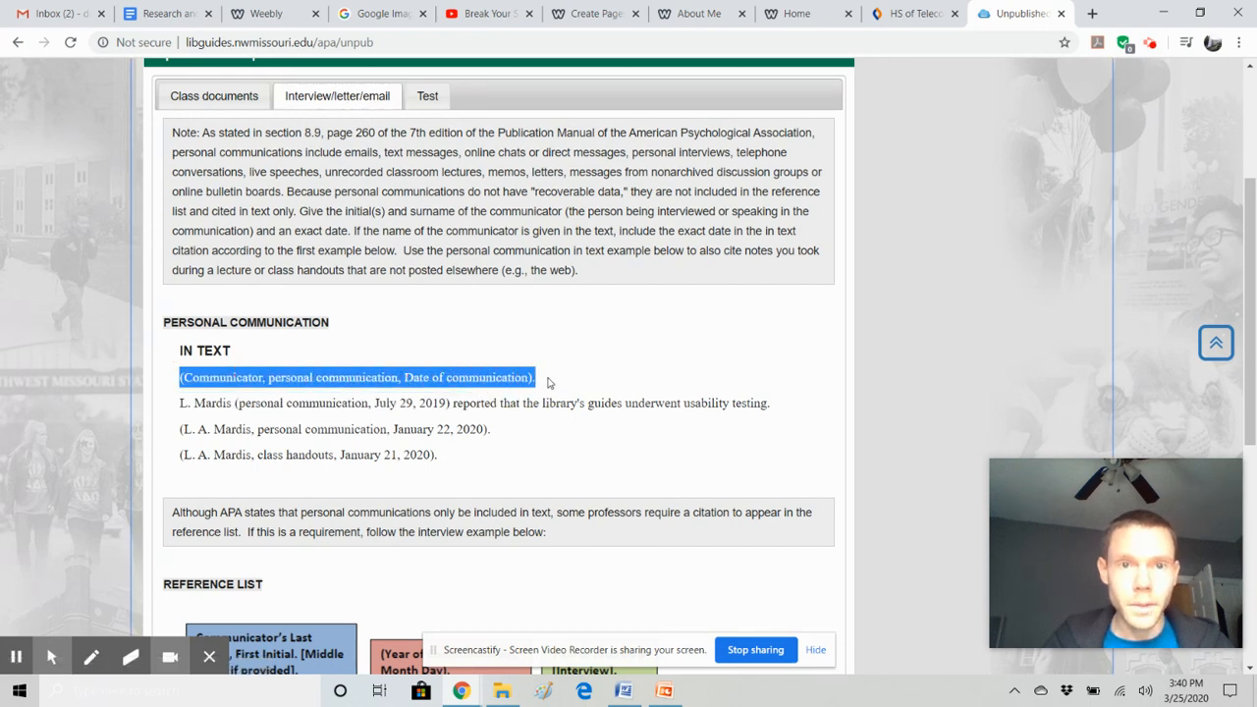
# Return to the Weebly editor and review the "What I Am Trying To Do" column and the PTA meeting flyer.
pyautogui.click(601, 13)
pyautogui.click(275, 13)
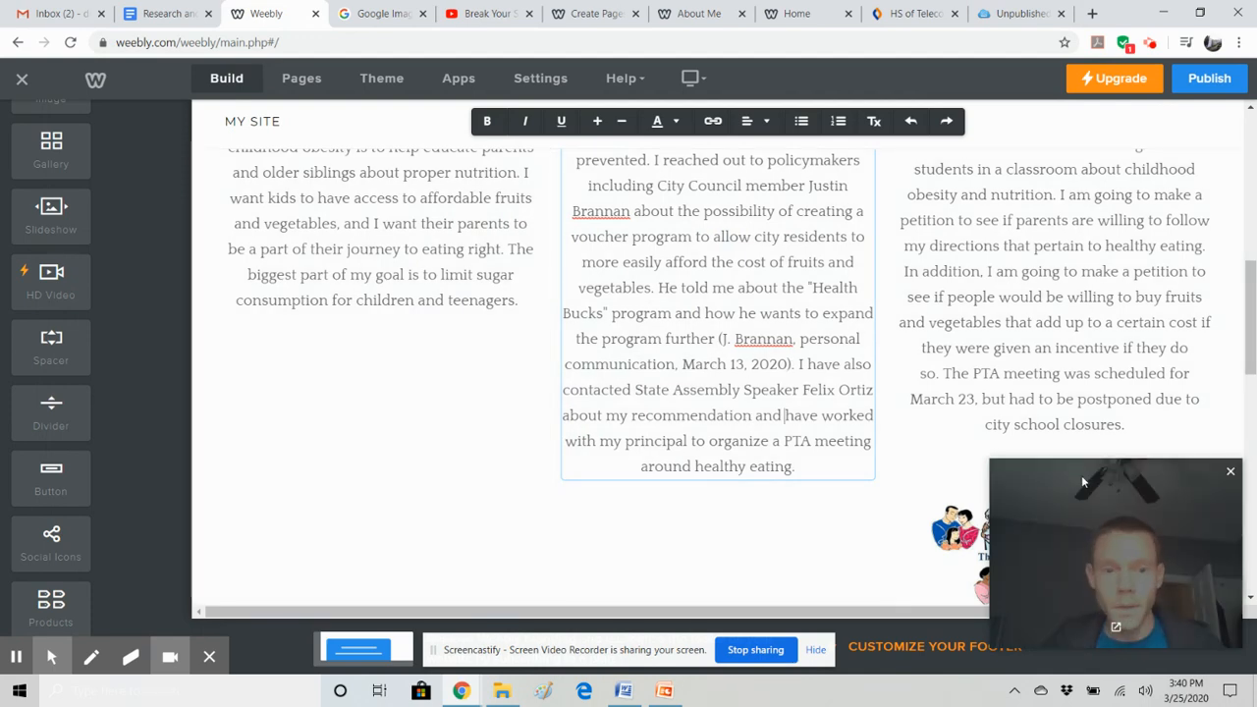
pyautogui.moveTo(1083, 481); pyautogui.dragTo(205, 455)
pyautogui.scroll(3, 1100, 393)
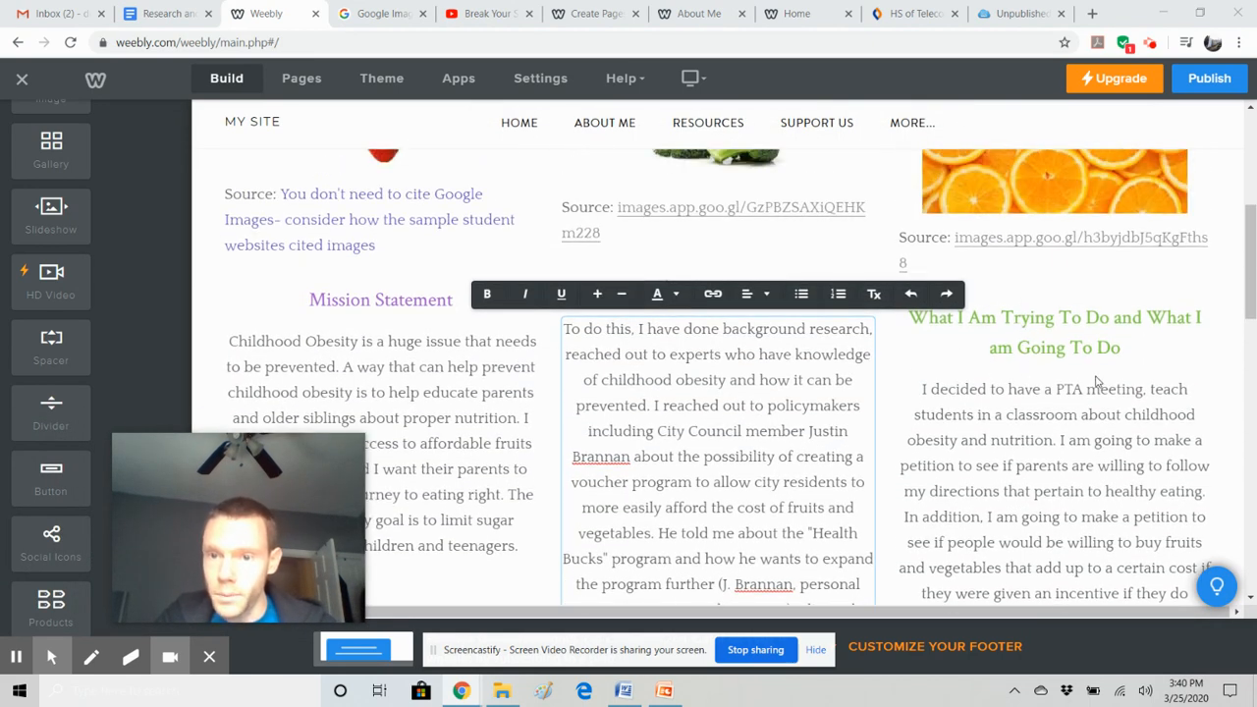
pyautogui.scroll(-3, 1097, 381)
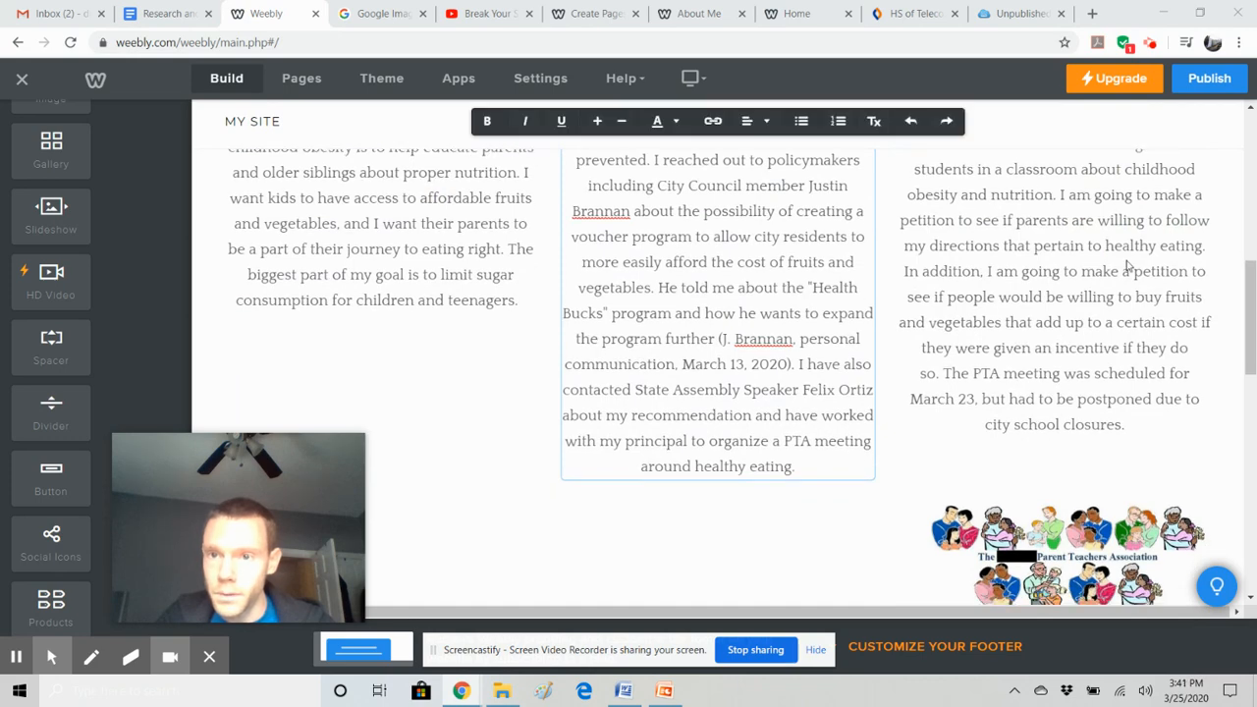
pyautogui.scroll(-4, 1074, 359)
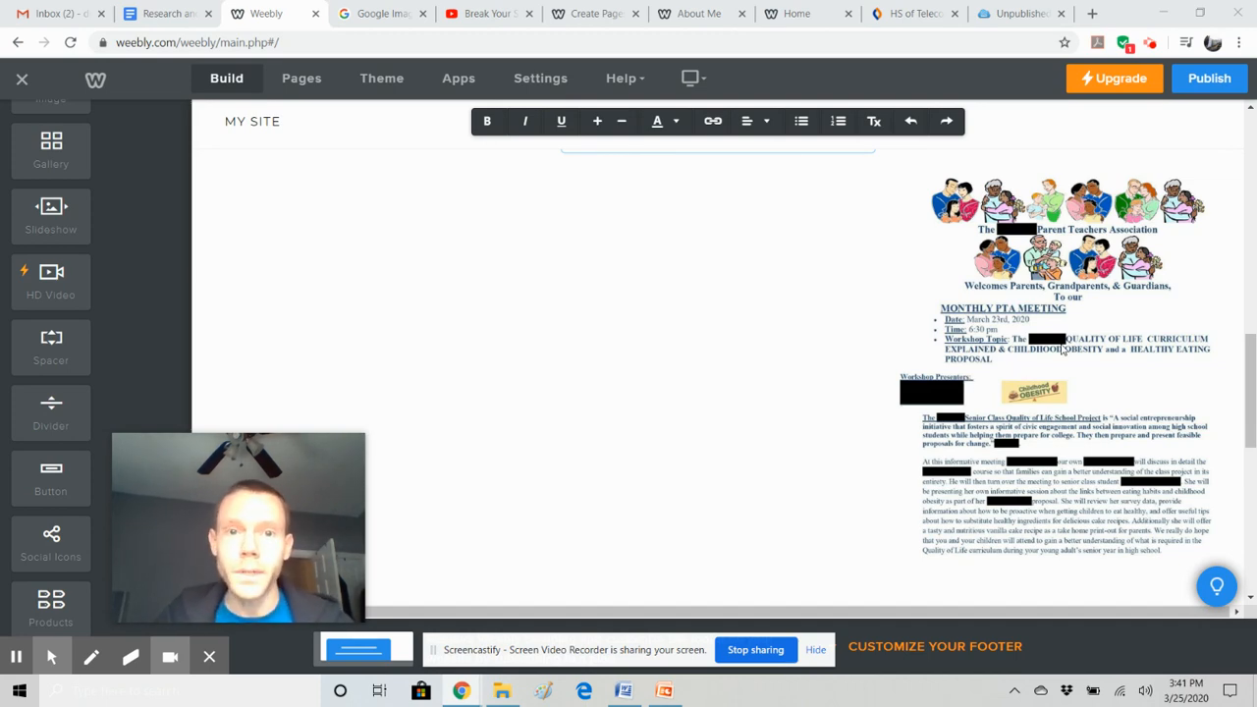
pyautogui.scroll(5, 1063, 349)
pyautogui.scroll(5, 1062, 347)
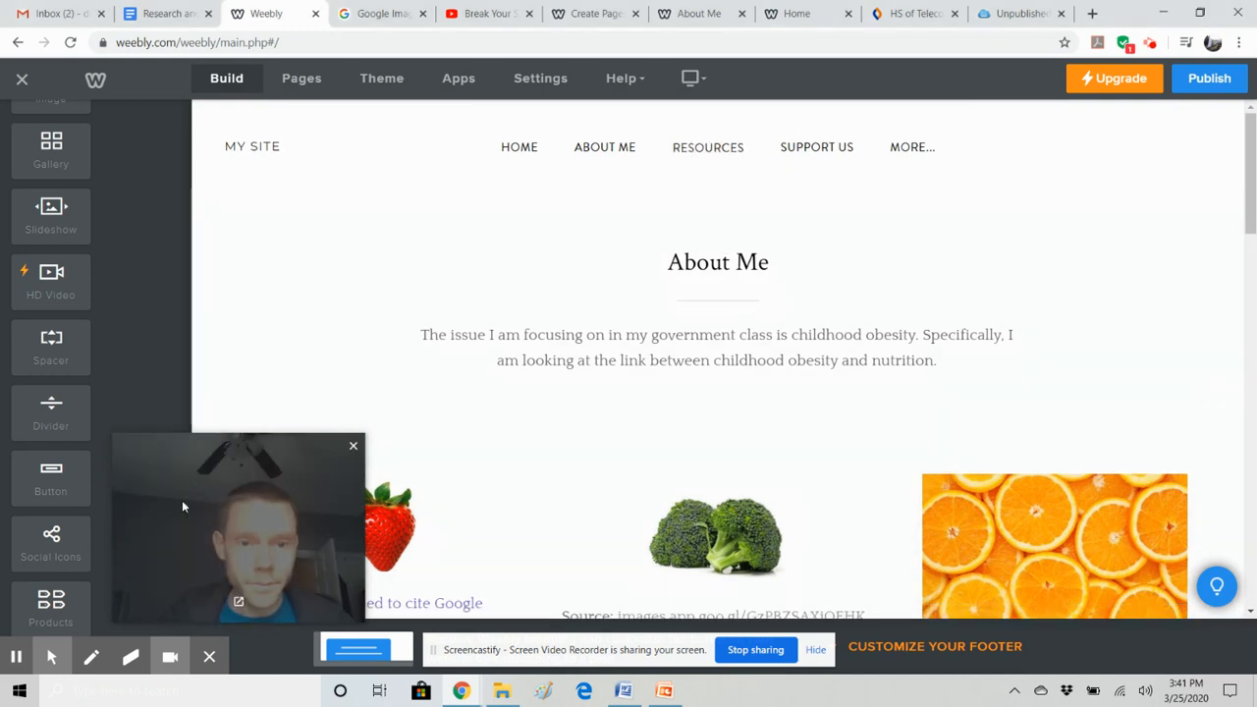
# Open the Resources page and review its useful information, statistics, videos and childhood obesity links.
pyautogui.moveTo(182, 500); pyautogui.dragTo(1071, 321)
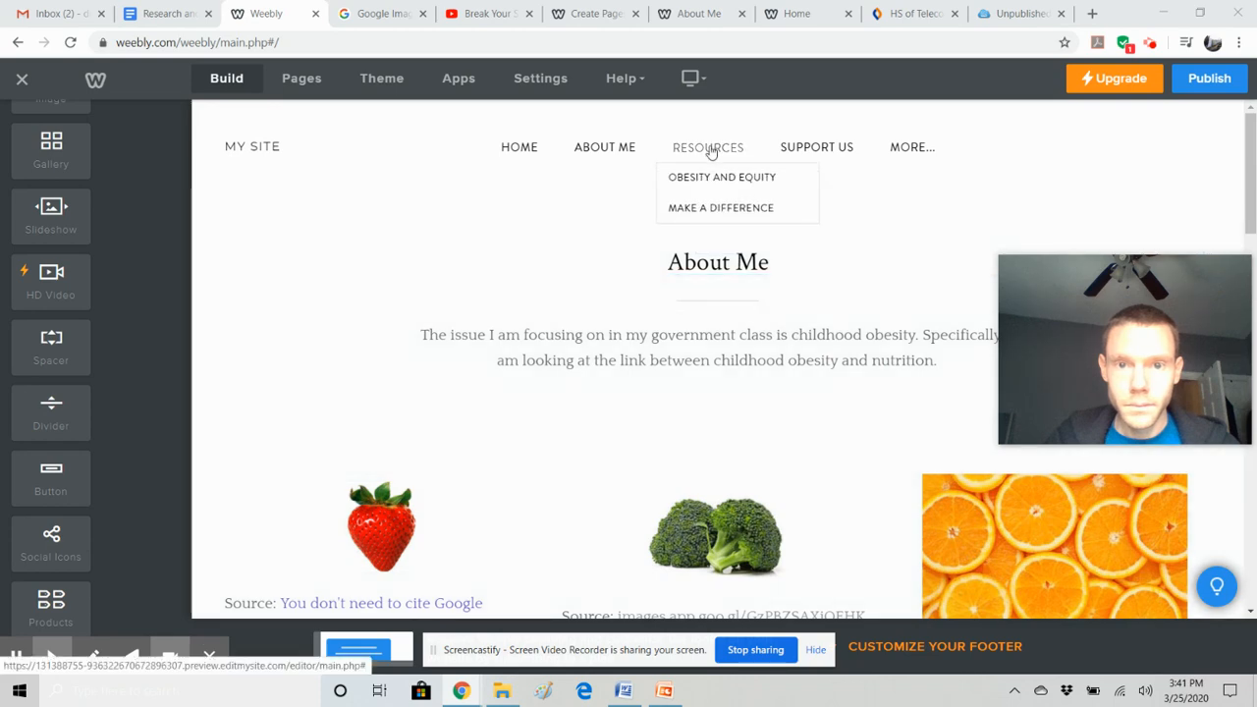
pyautogui.click(711, 149)
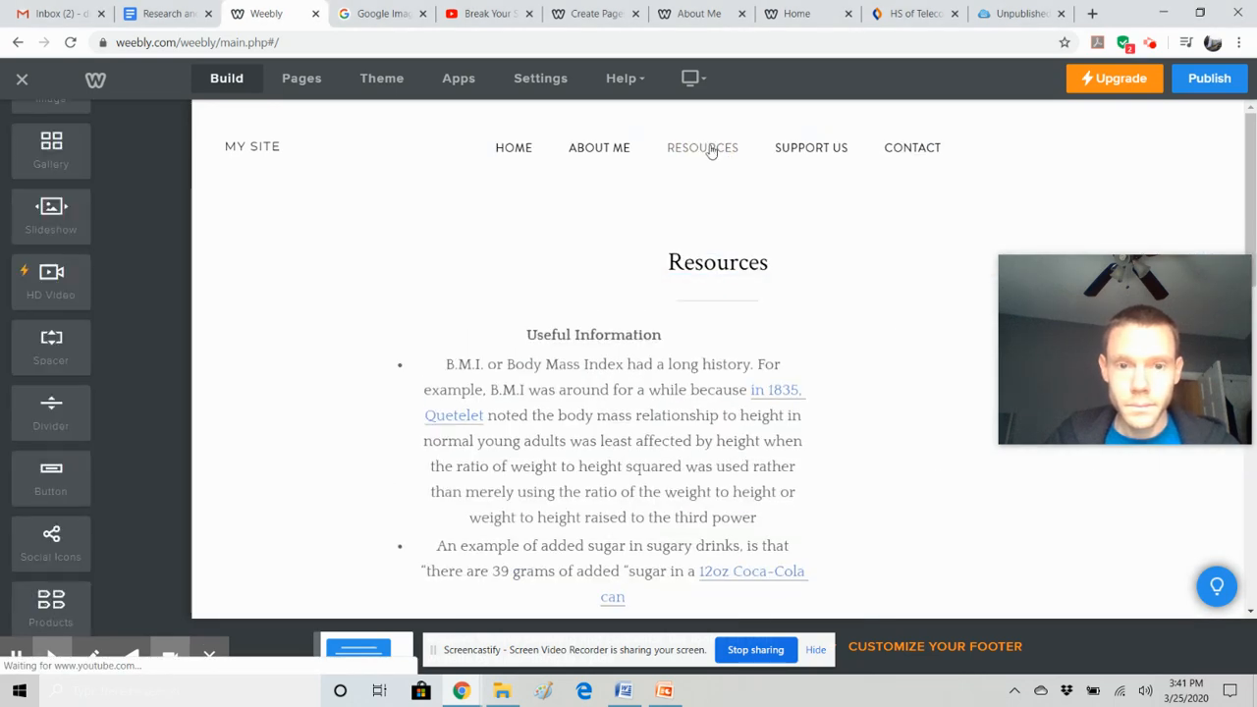
pyautogui.moveTo(1131, 275); pyautogui.dragTo(1125, 143)
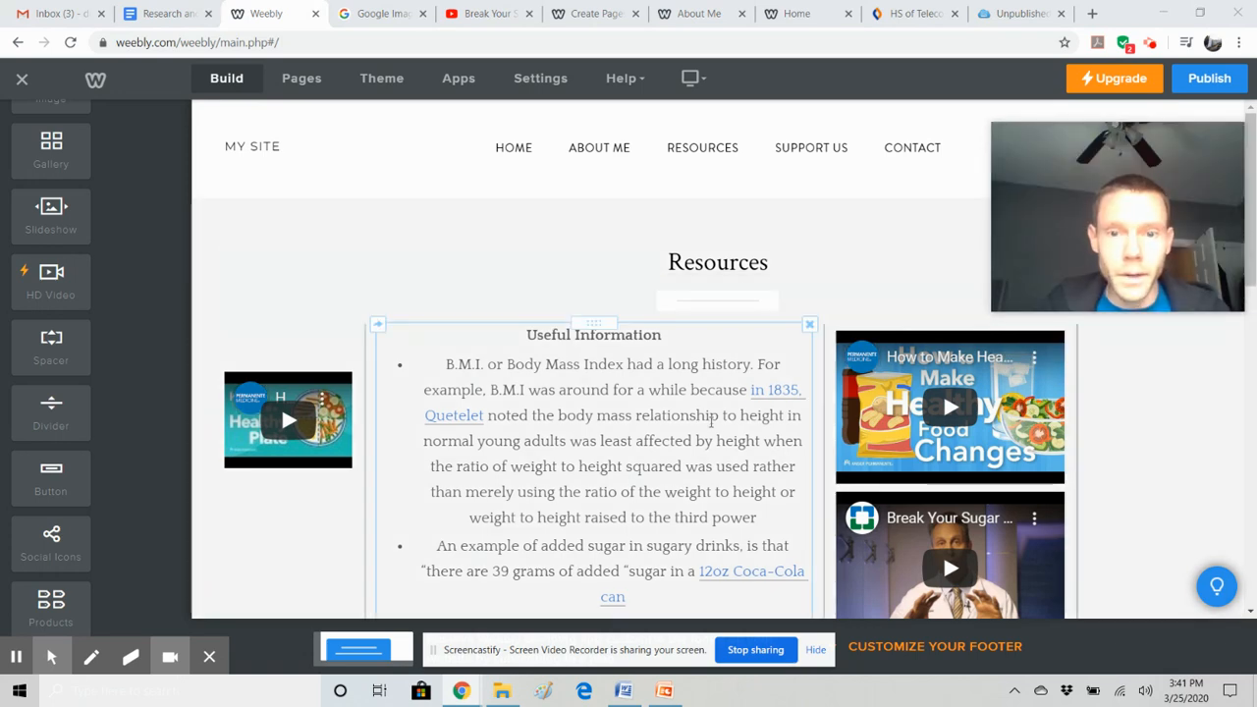
pyautogui.scroll(-2, 706, 422)
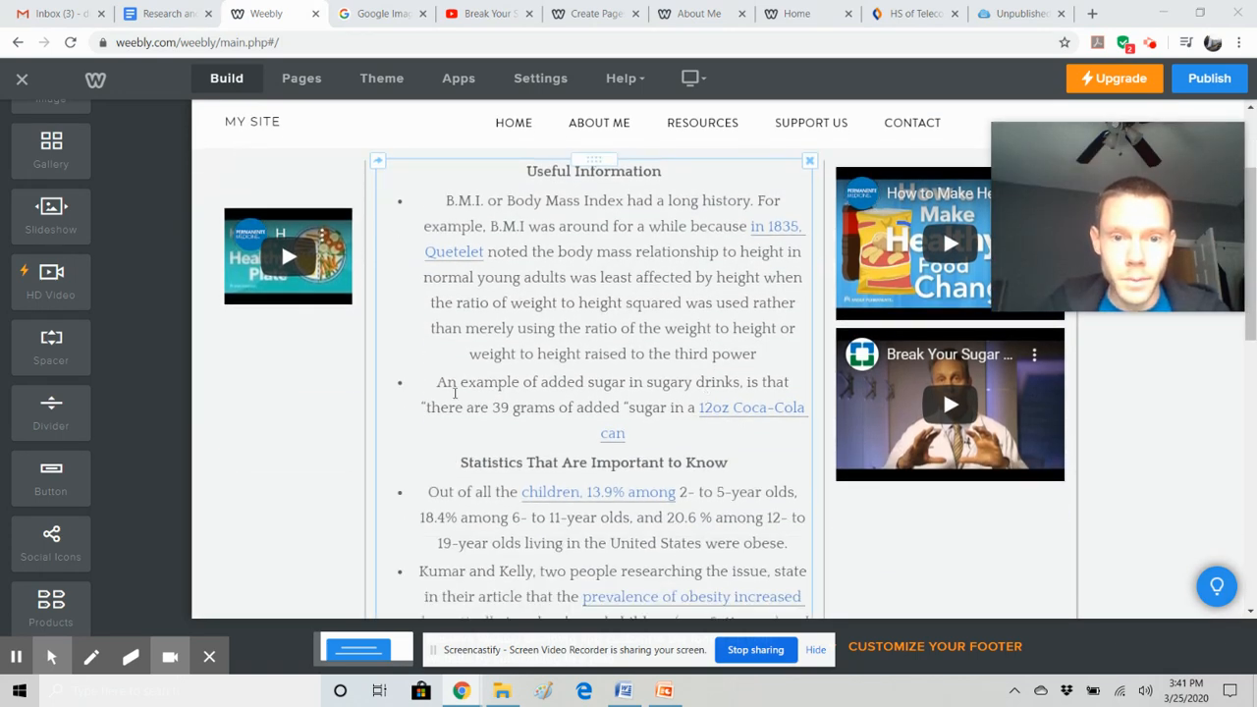
pyautogui.scroll(-8, 595, 412)
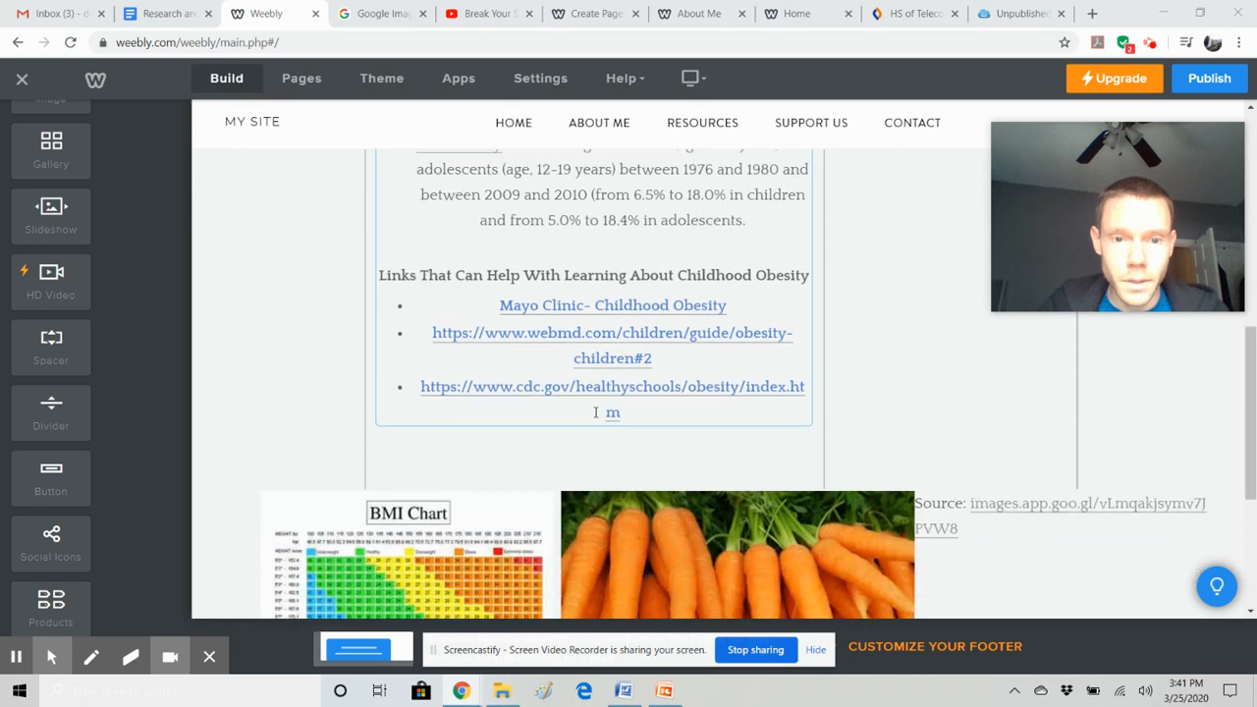
# Select the image link in the source citation below the BMI Chart.
pyautogui.scroll(-2, 595, 412)
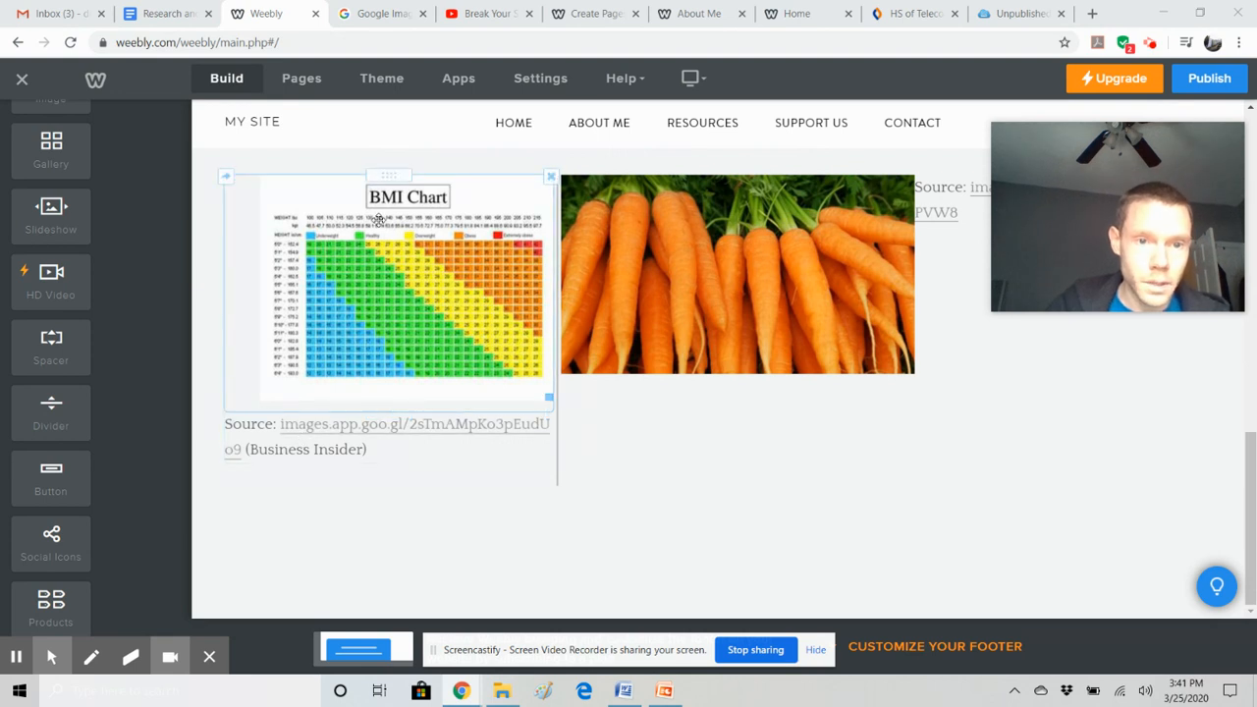
pyautogui.click(244, 450)
pyautogui.moveTo(282, 425); pyautogui.dragTo(281, 424)
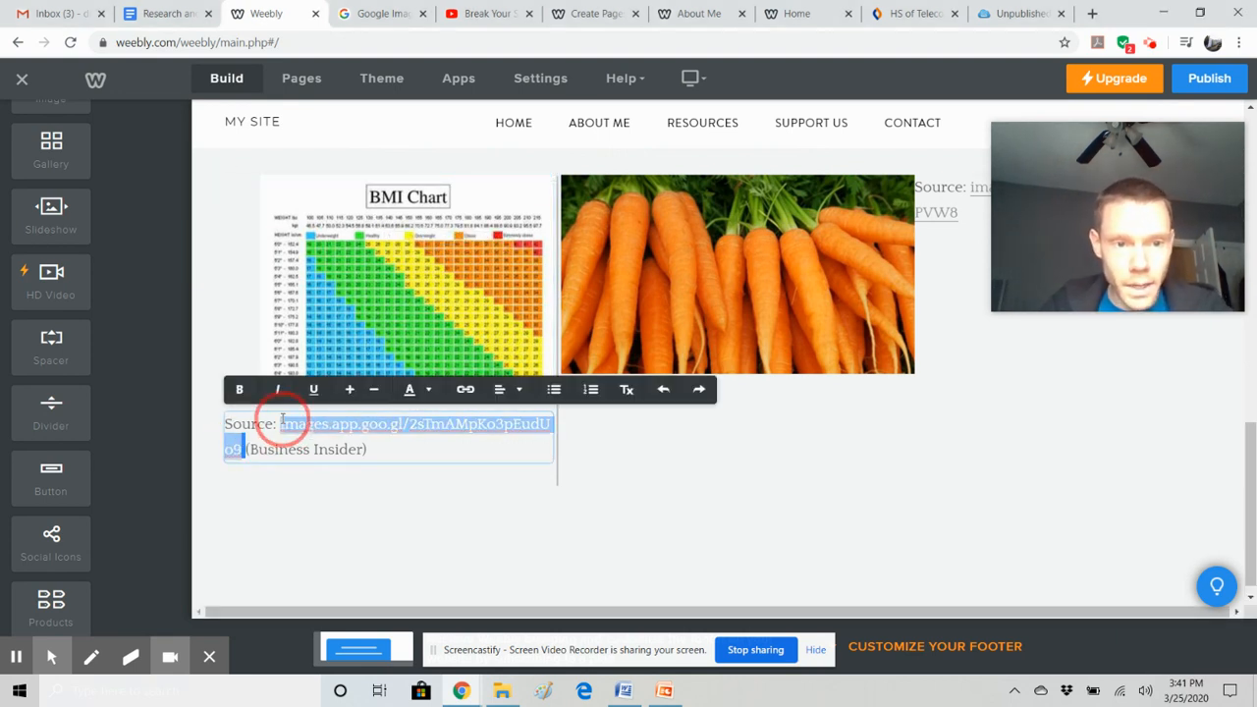
# Delete the selected image link from the BMI Chart source citation and remove the parentheses around Business Insider.
pyautogui.press('BackSpace')
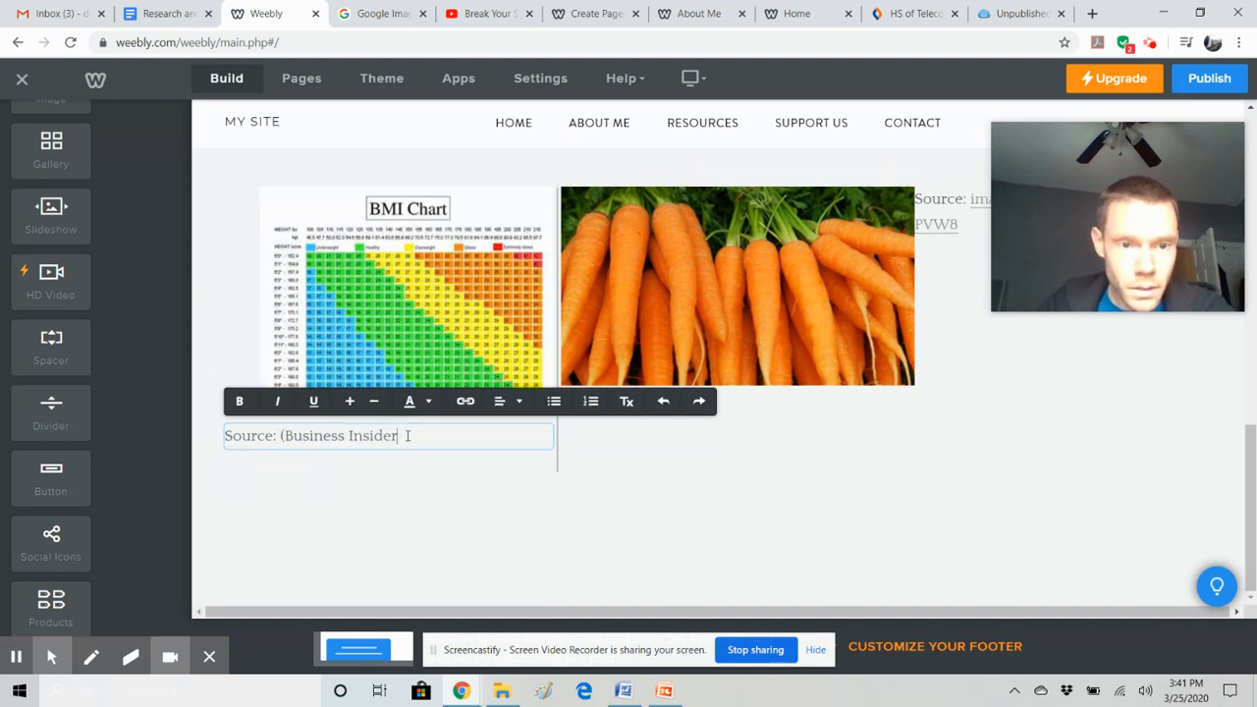
pyautogui.press('BackSpace')
pyautogui.click(825, 511)
# Expand the full element list and place a YouTube element beside the Useful Information text on the Resources page.
pyautogui.scroll(10, 867, 390)
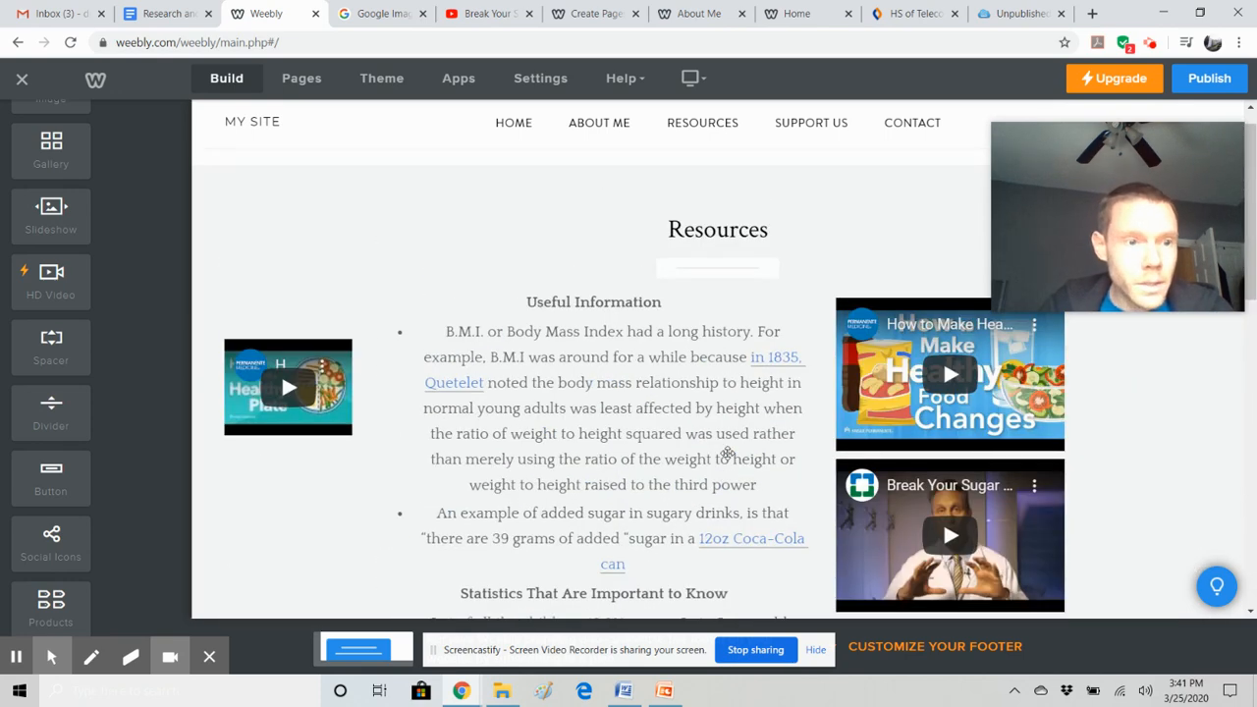
pyautogui.scroll(-2, 727, 452)
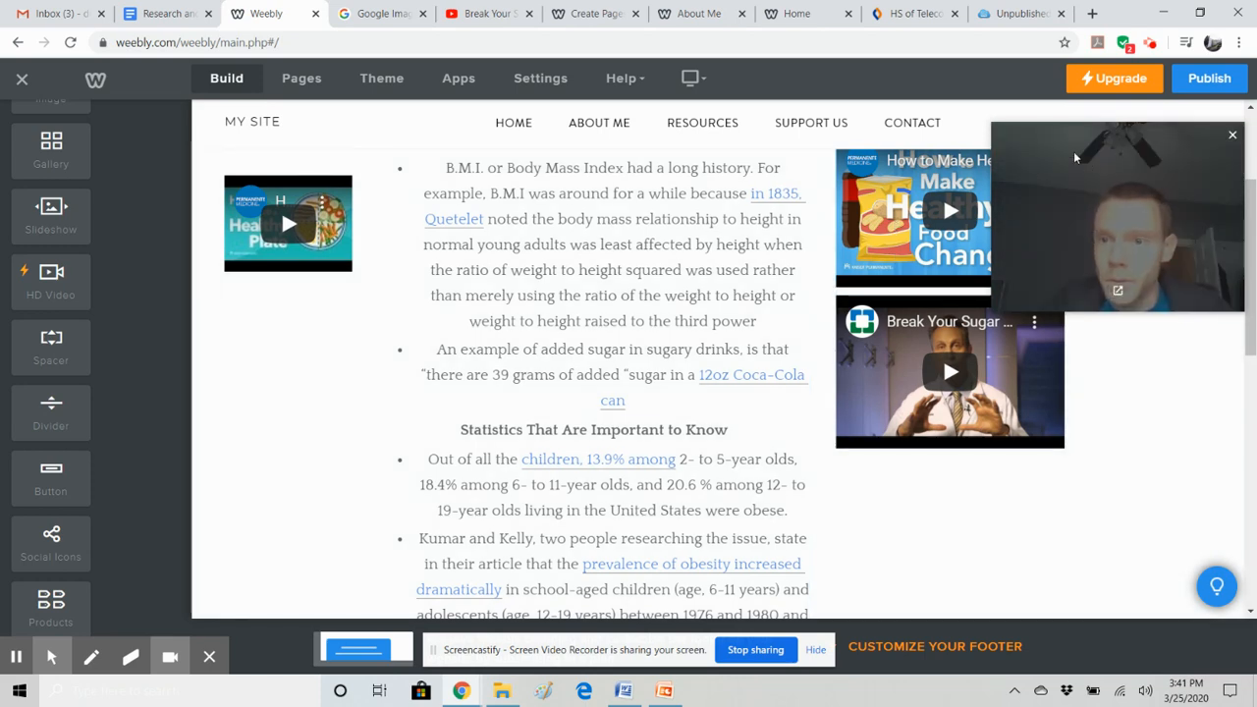
pyautogui.moveTo(1028, 177); pyautogui.dragTo(1025, 478)
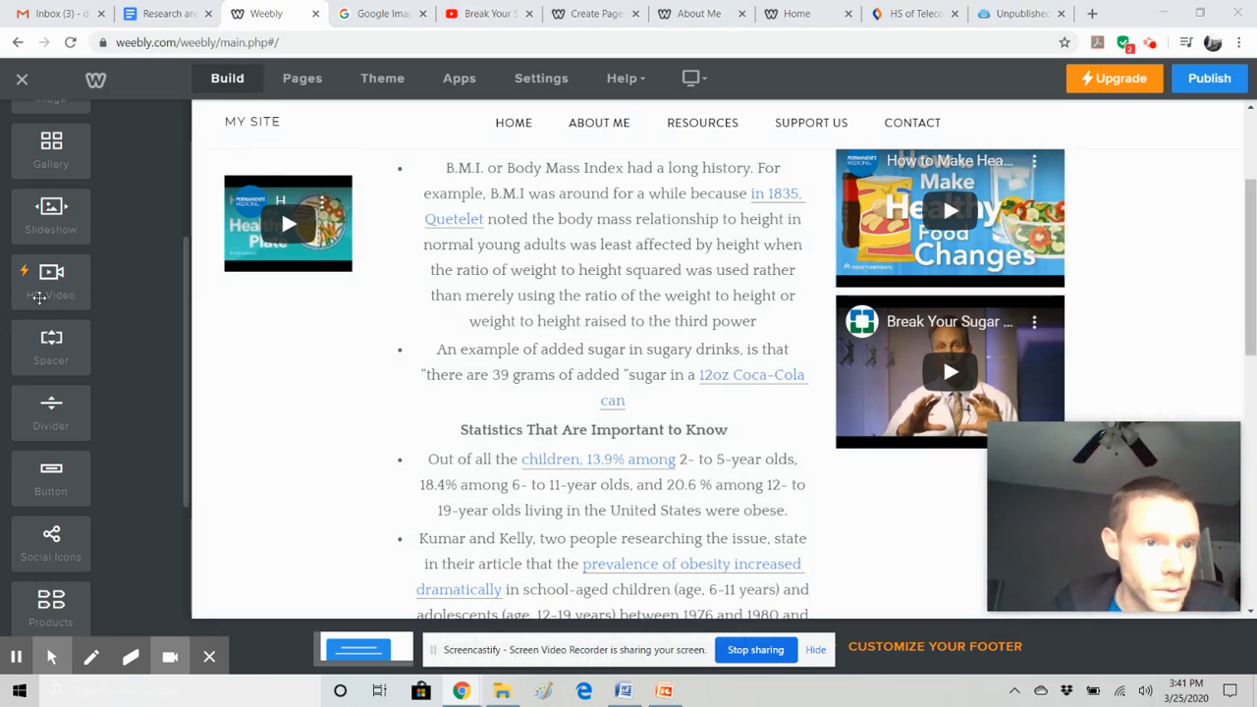
pyautogui.scroll(-3, 40, 299)
pyautogui.scroll(-2, 89, 393)
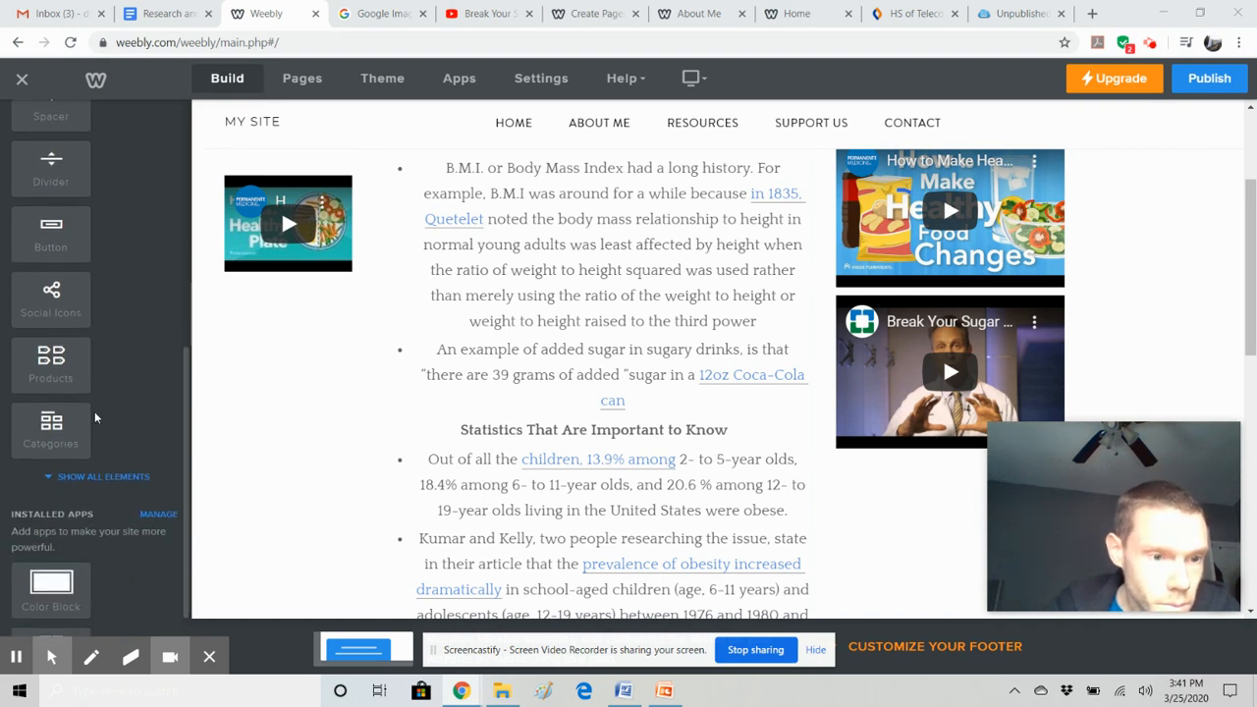
pyautogui.click(112, 478)
pyautogui.scroll(-2, 61, 442)
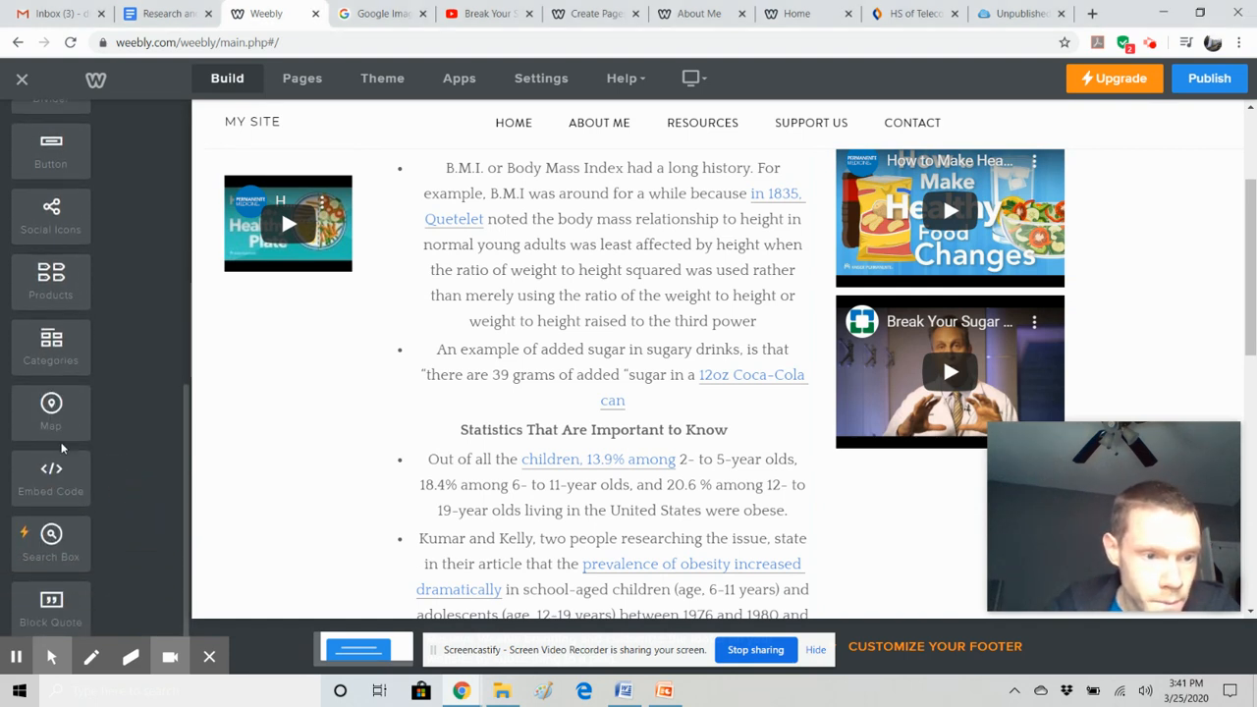
pyautogui.scroll(-2, 51, 327)
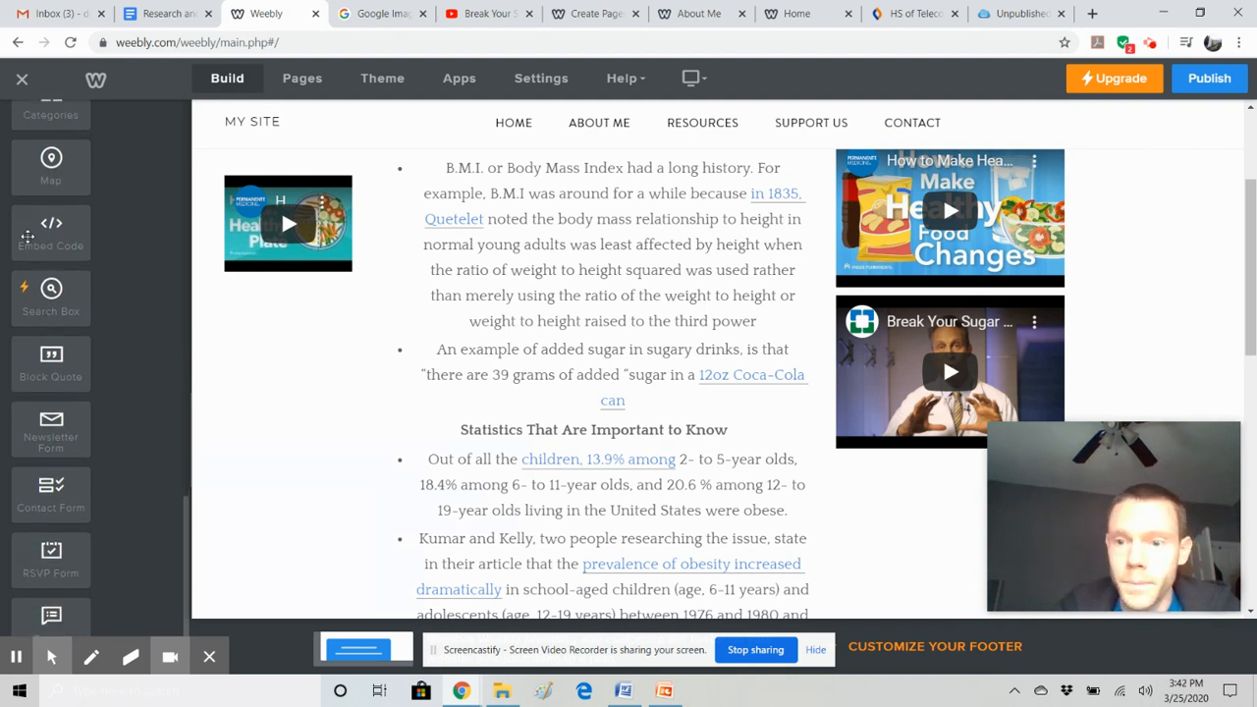
pyautogui.scroll(-3, 51, 314)
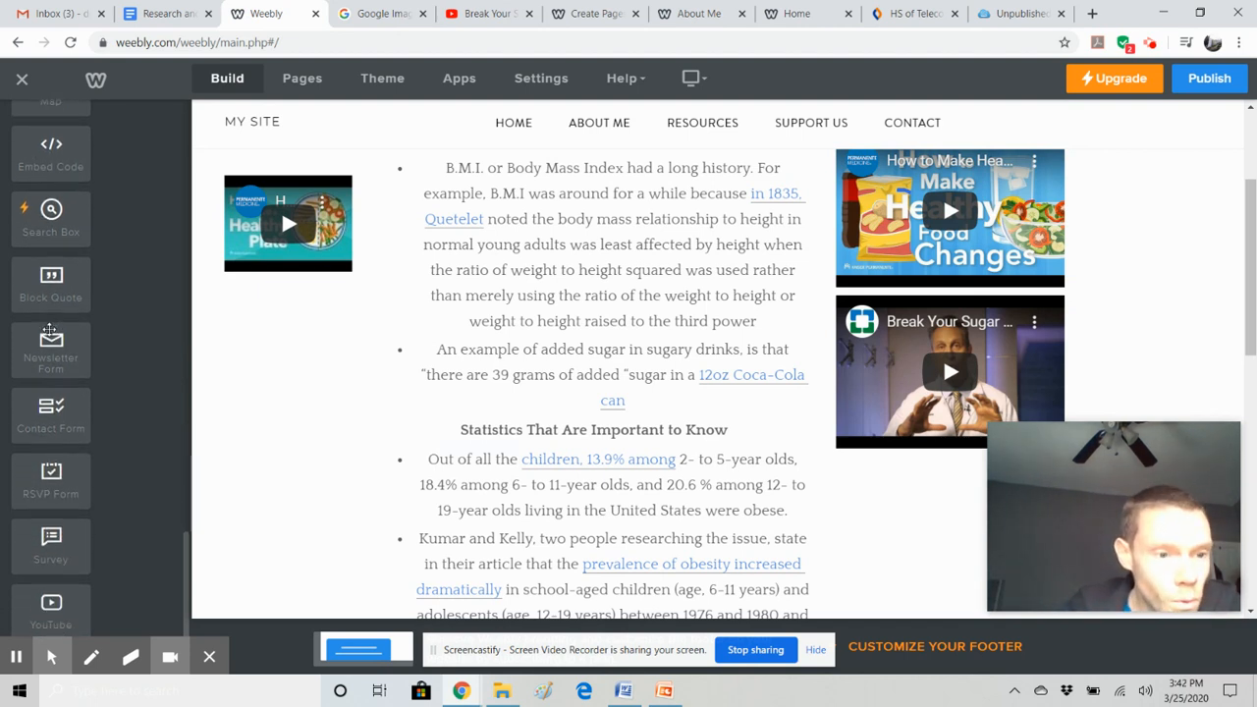
pyautogui.moveTo(51, 442); pyautogui.dragTo(296, 347)
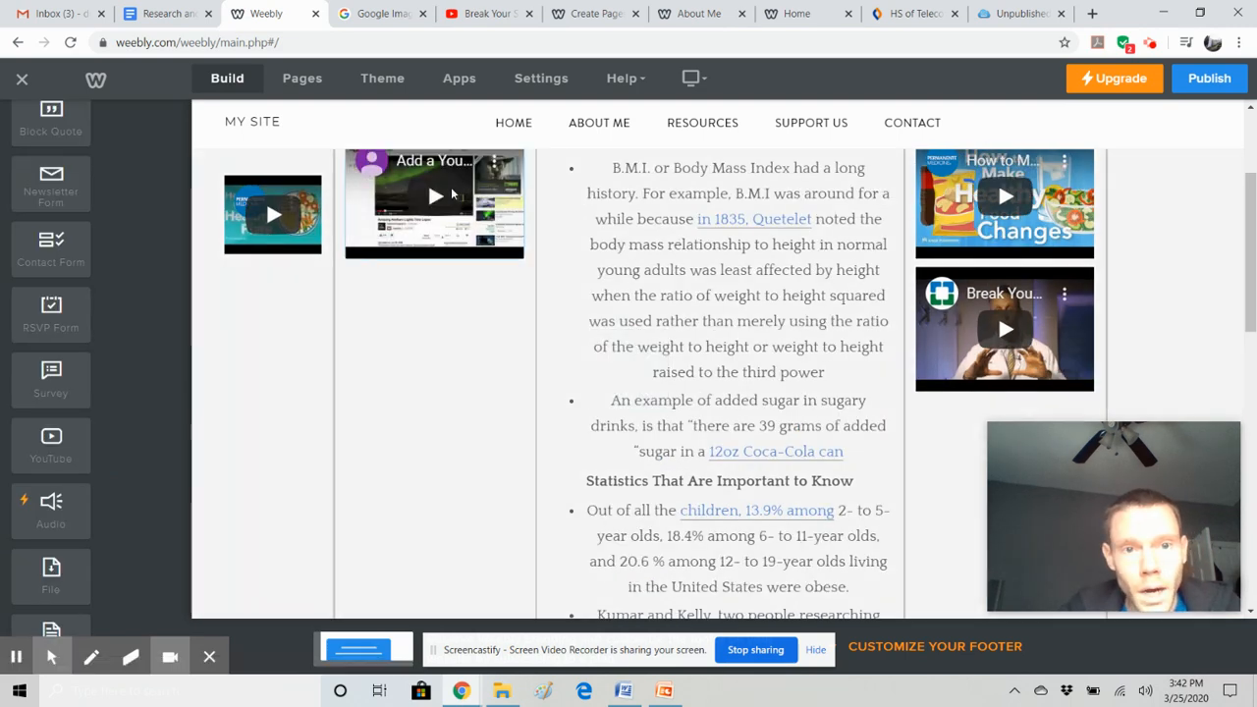
# Open the new YouTube element's video URL setting, then delete the element from the Resources page.
pyautogui.scroll(1, 442, 255)
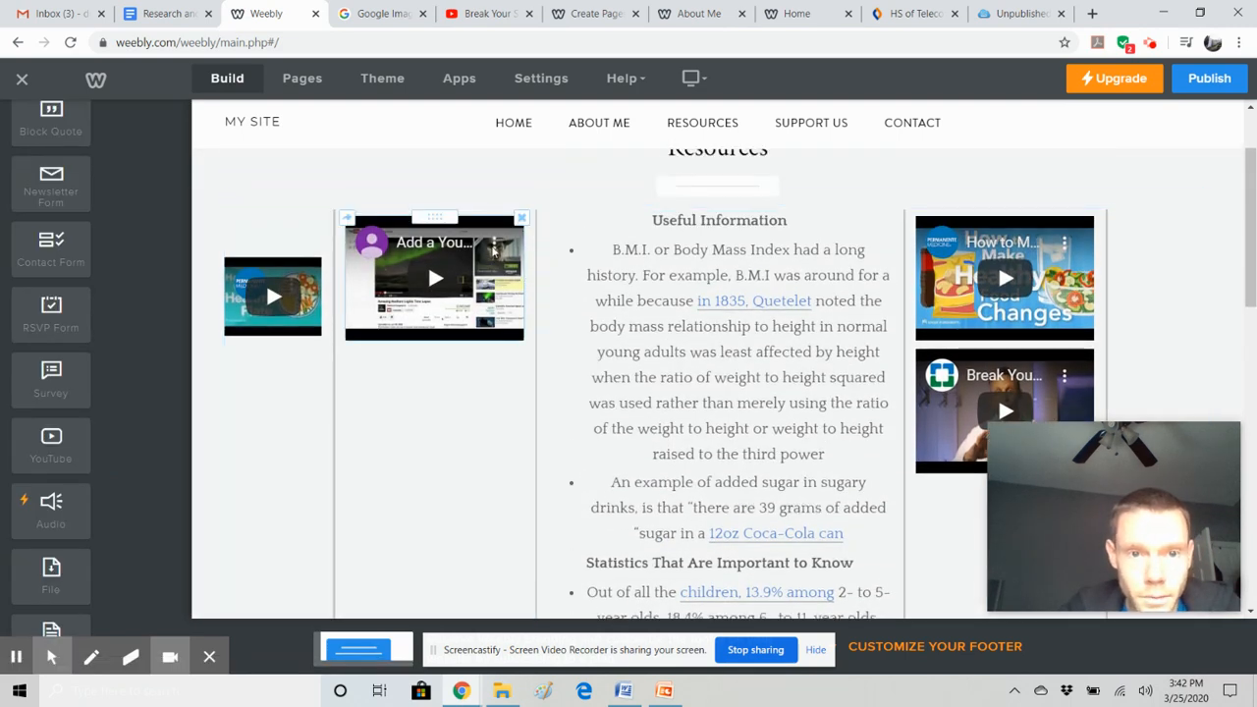
pyautogui.click(441, 247)
pyautogui.click(387, 371)
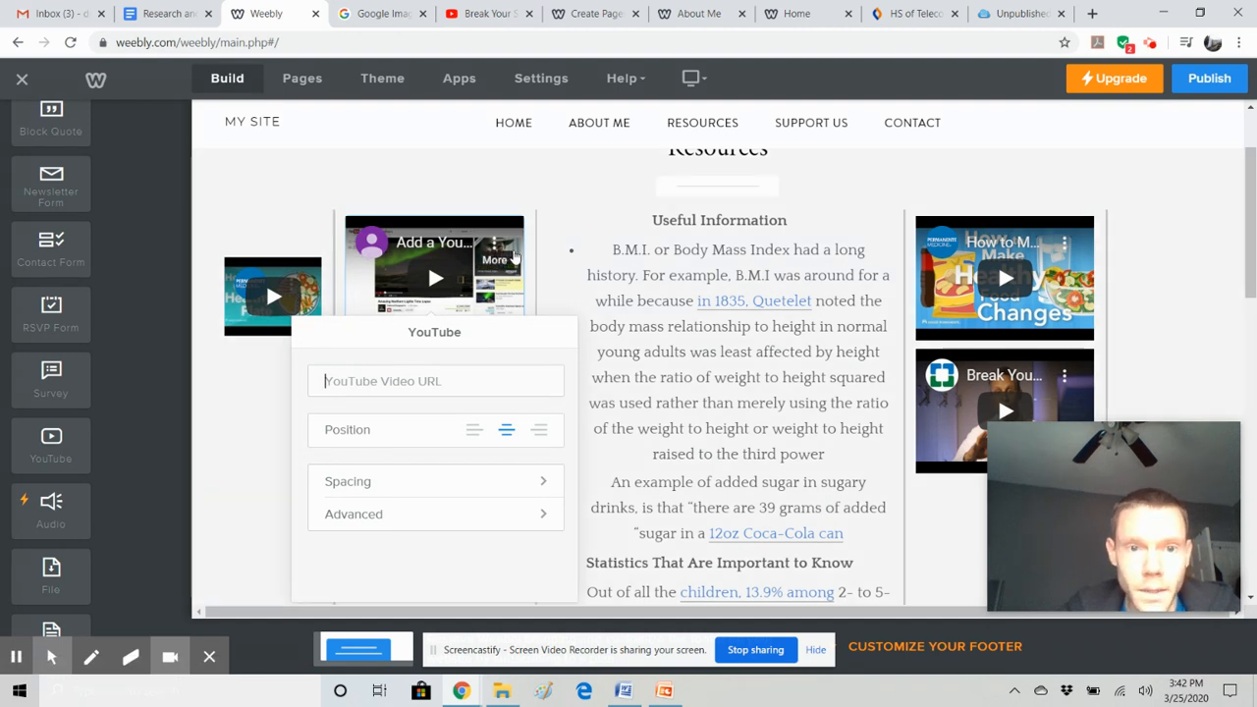
pyautogui.moveTo(501, 249)
pyautogui.click(547, 281)
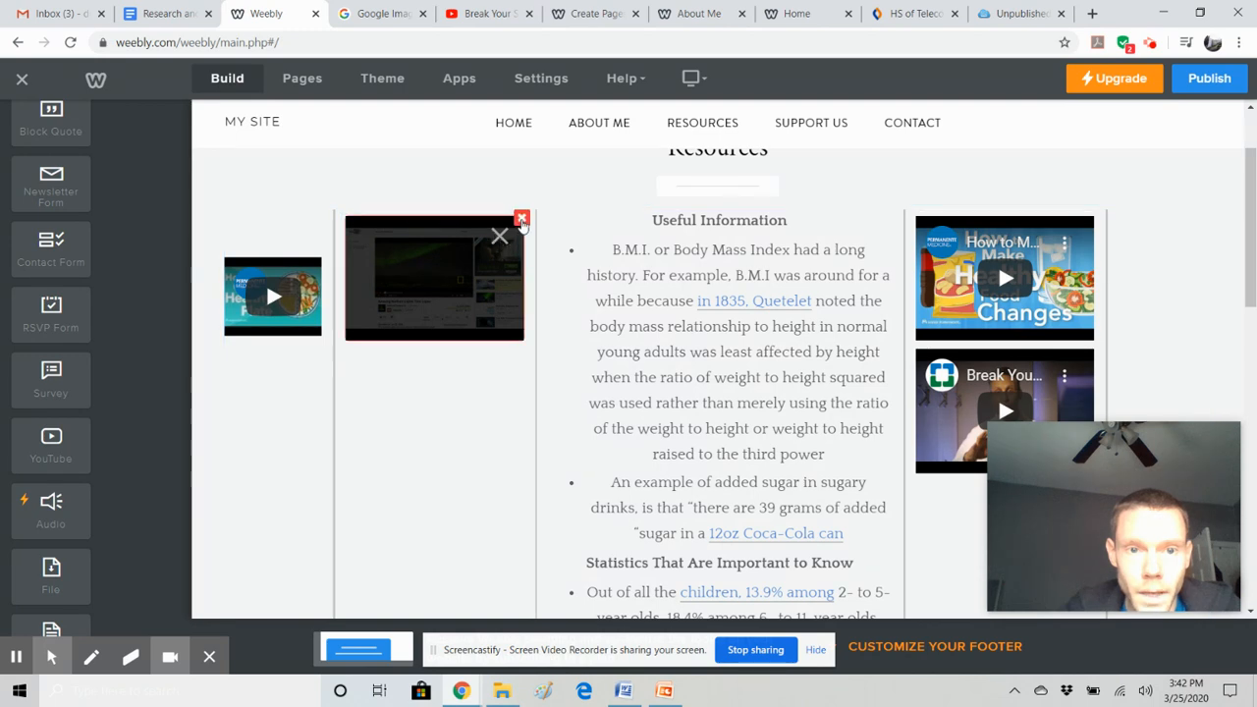
pyautogui.click(499, 239)
pyautogui.click(512, 169)
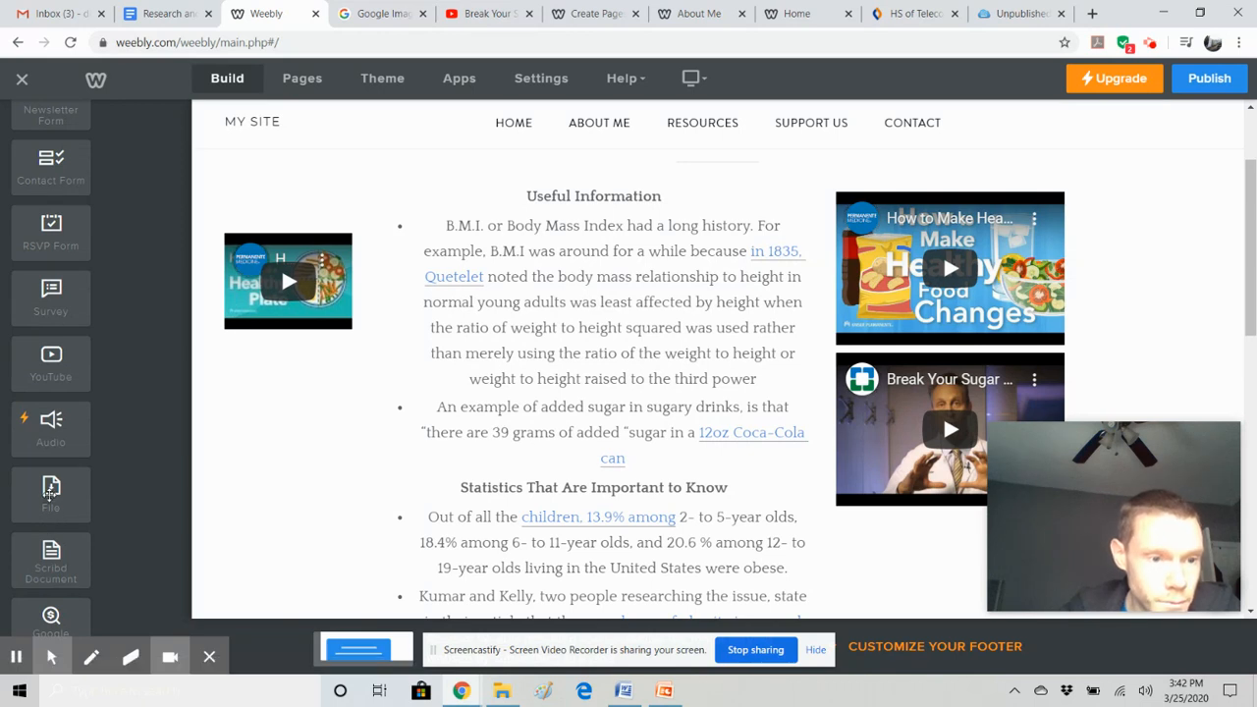
# Look through the remaining available page elements, such as File, Survey, Contact Form, Map, Embed Code and Block Quote.
pyautogui.scroll(1, 51, 495)
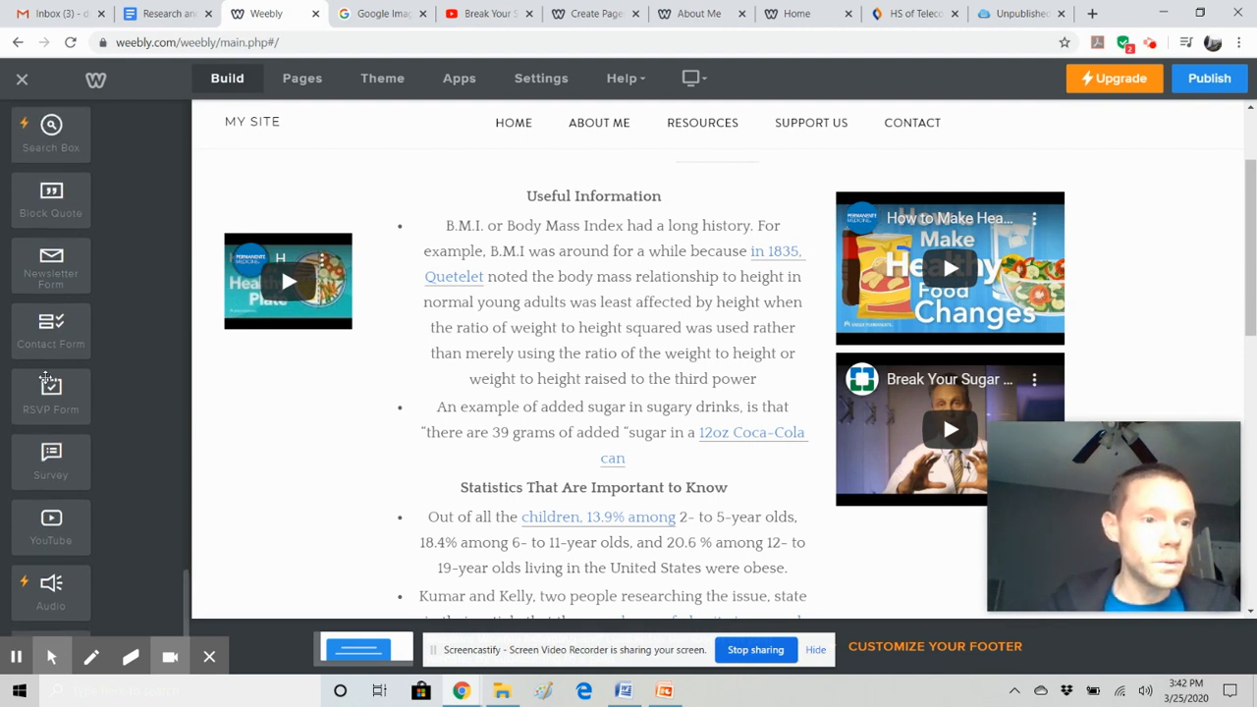
pyautogui.scroll(2, 46, 382)
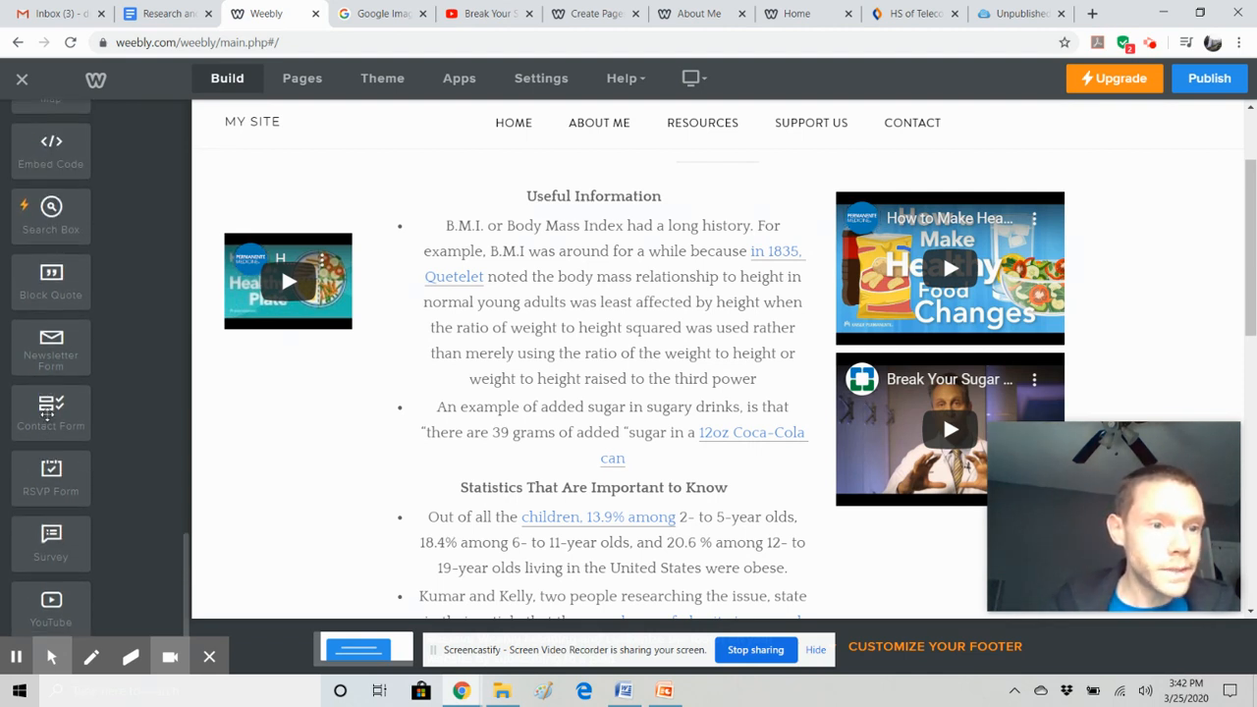
pyautogui.scroll(1, 46, 414)
pyautogui.scroll(2, 50, 376)
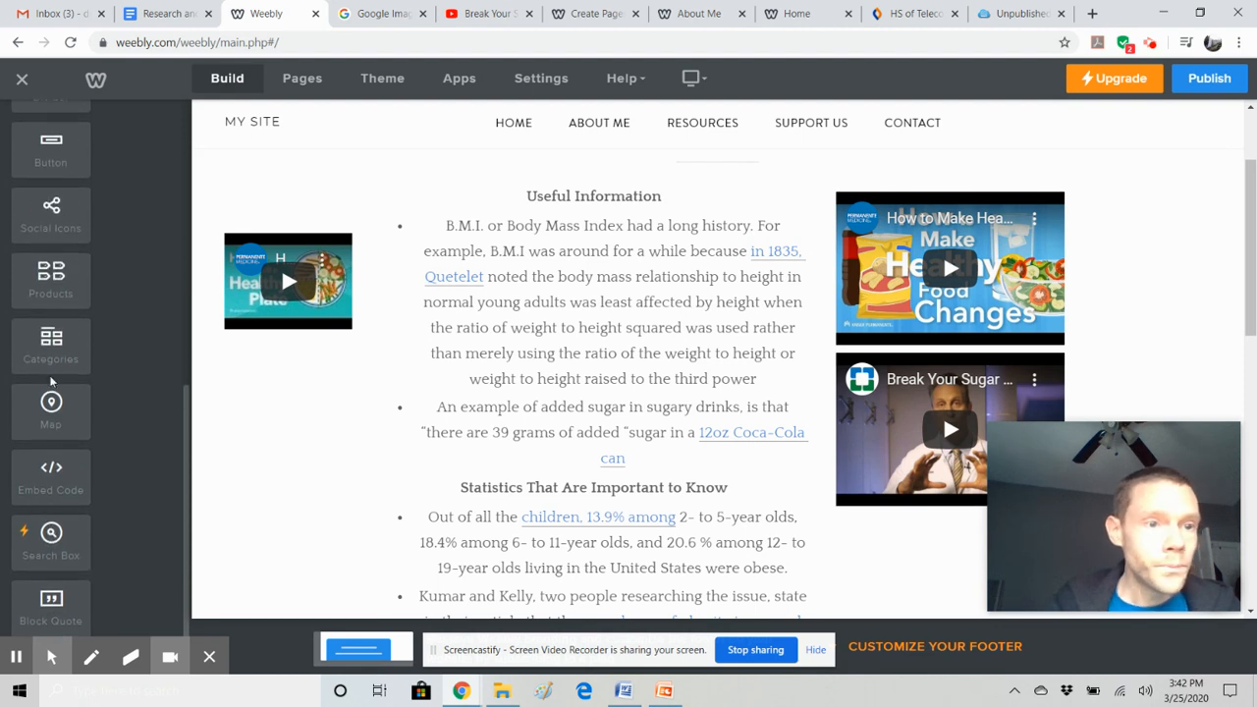
pyautogui.scroll(-6, 50, 377)
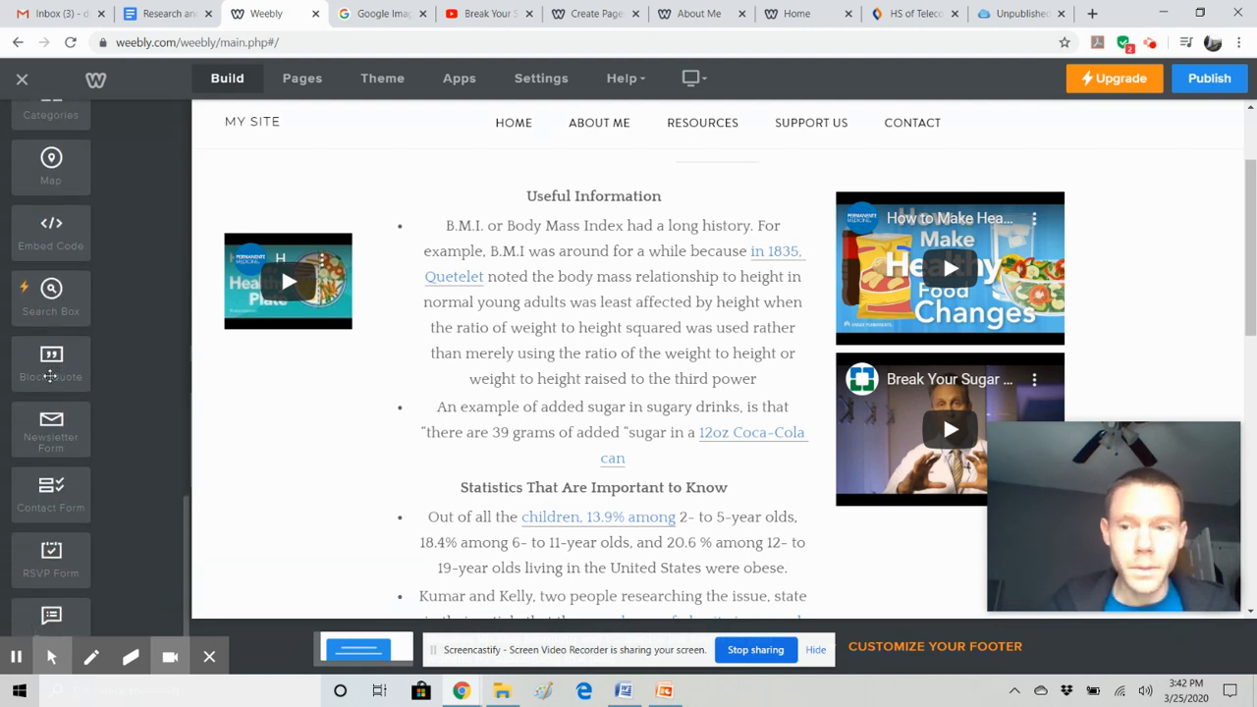
pyautogui.moveTo(51, 381); pyautogui.dragTo(606, 309)
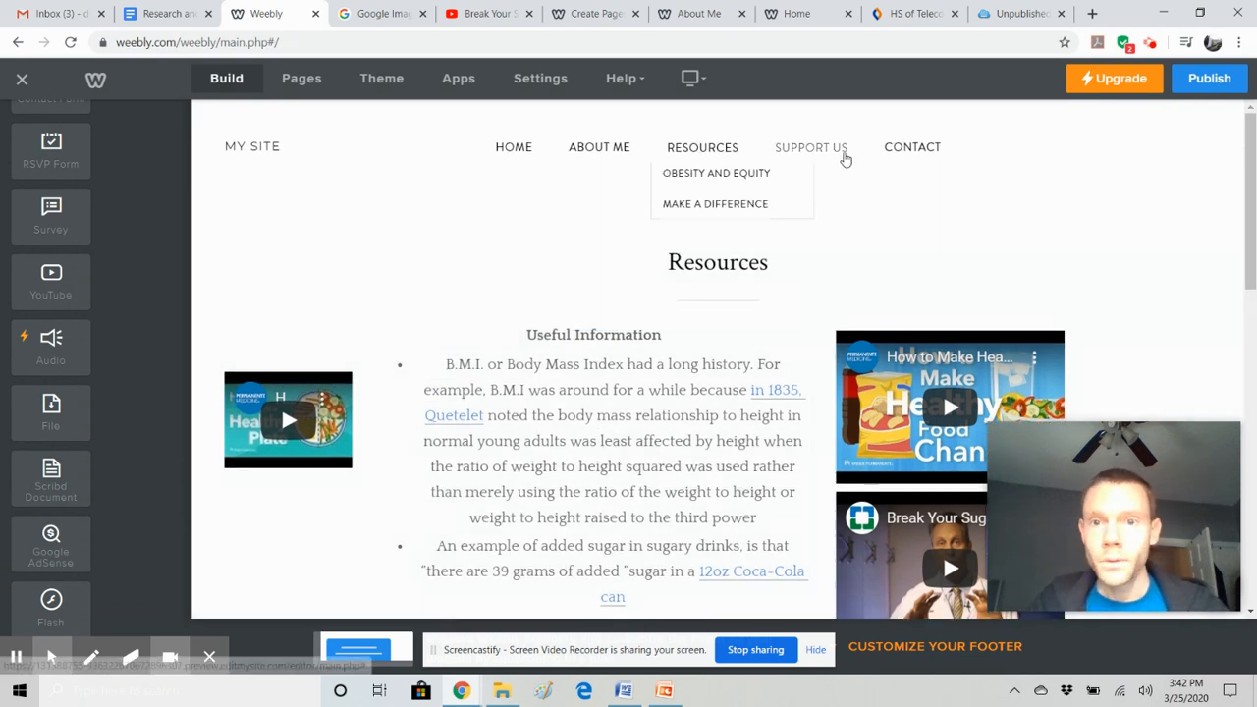
# Check the Support Us and Contact pages, then publish the website and copy its public address.
pyautogui.click(804, 155)
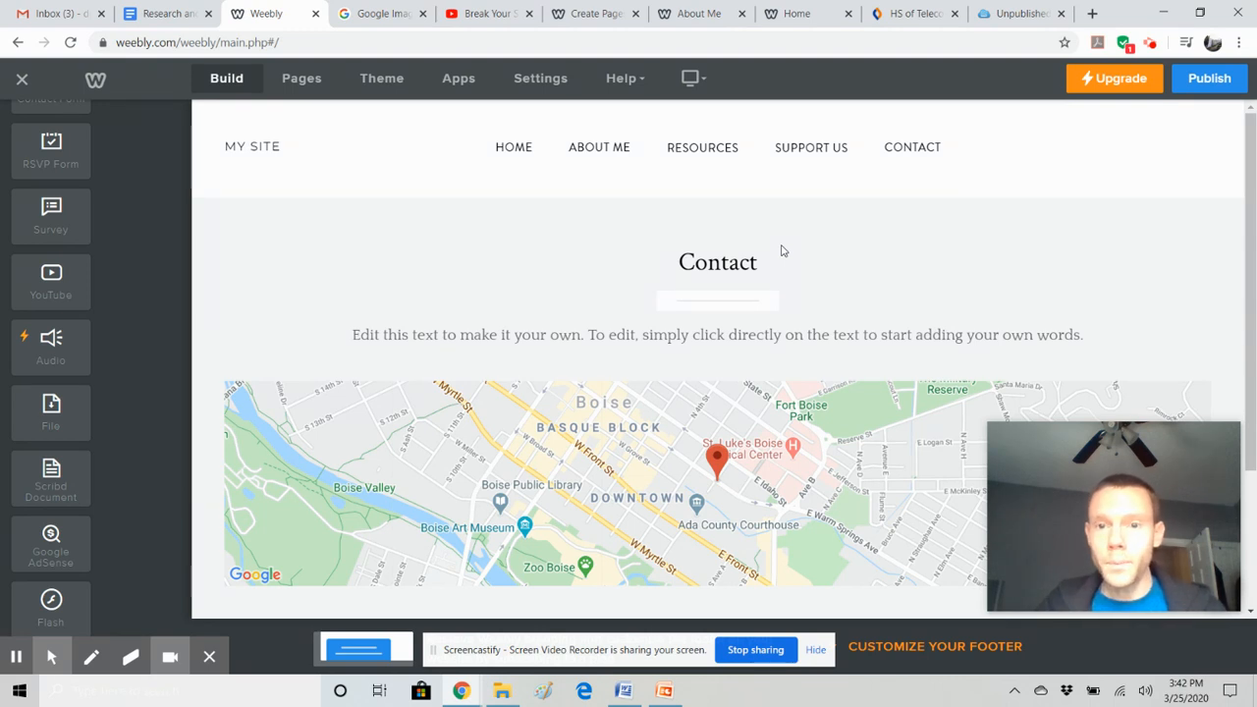
pyautogui.click(1227, 81)
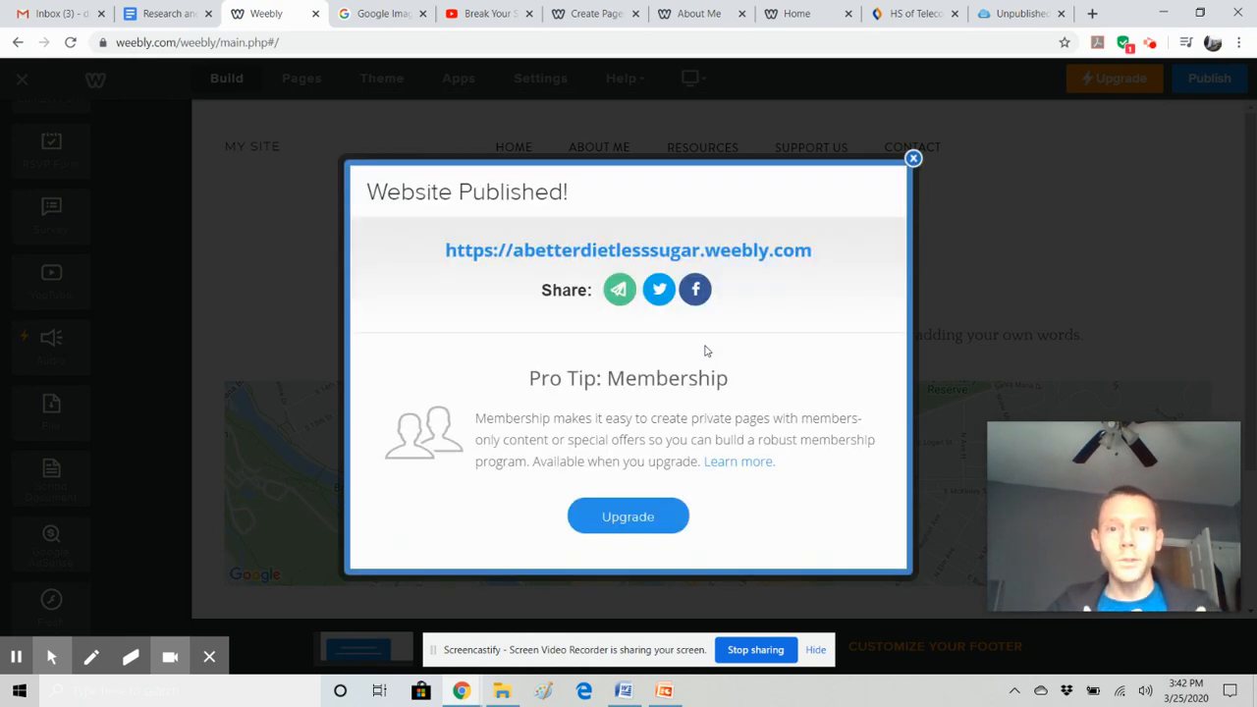
pyautogui.moveTo(821, 251); pyautogui.dragTo(447, 255)
pyautogui.hotkey('ctrl', 'c')
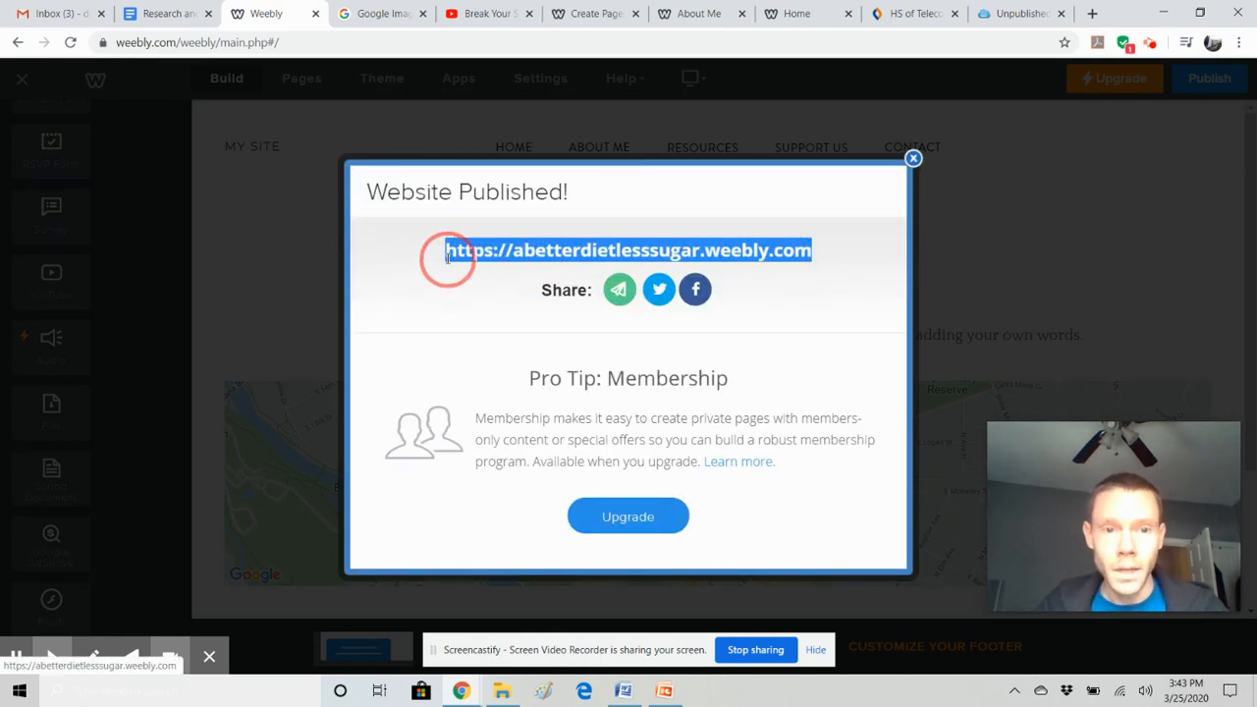
pyautogui.click(913, 158)
pyautogui.click(592, 148)
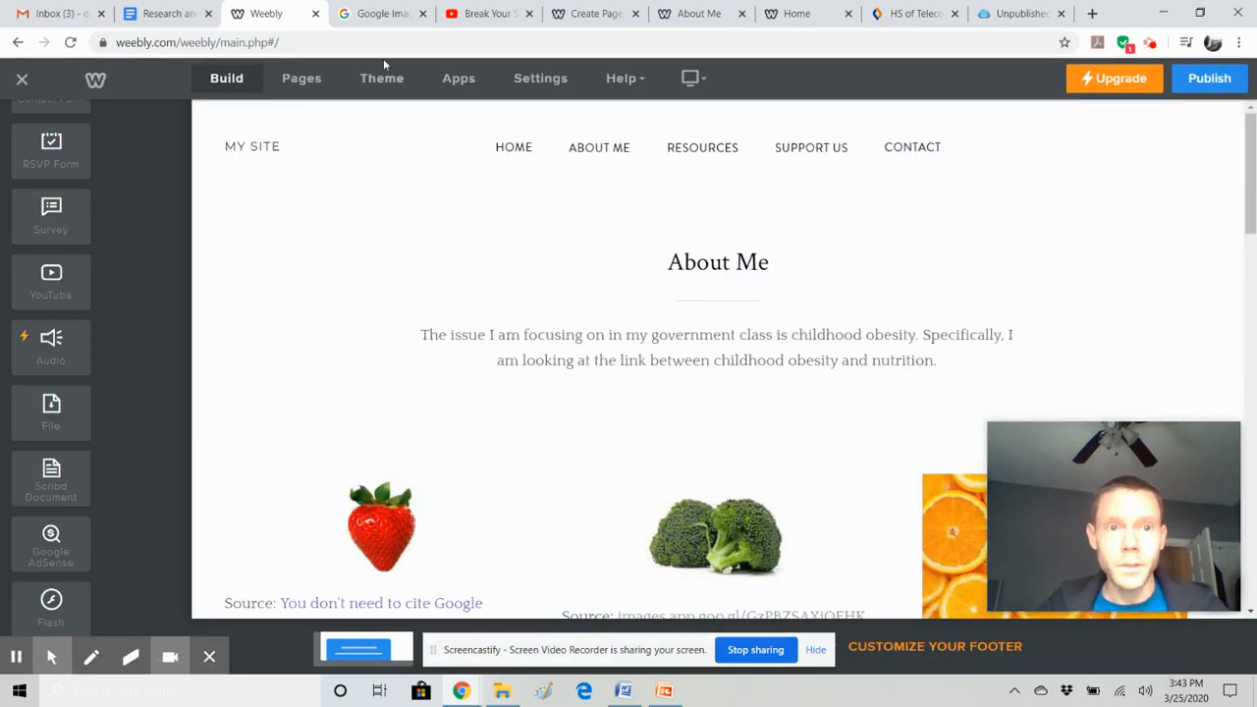
pyautogui.click(380, 39)
pyautogui.hotkey('ctrl', 'v')
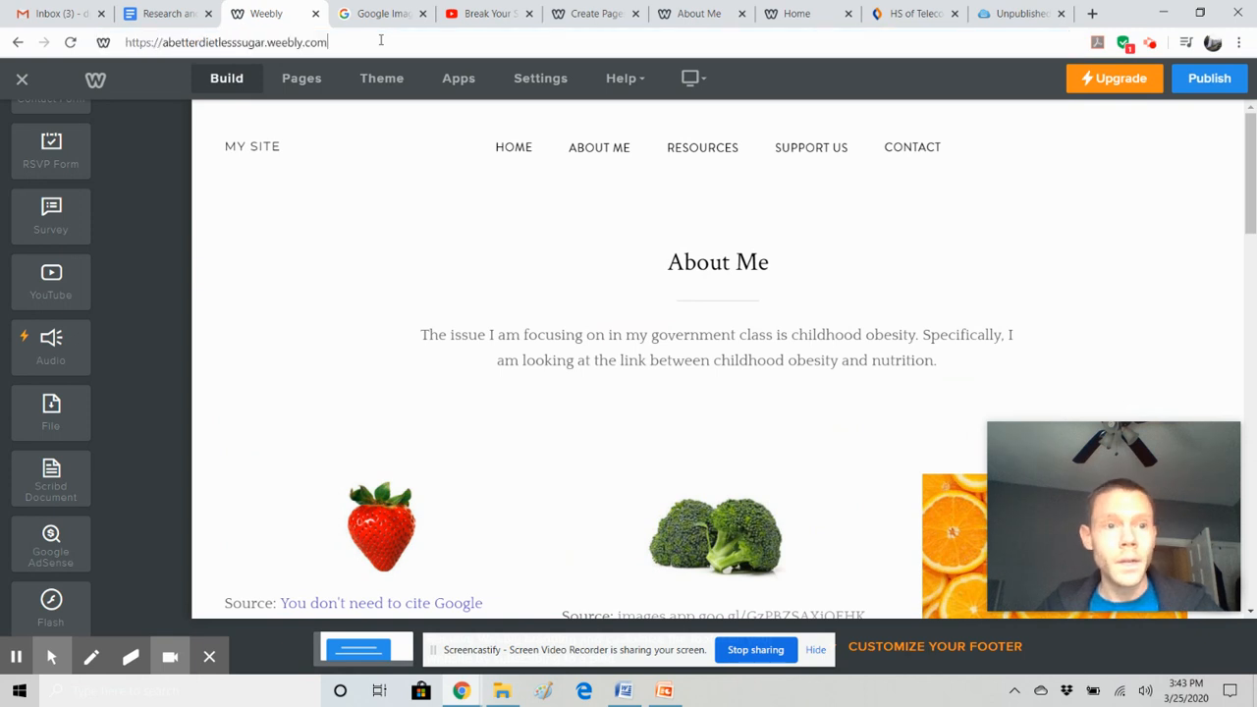
pyautogui.press('Return')
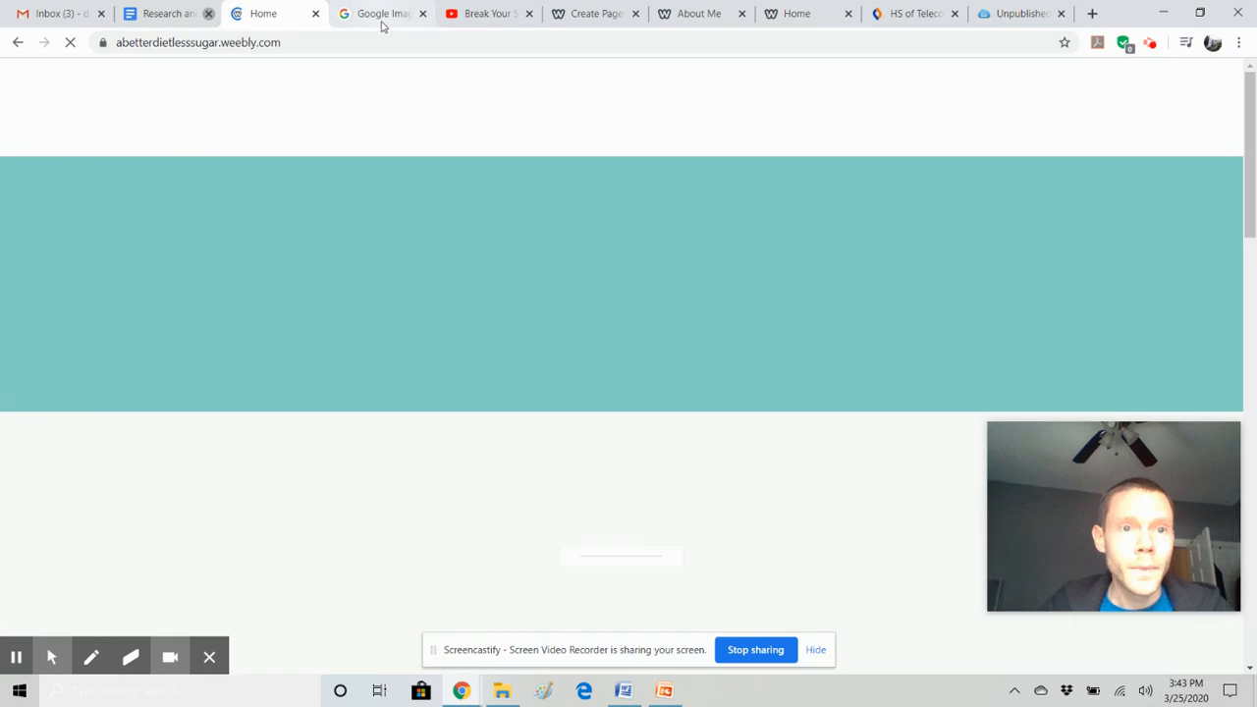
# Close the browser tabs for the research document, Google Images, the YouTube video, the school site and the unpublished-sources guide.
pyautogui.click(208, 14)
pyautogui.click(315, 13)
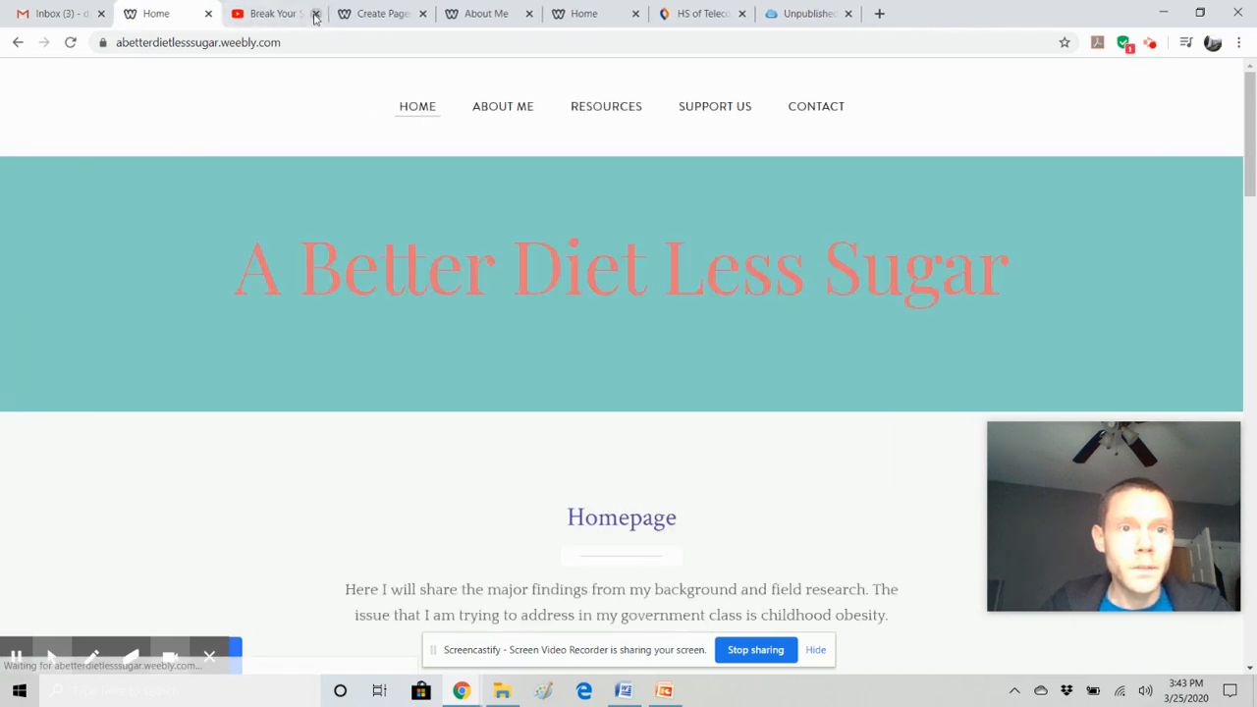
pyautogui.click(315, 14)
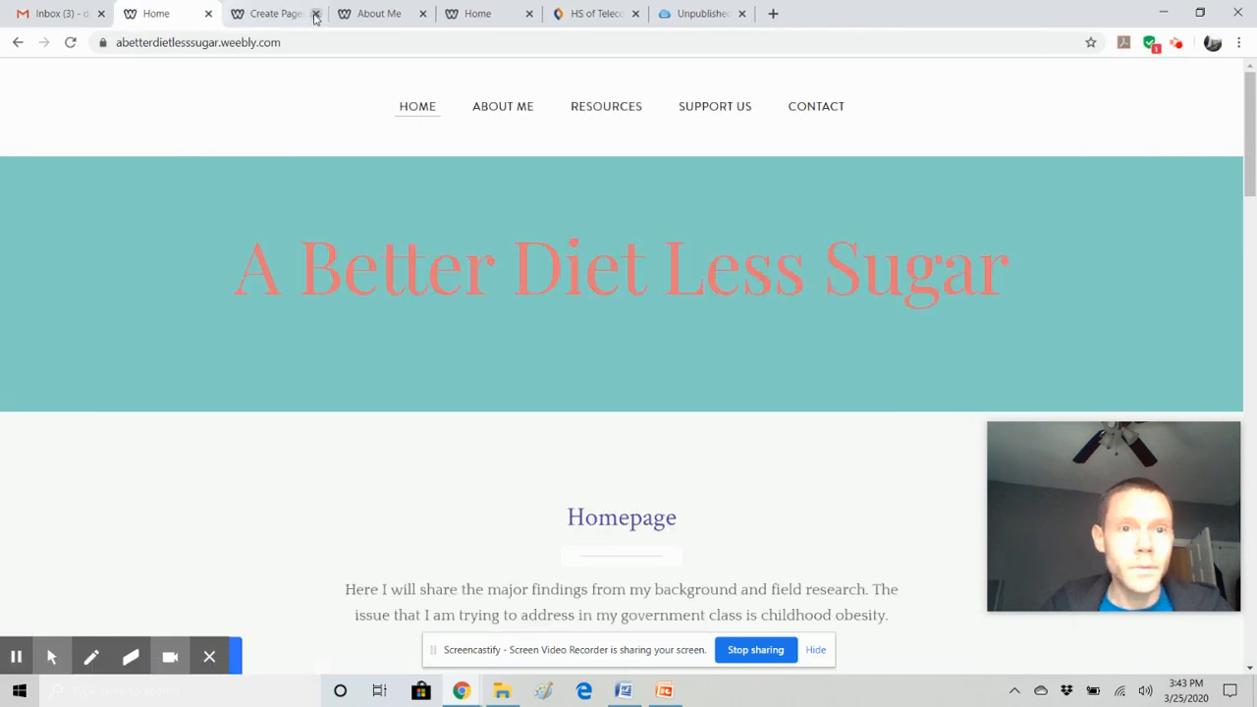
pyautogui.click(636, 14)
pyautogui.click(636, 13)
# Review the published Home page, including the background findings, image sources and field research section.
pyautogui.scroll(-2, 575, 295)
pyautogui.scroll(-12, 576, 296)
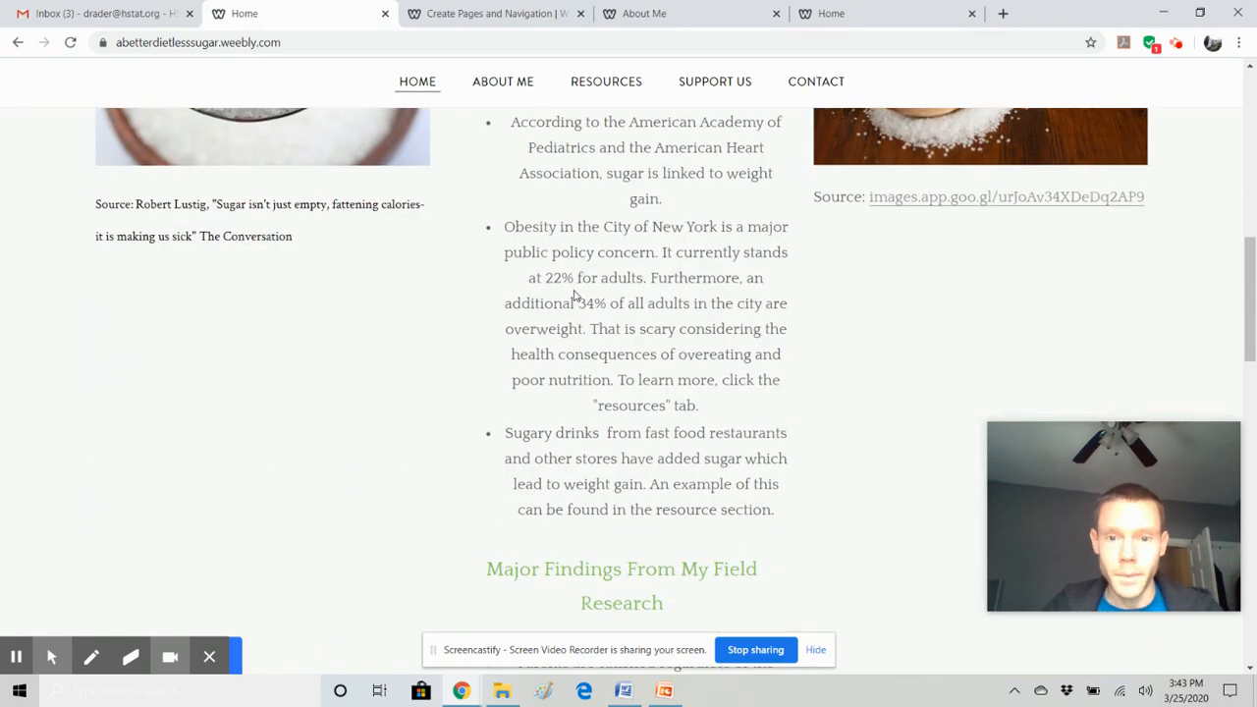
pyautogui.scroll(-9, 575, 296)
pyautogui.scroll(4, 575, 296)
pyautogui.scroll(20, 576, 295)
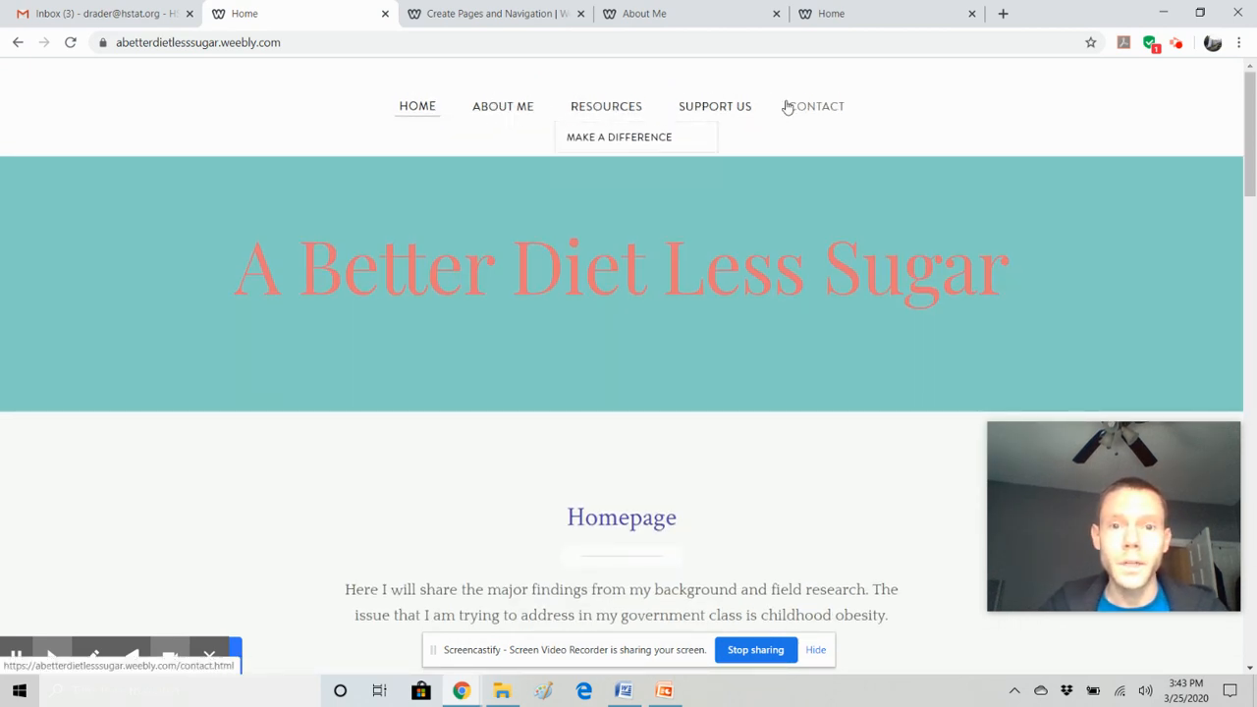
pyautogui.click(482, 13)
pyautogui.click(267, 11)
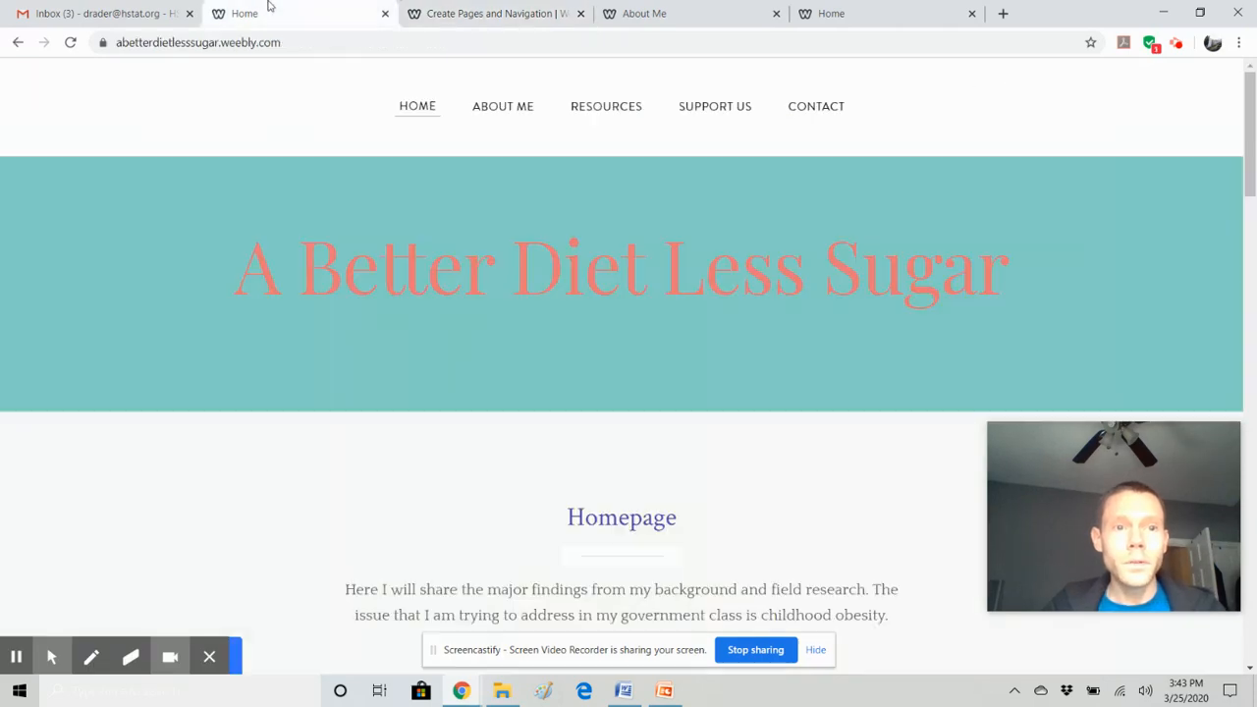
# Open Weebly Support's Create Pages and Navigation article and read how to add standard pages and subpages.
pyautogui.click(476, 11)
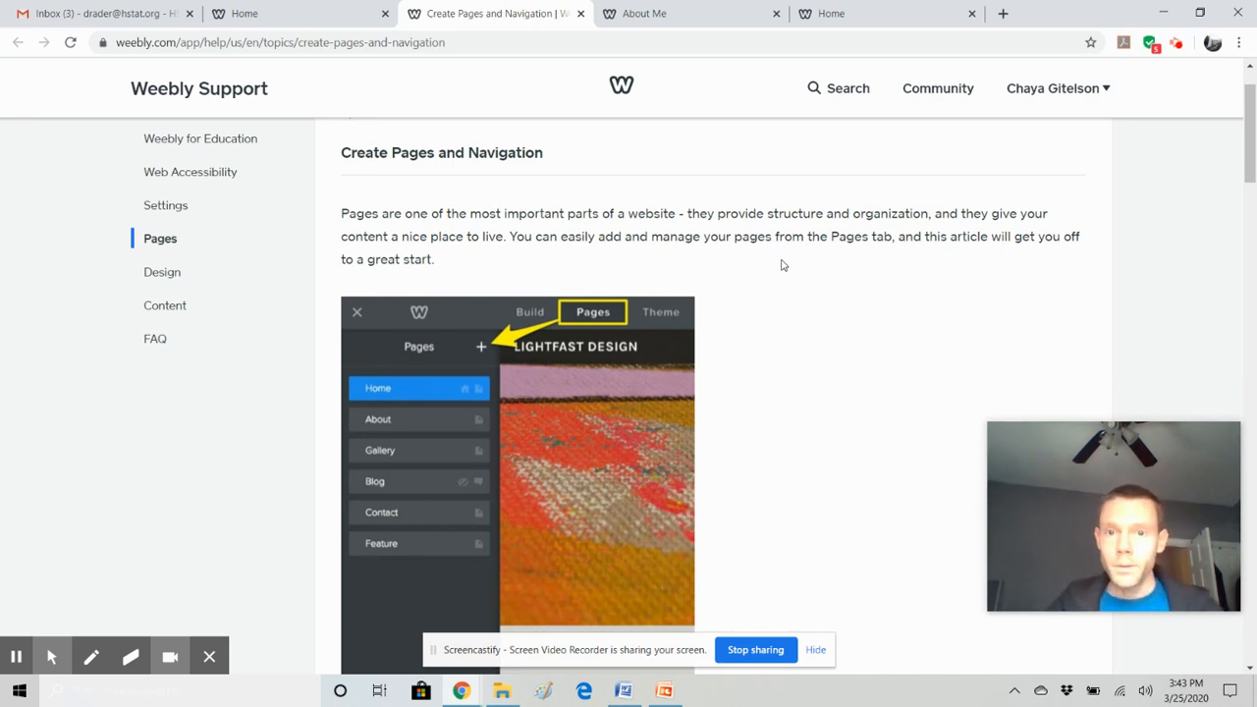
pyautogui.scroll(-7, 783, 311)
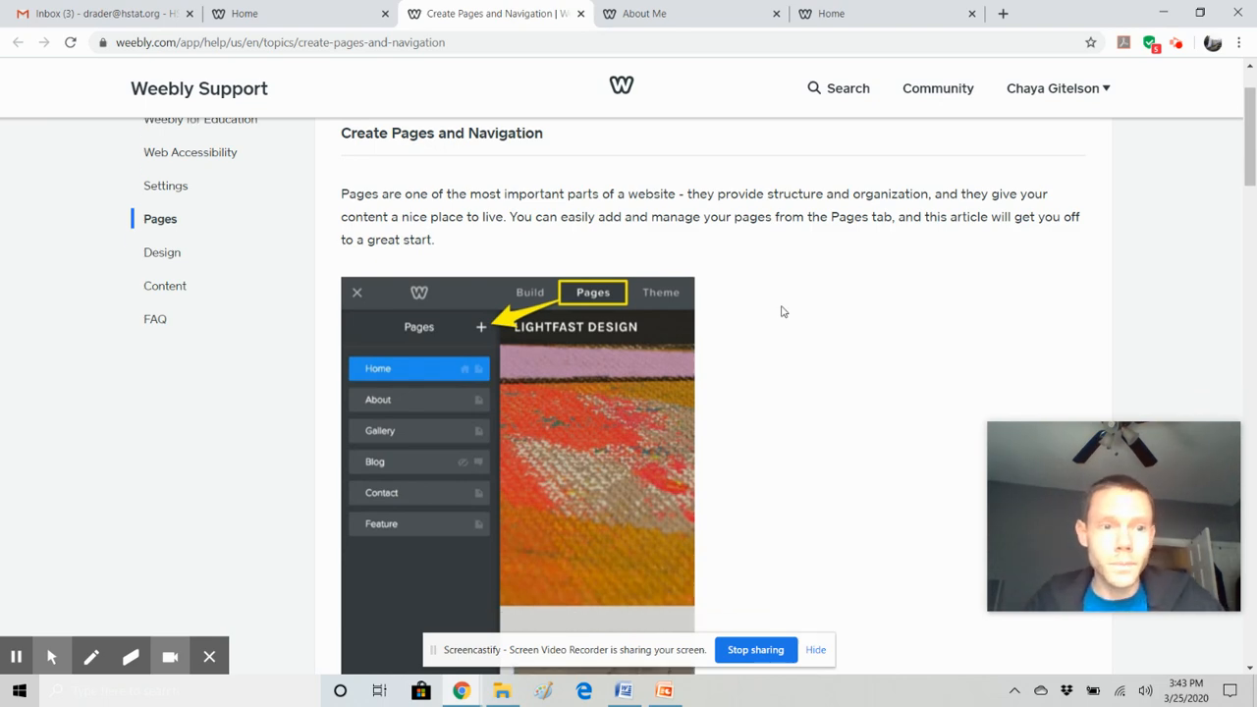
pyautogui.scroll(-1, 783, 311)
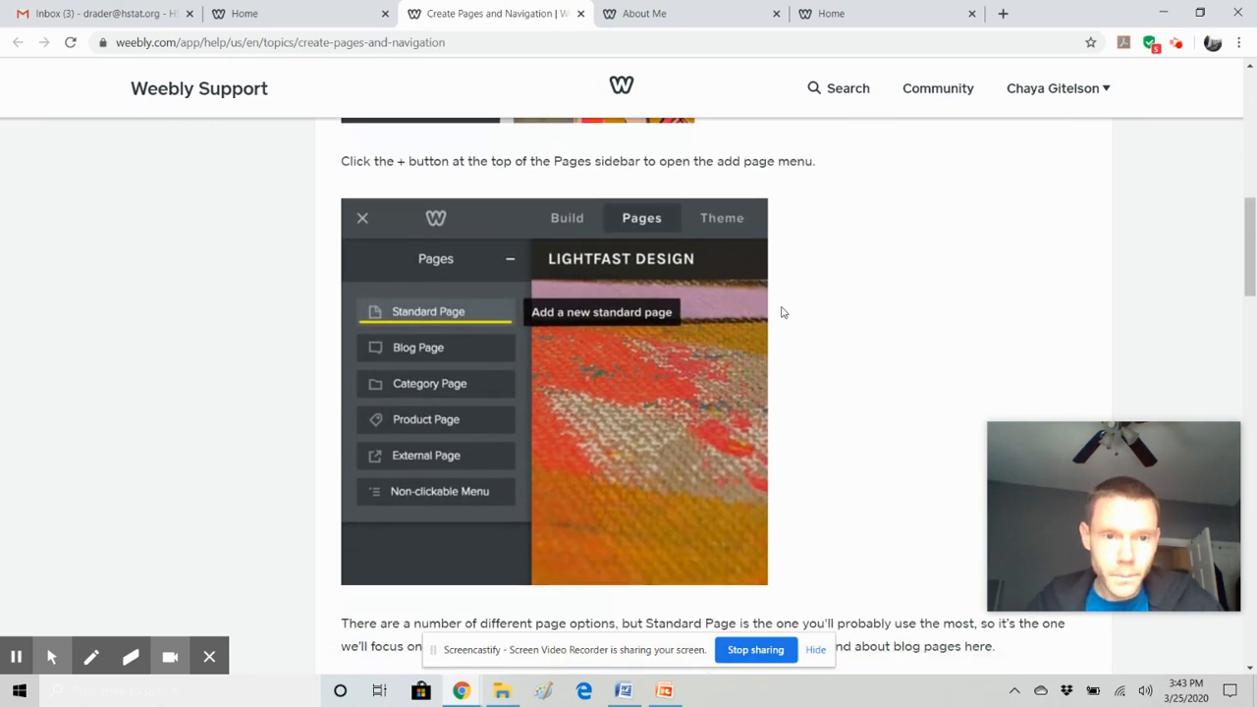
pyautogui.scroll(-5, 595, 397)
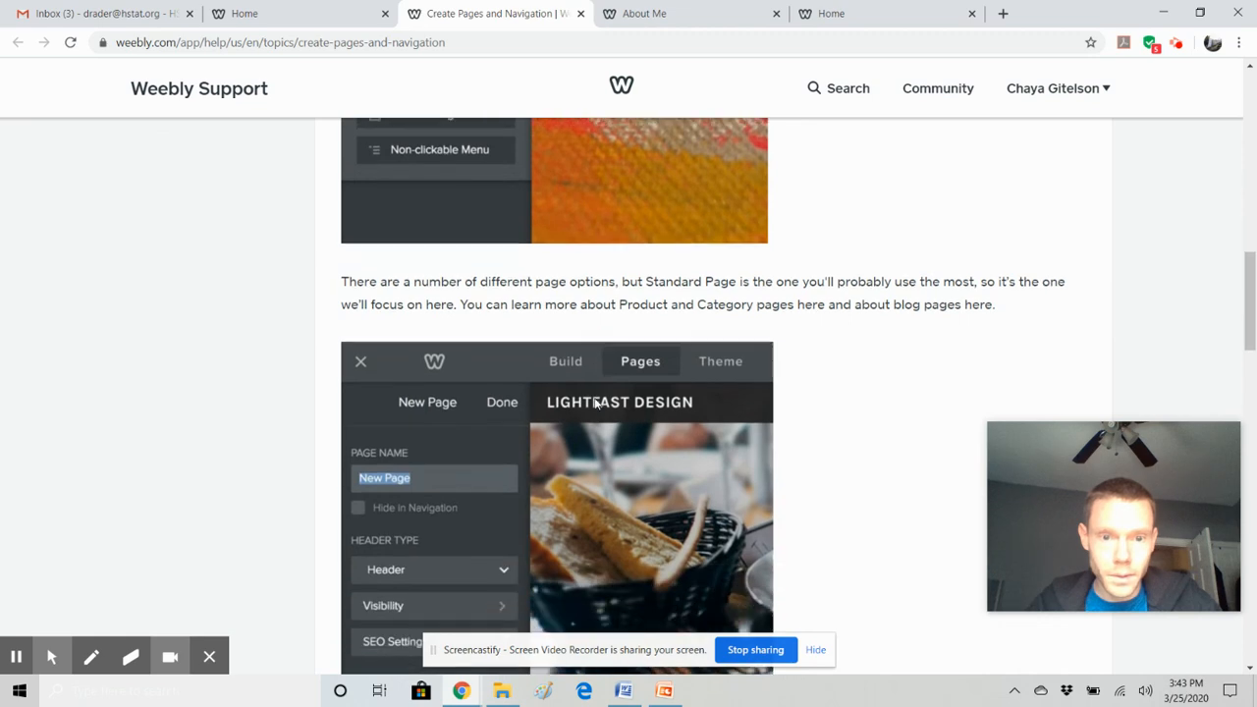
pyautogui.scroll(-5, 594, 403)
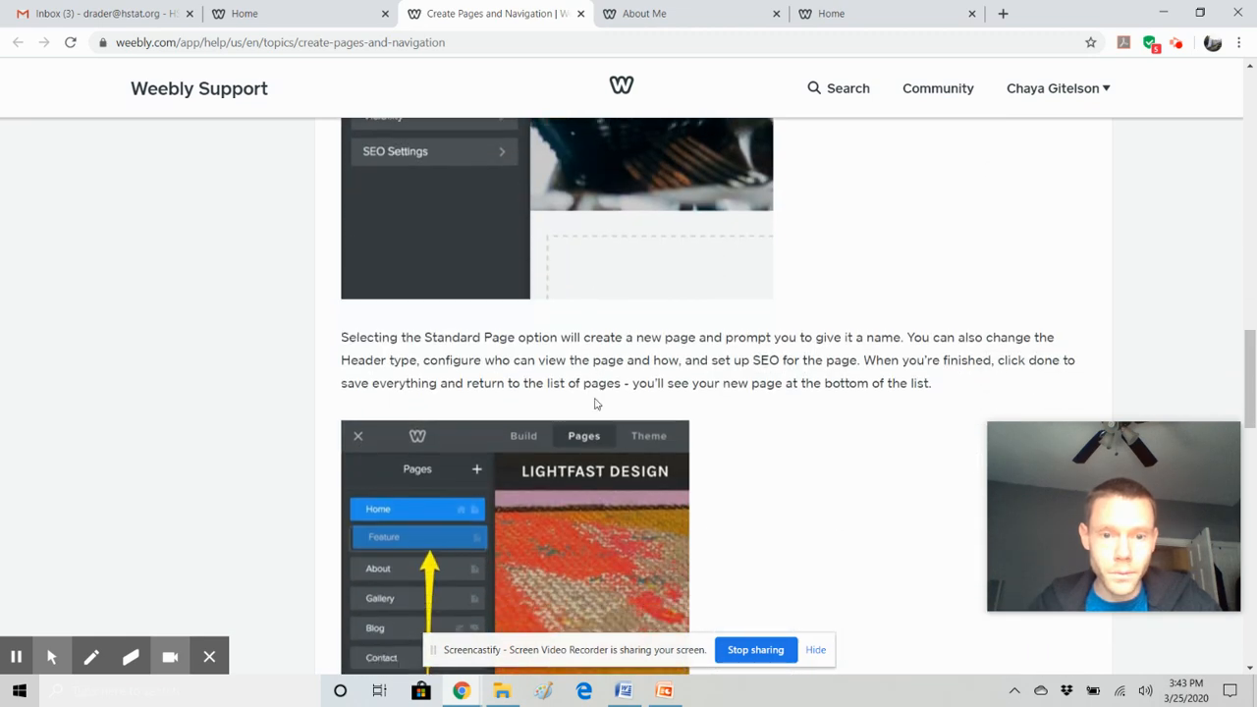
pyautogui.scroll(-5, 594, 403)
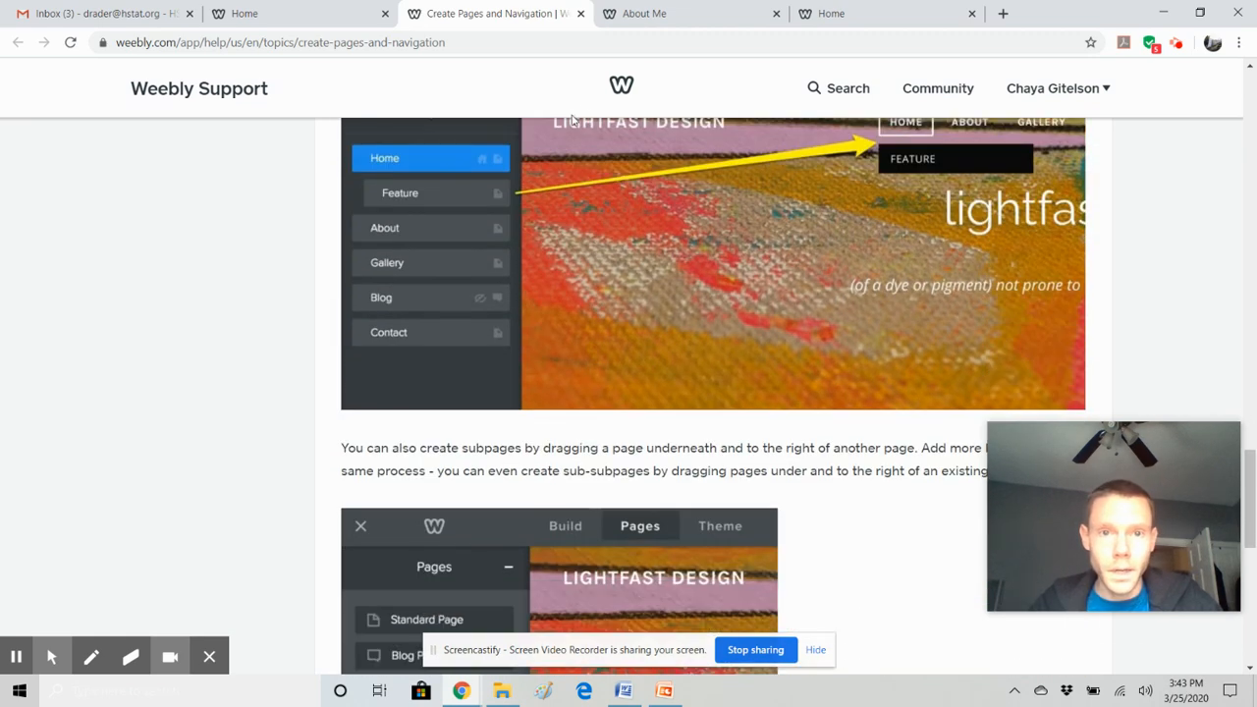
# Close the Weebly help and About Me tabs, and examine the sample dating-violence site's "Why does teen dating violence matter?" section and its source line.
pyautogui.click(582, 12)
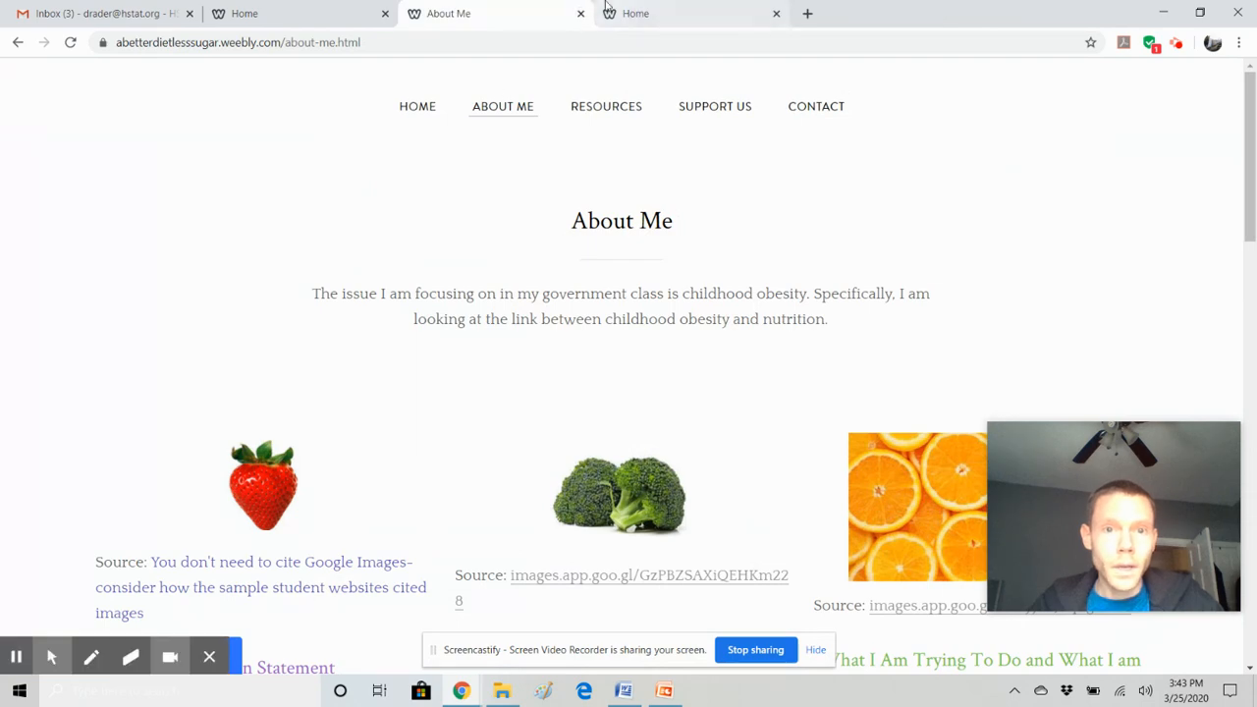
pyautogui.click(581, 14)
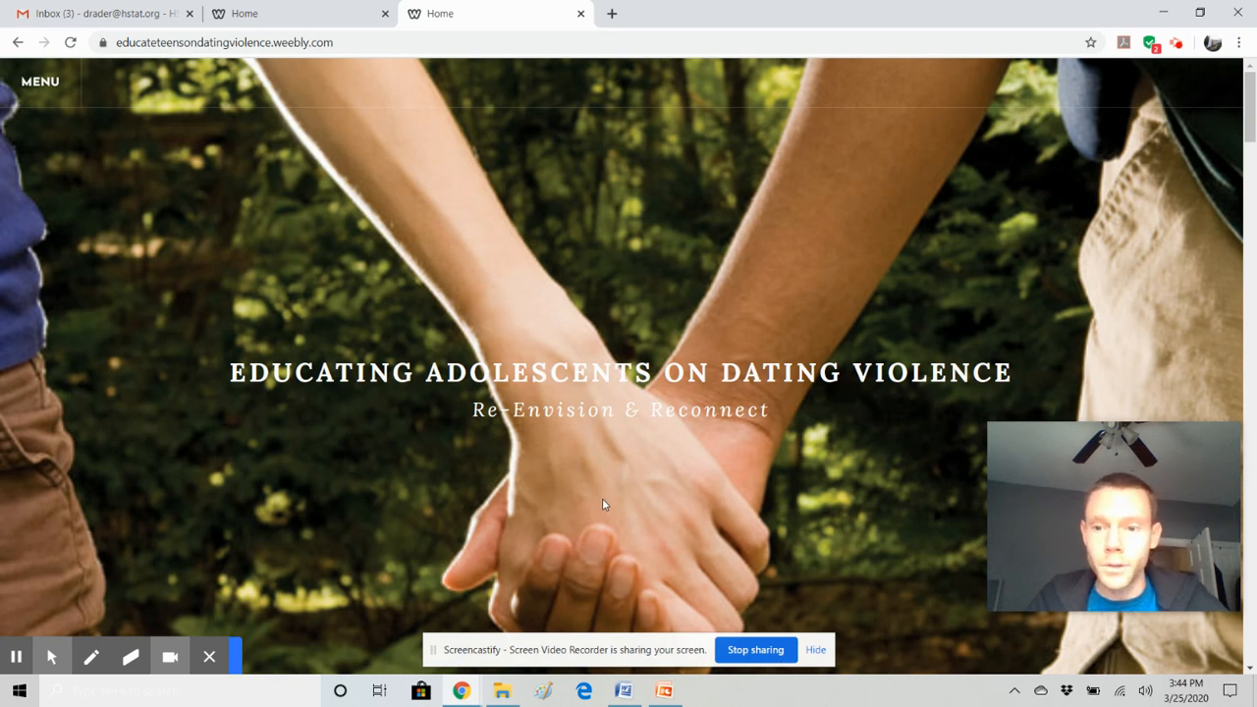
pyautogui.scroll(-1, 579, 475)
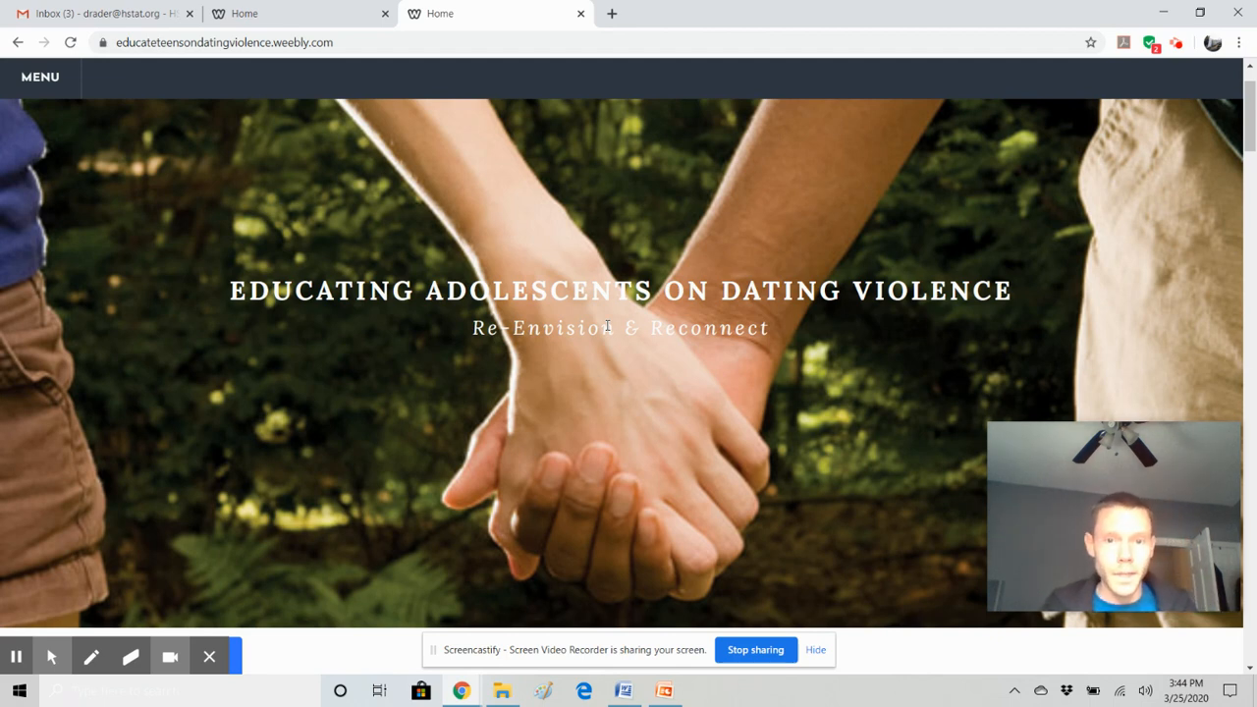
pyautogui.scroll(-3, 607, 326)
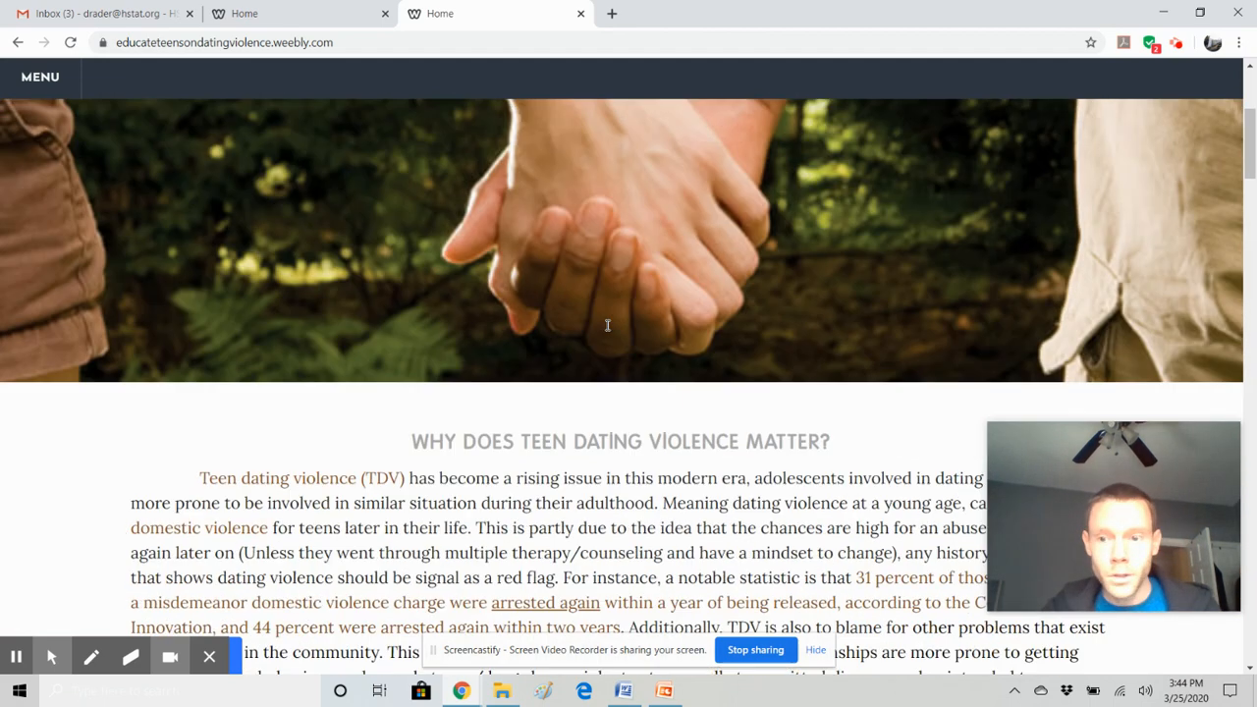
pyautogui.scroll(-3, 655, 287)
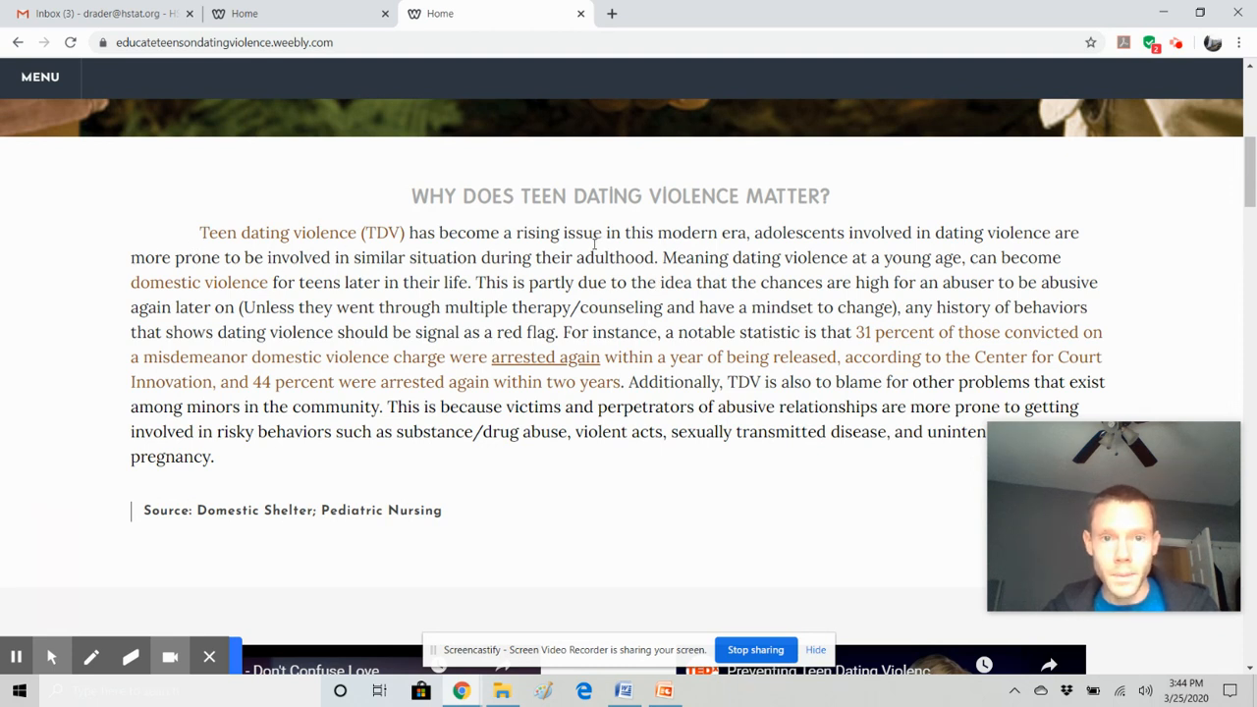
pyautogui.moveTo(369, 212); pyautogui.dragTo(843, 205)
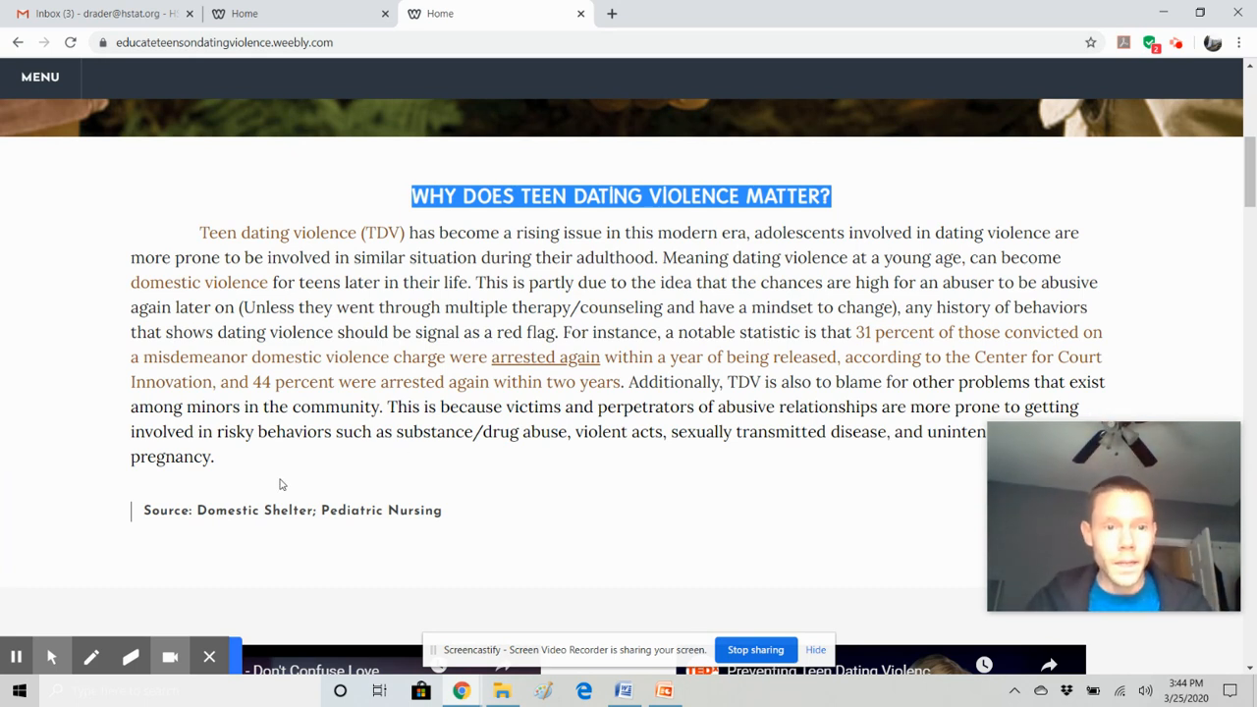
pyautogui.moveTo(457, 523); pyautogui.dragTo(197, 509)
pyautogui.click(584, 475)
pyautogui.scroll(-3, 606, 415)
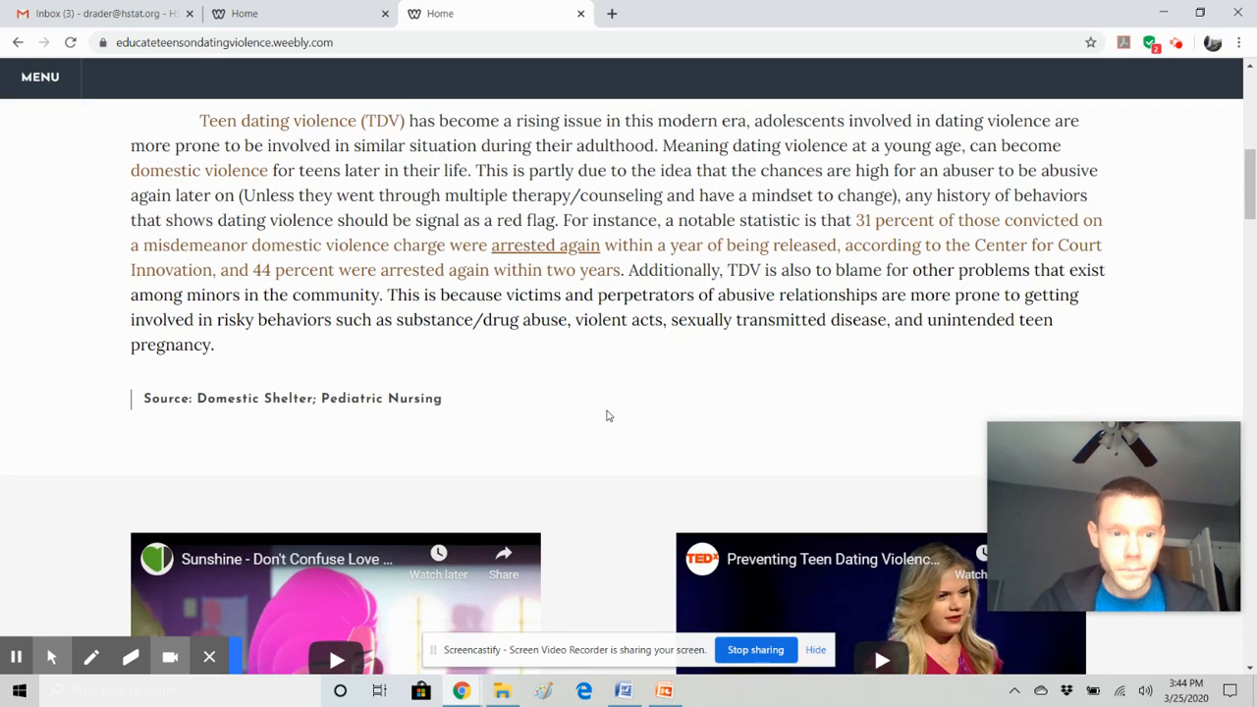
# Review the sample site's embedded videos, images, source captions and section on types of teen dating violence.
pyautogui.scroll(-3, 606, 416)
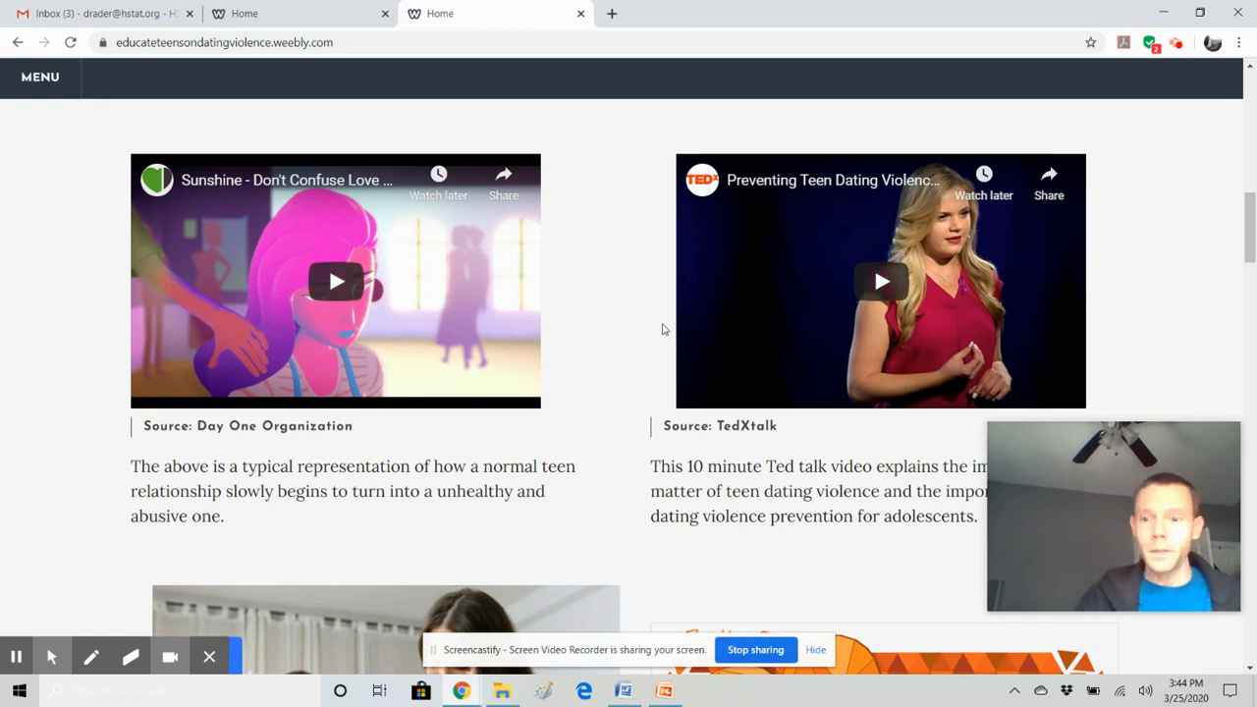
pyautogui.scroll(-5, 662, 329)
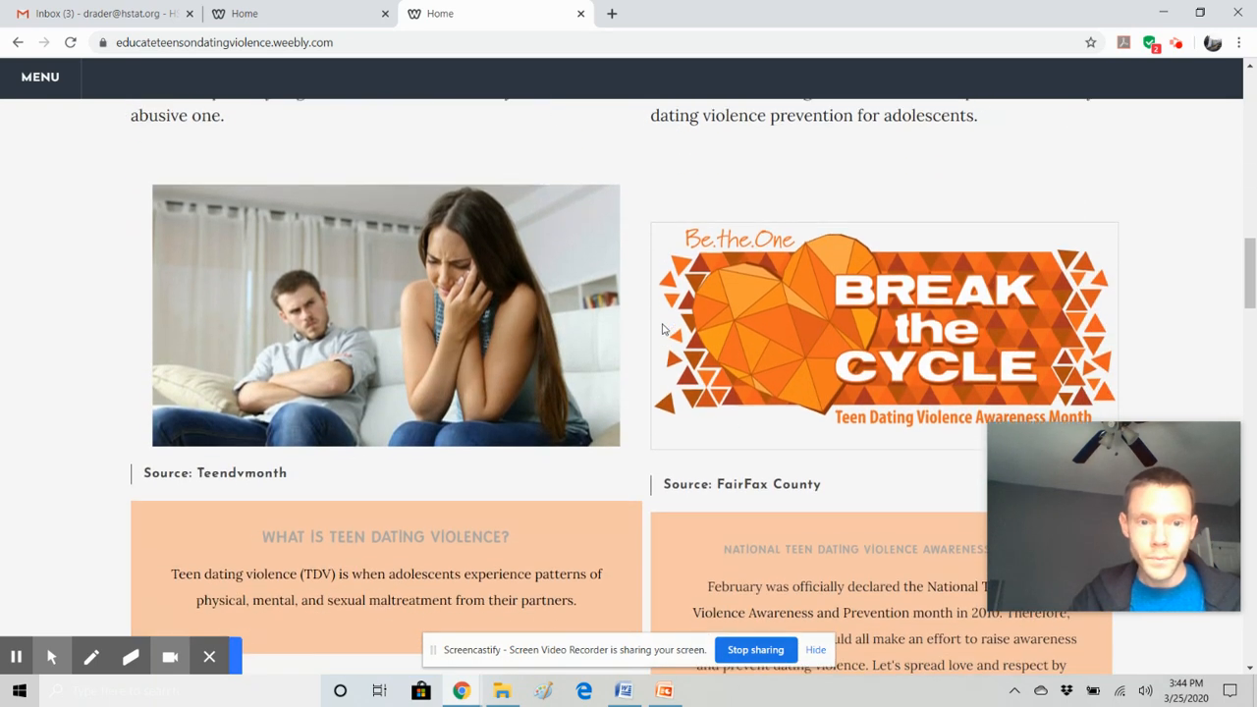
pyautogui.scroll(-1, 662, 329)
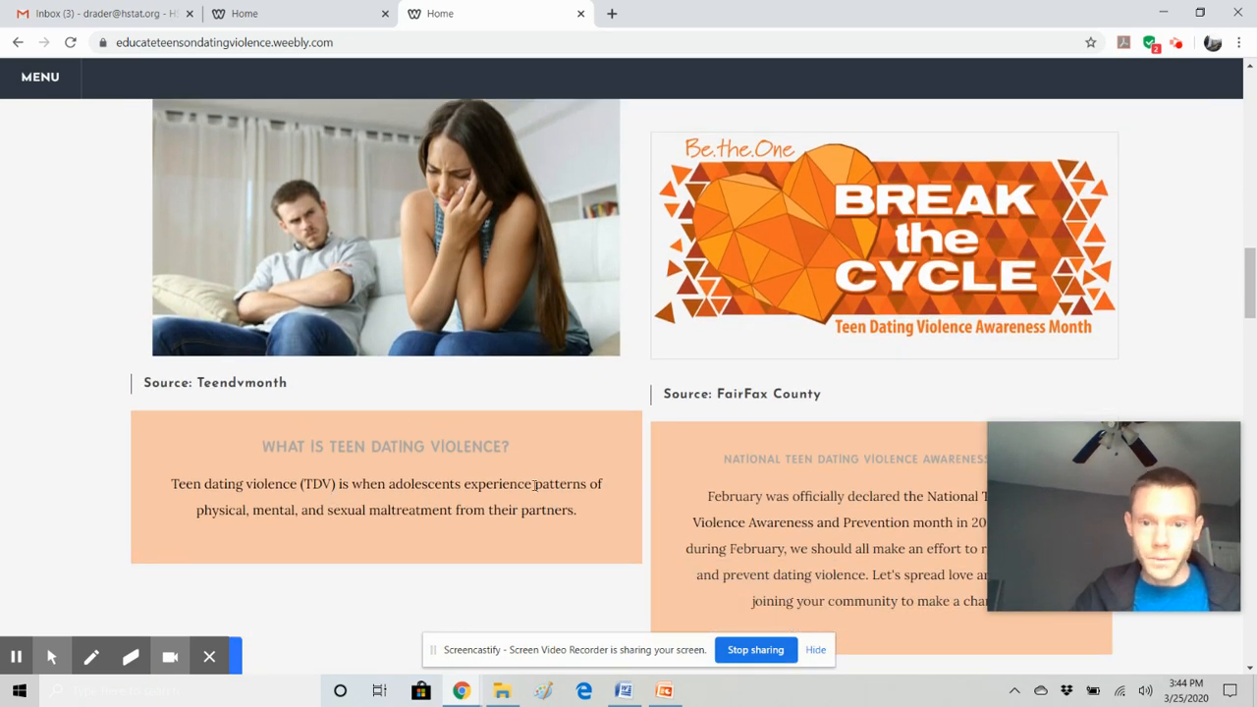
pyautogui.scroll(-5, 731, 494)
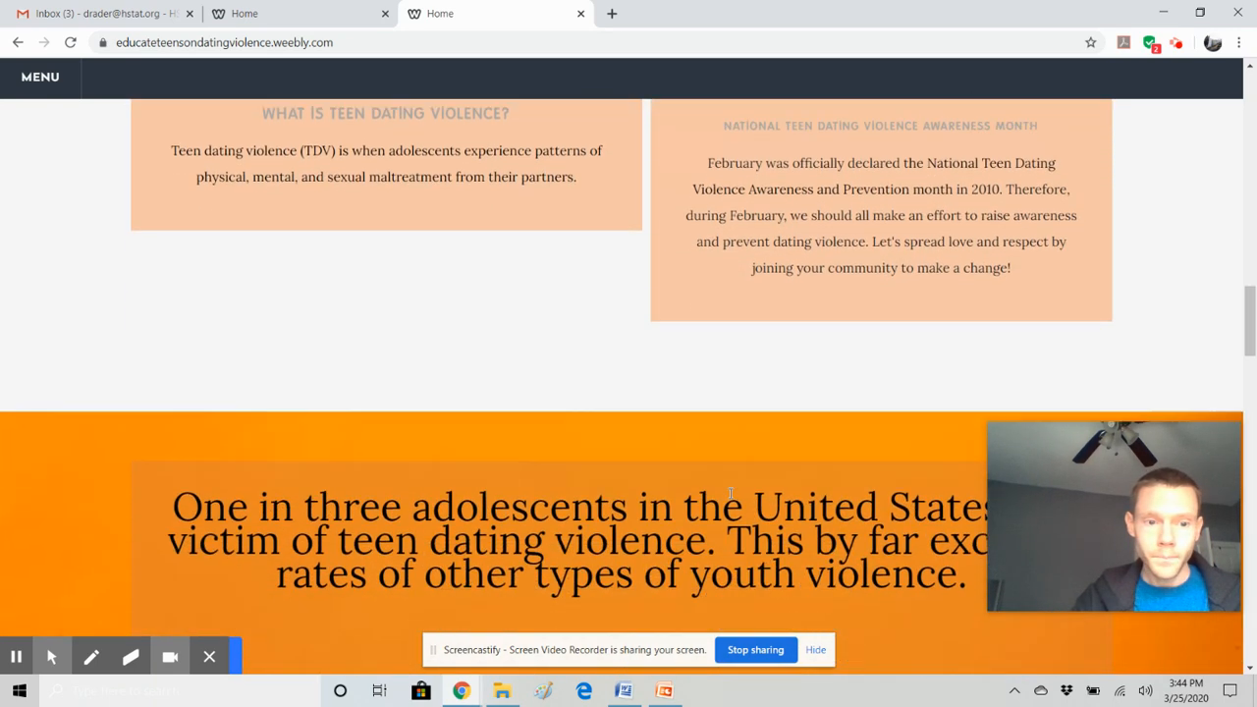
pyautogui.scroll(-7, 731, 494)
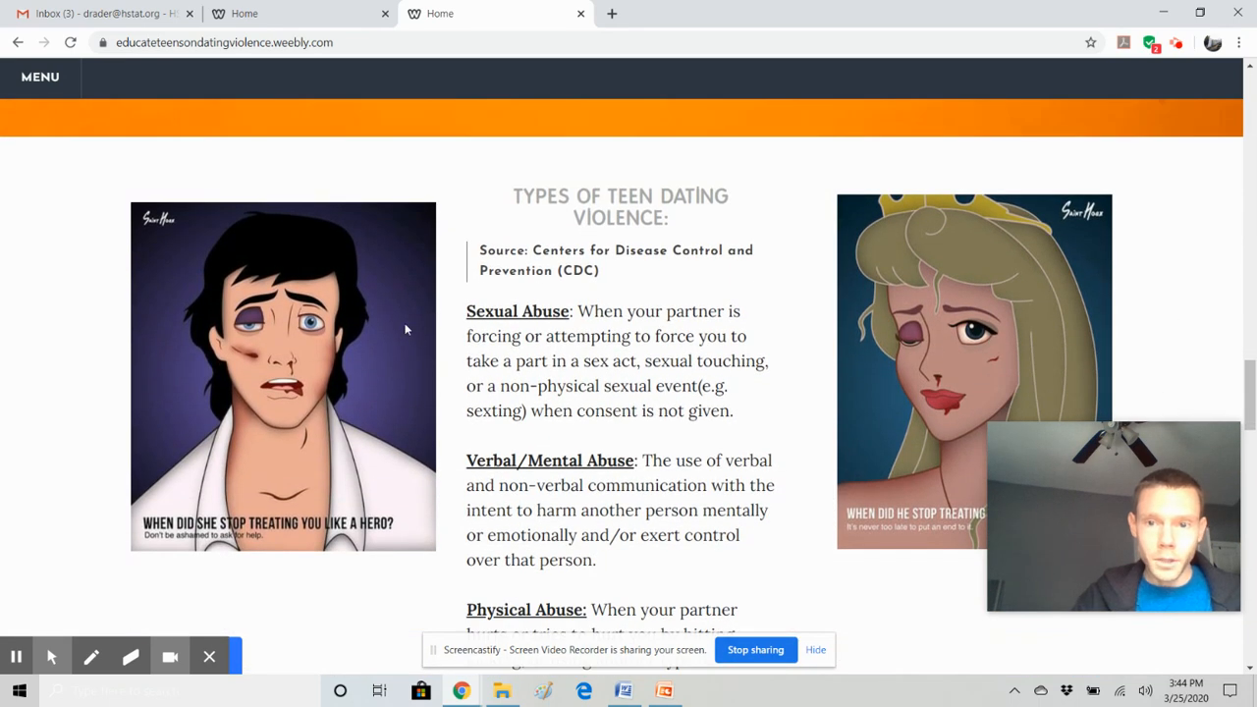
pyautogui.scroll(-4, 630, 352)
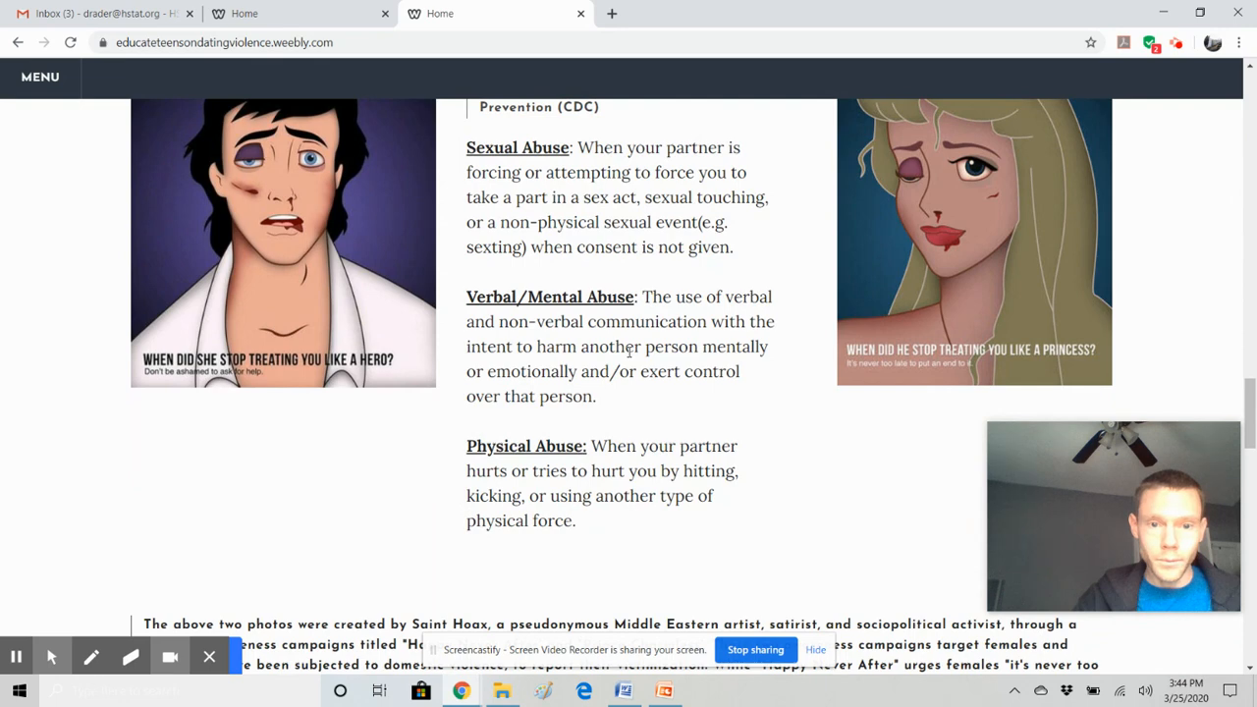
pyautogui.scroll(-3, 630, 355)
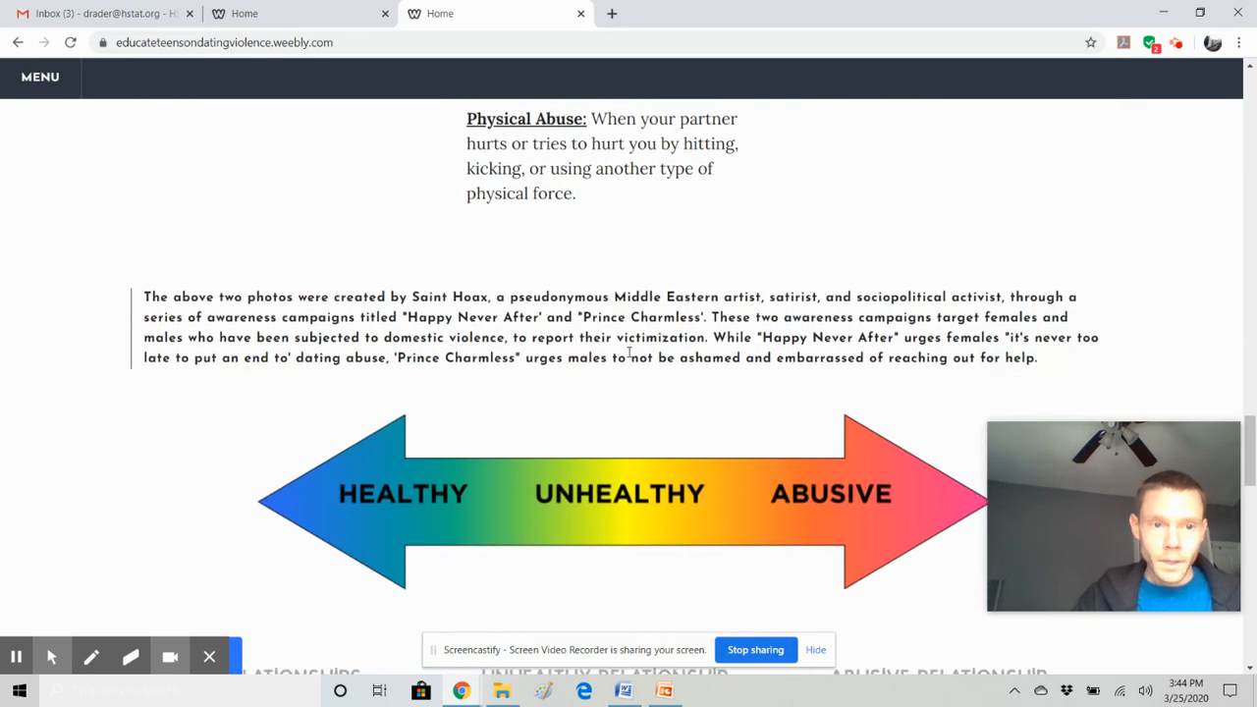
# Examine the relationship spectrum graphic and the behavior lists for healthy, unhealthy and abusive relationships.
pyautogui.scroll(-1, 630, 357)
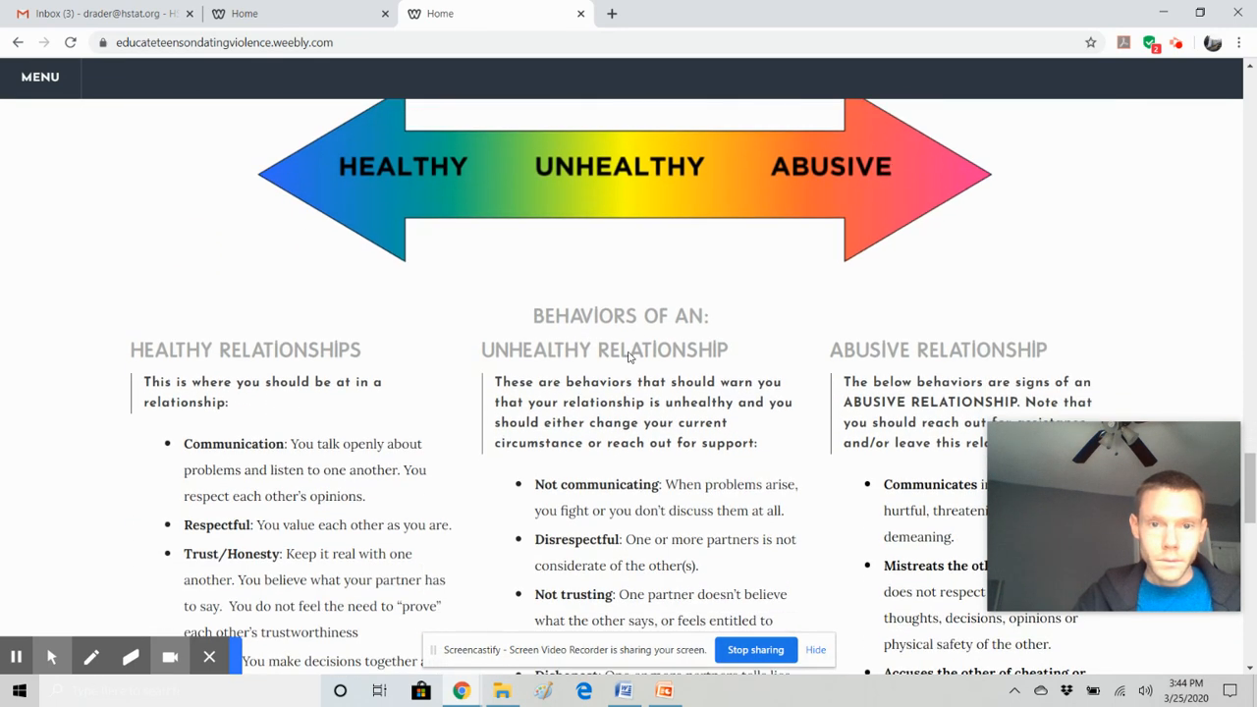
pyautogui.scroll(1, 612, 343)
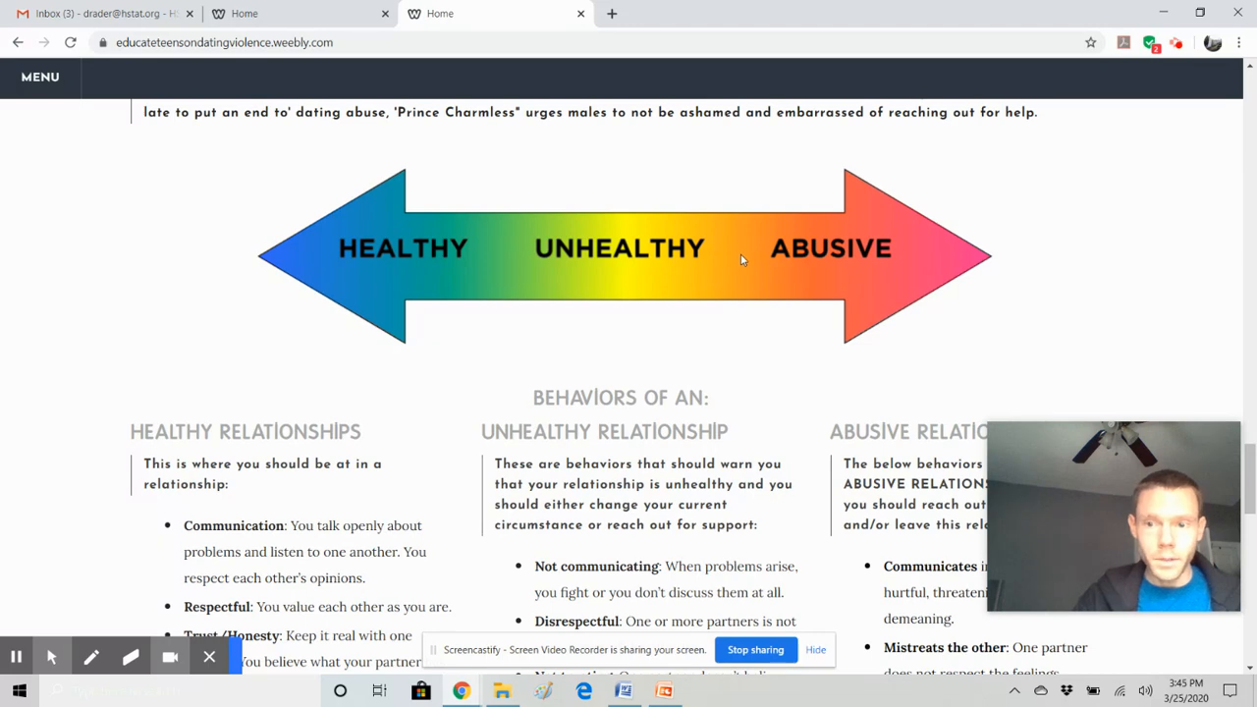
pyautogui.scroll(-2, 563, 367)
pyautogui.scroll(-2, 563, 366)
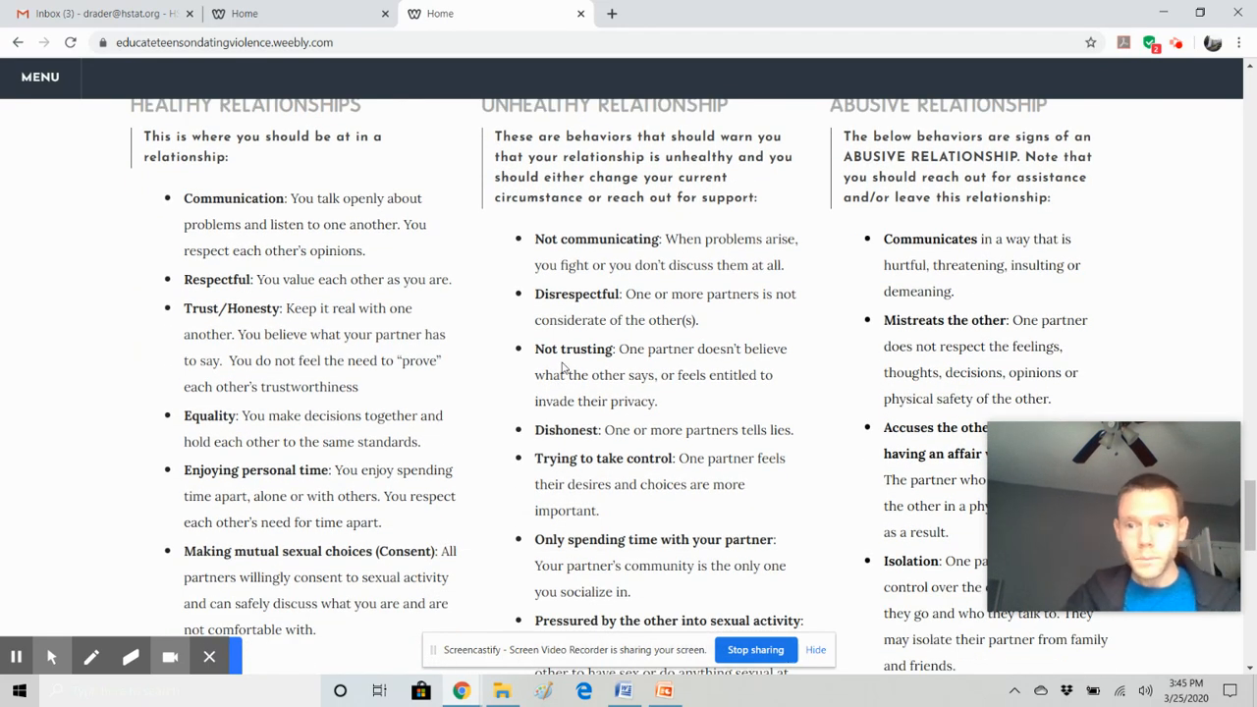
pyautogui.scroll(-7, 563, 366)
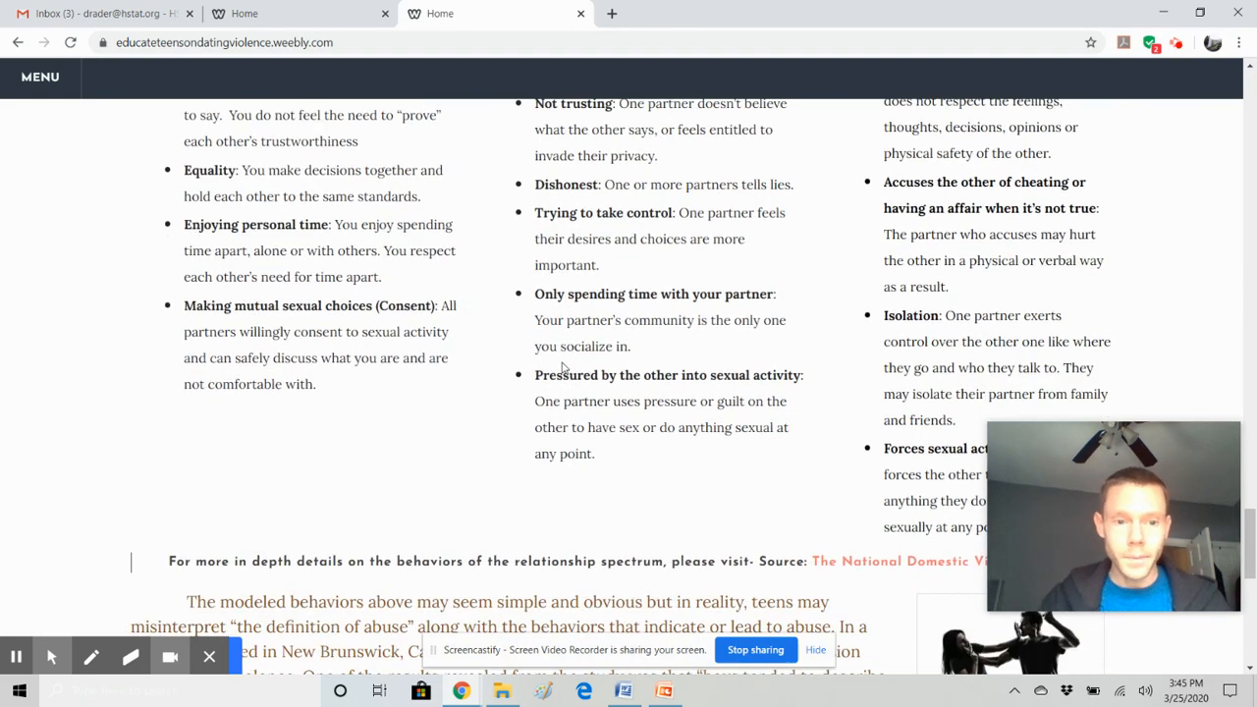
# Highlight the students' own survey findings and read the surrounding research paragraphs down to the page's footer links.
pyautogui.scroll(-3, 563, 366)
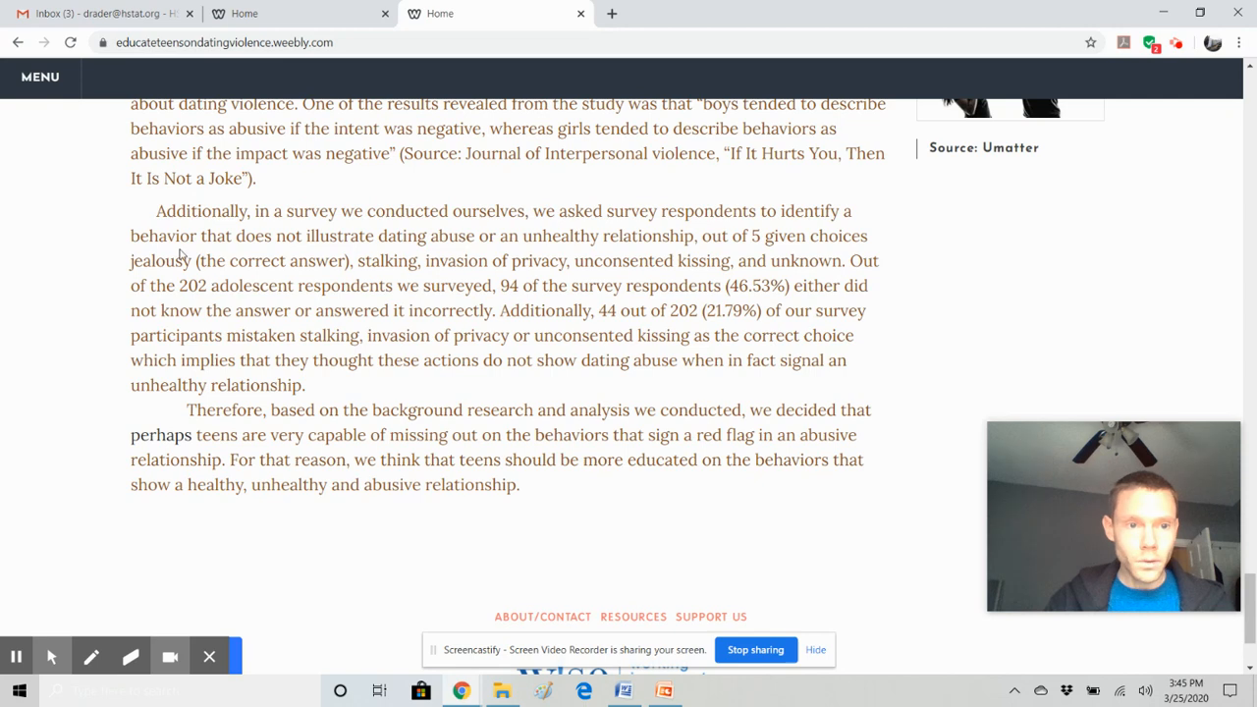
pyautogui.moveTo(167, 228); pyautogui.dragTo(598, 384)
pyautogui.scroll(1, 535, 414)
pyautogui.scroll(1, 536, 415)
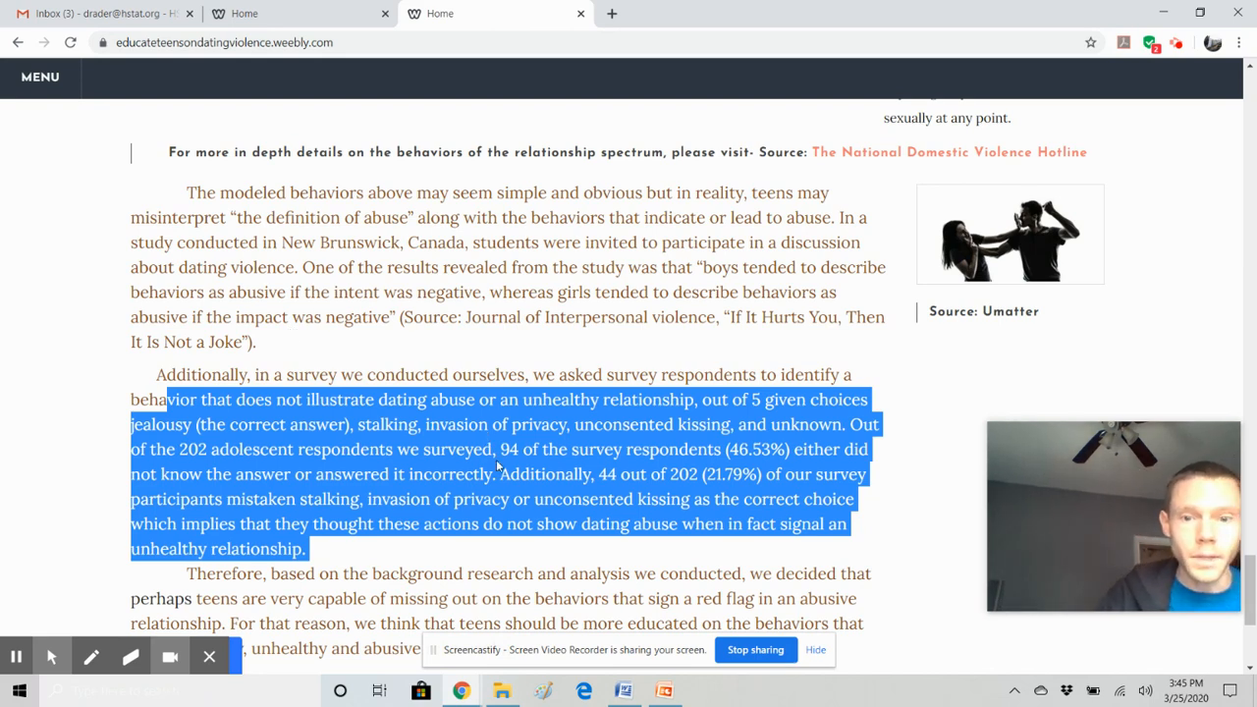
pyautogui.scroll(-1, 496, 468)
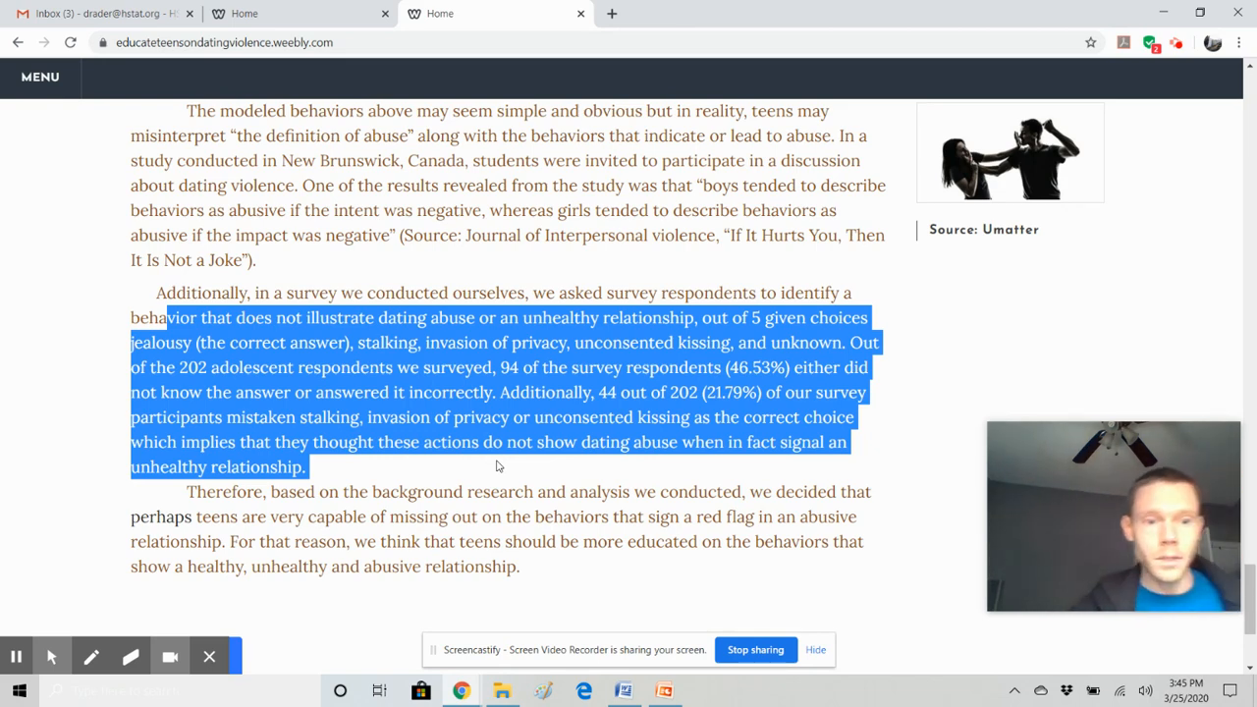
pyautogui.scroll(-3, 497, 466)
pyautogui.scroll(-2, 386, 394)
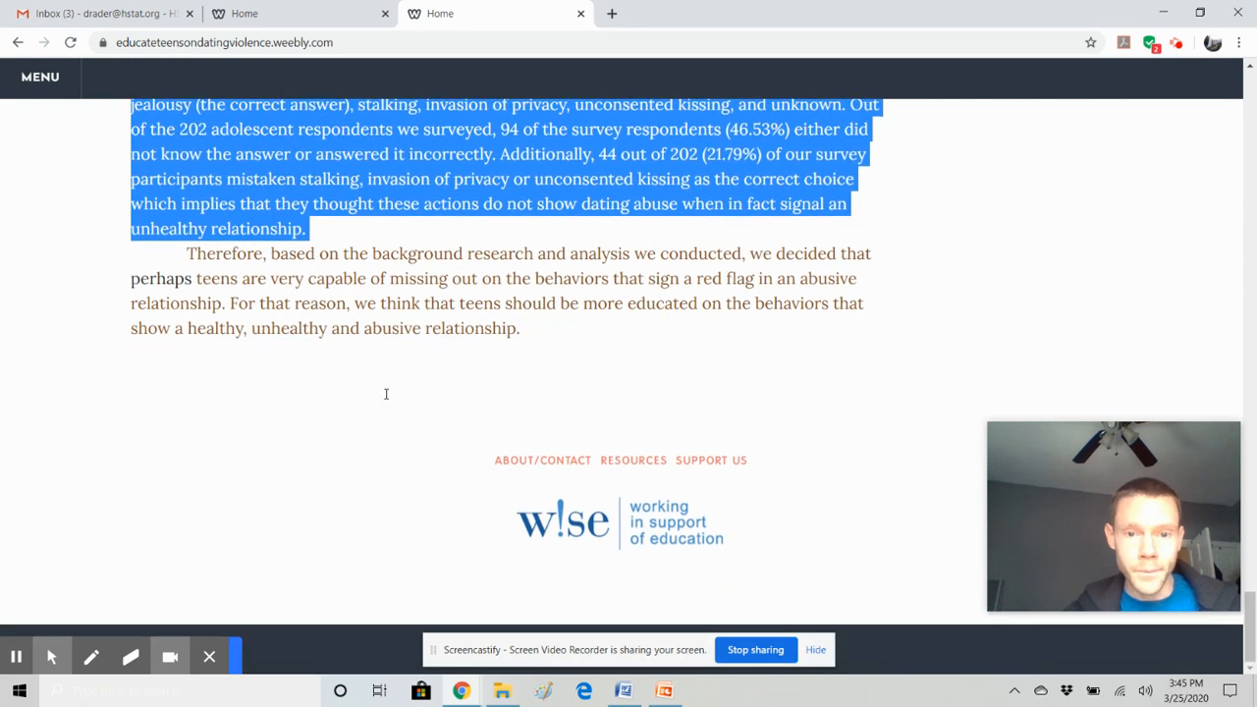
# Open the sample site's About/Contact page and review its objective, About Us text and contact form.
pyautogui.click(553, 464)
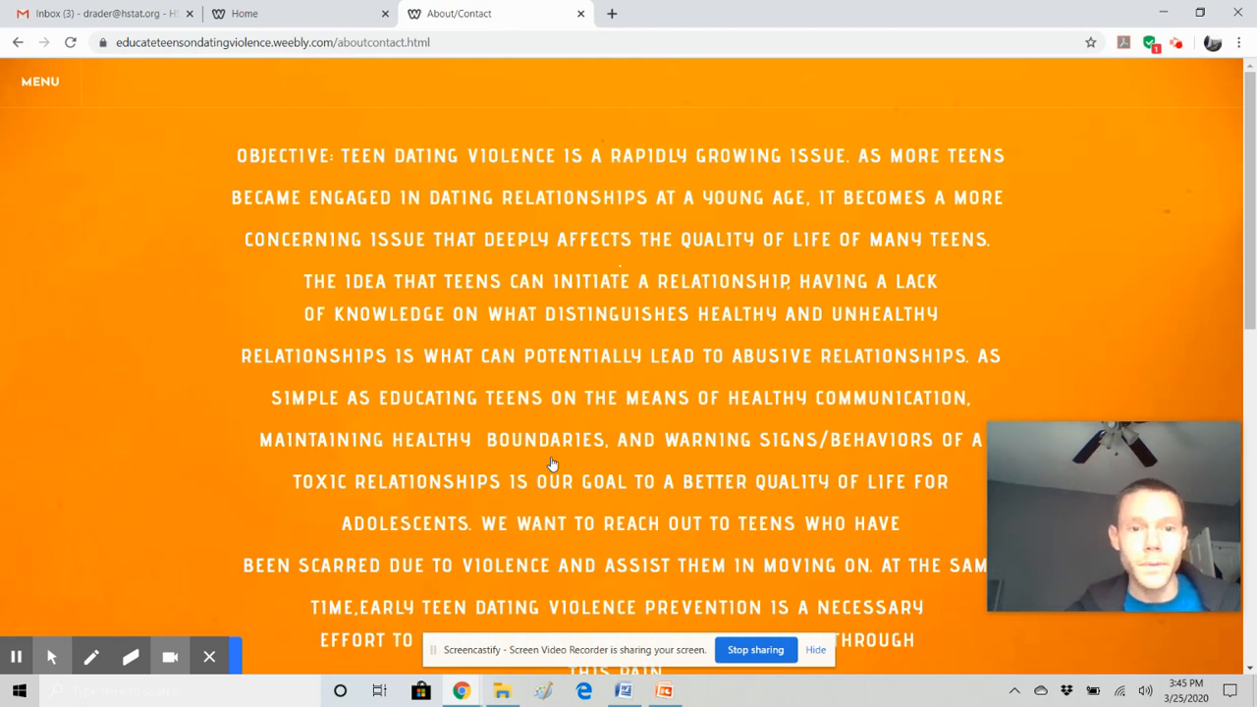
pyautogui.scroll(-5, 551, 463)
pyautogui.scroll(-2, 551, 461)
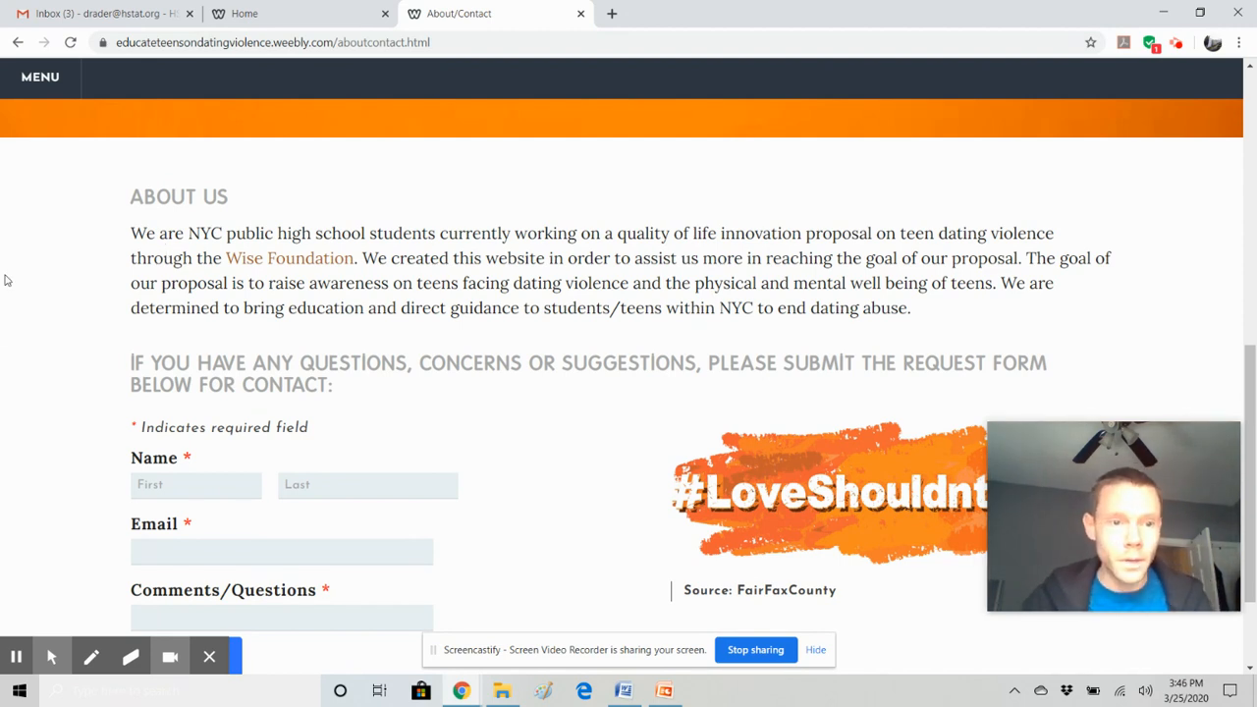
pyautogui.scroll(-3, 328, 424)
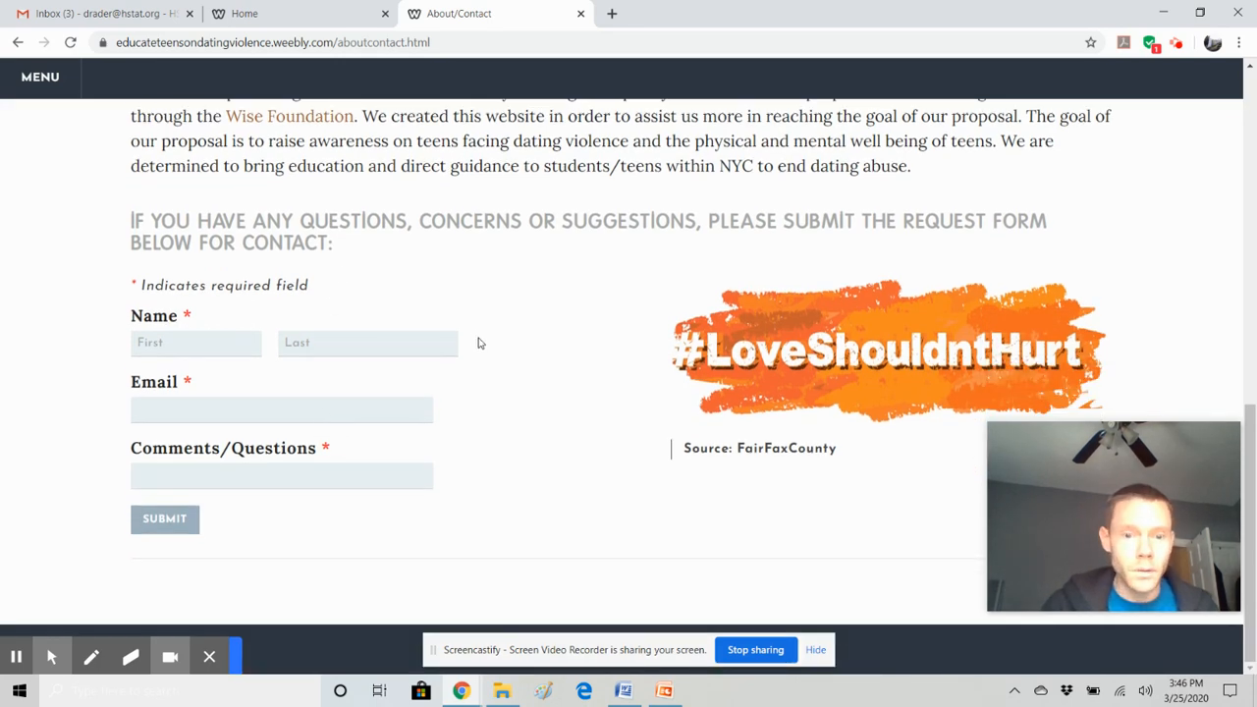
pyautogui.scroll(10, 479, 343)
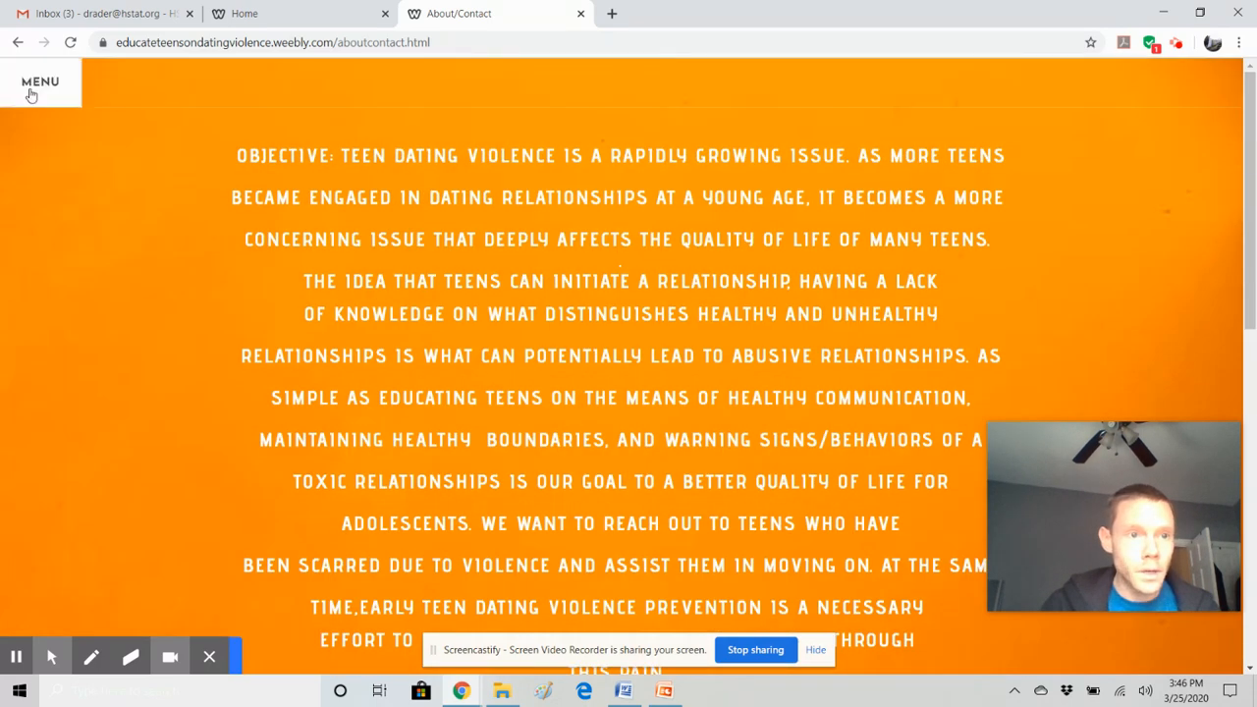
# Open the sample site's Resources page and read the Break the Cycle and Love Is Respect entries.
pyautogui.click(31, 92)
pyautogui.click(255, 138)
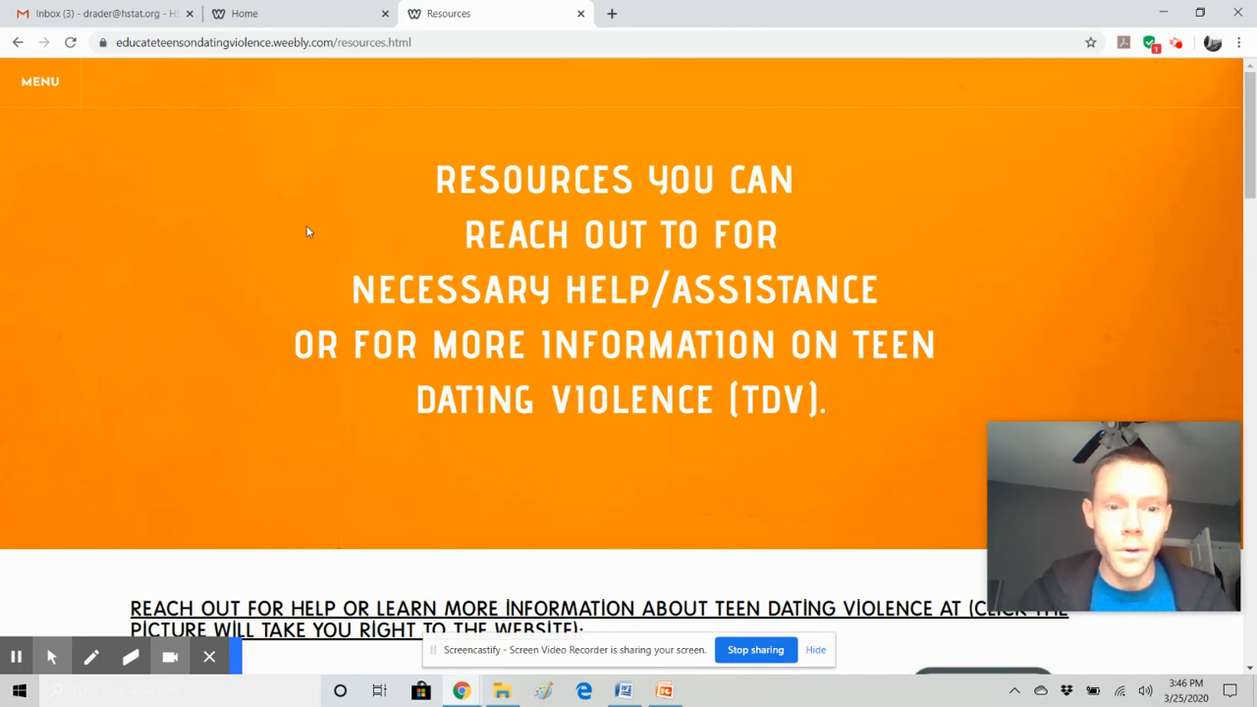
pyautogui.scroll(-5, 307, 232)
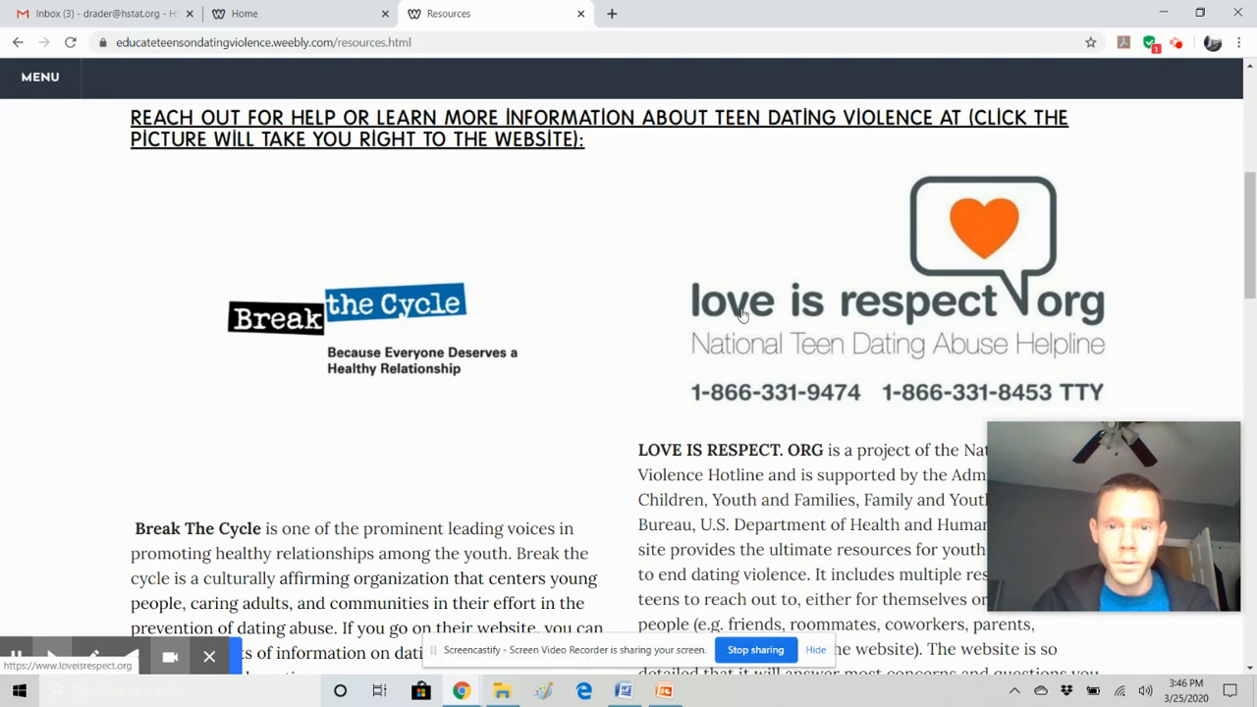
pyautogui.scroll(-2, 715, 331)
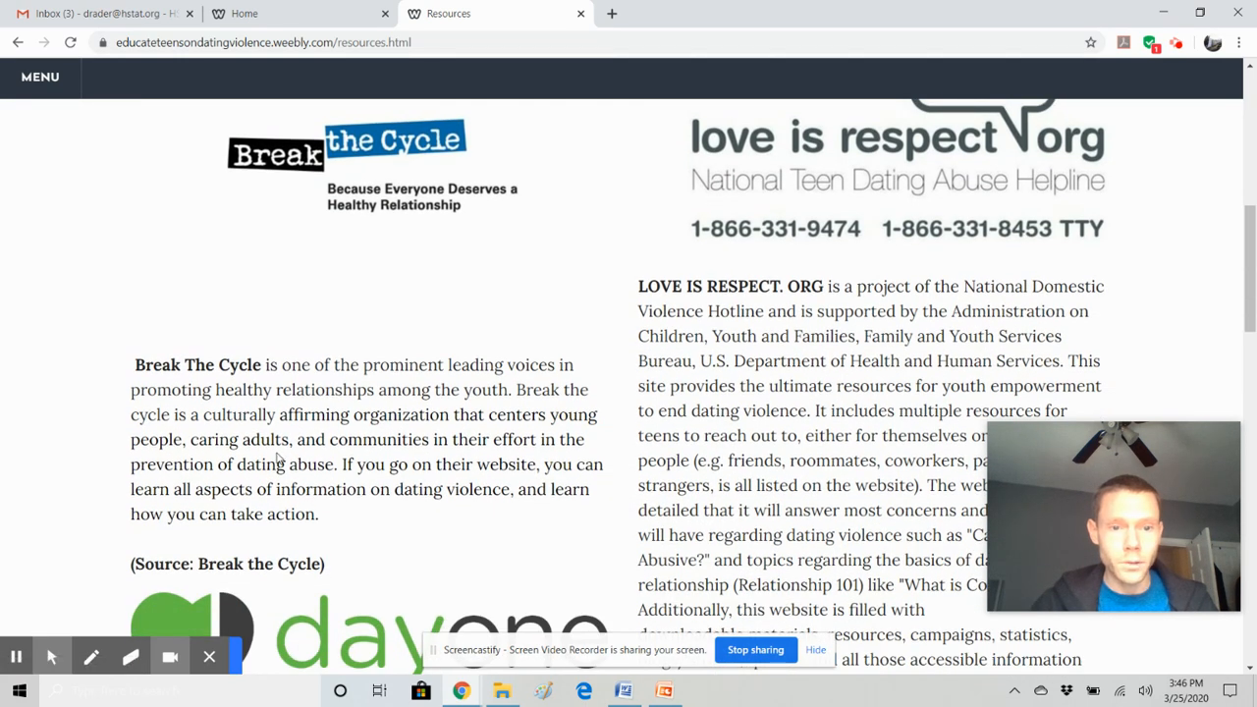
pyautogui.scroll(-2, 207, 402)
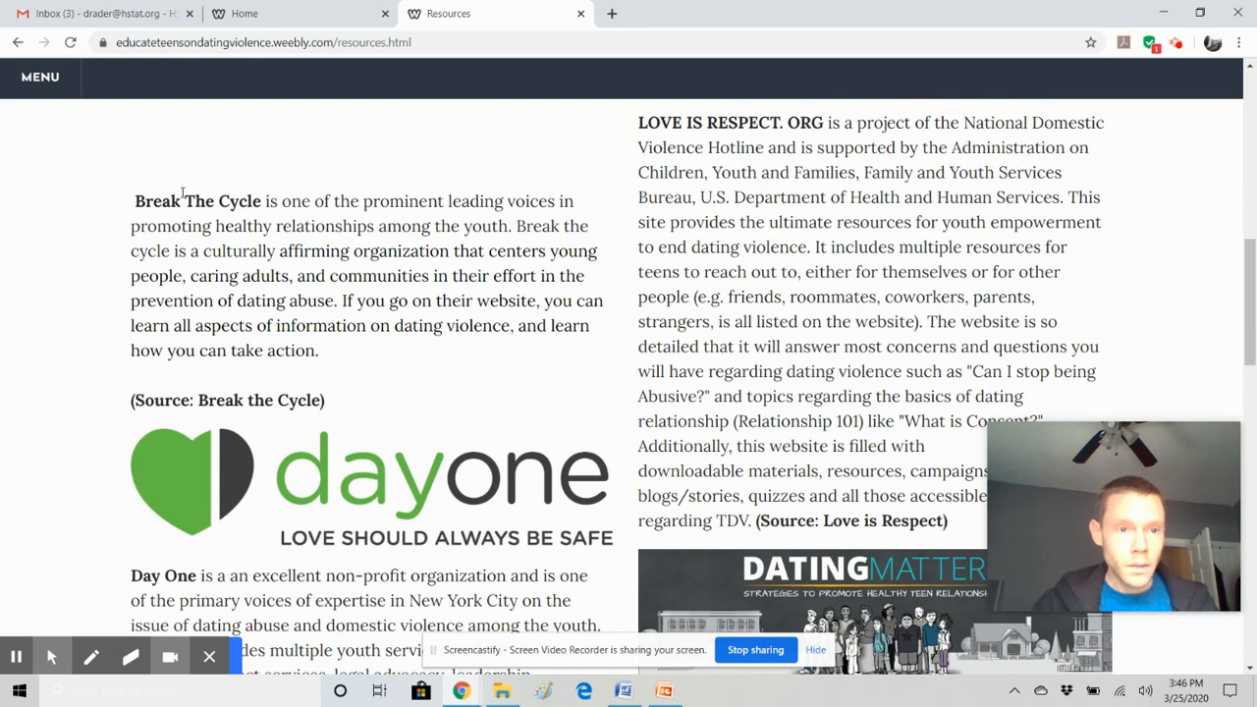
# Check that the Break the Cycle logo links to the organization's website, and close the site's tab.
pyautogui.scroll(3, 357, 250)
pyautogui.click(414, 256)
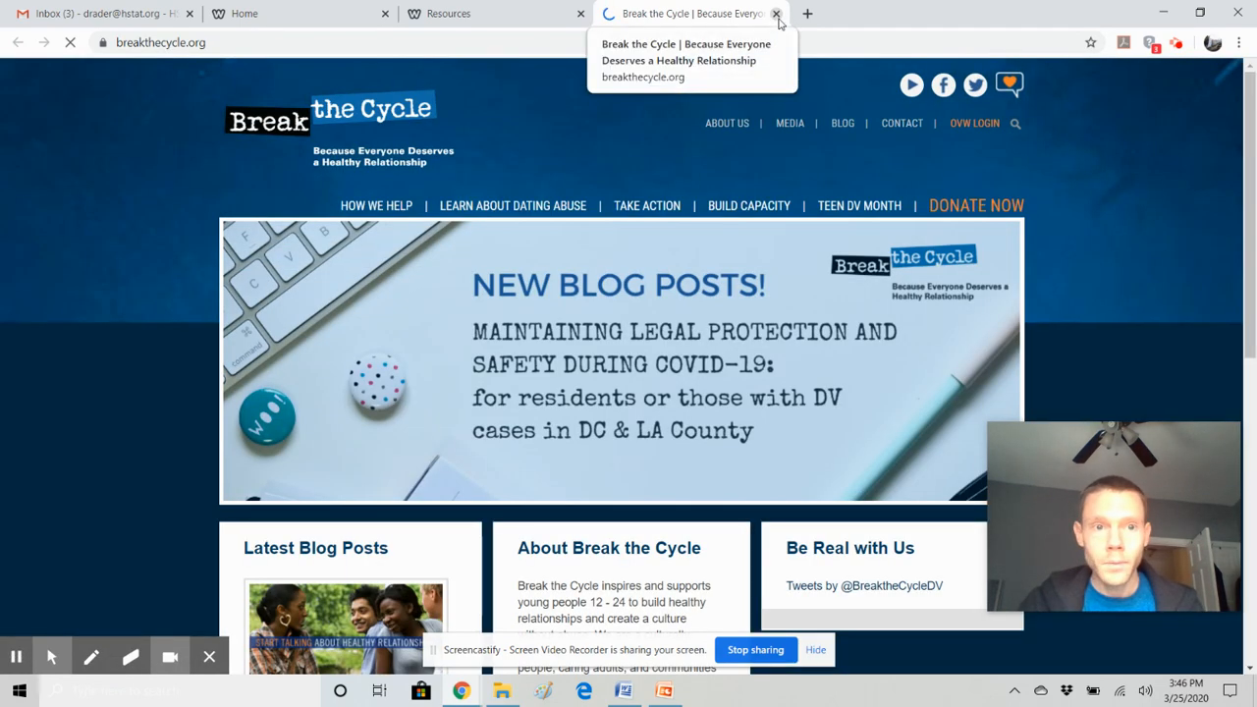
pyautogui.click(776, 14)
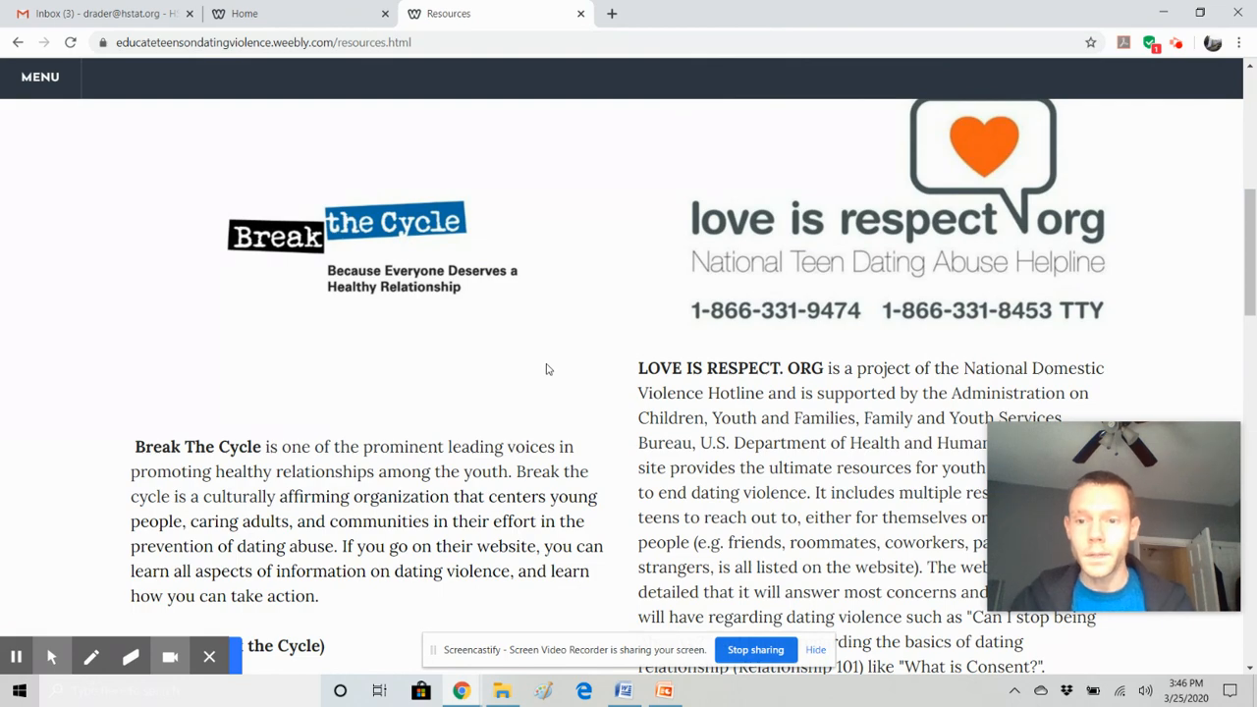
# Review the Day One entry, the Dating Matters brochure download and the Title IX section on the Resources page.
pyautogui.scroll(-7, 548, 370)
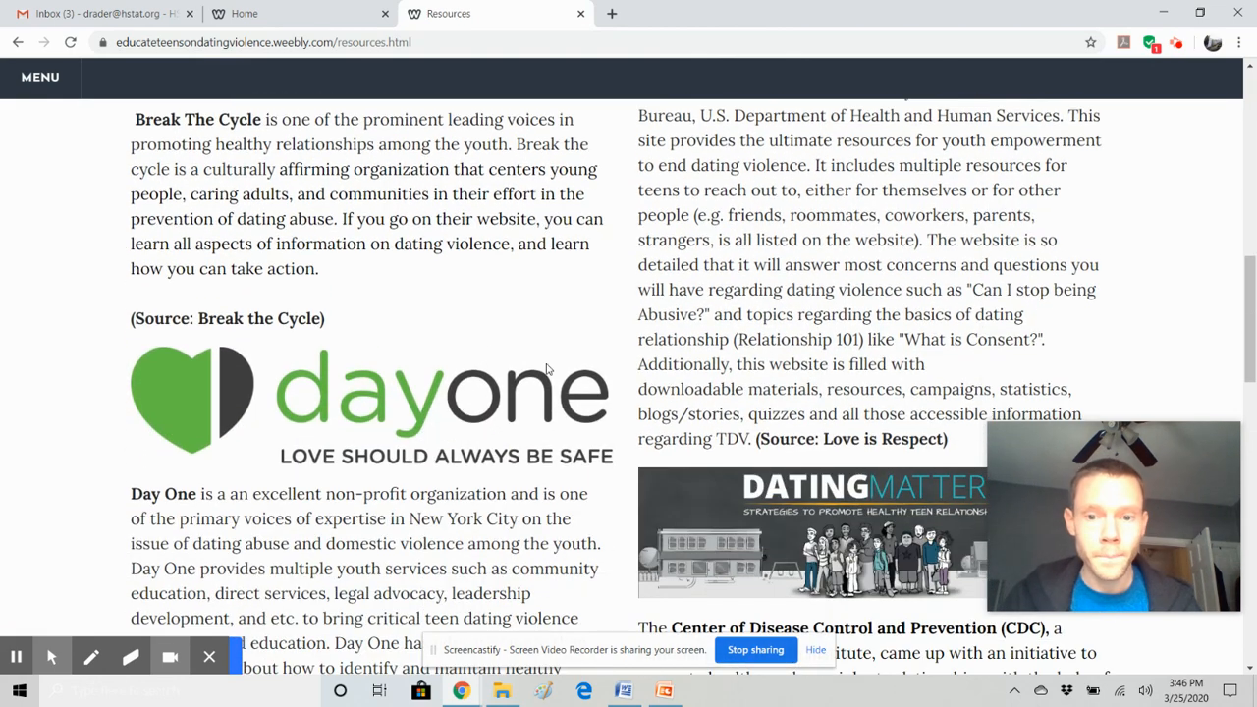
pyautogui.scroll(-3, 548, 369)
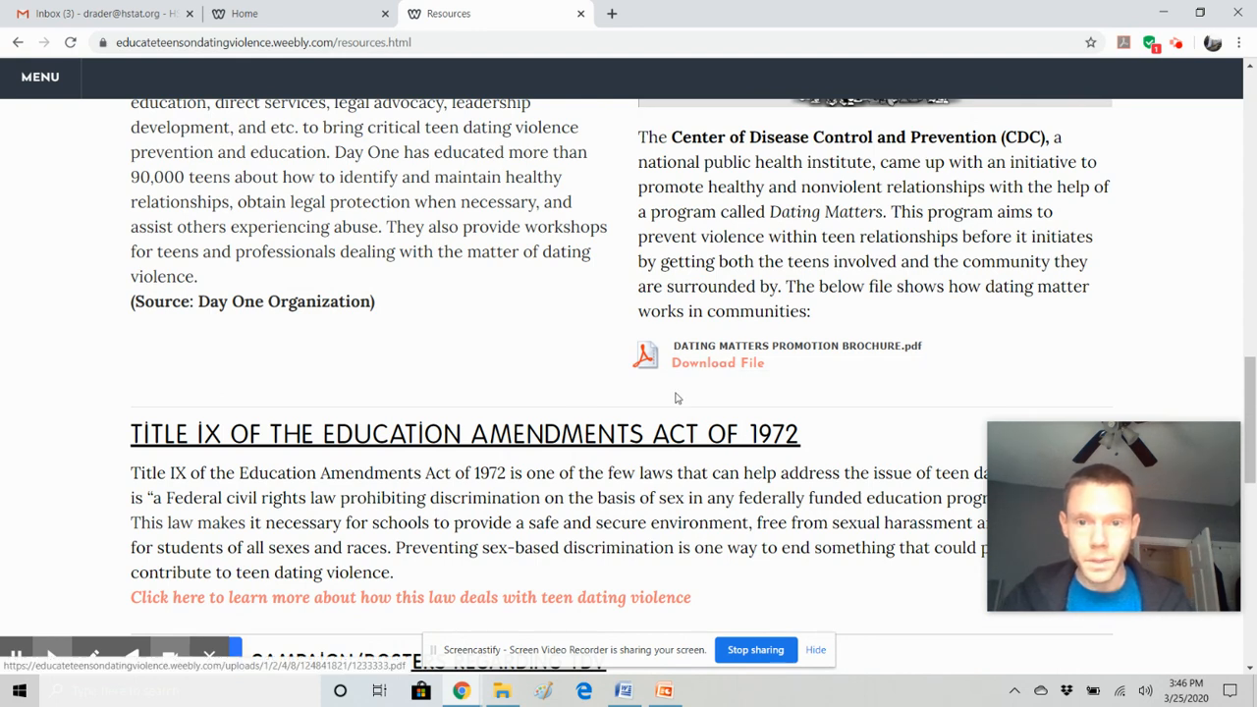
pyautogui.scroll(-2, 593, 441)
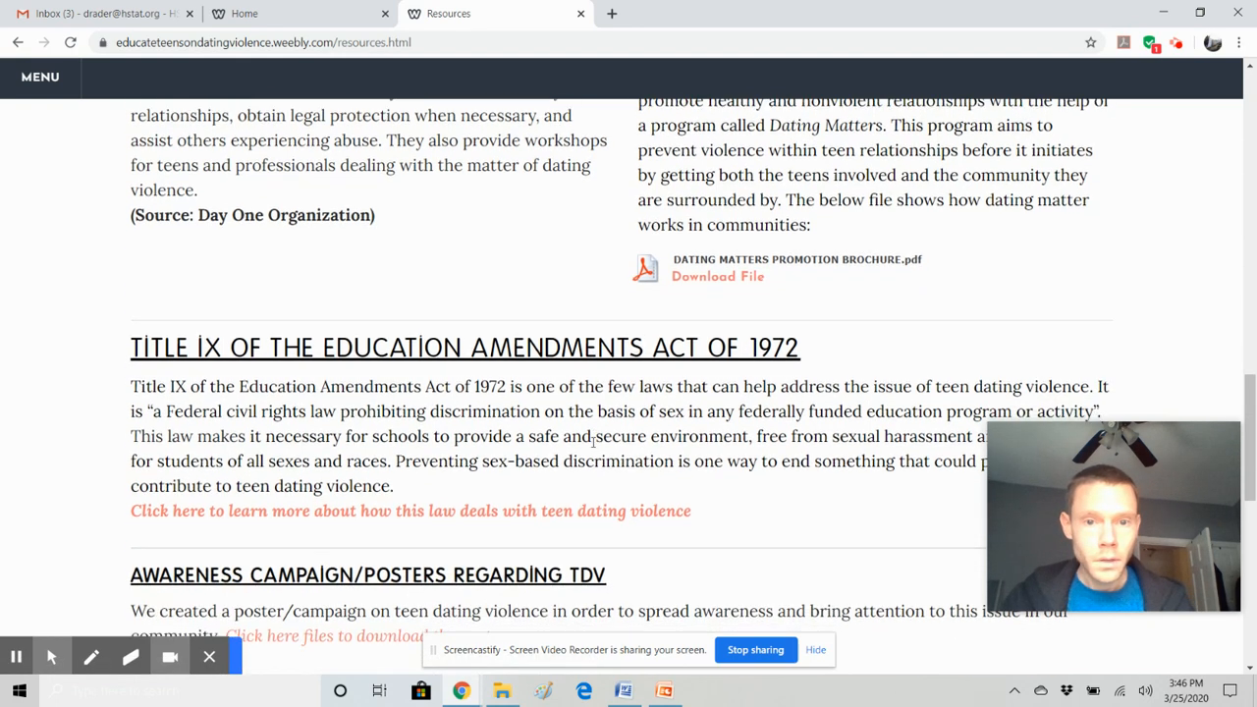
# Review the Awareness Campaign/Posters section and its teen dating violence poster at the end of the Resources page.
pyautogui.scroll(-8, 718, 393)
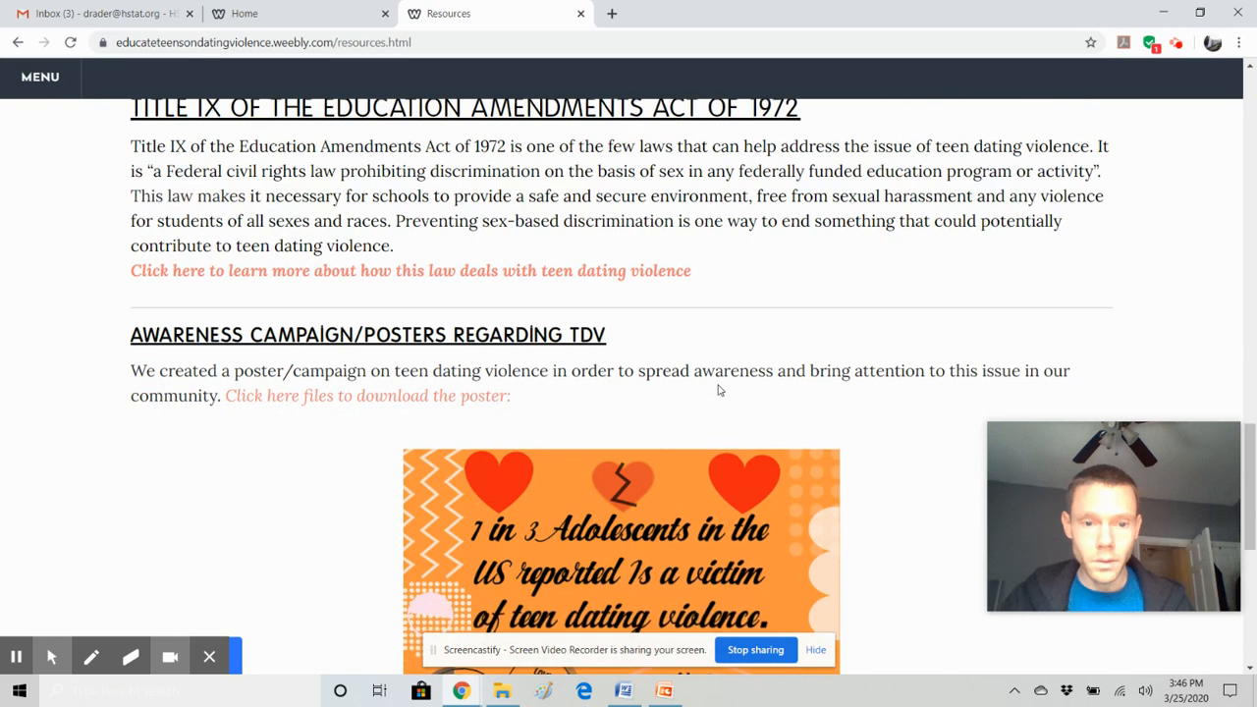
pyautogui.scroll(3, 718, 391)
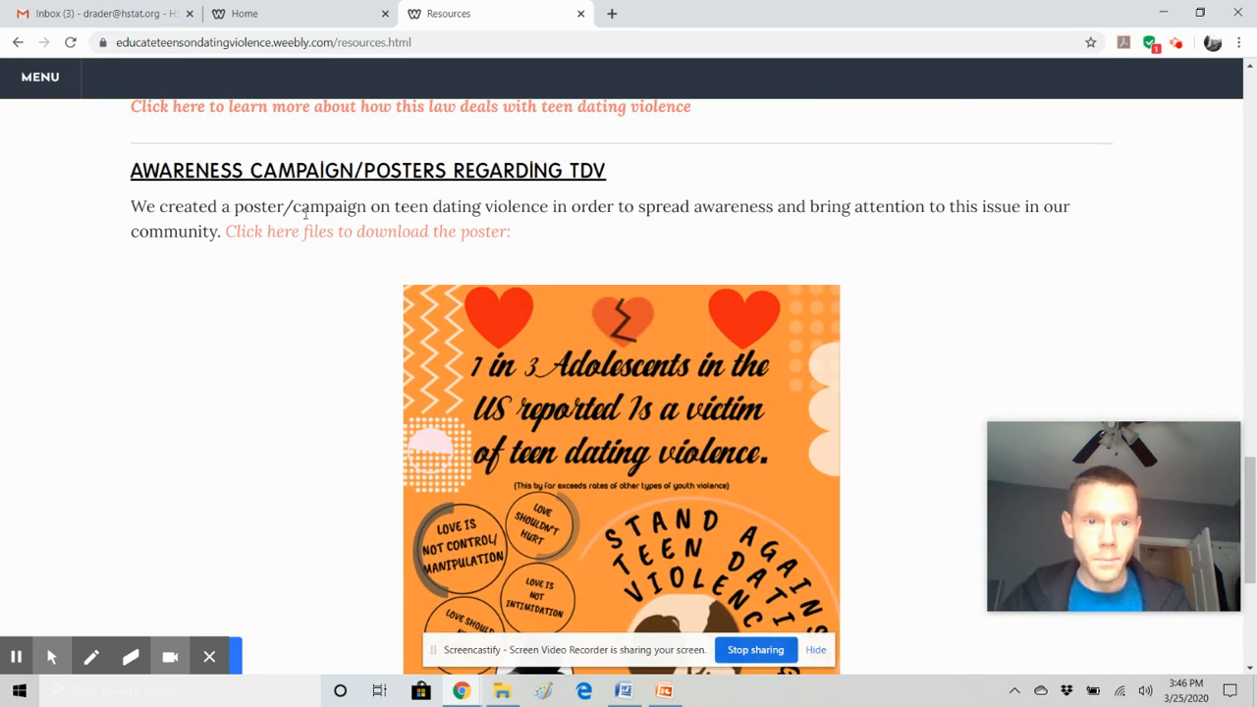
pyautogui.scroll(-4, 496, 224)
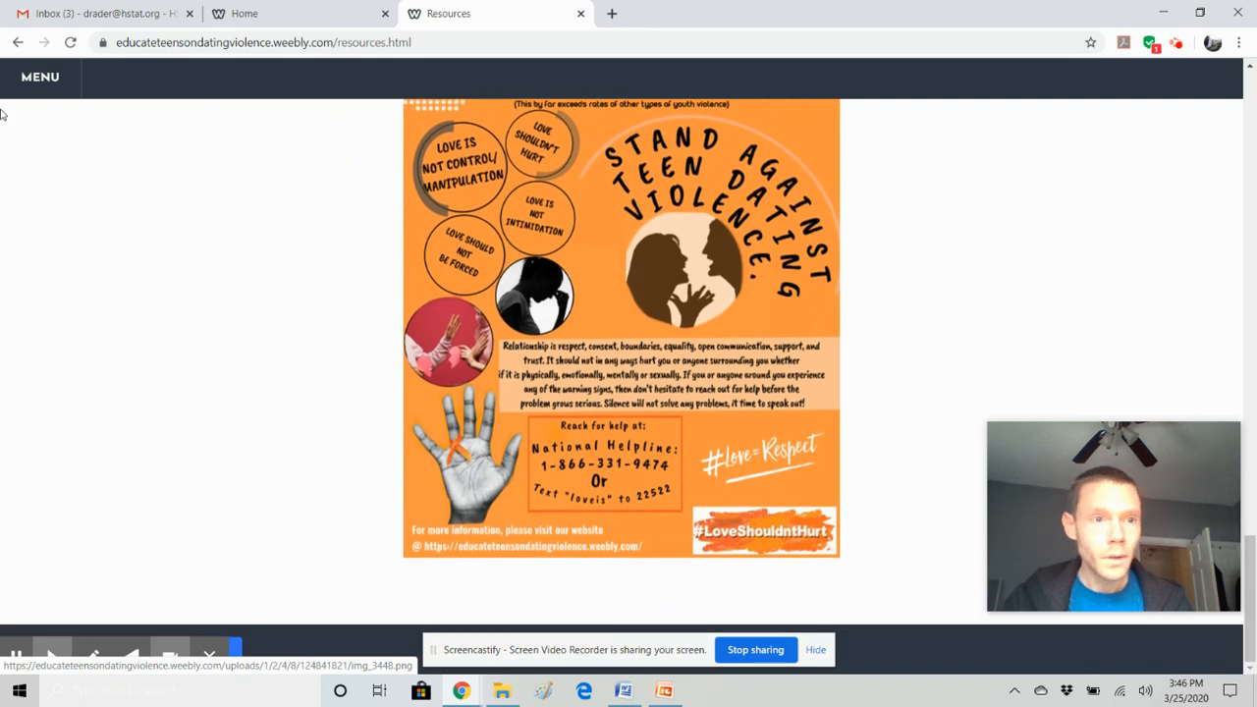
# Open the sample site's Support Us page and read the petition appeal and the "You Can Make a Change Too!" list.
pyautogui.click(34, 87)
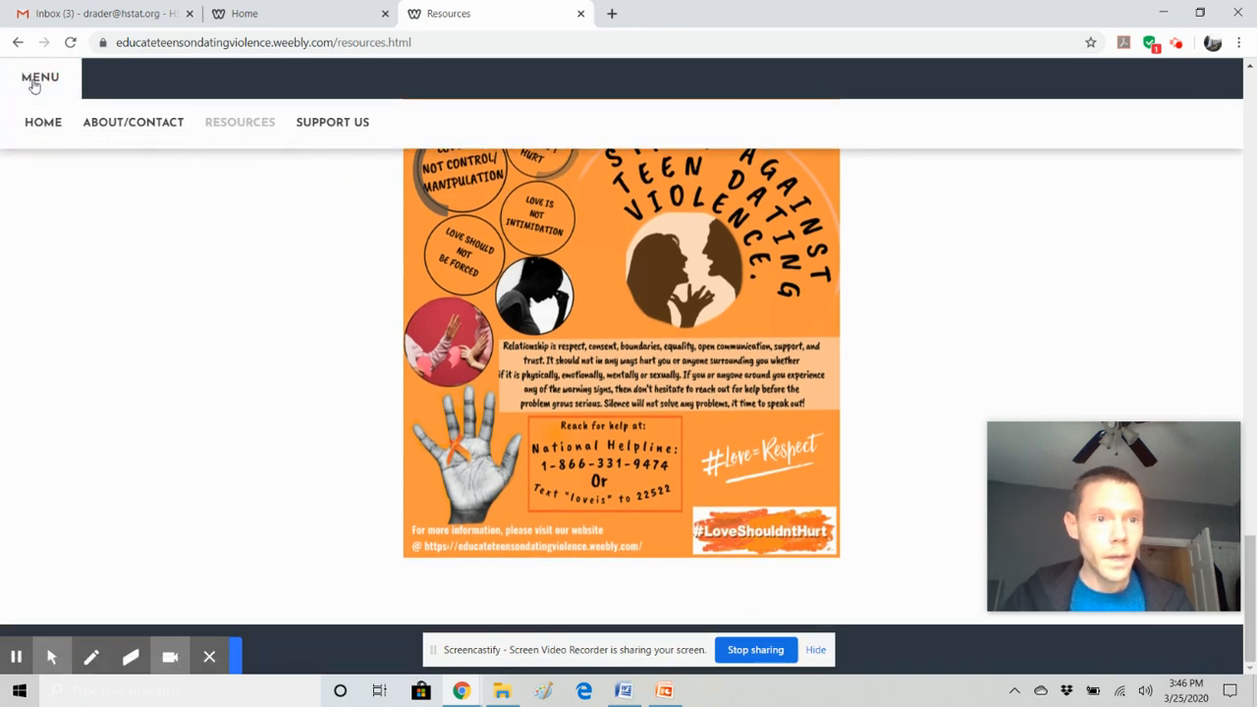
pyautogui.click(329, 129)
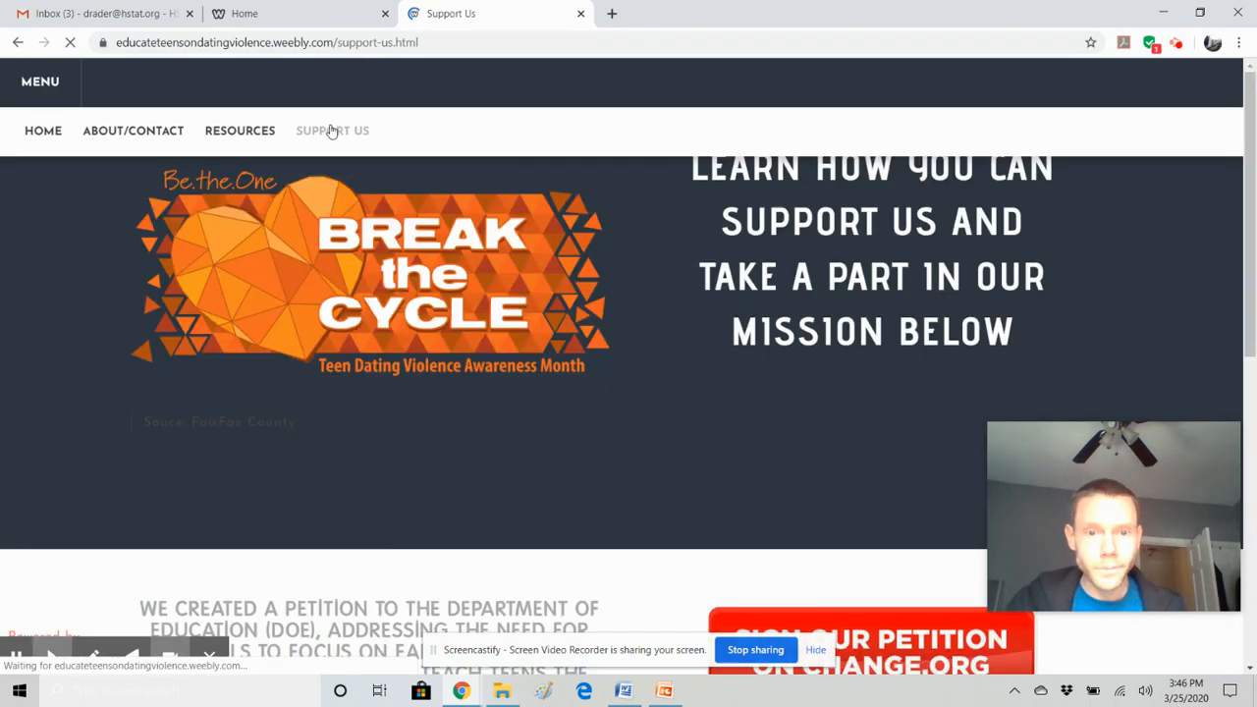
pyautogui.scroll(-4, 461, 187)
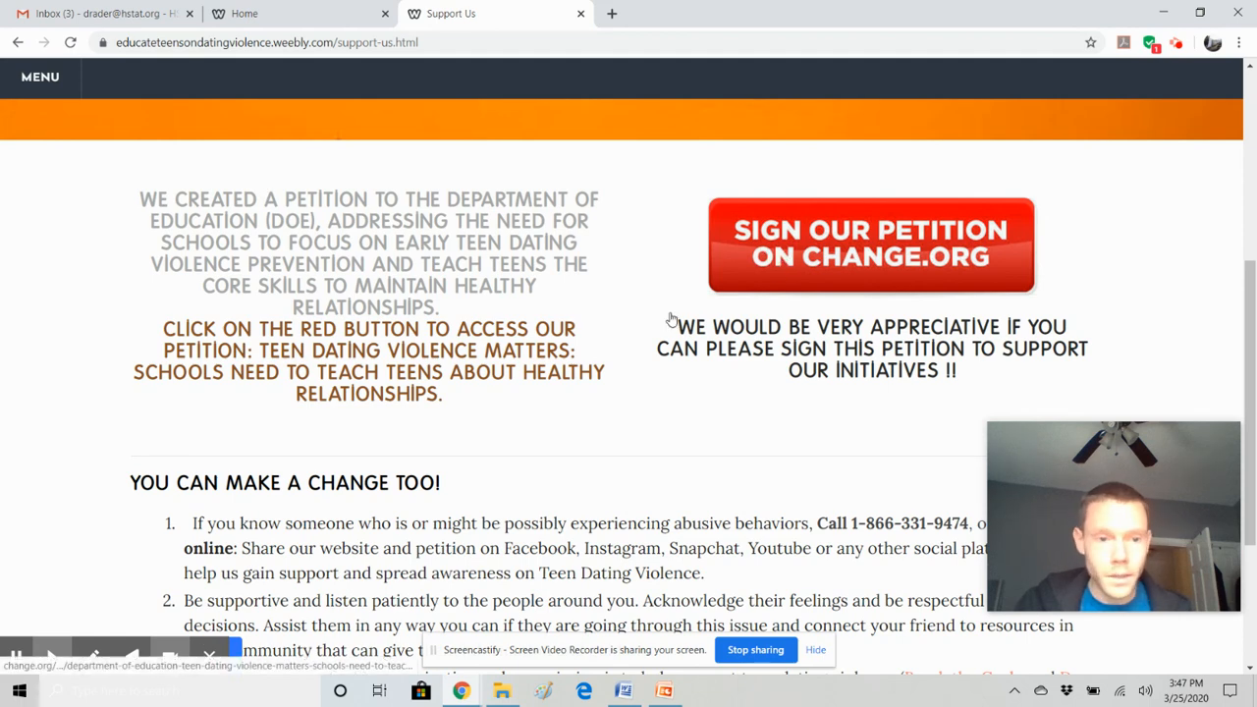
pyautogui.scroll(-1, 469, 342)
pyautogui.scroll(-1, 470, 343)
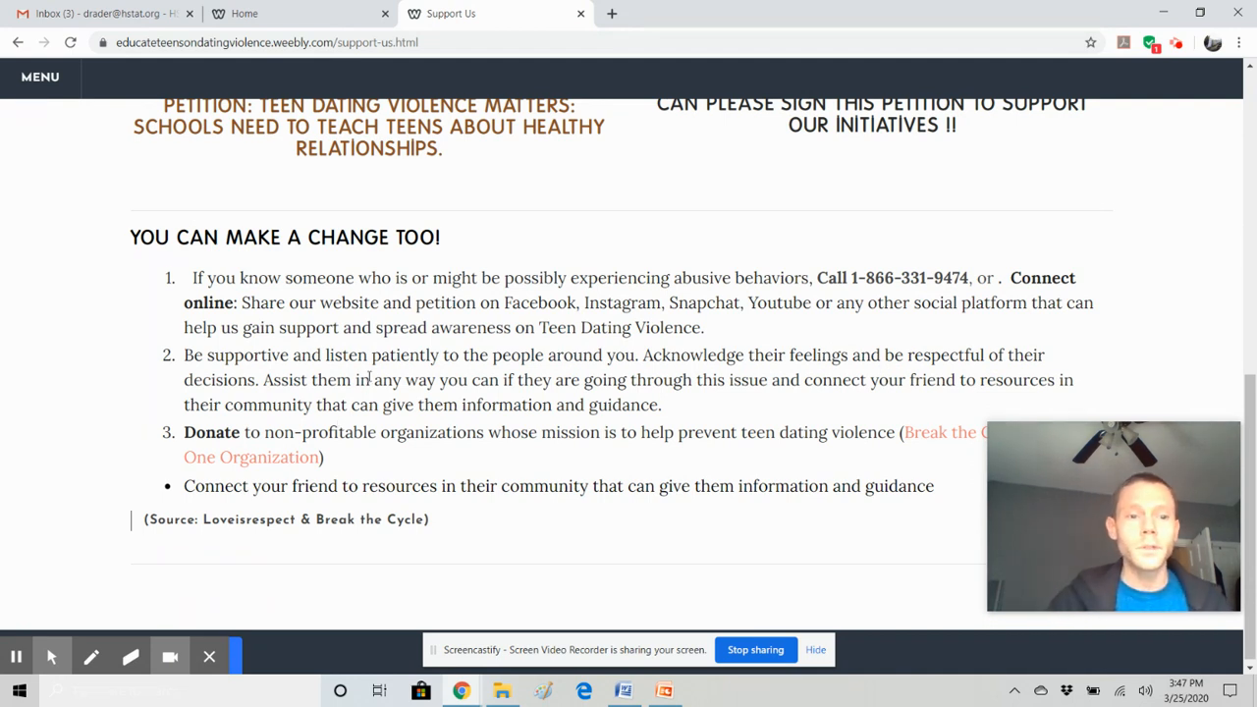
pyautogui.scroll(-1, 370, 379)
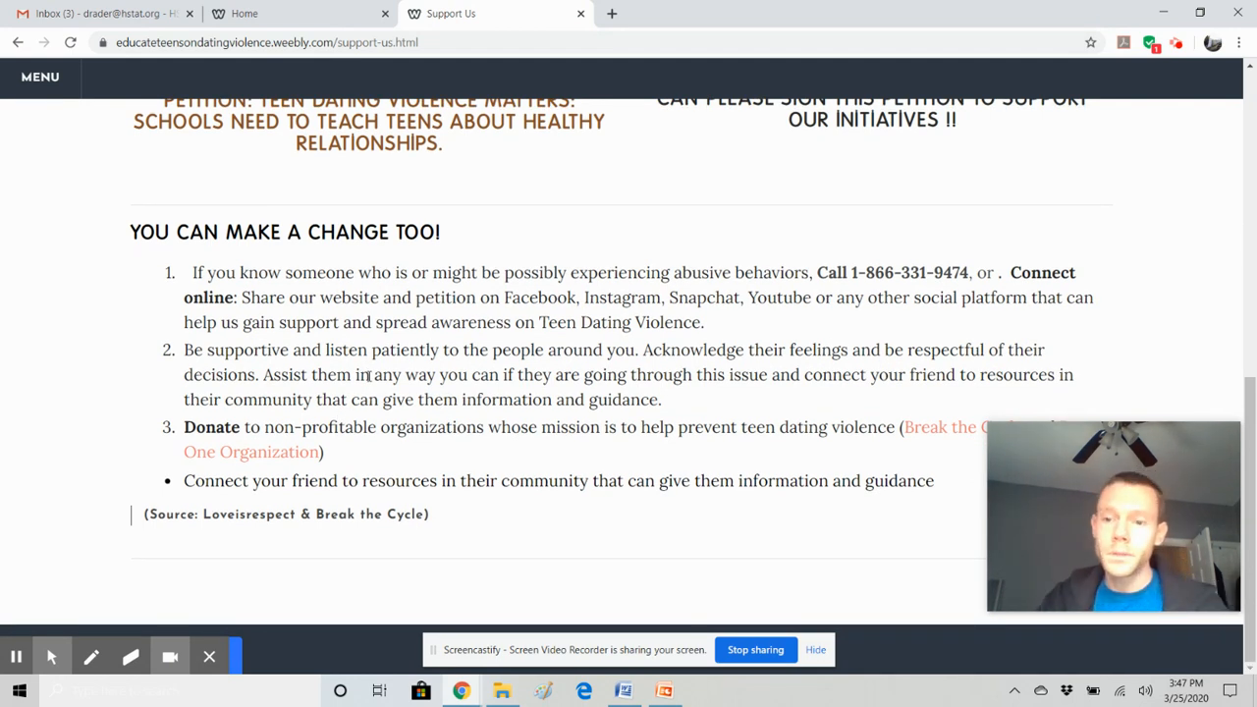
# Open the linked Change.org petition and examine its italic opening statement and first Teen Dating Violence paragraph.
pyautogui.scroll(3, 589, 344)
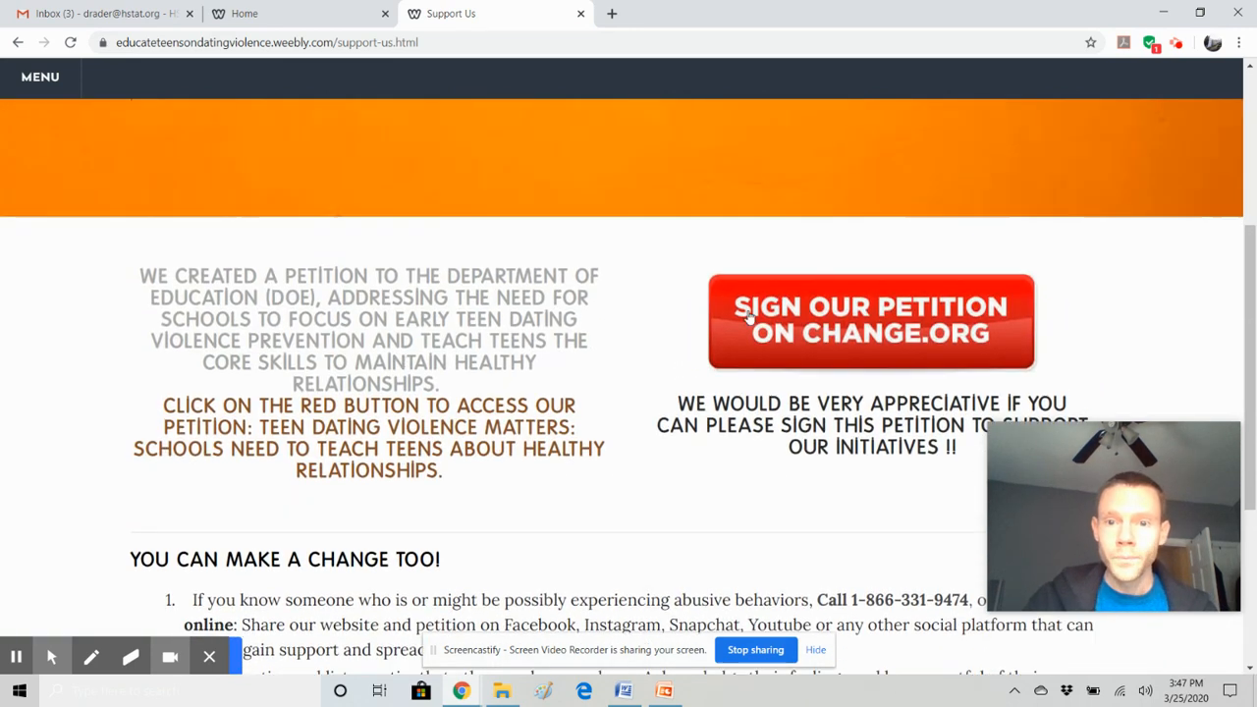
pyautogui.click(825, 305)
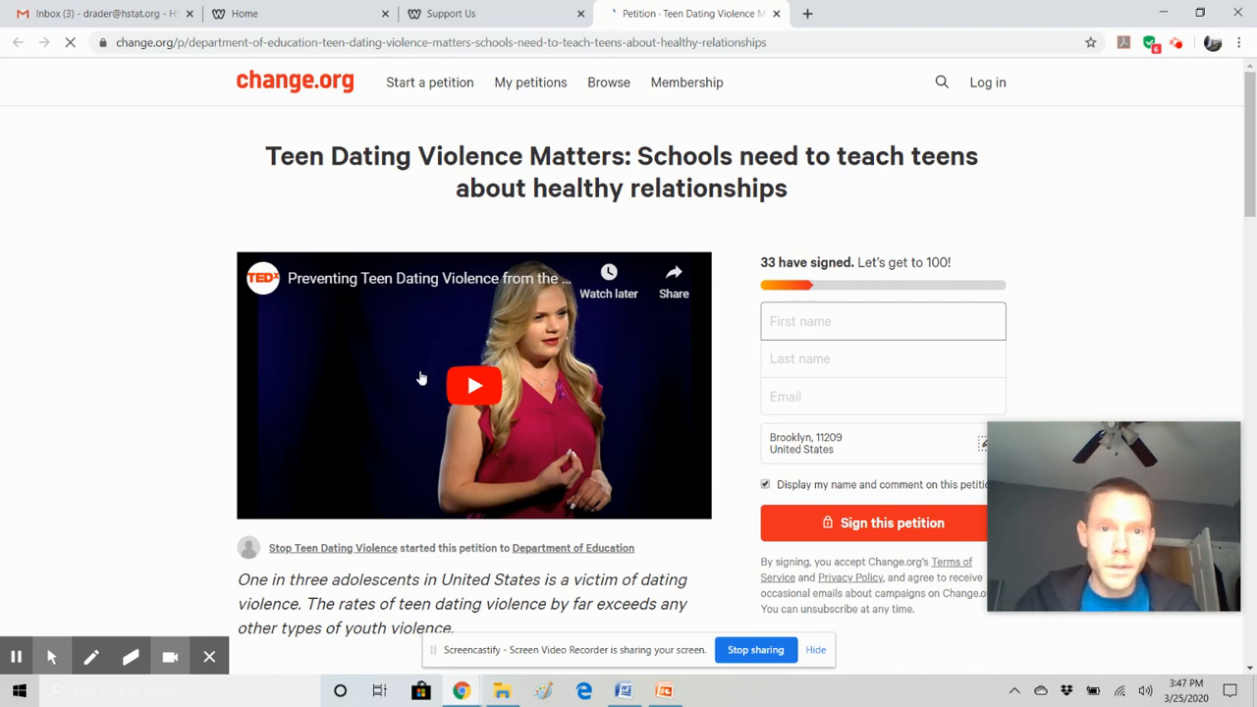
pyautogui.scroll(-5, 194, 514)
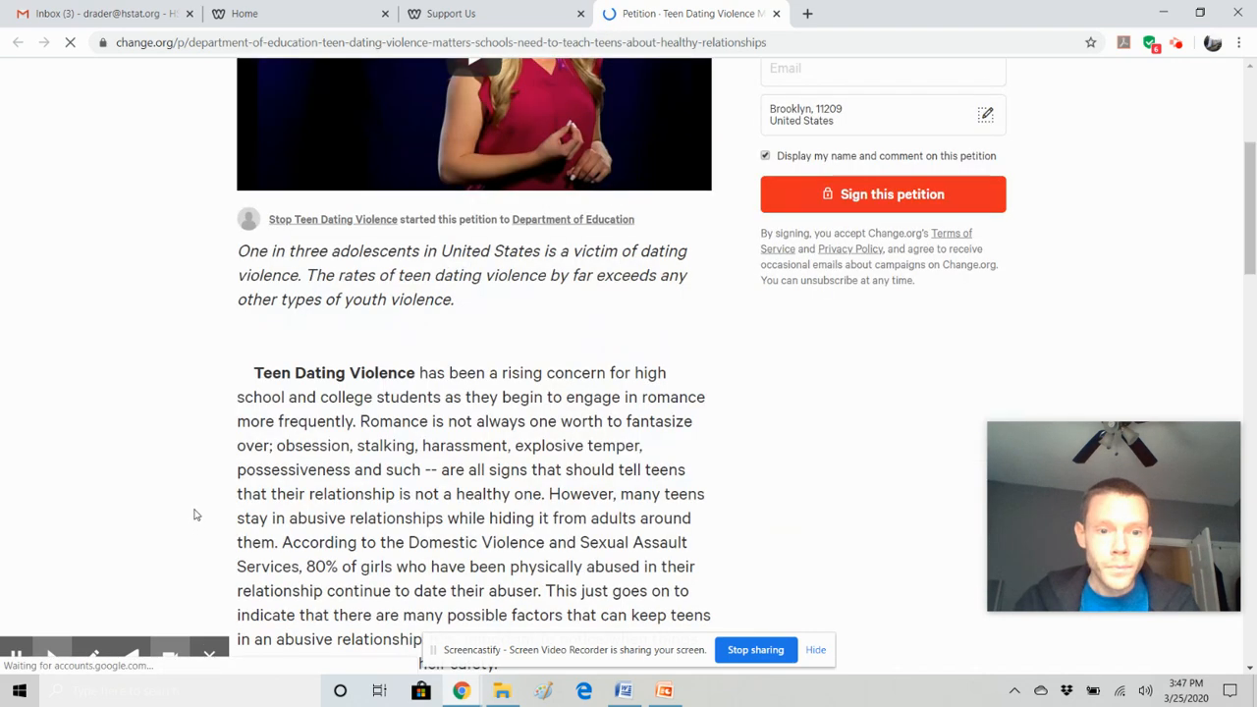
pyautogui.scroll(1, 192, 344)
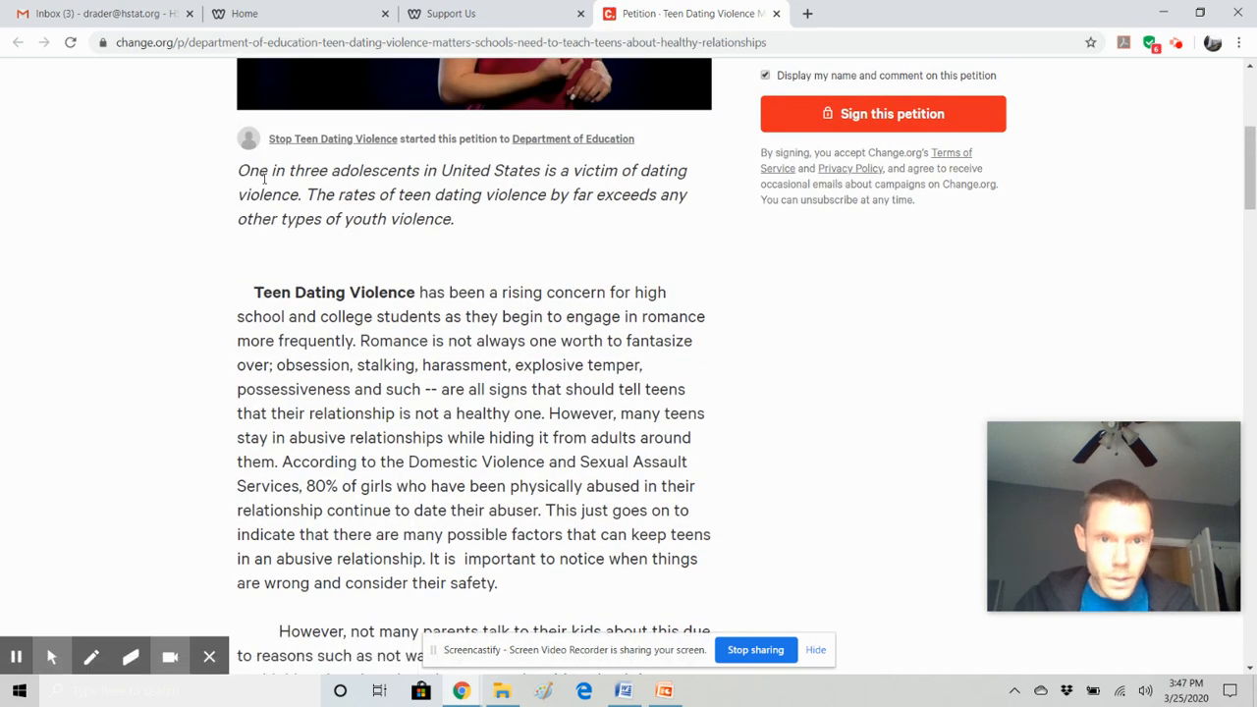
pyautogui.moveTo(472, 231); pyautogui.dragTo(240, 177)
pyautogui.click(544, 230)
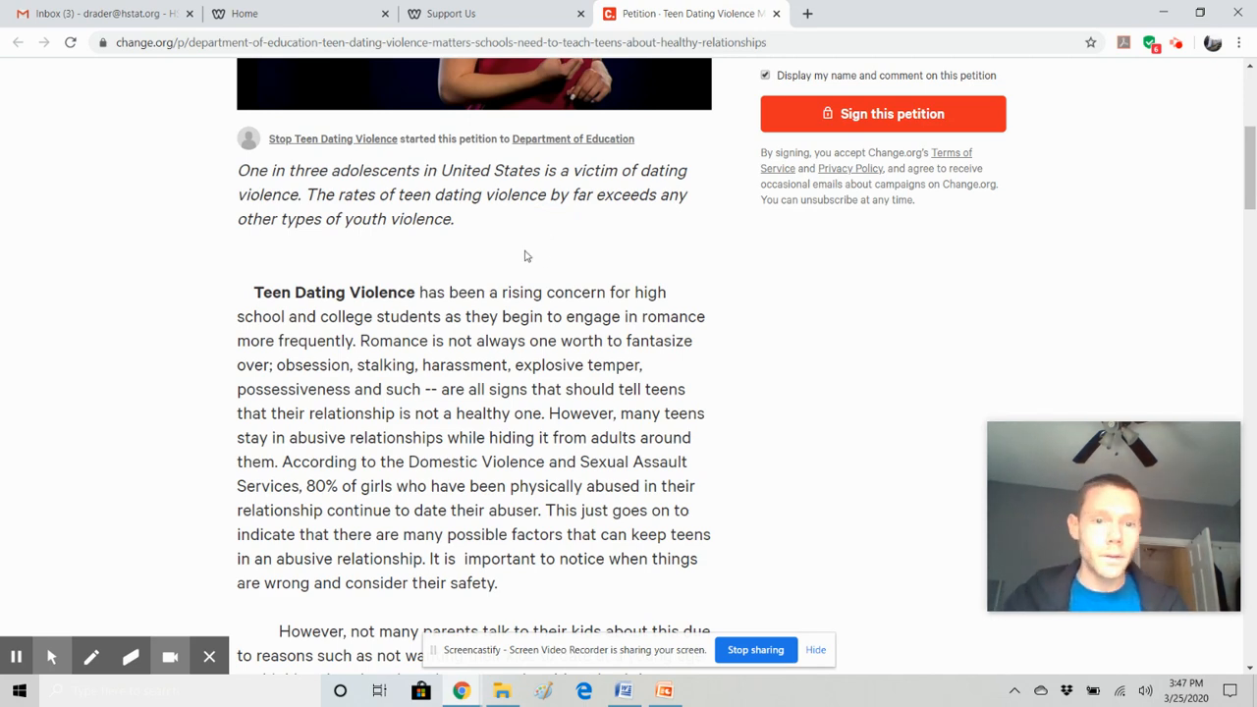
pyautogui.scroll(-1, 525, 255)
pyautogui.moveTo(500, 501); pyautogui.dragTo(252, 209)
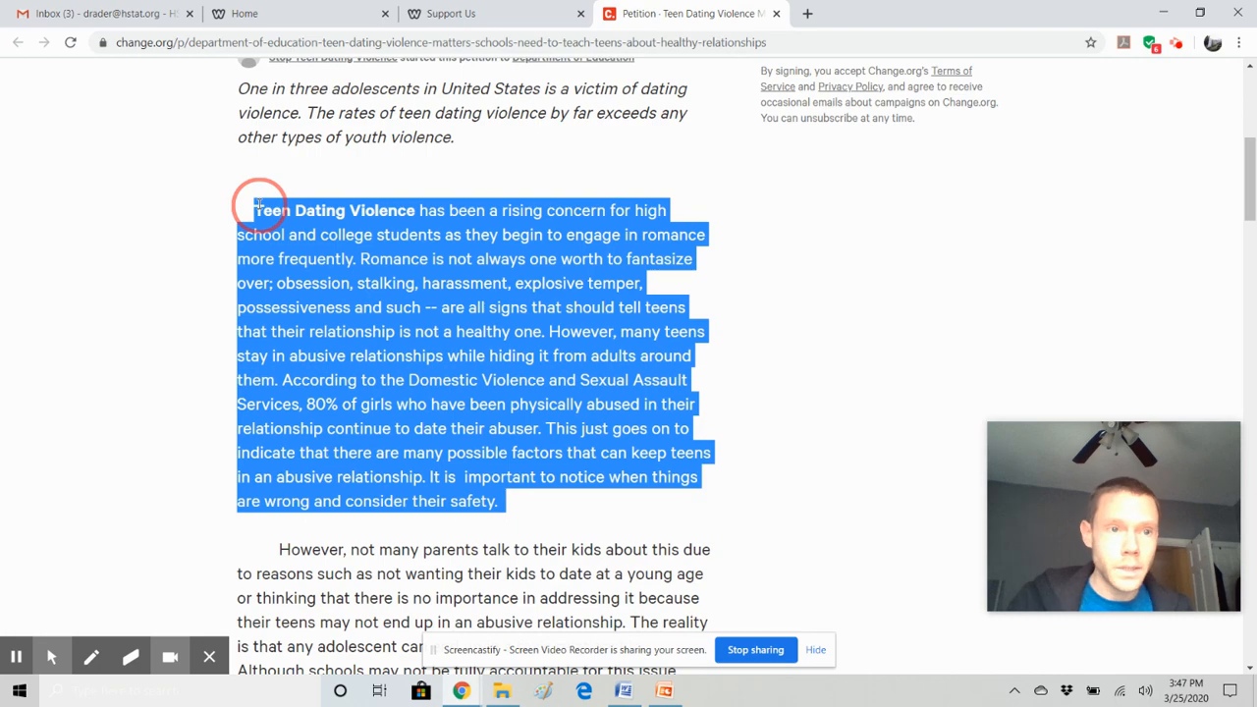
pyautogui.click(432, 358)
# Read the rest of the petition text, from the paragraph on parents and schools to the bold closing appeal.
pyautogui.scroll(-5, 432, 358)
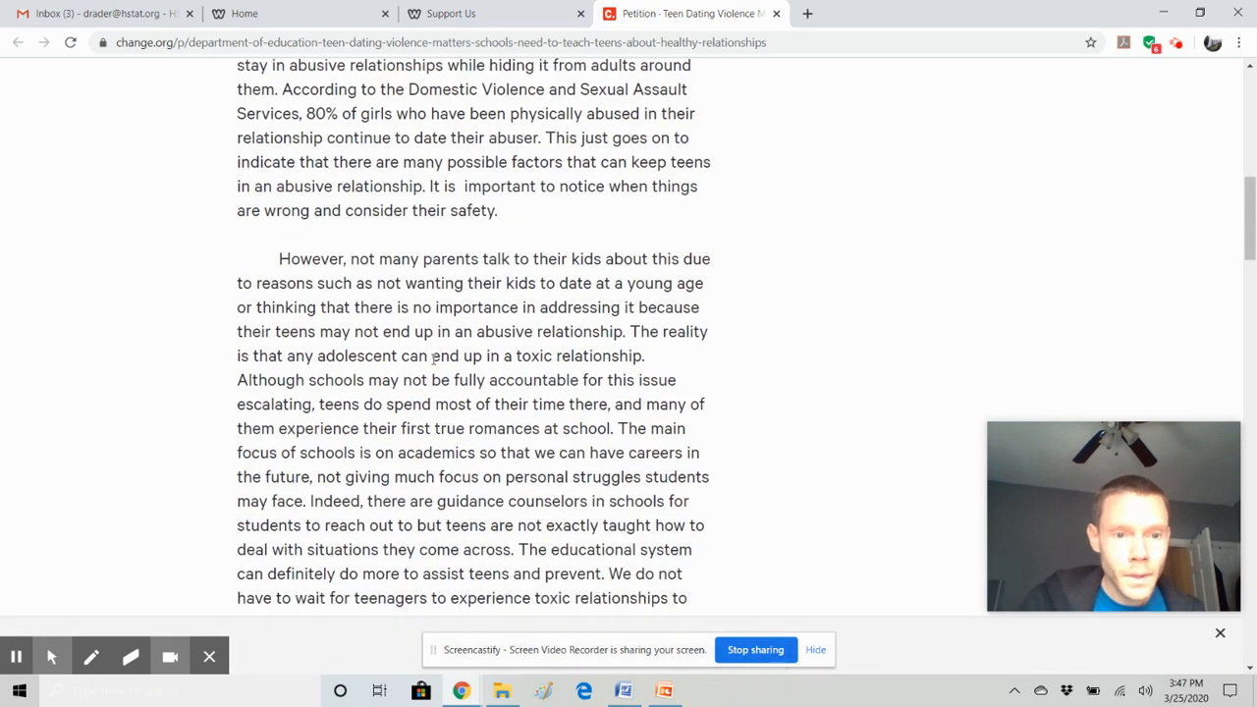
pyautogui.scroll(-4, 432, 358)
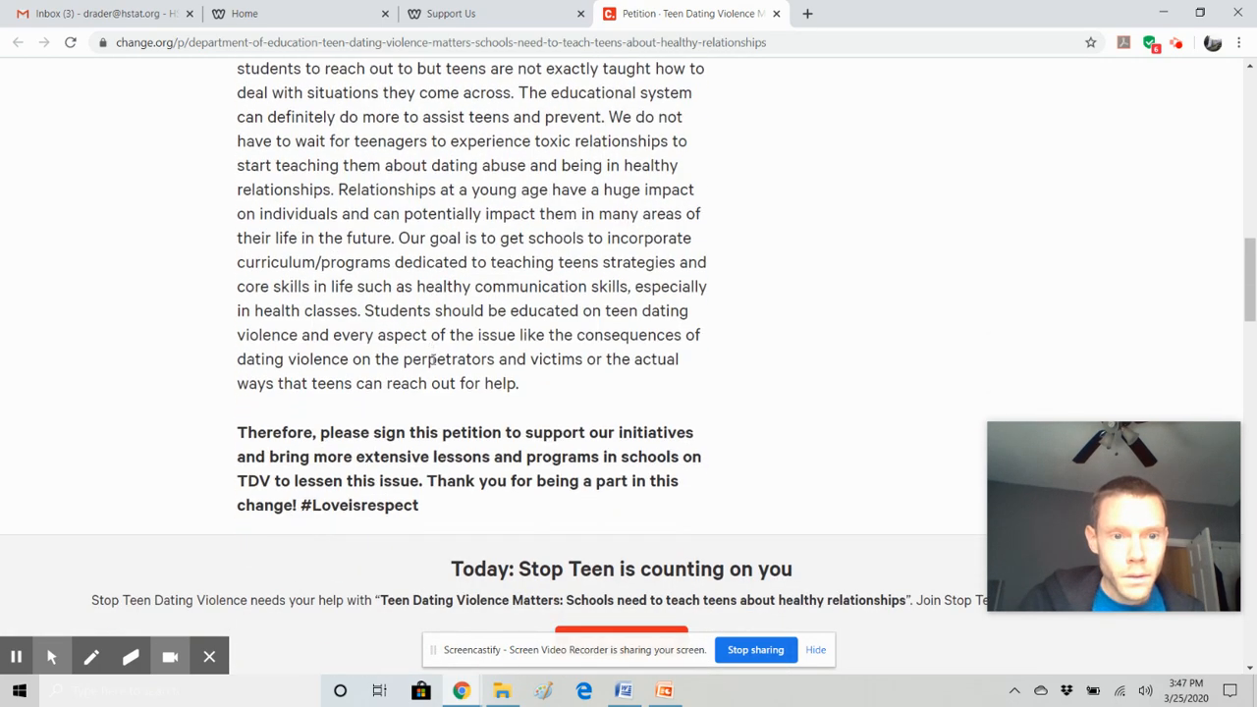
pyautogui.scroll(3, 433, 364)
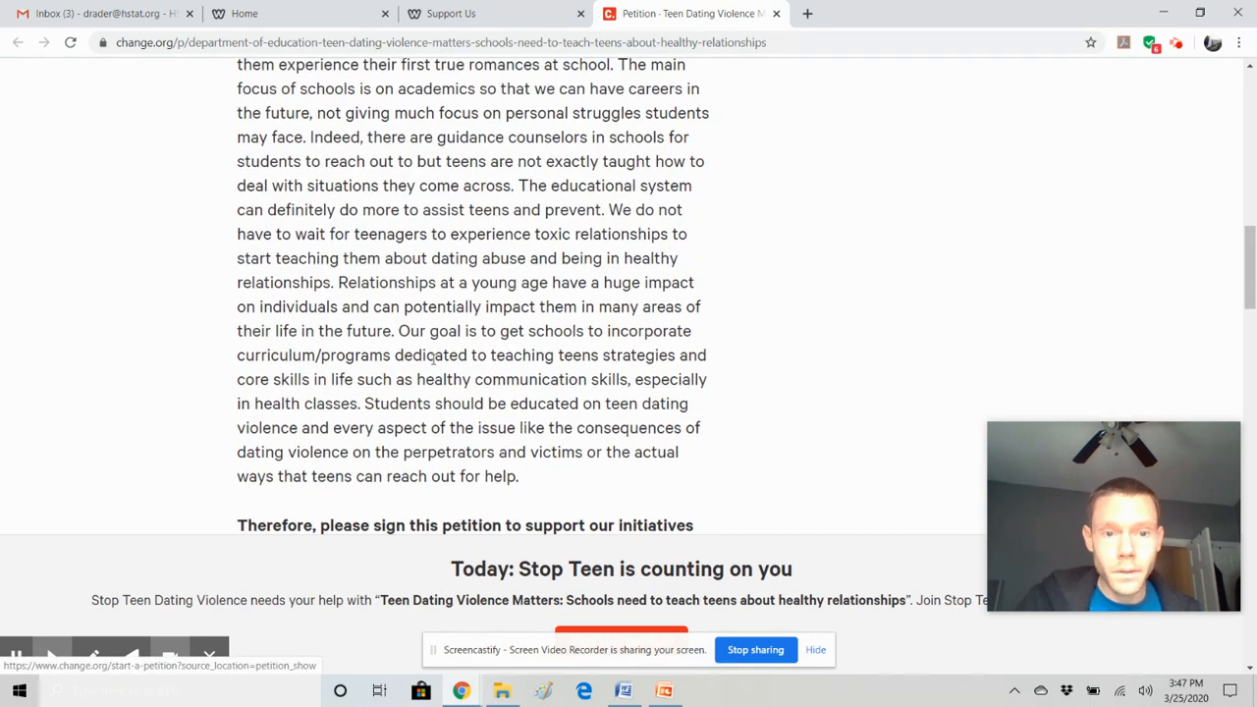
pyautogui.scroll(-2, 433, 360)
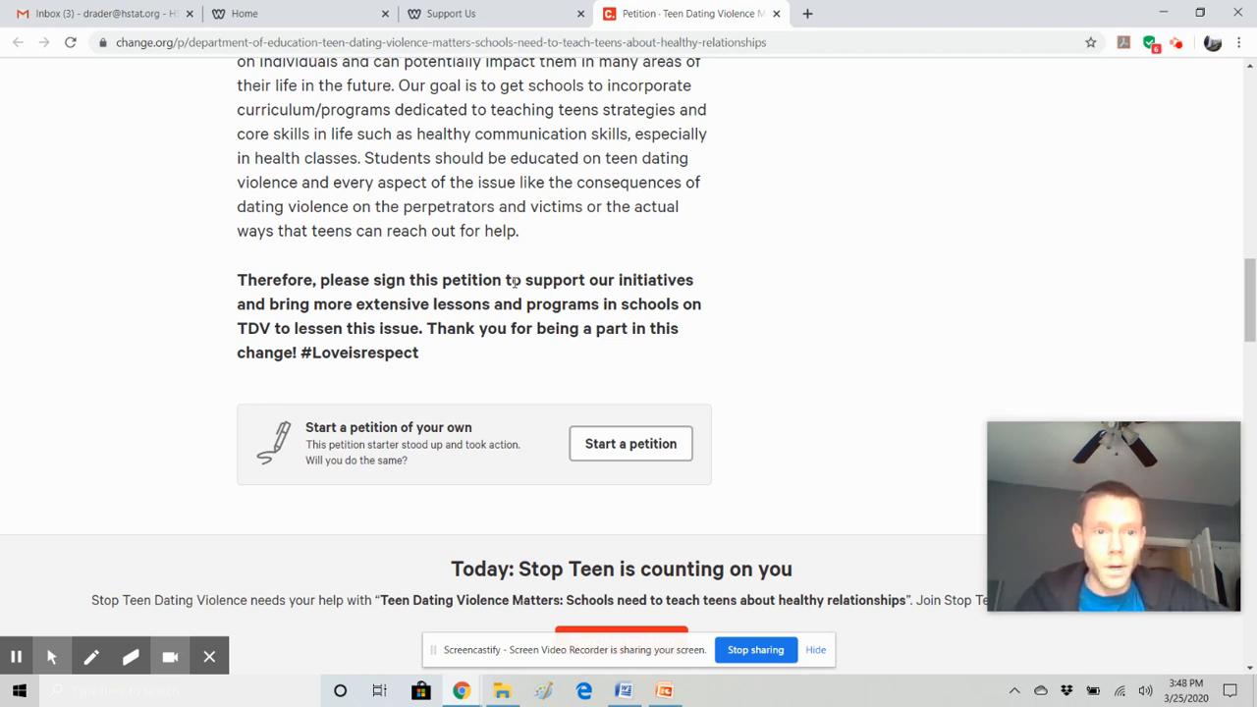
pyautogui.scroll(12, 515, 280)
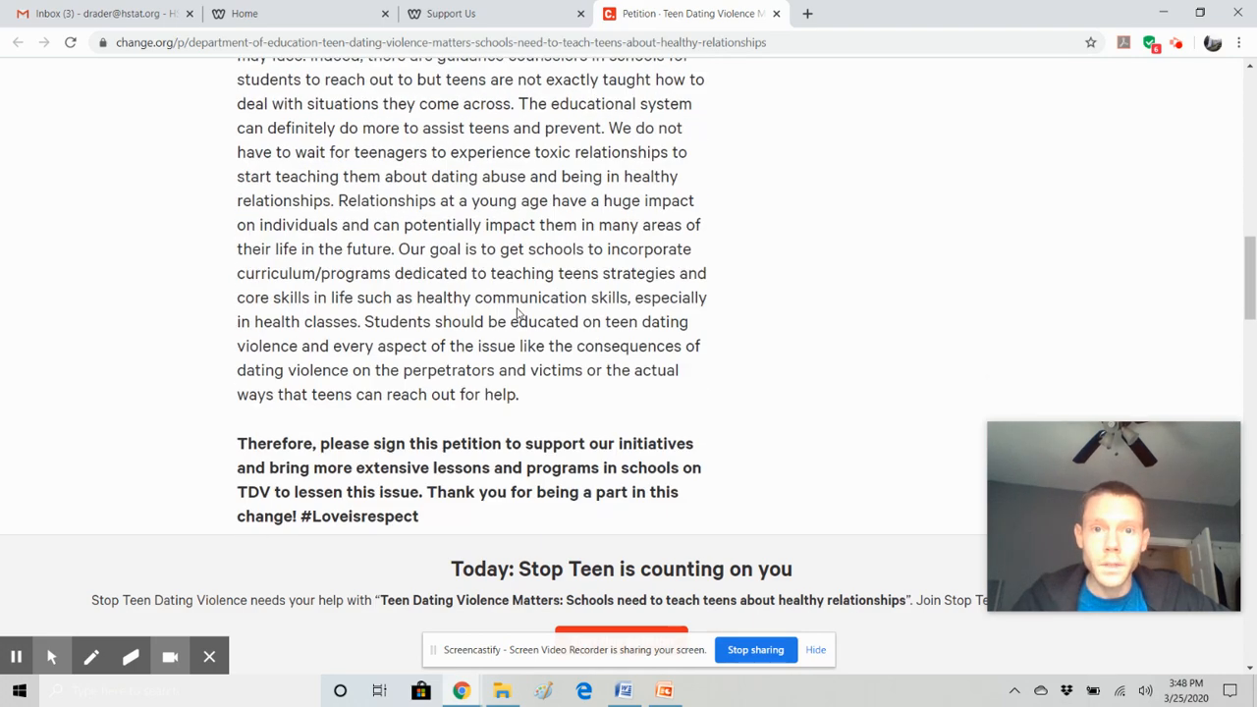
# Return to the teen dating violence sample site and close both its tab and the petition's tab.
pyautogui.click(499, 8)
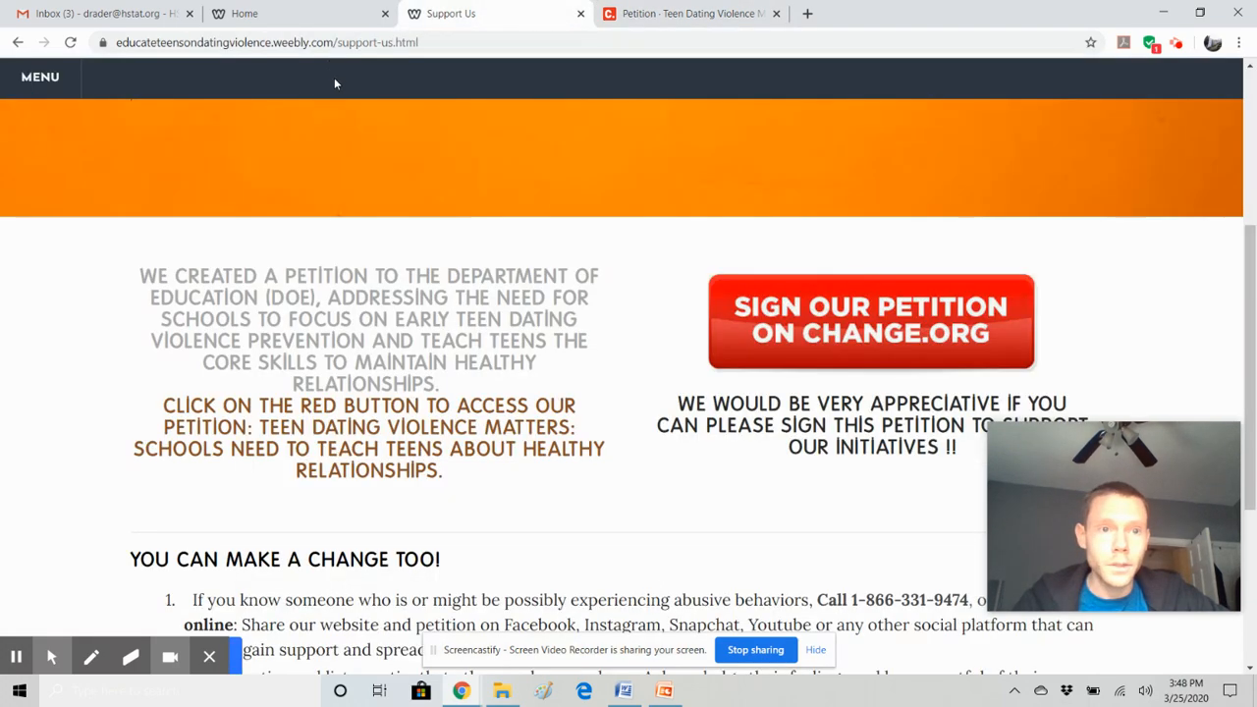
pyautogui.click(310, 7)
pyautogui.click(449, 12)
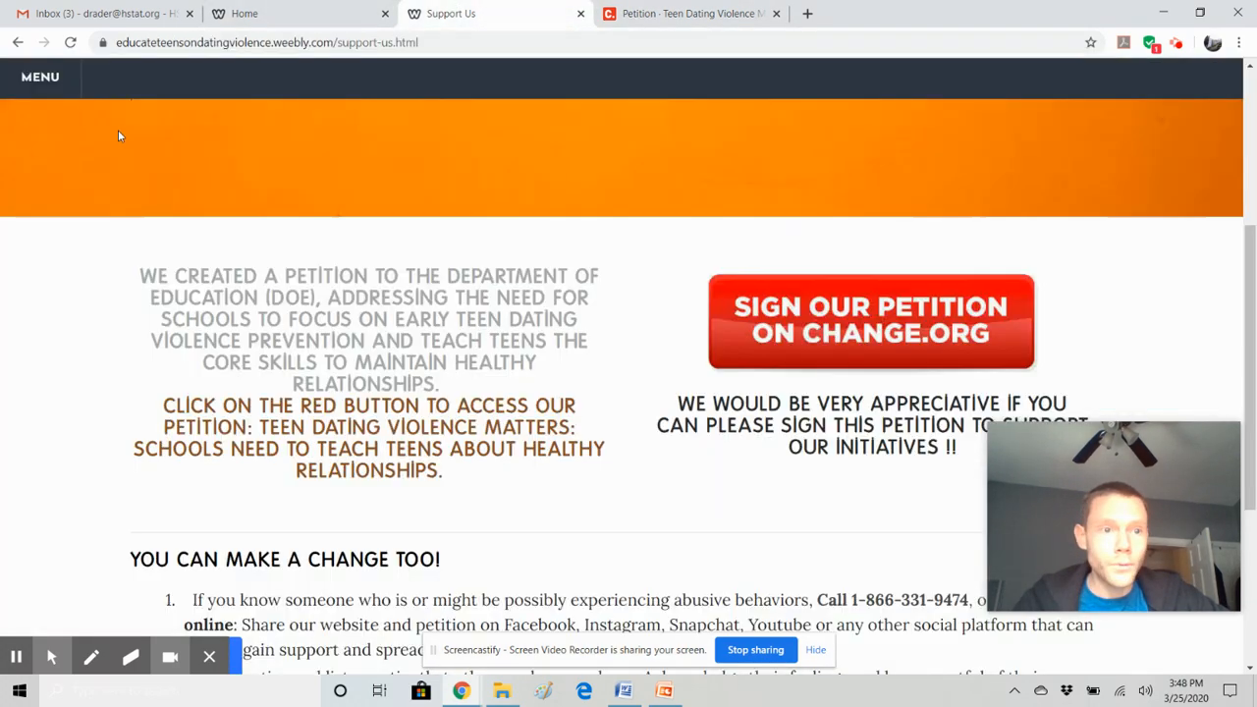
pyautogui.click(37, 80)
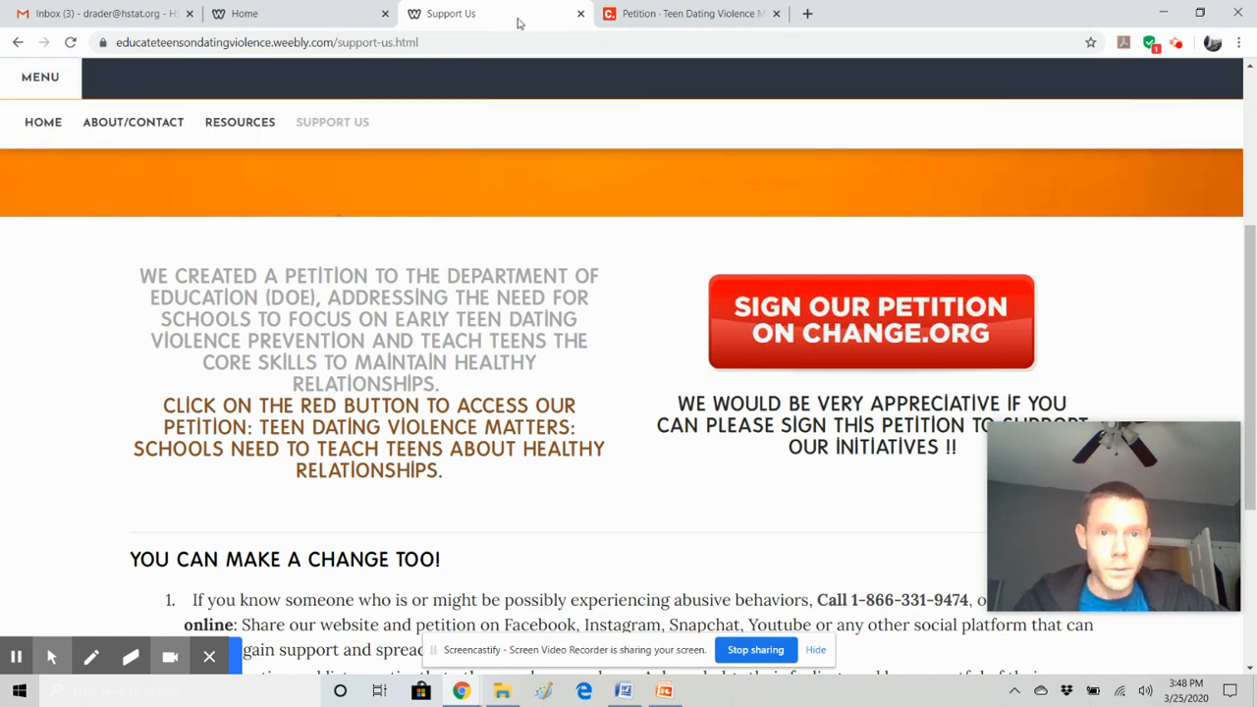
pyautogui.click(582, 15)
pyautogui.click(582, 15)
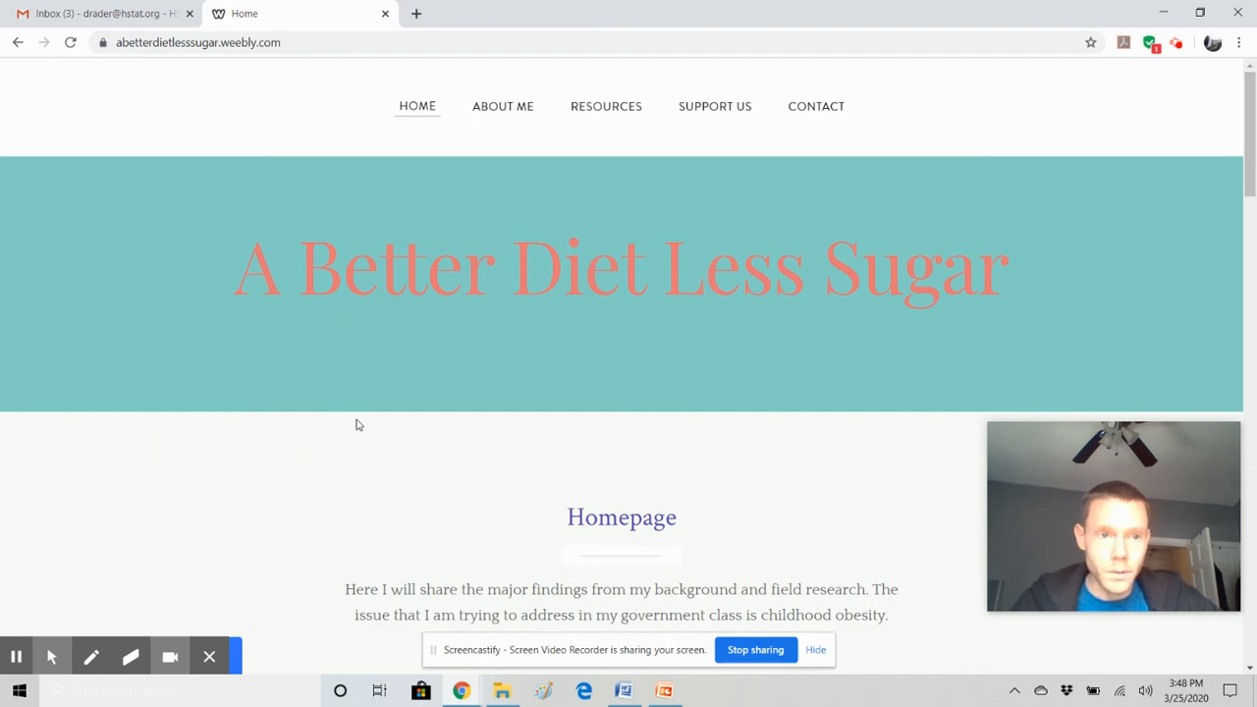
# Skim the A Better Diet Less Sugar homepage, from the background research findings to the survey tables and charts.
pyautogui.scroll(-3, 357, 424)
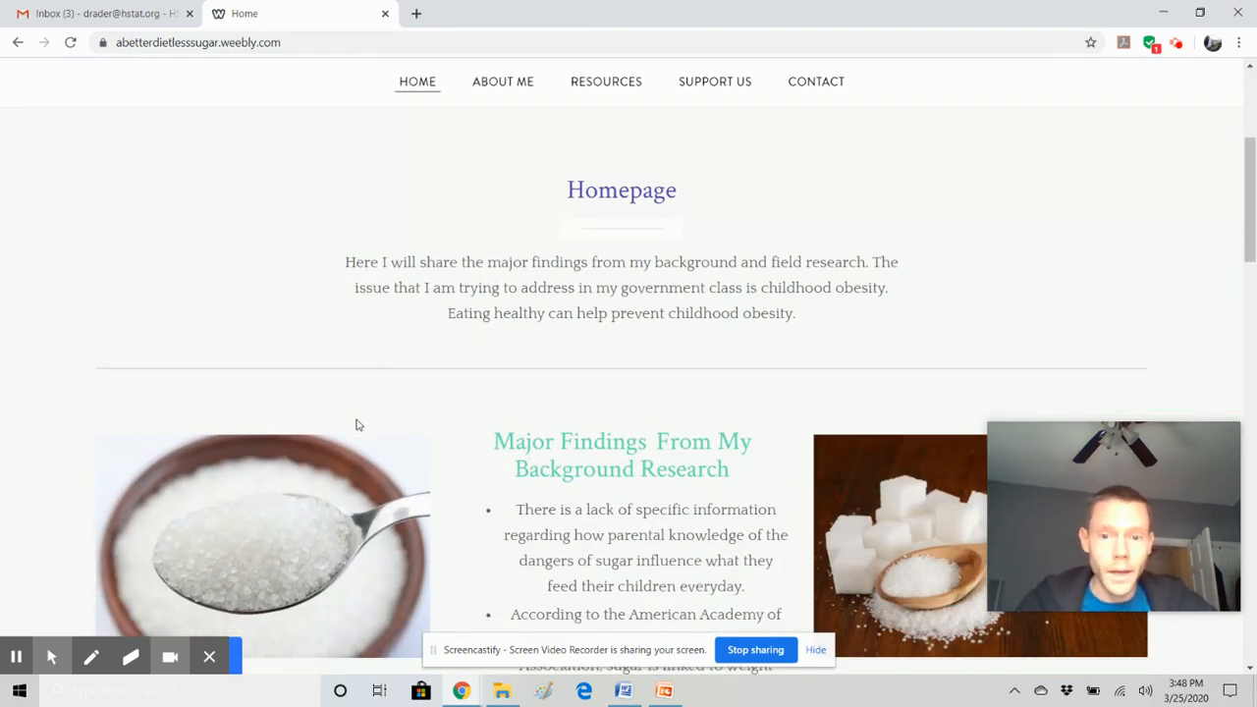
pyautogui.scroll(-3, 358, 424)
pyautogui.scroll(-5, 358, 424)
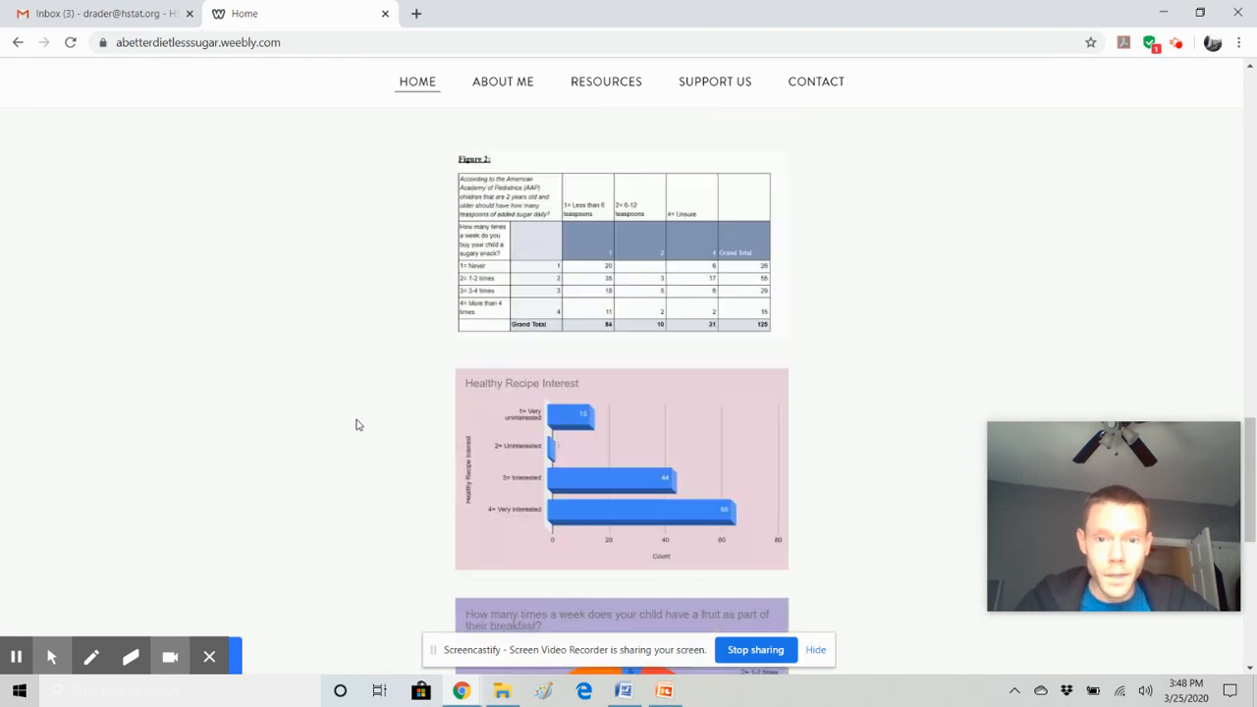
pyautogui.scroll(15, 357, 425)
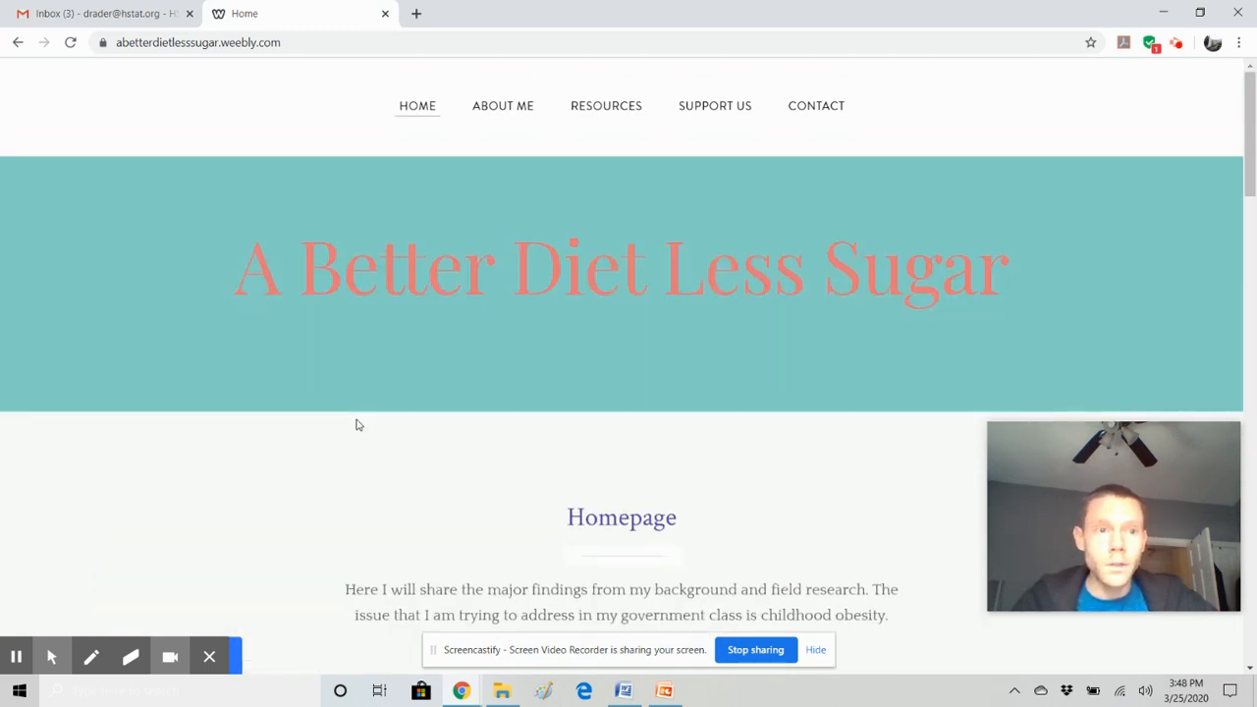